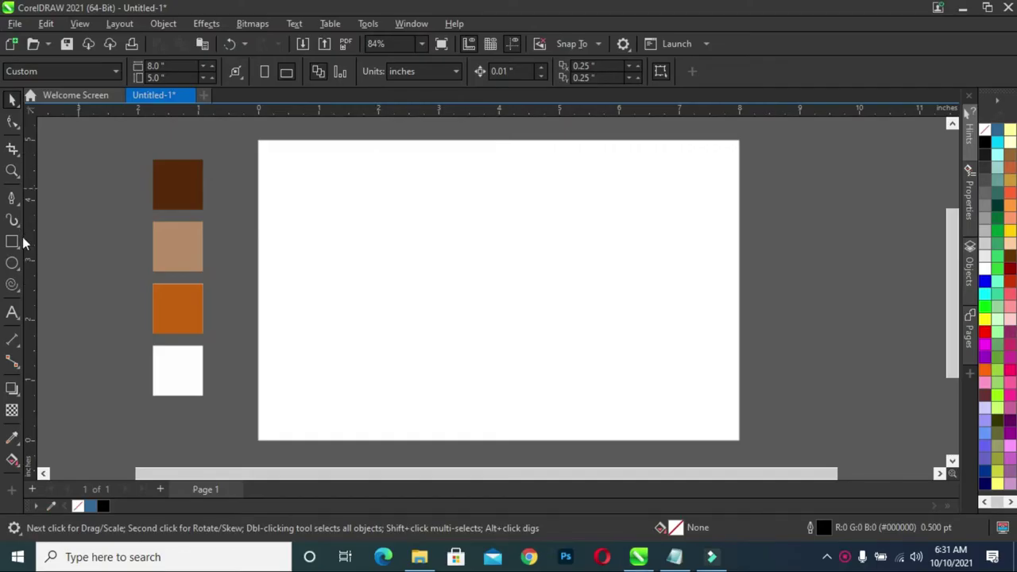
Draw an 8 × 5 inch rectangle covering the whole page.
left_click(15, 242)
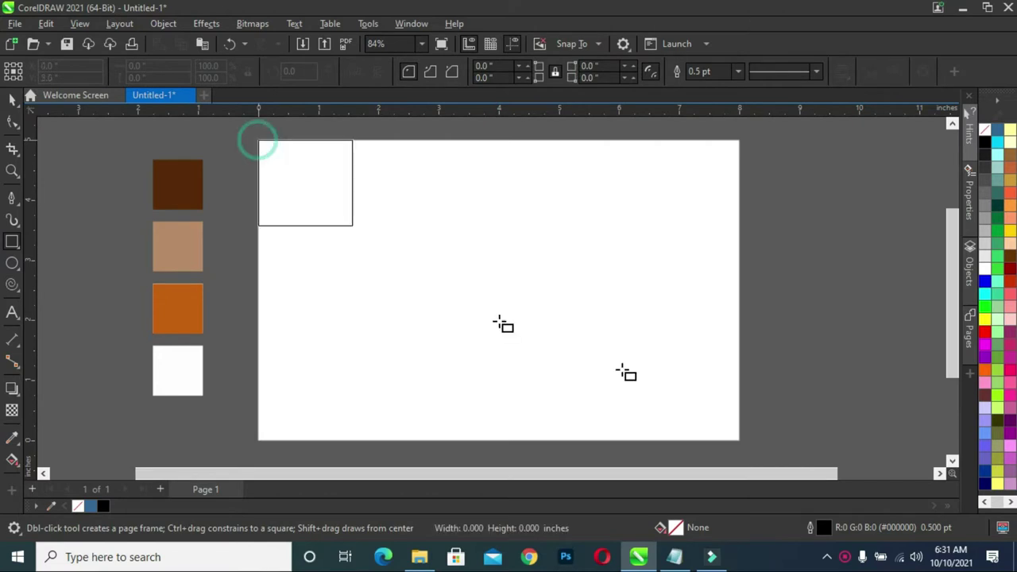
left_click_drag(258, 141, 739, 439)
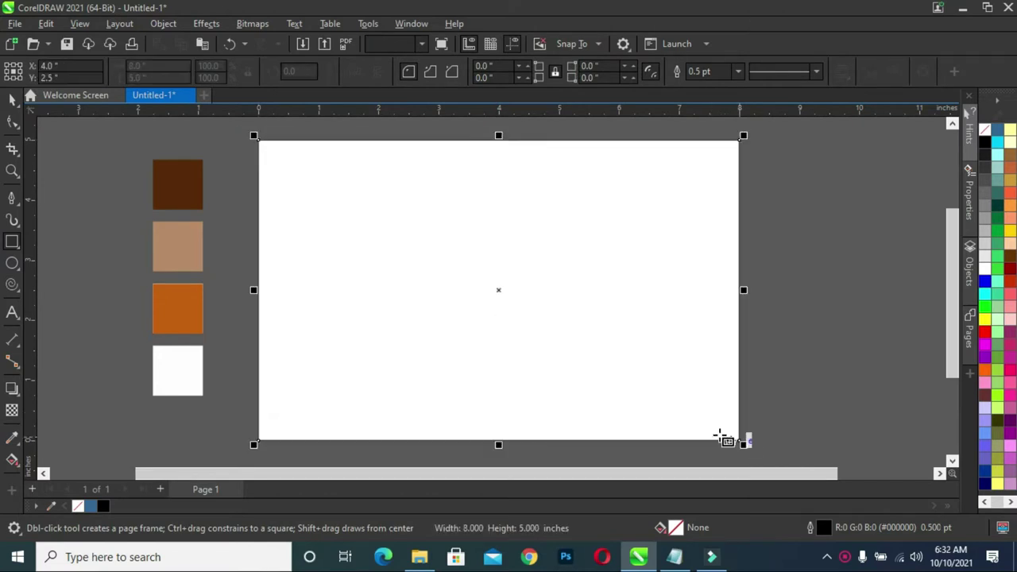
left_click(12, 100)
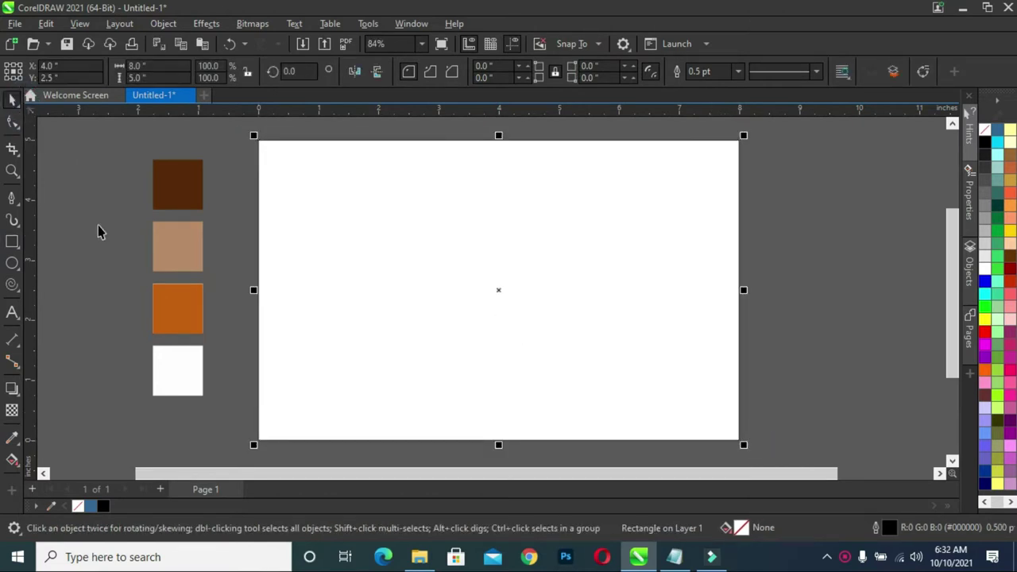
Draw a vertical line on the page's right side, extending past its top and bottom.
left_click(12, 198)
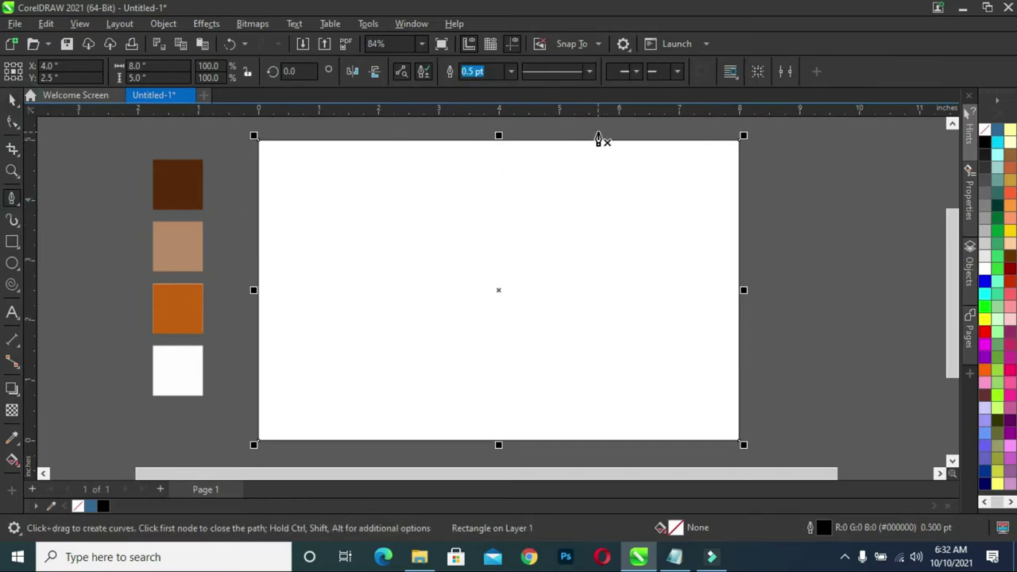
left_click(594, 132)
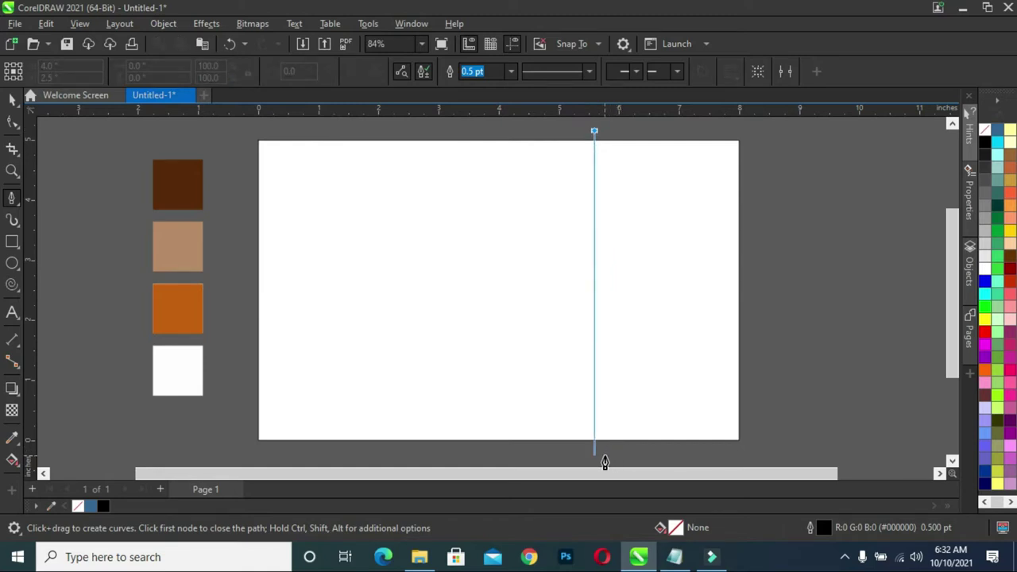
left_click(596, 454)
key("Escape")
left_click(12, 97)
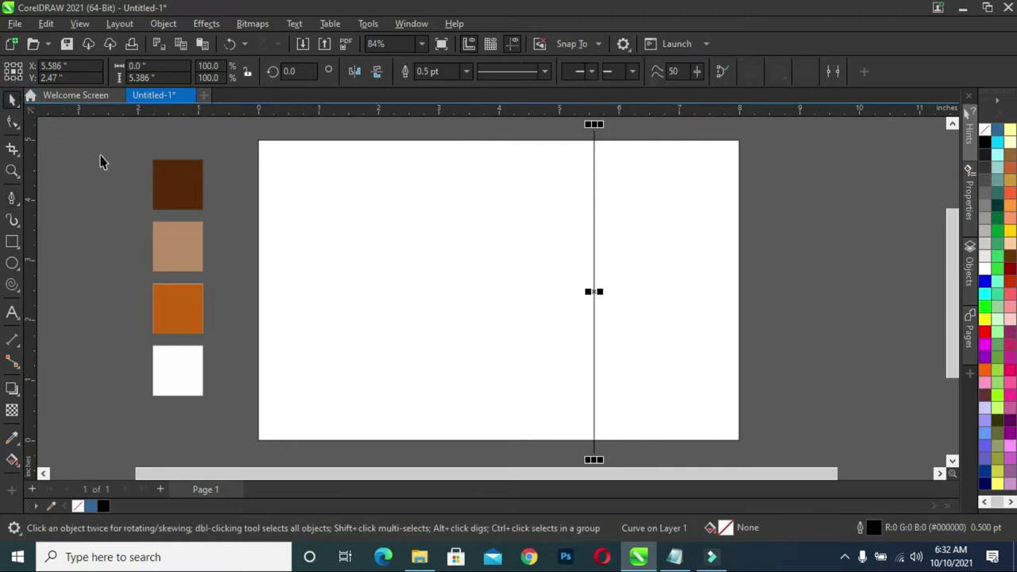
left_click(12, 121)
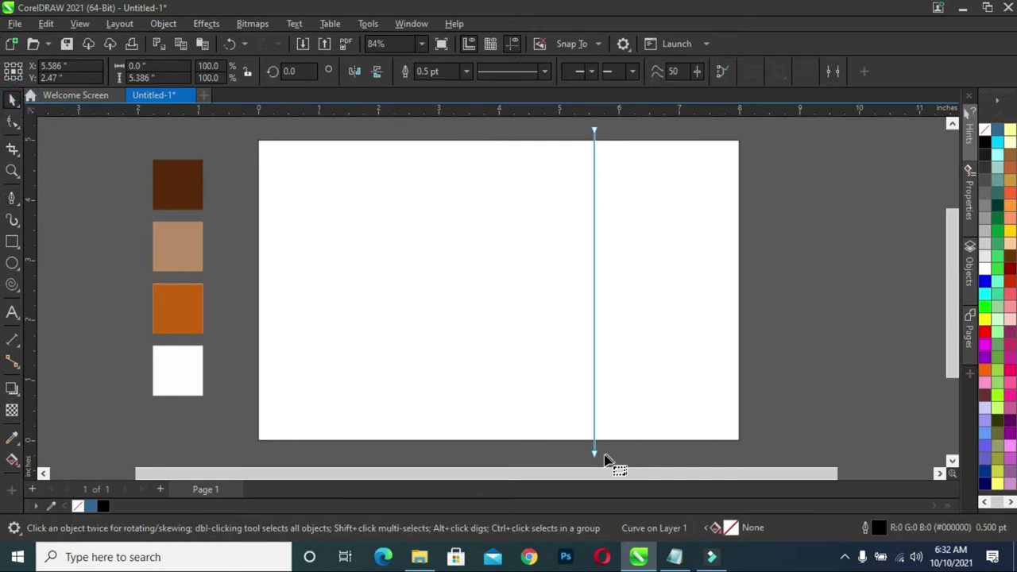
Convert the line to a curve, bow its middle left, and smooth the end handles into an even arc.
left_click(227, 71)
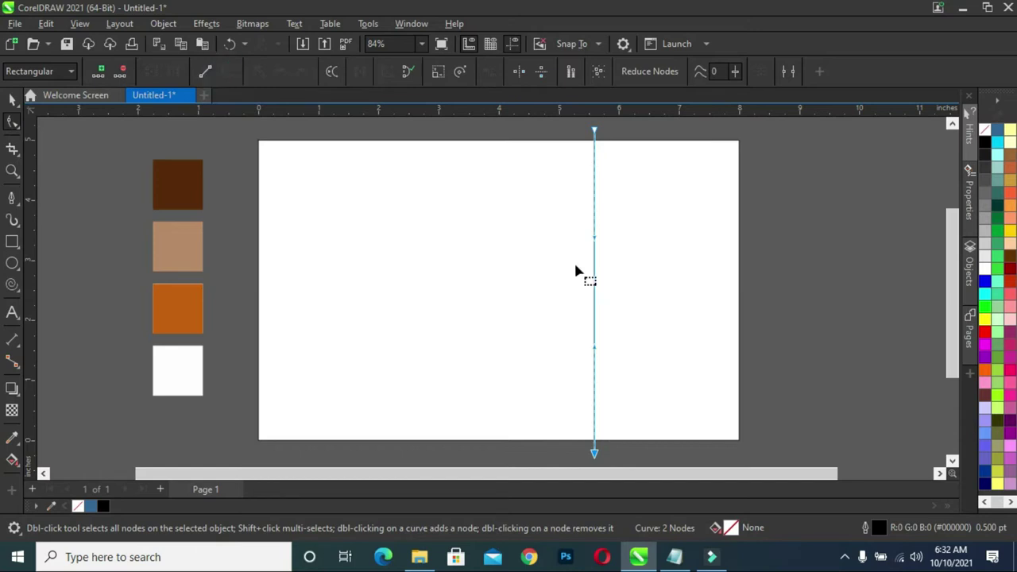
left_click_drag(594, 294, 505, 286)
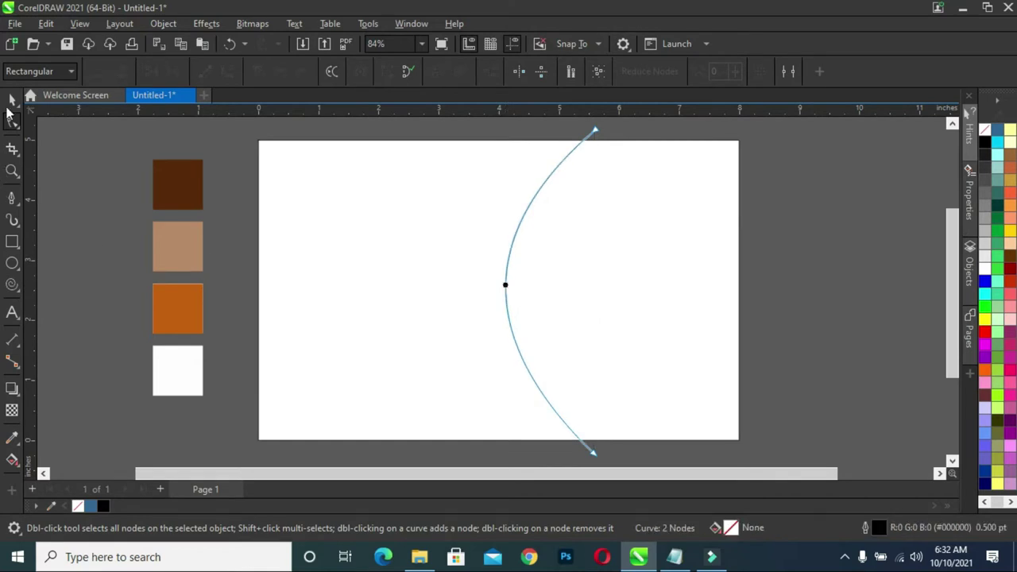
left_click(12, 99)
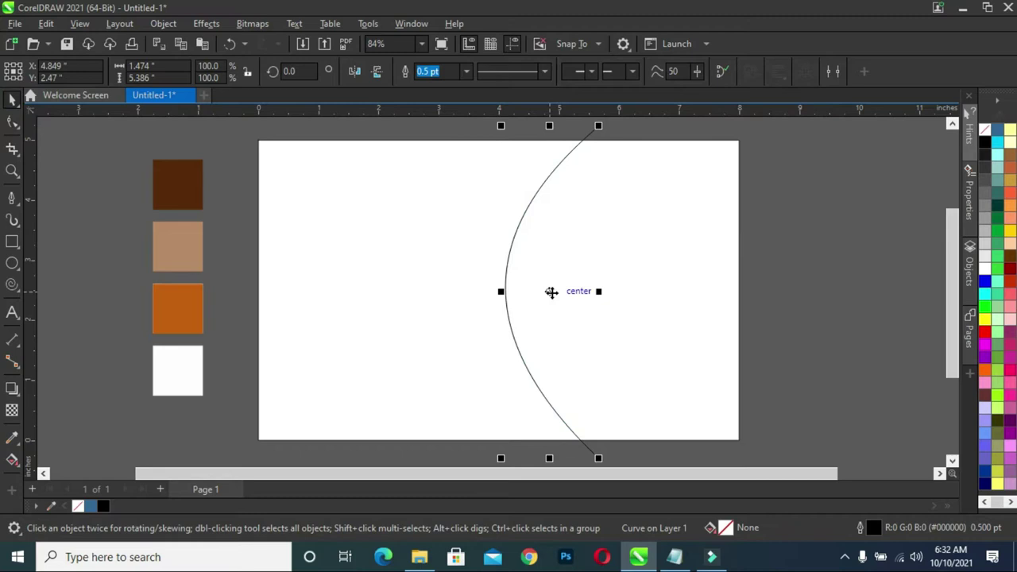
left_click(11, 122)
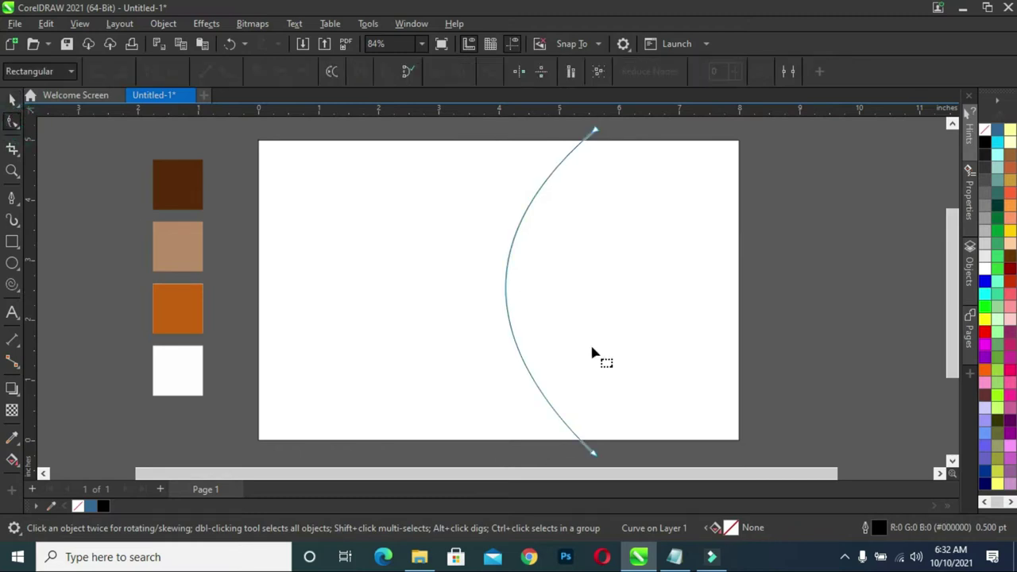
left_click(592, 453)
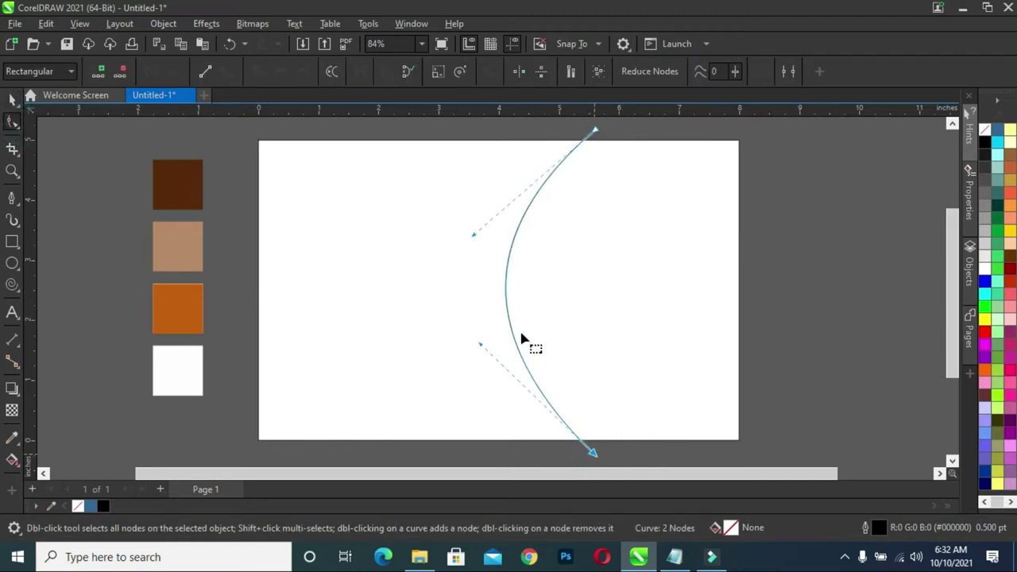
left_click_drag(479, 344, 477, 368)
left_click_drag(475, 236, 467, 217)
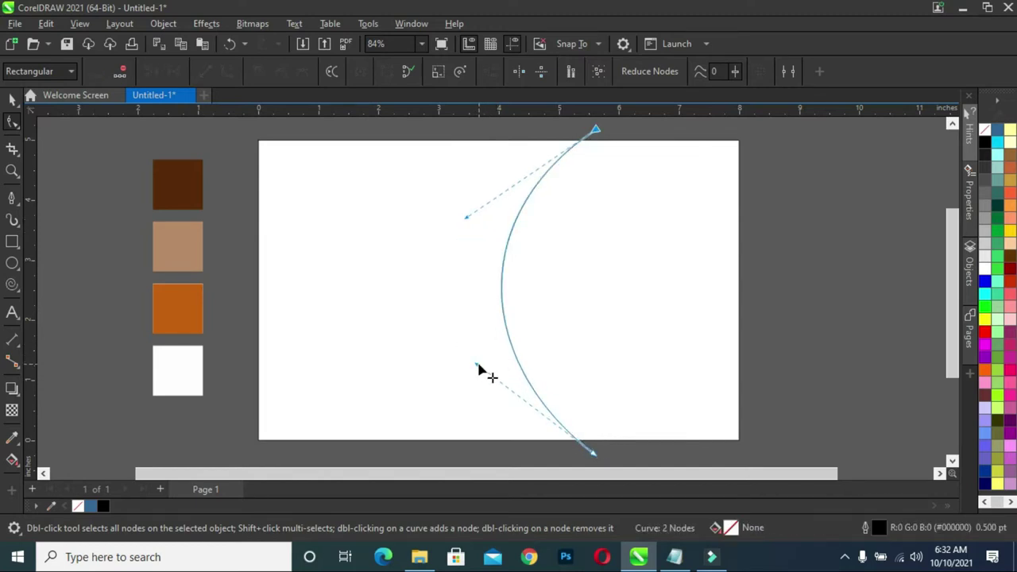
left_click_drag(477, 367, 478, 389)
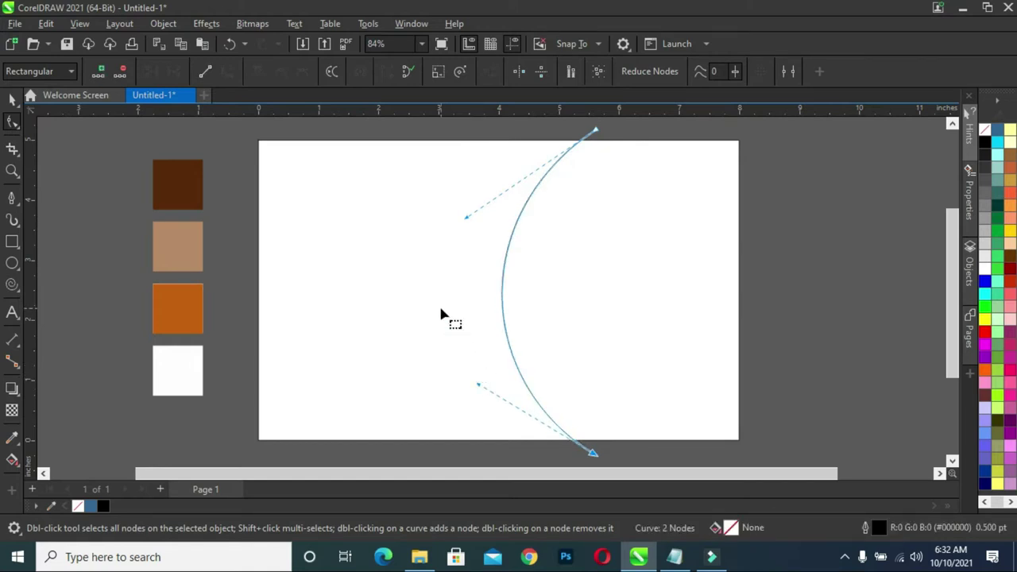
left_click(11, 101)
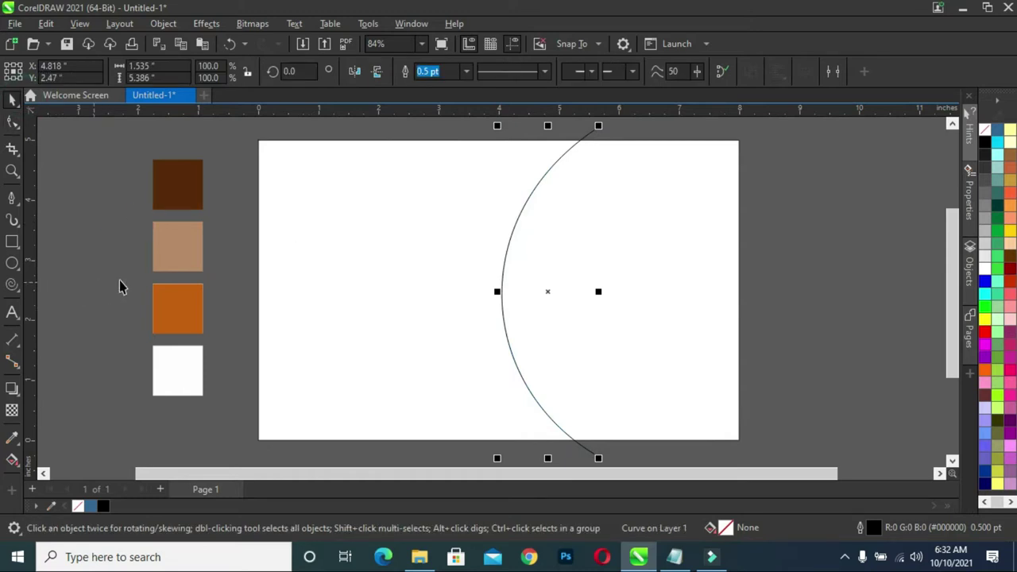
Drop copies of the arc side by side to the right, giving four parallel curves.
left_click_drag(549, 291, 559, 300)
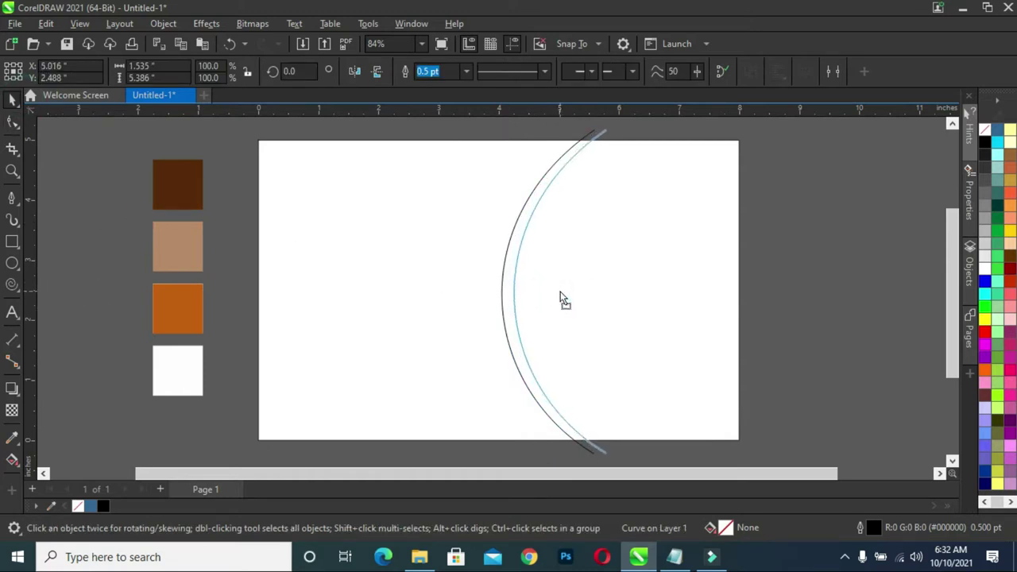
mouse_move(559, 299)
left_mouse_down()
mouse_move(570, 297)
mouse_move(557, 291)
mouse_move(583, 300)
left_mouse_up()
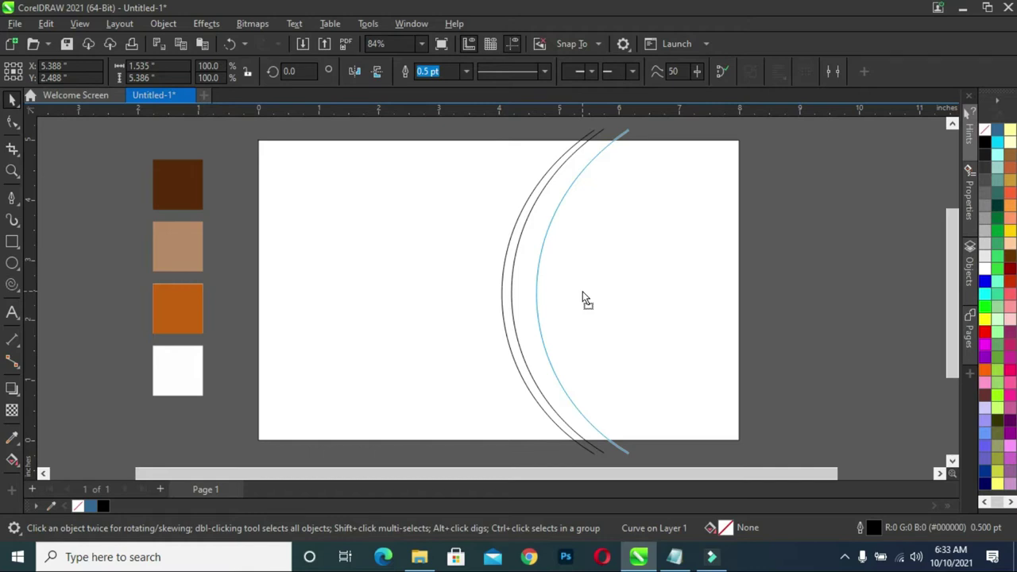
left_click_drag(583, 299, 585, 299)
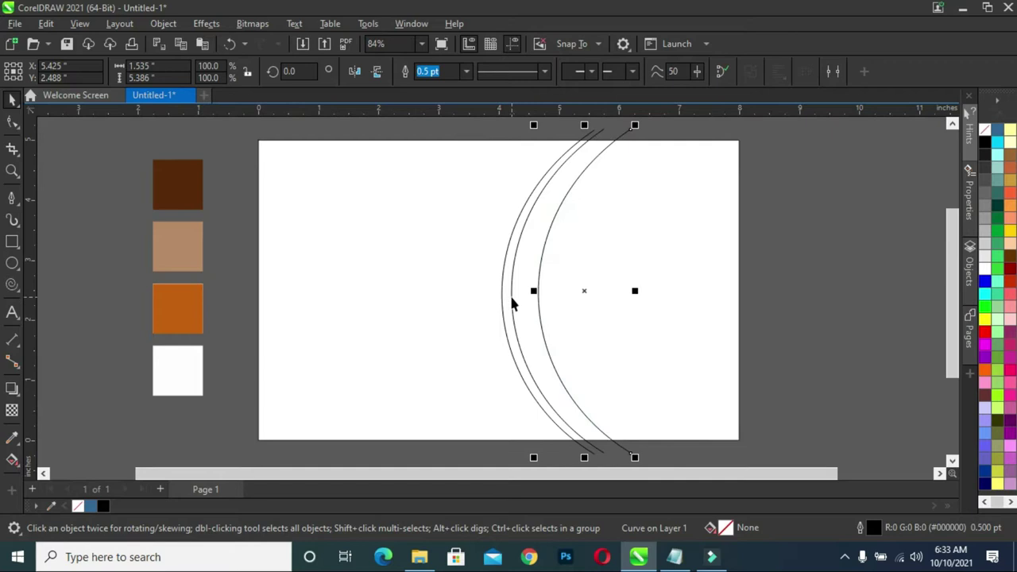
left_click_drag(510, 296, 508, 294)
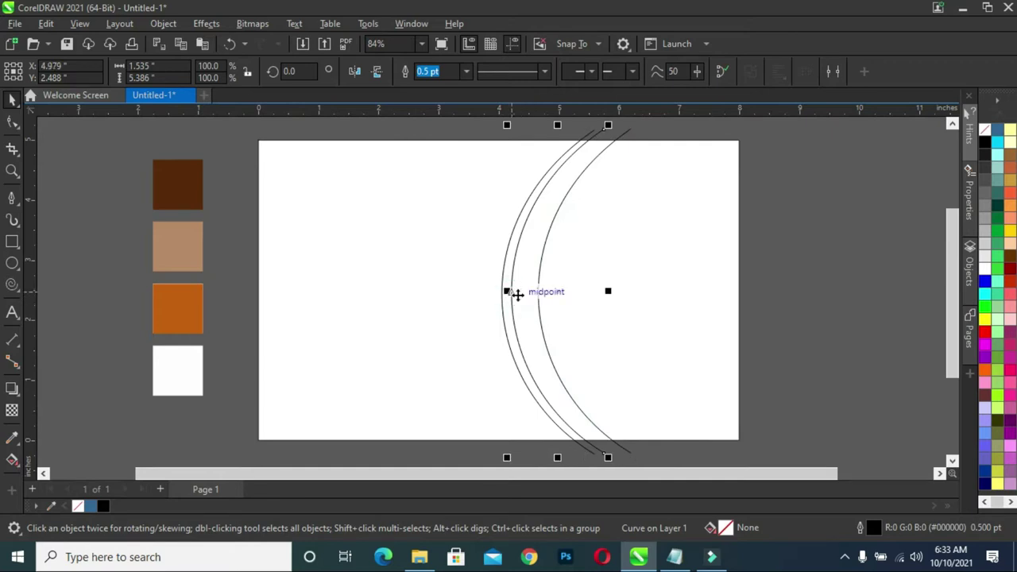
left_click_drag(558, 291, 562, 291)
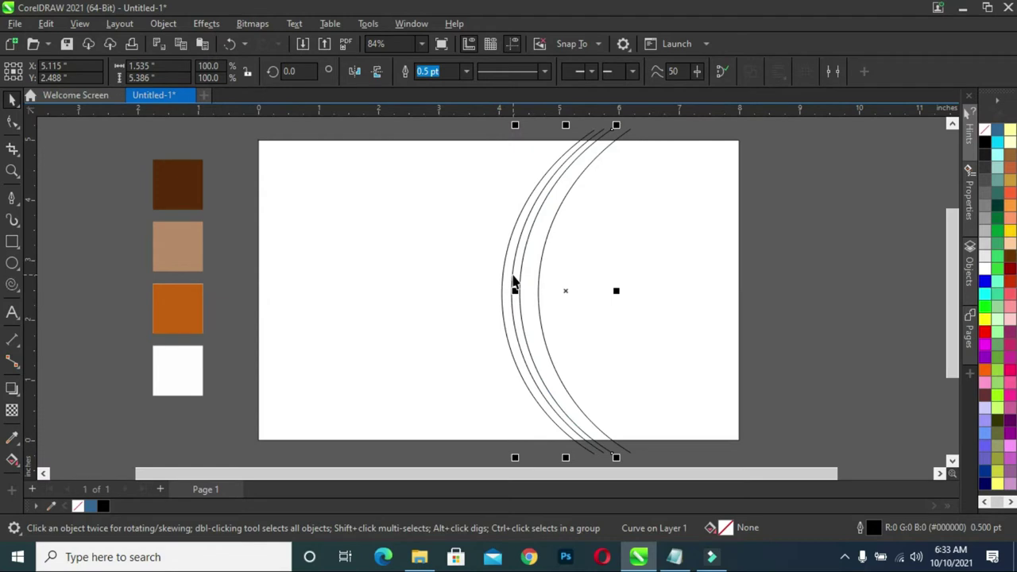
left_click(512, 282)
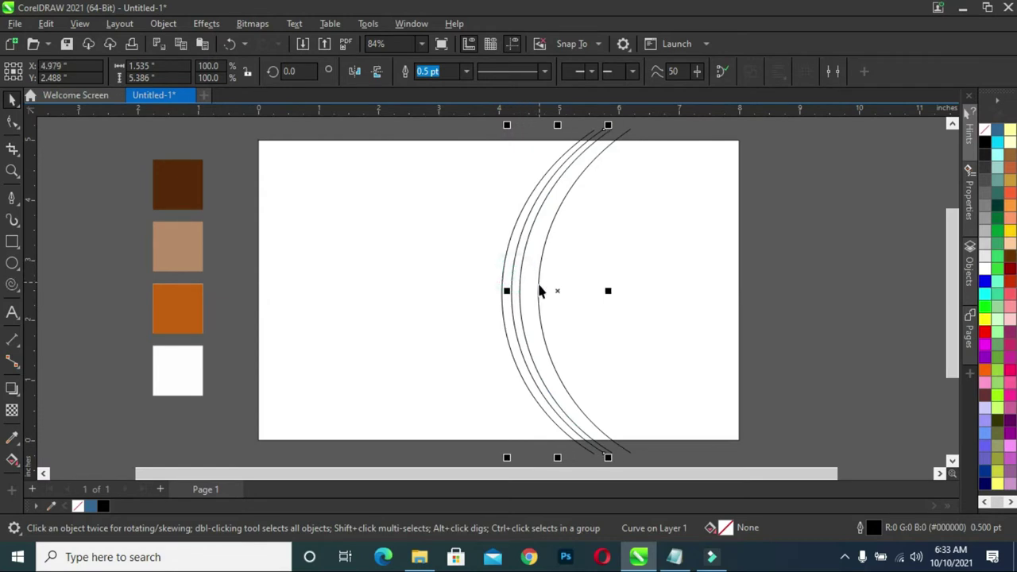
left_click(638, 114)
left_click(749, 145)
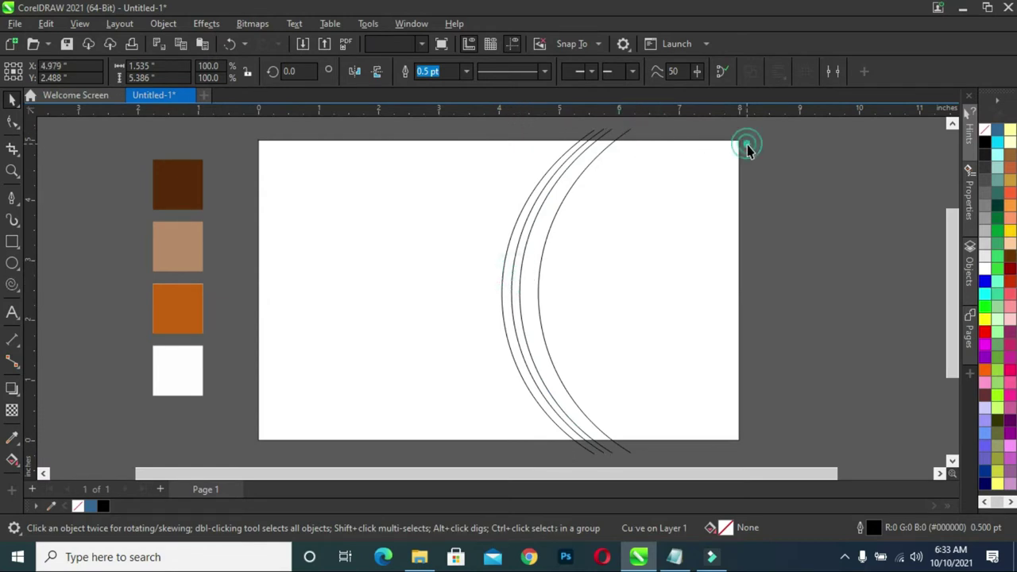
Select two of the arcs near their top ends.
left_click(606, 135)
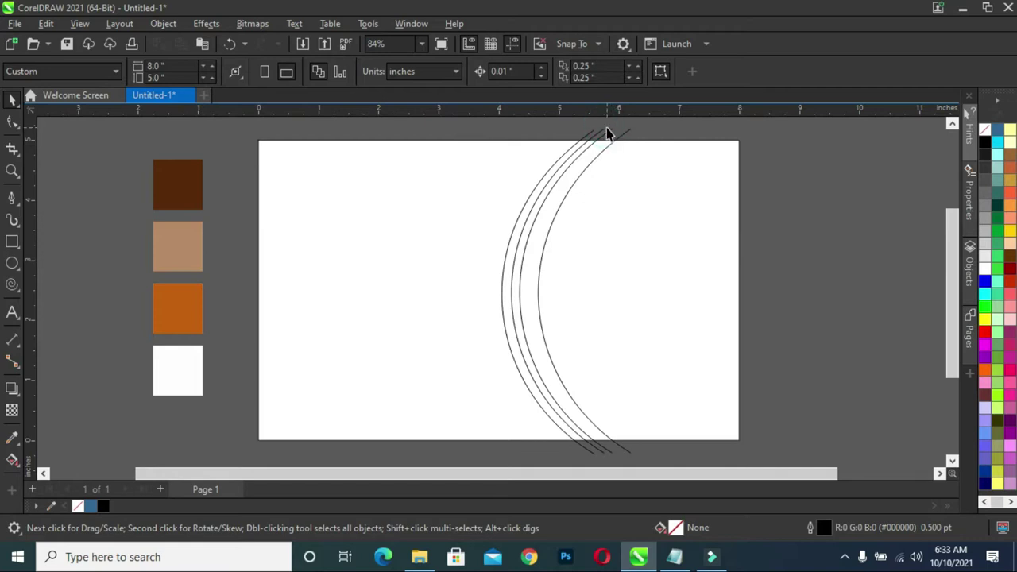
left_click(603, 135)
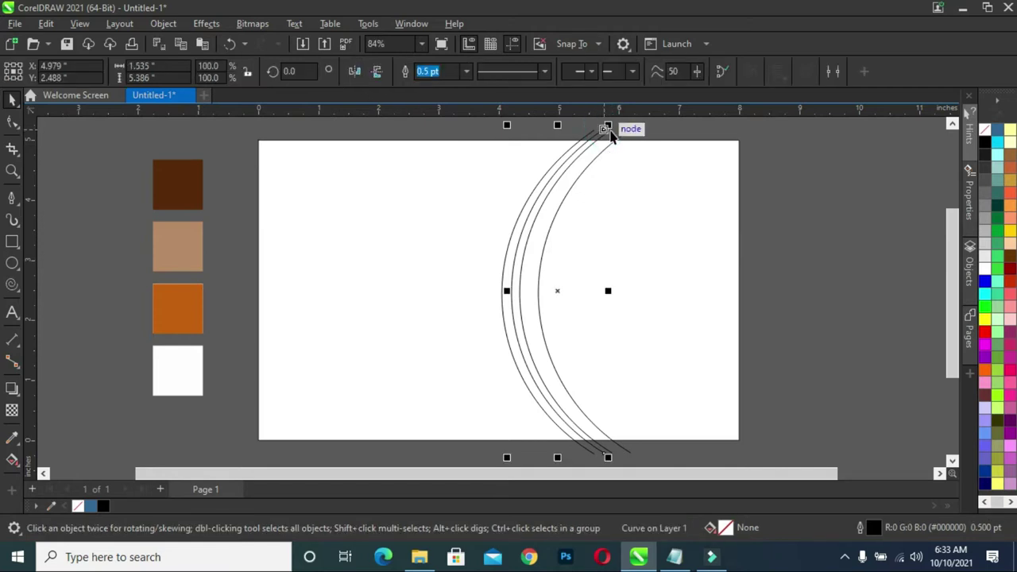
left_click(611, 131)
left_click(611, 136)
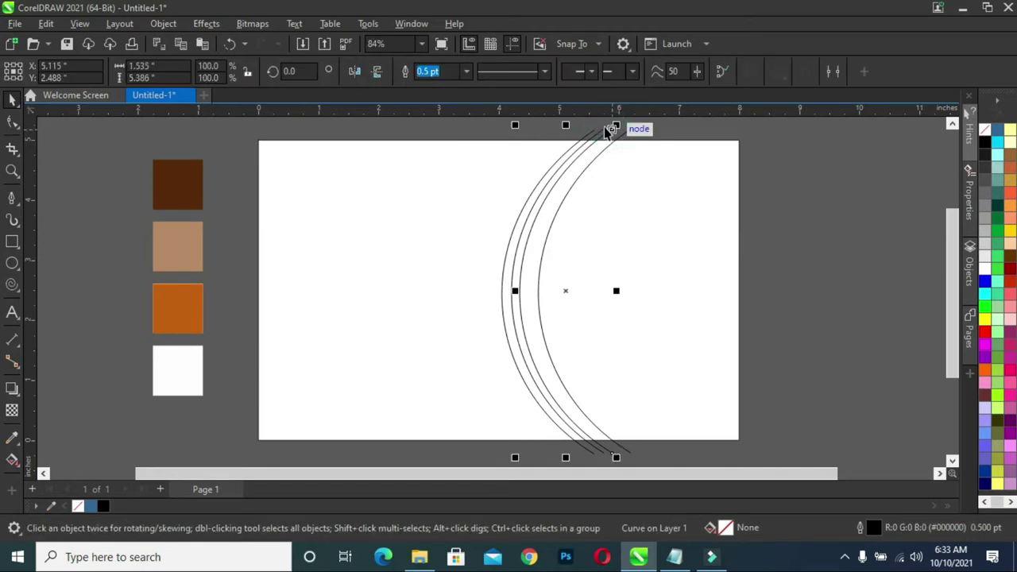
left_click(623, 139)
scroll(620, 136, "up", 2)
scroll(617, 119, "up", 2)
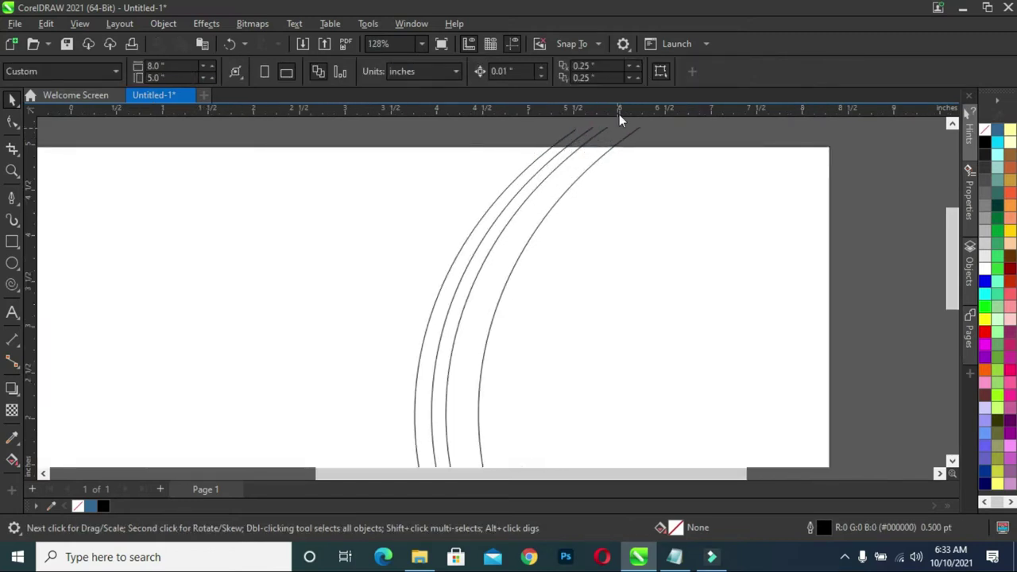
left_click_drag(949, 256, 948, 208)
scroll(604, 292, "up", 4)
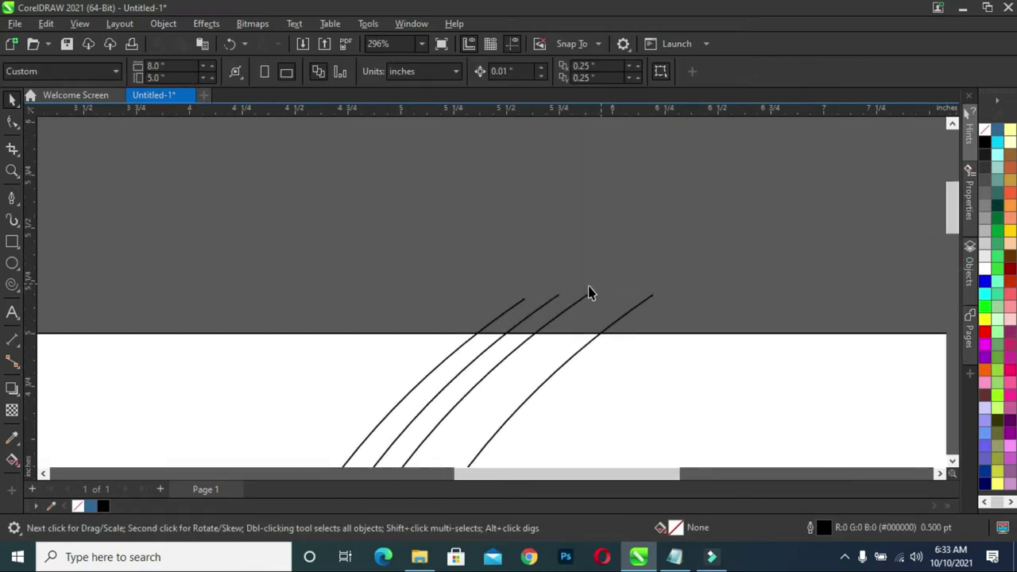
scroll(588, 292, "up", 4)
left_click(585, 302)
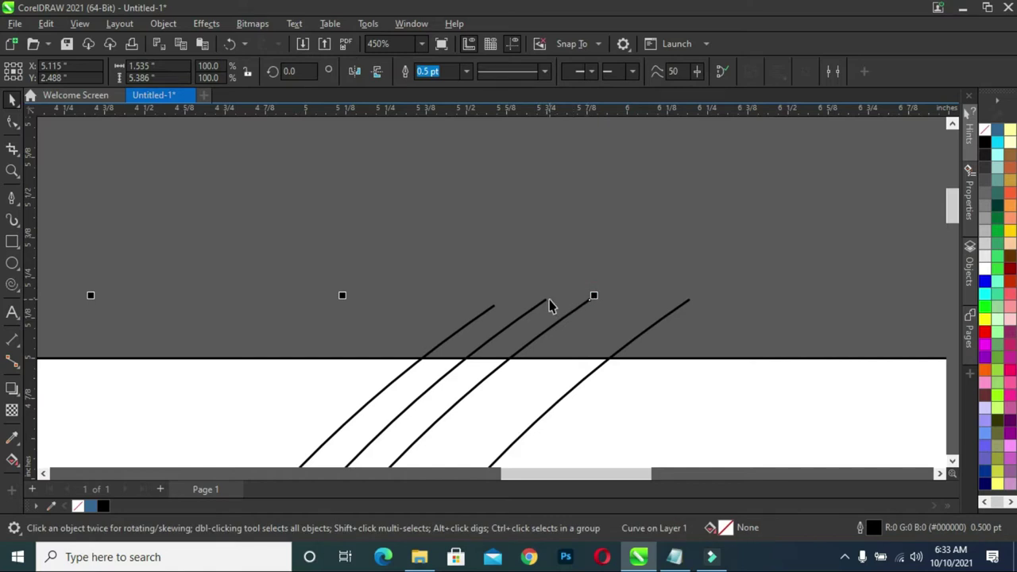
left_click(544, 303)
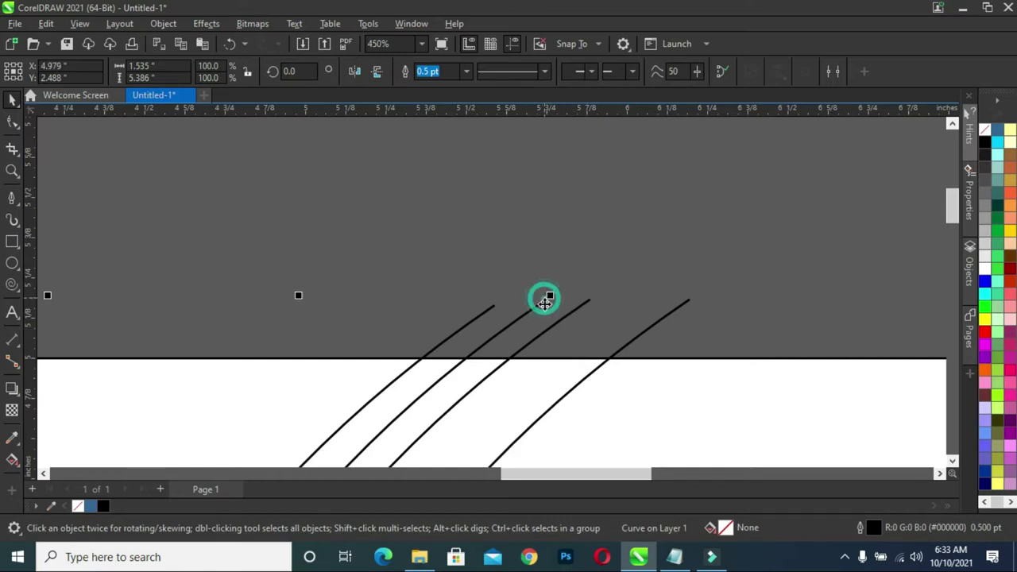
left_click(591, 307, "shift")
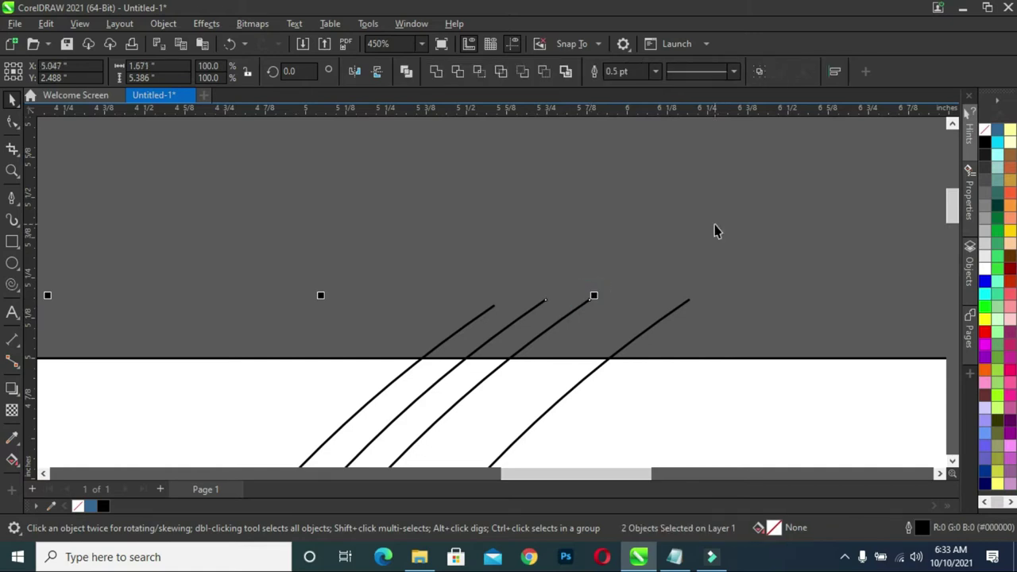
scroll(739, 239, "down", 3)
scroll(745, 243, "down", 1)
scroll(745, 243, "down", 1)
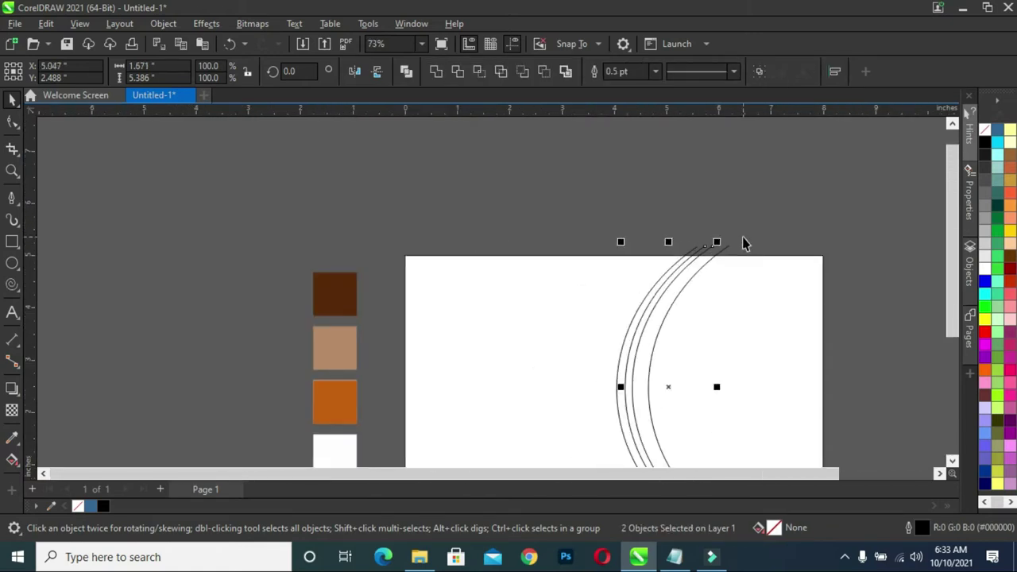
scroll(747, 248, "up", 1)
Nudge the two selected arcs right by two steps, then deselect.
key("Right")
key("Right")
key("Right")
key("Right")
key("Right")
key("Right")
key("Right")
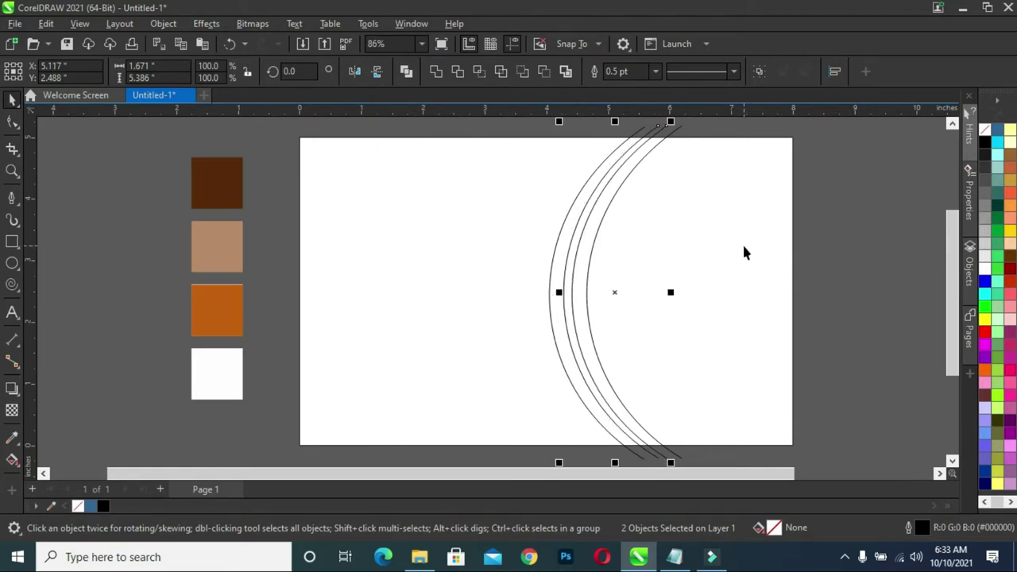
key("Right")
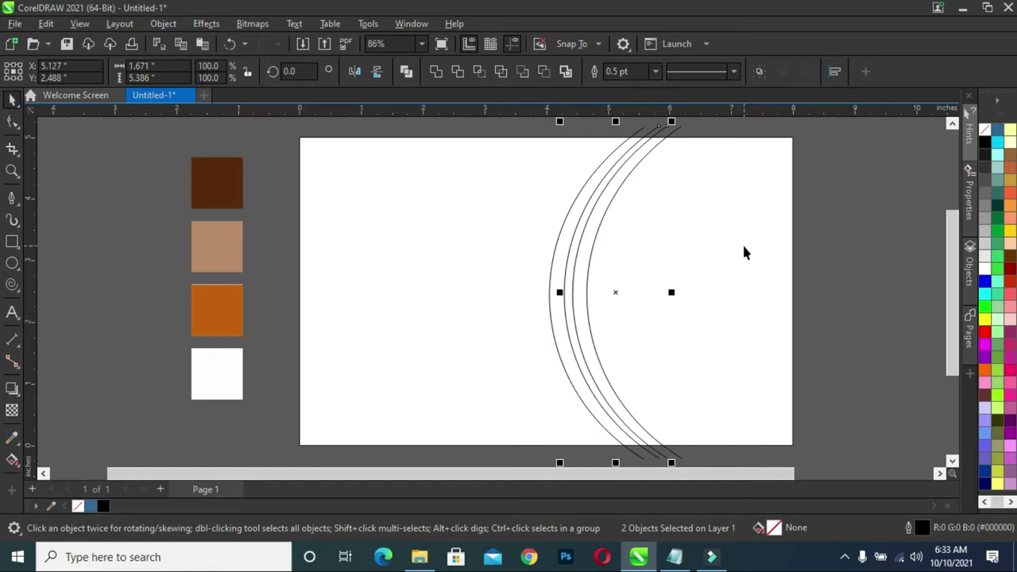
left_click(828, 273)
scroll(628, 304, "up", 1)
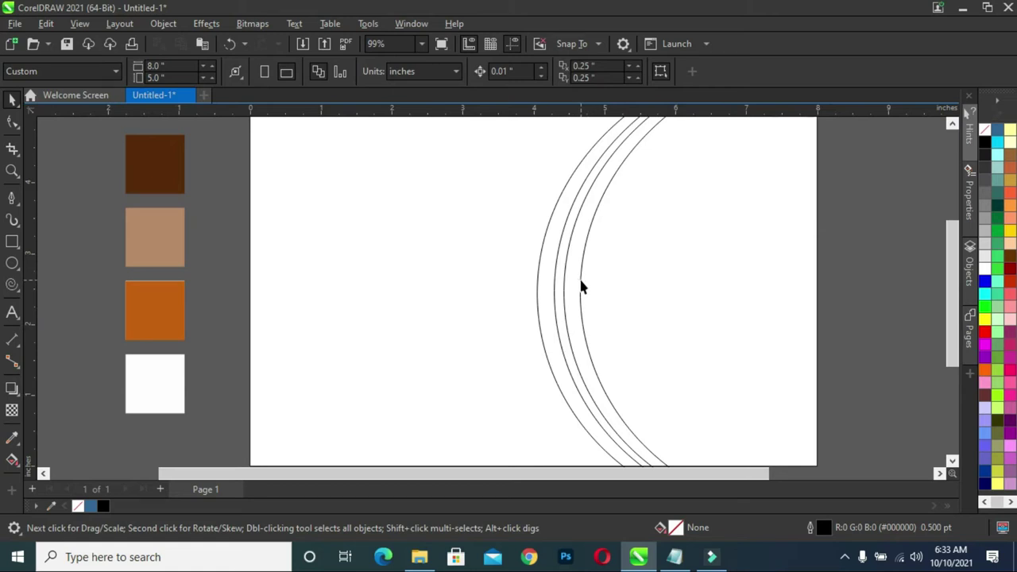
Drop another copy of an arc just to the right of the set.
left_click(581, 287)
left_click_drag(634, 289, 647, 296)
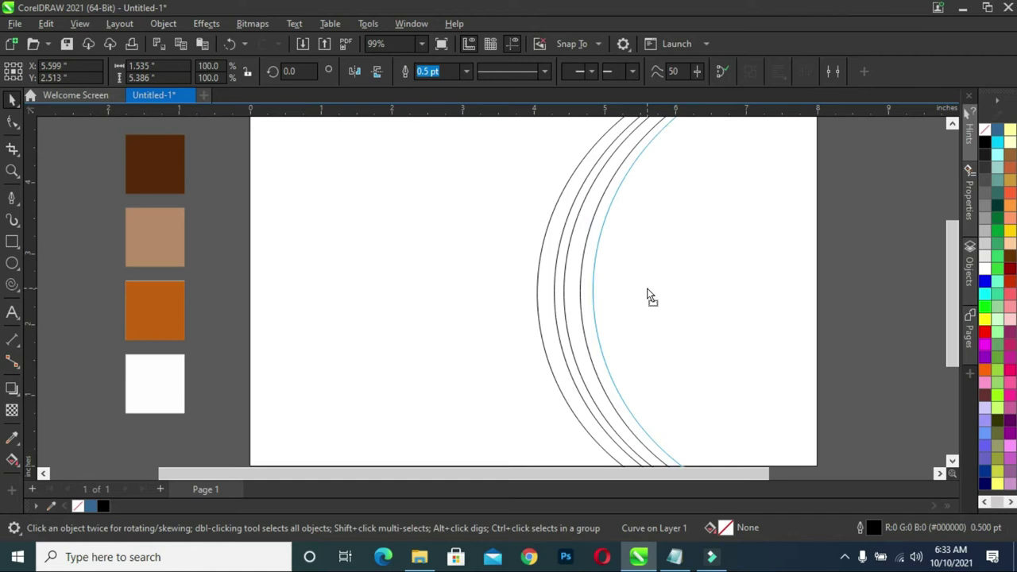
left_click_drag(648, 296, 648, 287)
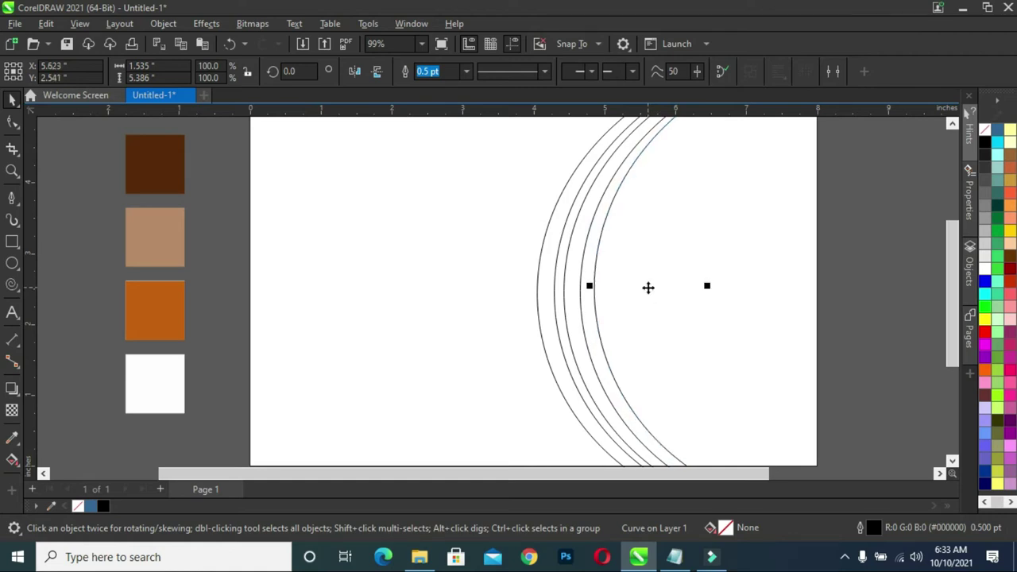
scroll(877, 275, "down", 1)
key("Escape")
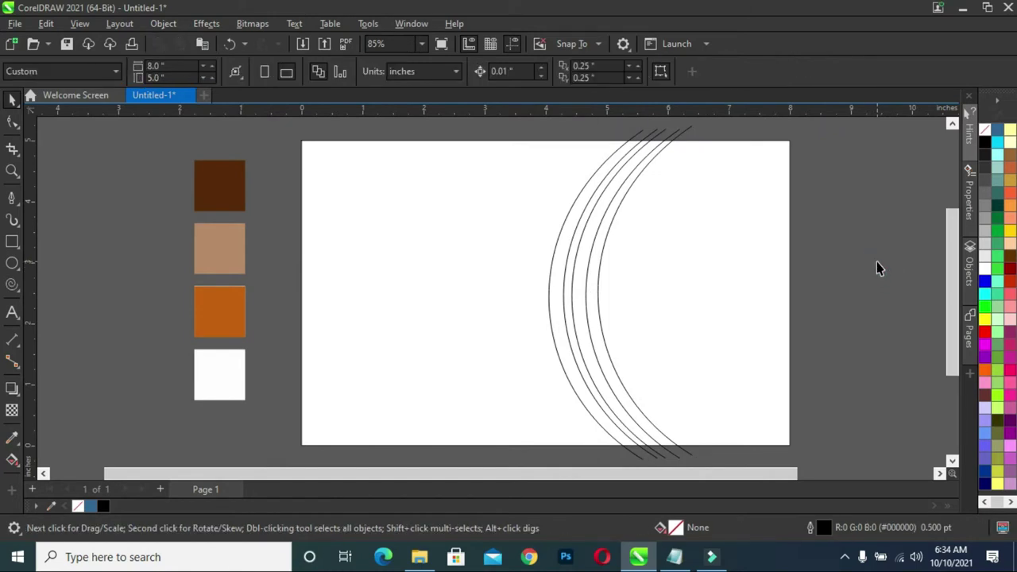
Shift the inner arc slightly left and the outermost arc slightly right to even the spacing.
left_click(598, 305)
left_click_drag(628, 305, 626, 305)
key("Left")
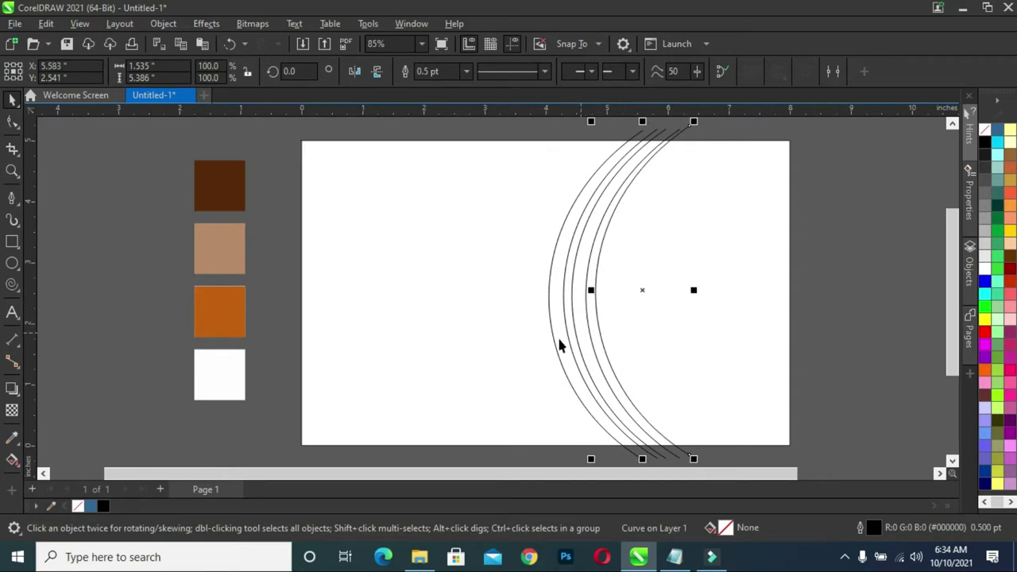
left_click(550, 334)
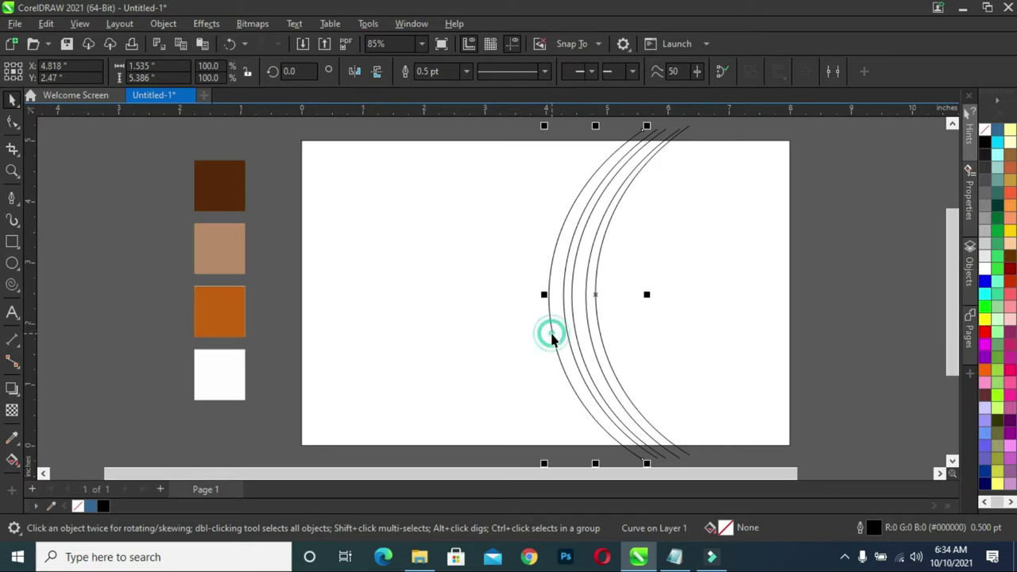
key("Right")
left_click(828, 297)
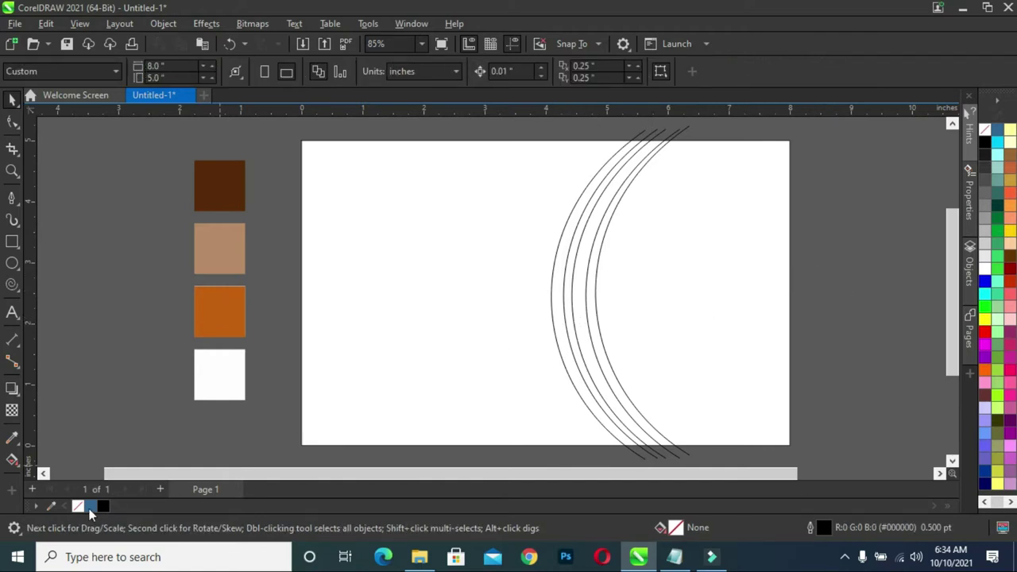
Smart Fill the bands between the arcs and the page area to their right with blue.
left_click(13, 462)
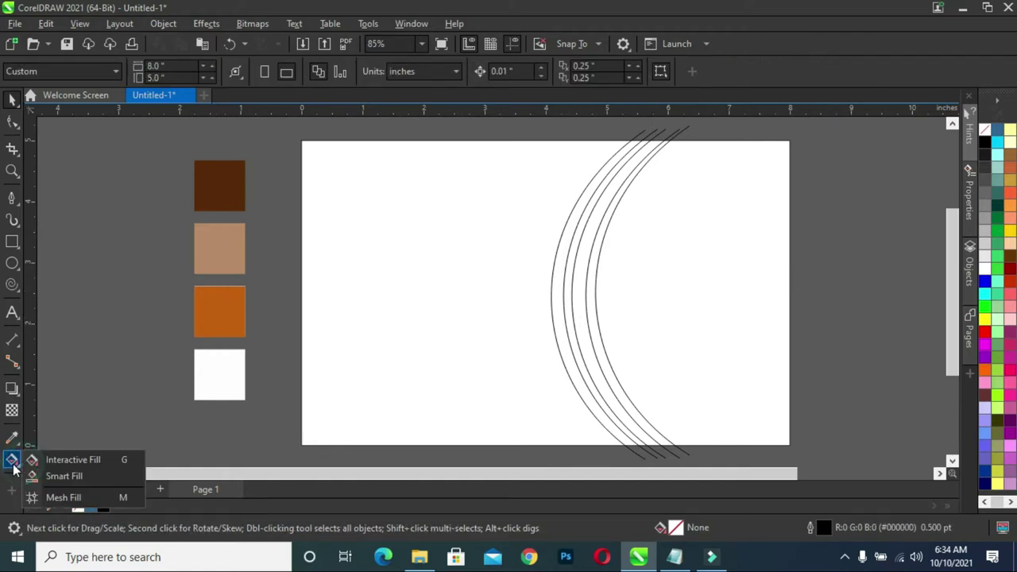
left_click(69, 477)
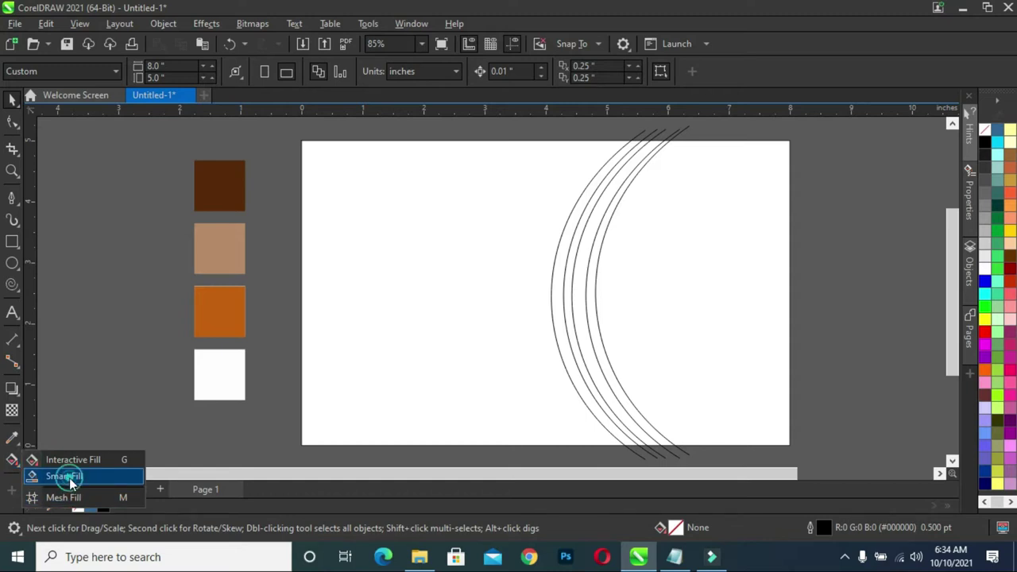
left_click(569, 345)
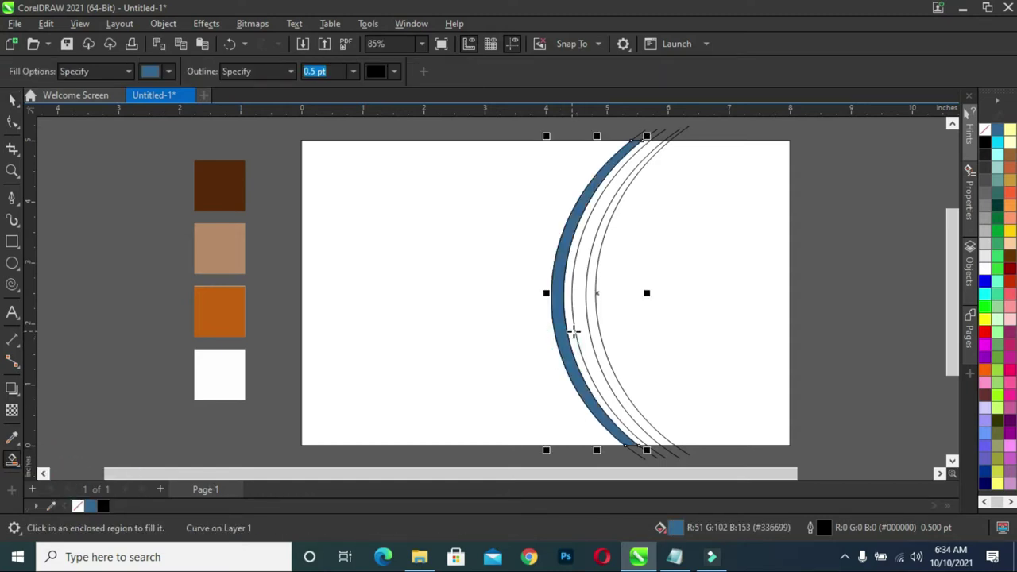
left_click(574, 329)
left_click(586, 325)
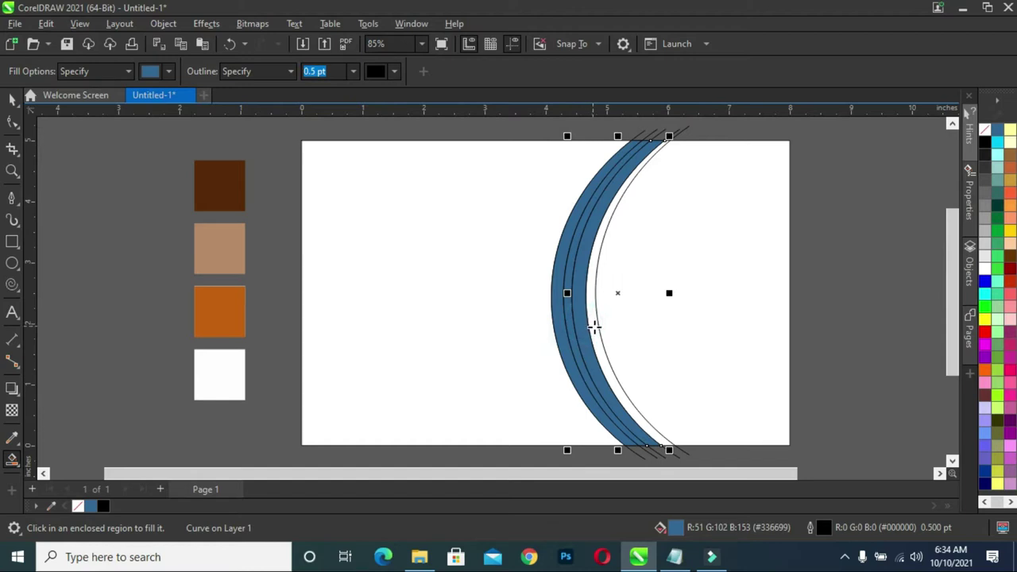
left_click(596, 327)
left_click(673, 326)
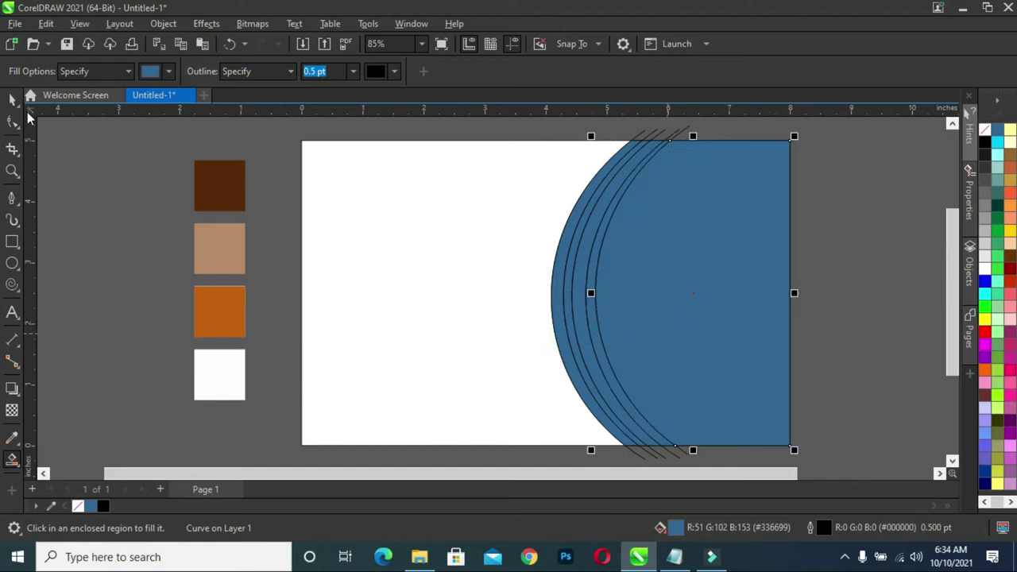
Delete the stray arc line poking past the top of the page.
left_click(13, 99)
left_click(83, 172)
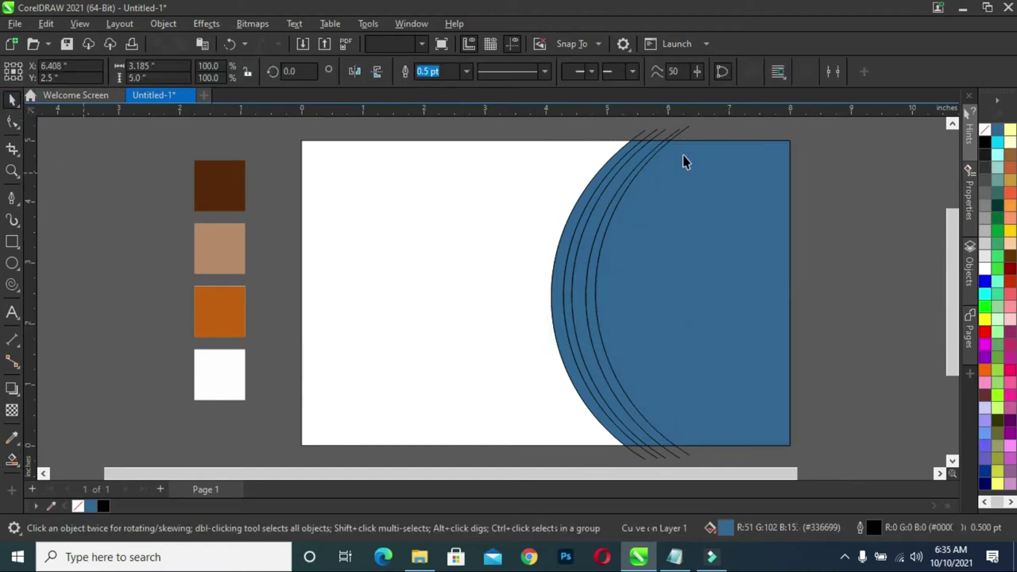
left_click(684, 129)
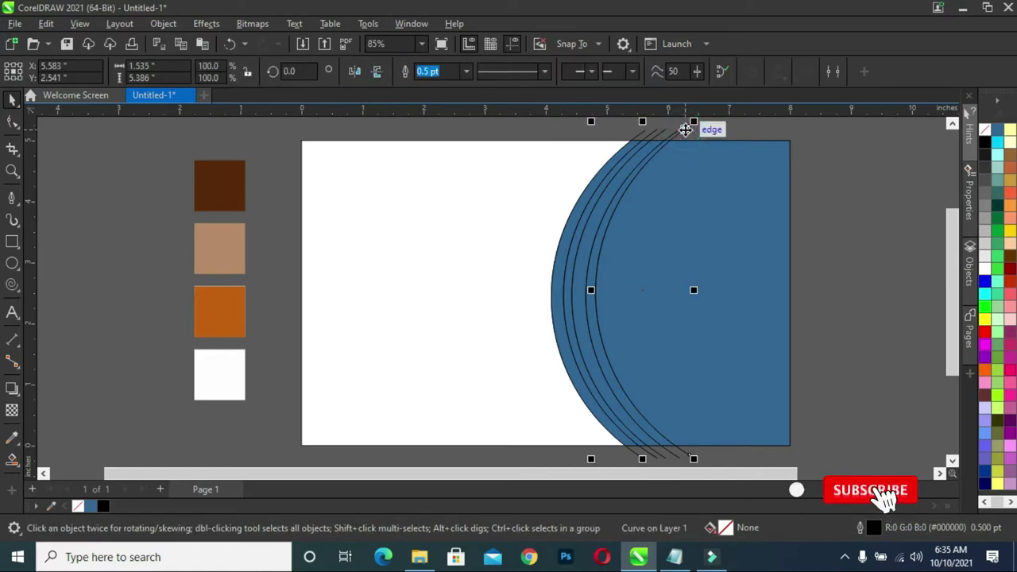
left_click(675, 133)
left_click(658, 141)
left_click(656, 139)
left_click(656, 139)
left_click(655, 137)
left_click(644, 136)
left_click(640, 134)
left_click(639, 134)
key("Delete")
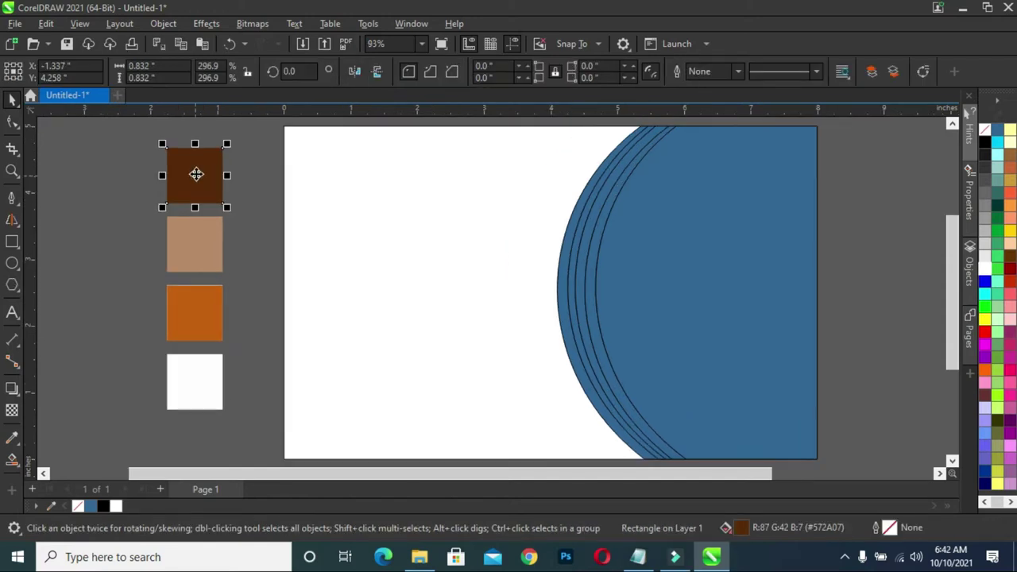
Fill the arc bands alternately with dark brown and tan swatch colours.
left_click_drag(196, 173, 573, 251)
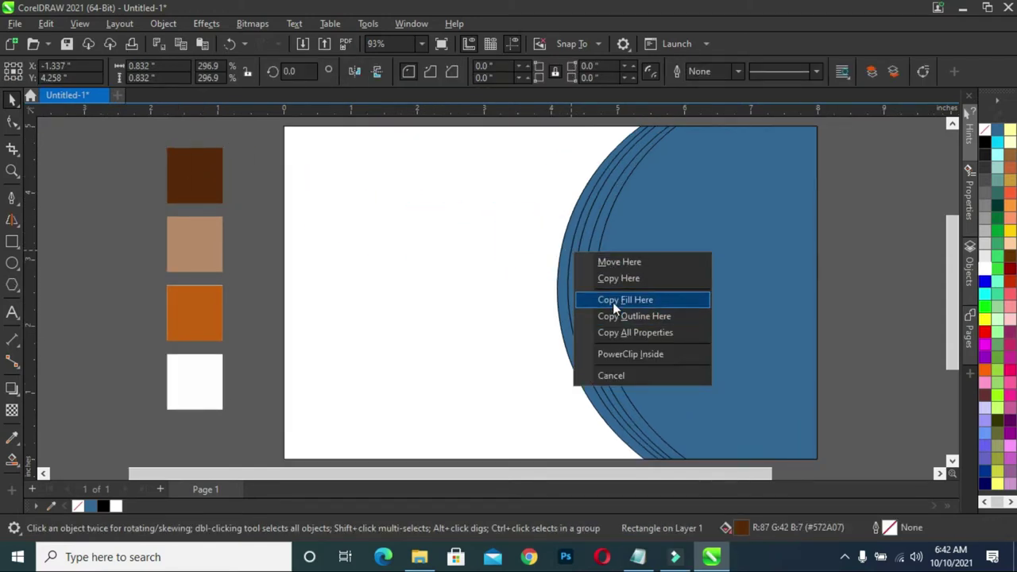
left_click(612, 301)
left_click(187, 243)
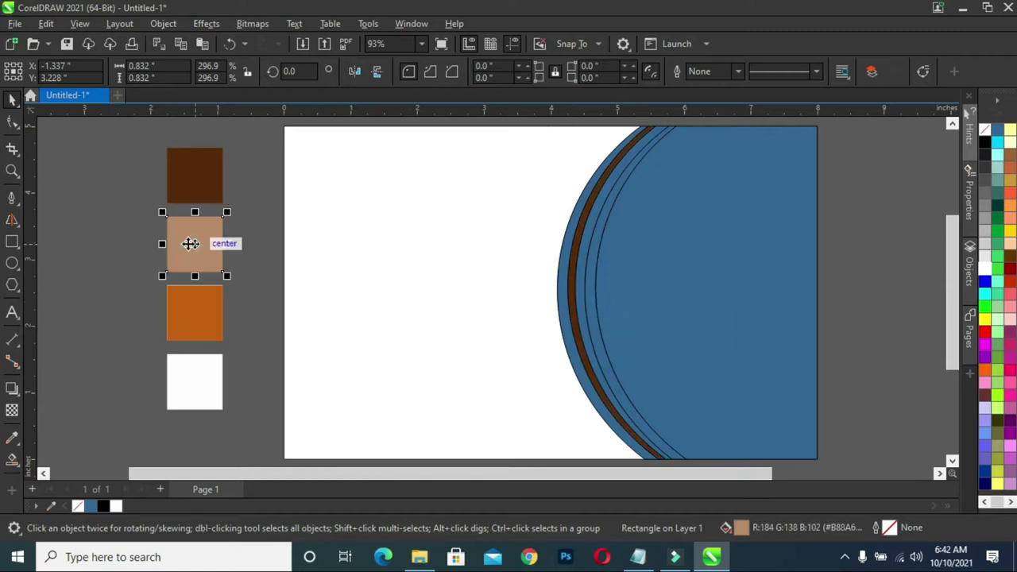
left_click_drag(193, 244, 561, 305)
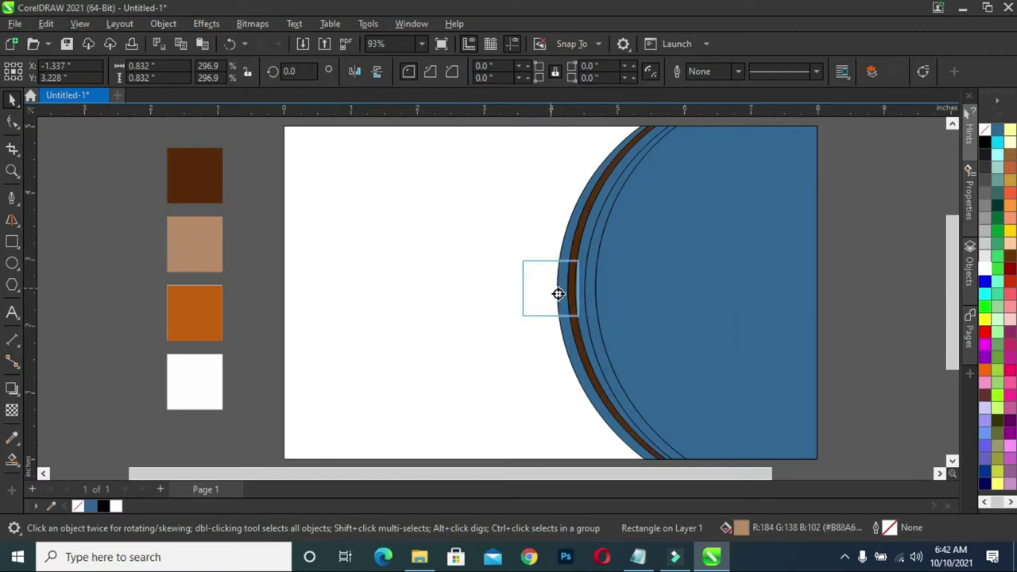
left_click(589, 347)
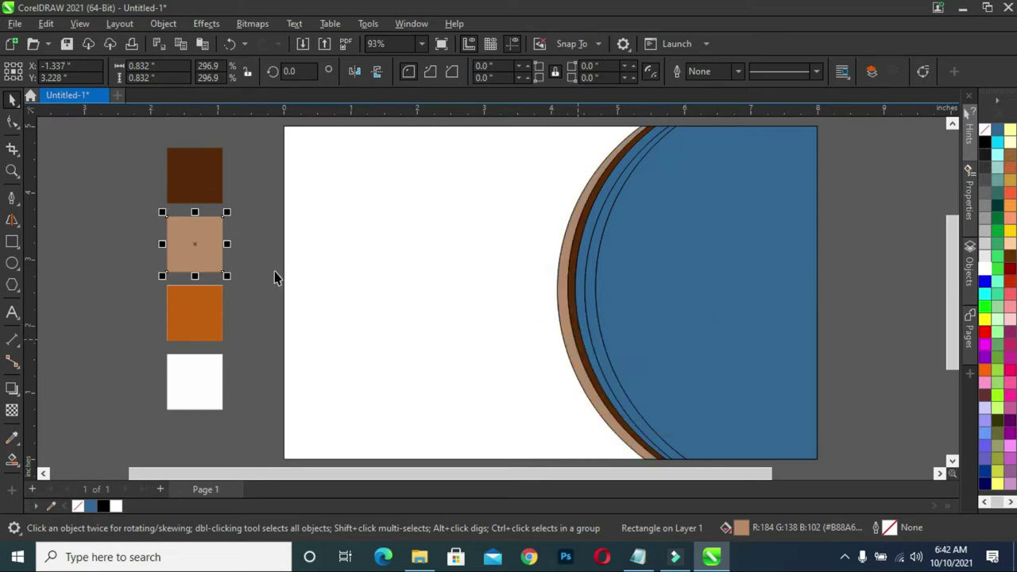
left_click_drag(203, 250, 581, 288)
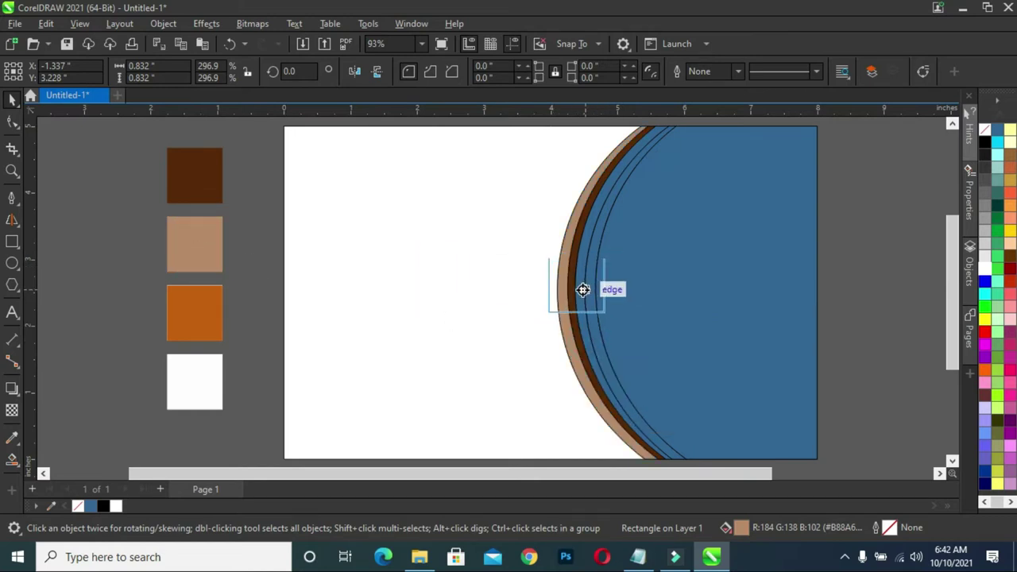
left_click(617, 338)
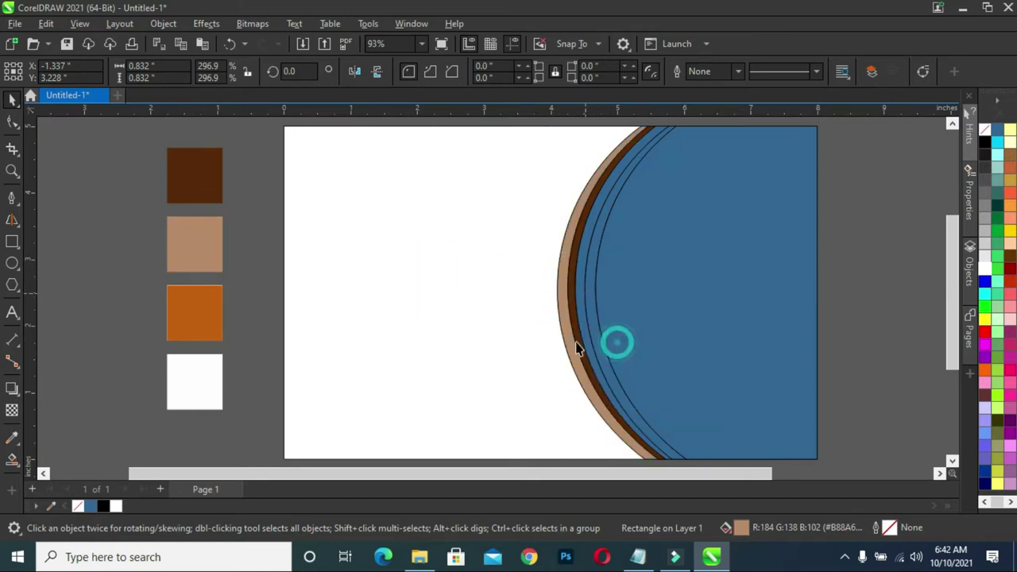
left_click(191, 231)
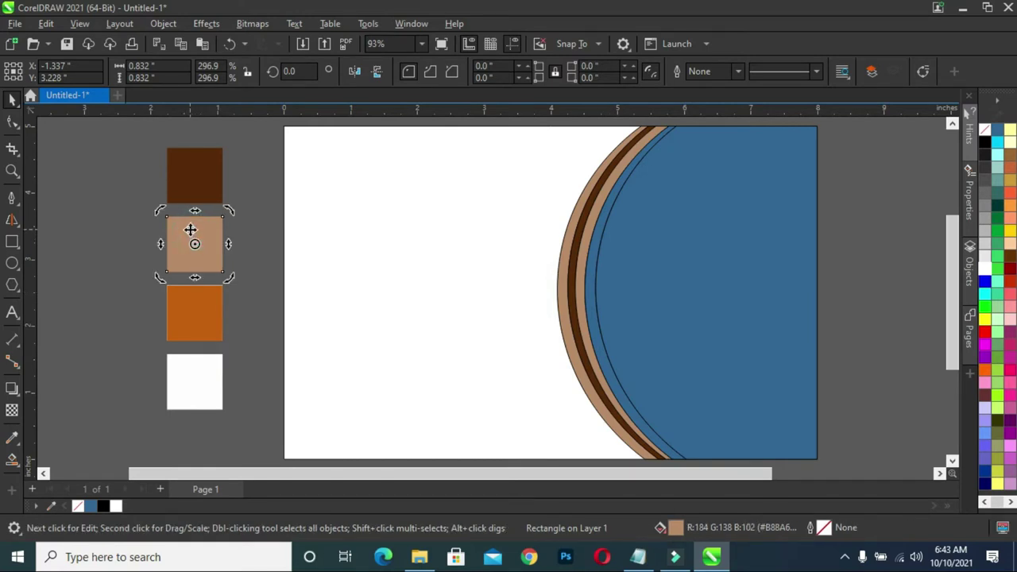
left_click_drag(202, 182, 594, 261)
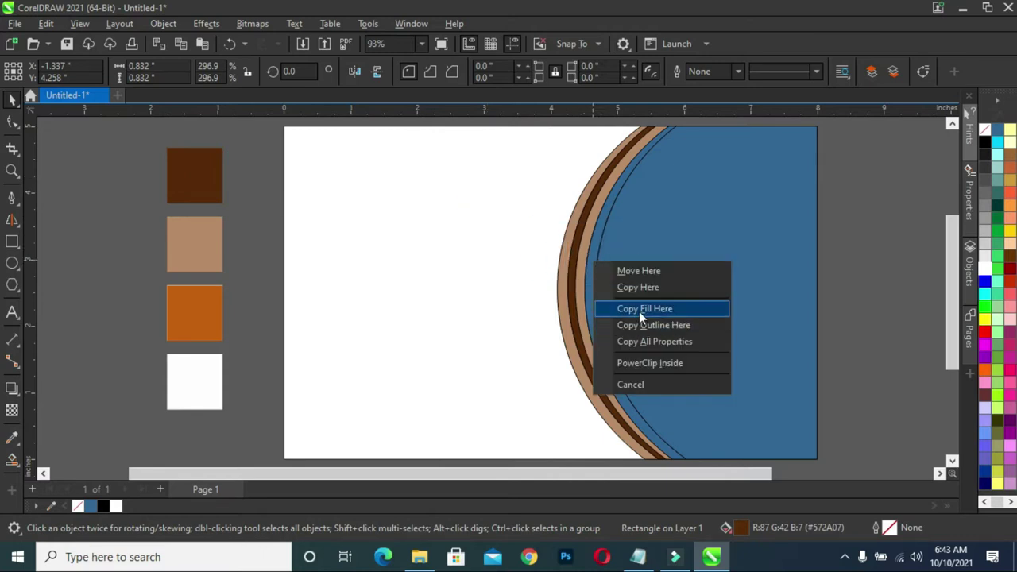
left_click(640, 309)
Fill the large right-hand shape with orange (#C5610C) and select the brown arc.
left_click_drag(200, 310, 721, 289)
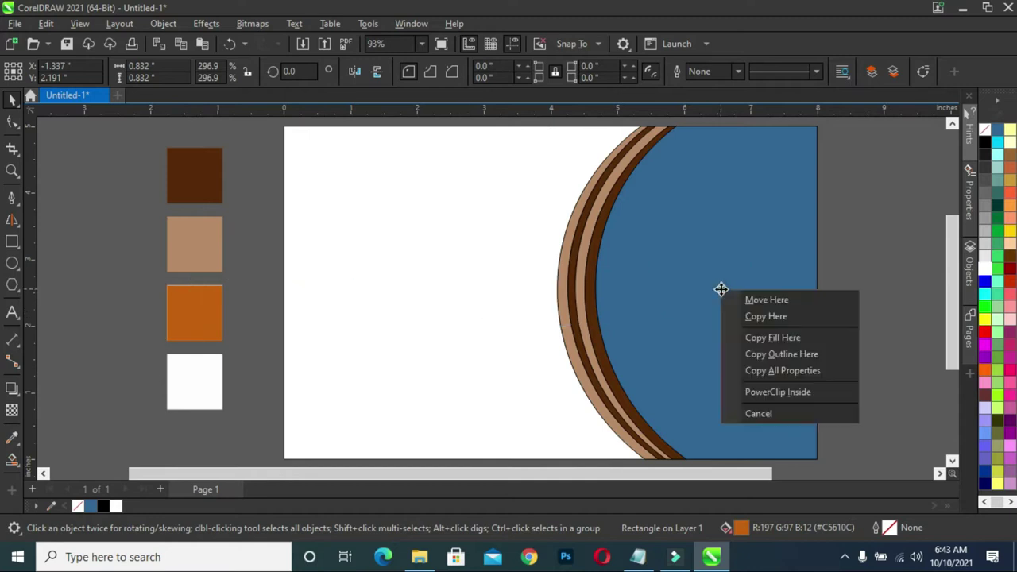
left_click(772, 338)
left_click(120, 302)
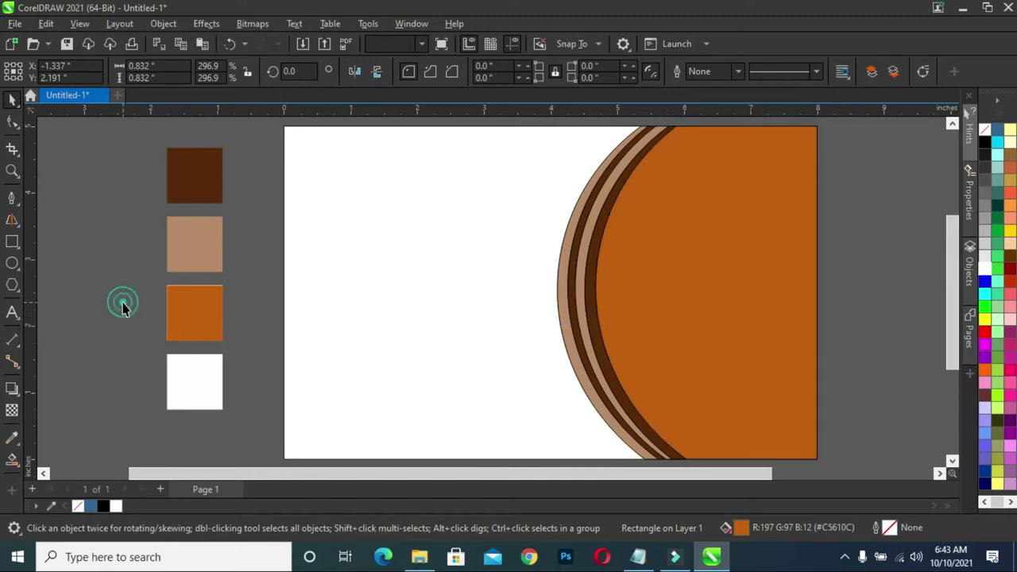
left_click(577, 252)
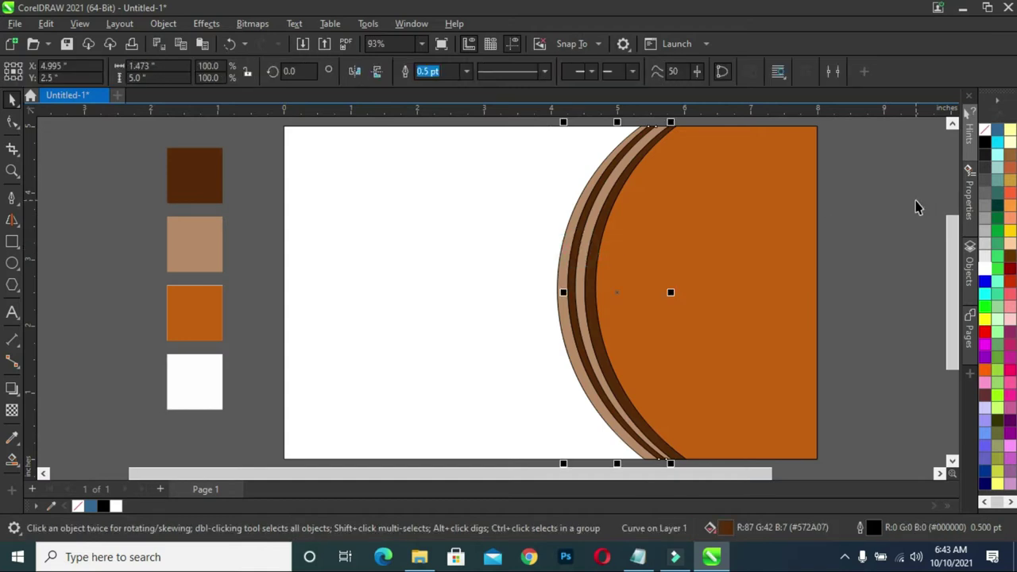
Apply an interactive fountain fill to the thin arc band and position its start and end nodes.
left_click(13, 469)
left_click(60, 460)
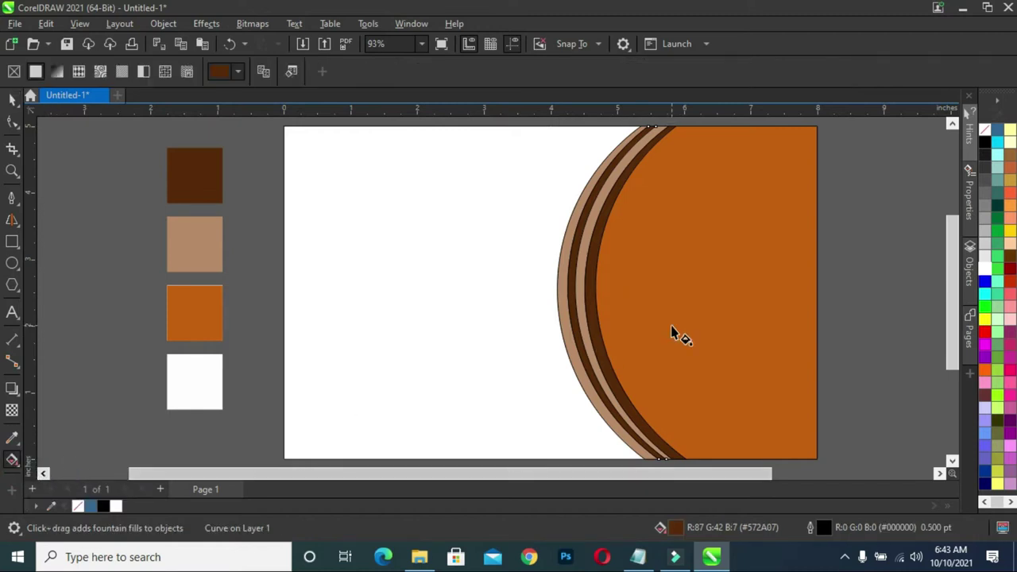
mouse_move(639, 139)
left_mouse_down()
mouse_move(601, 336)
mouse_move(599, 381)
mouse_move(624, 421)
left_mouse_up()
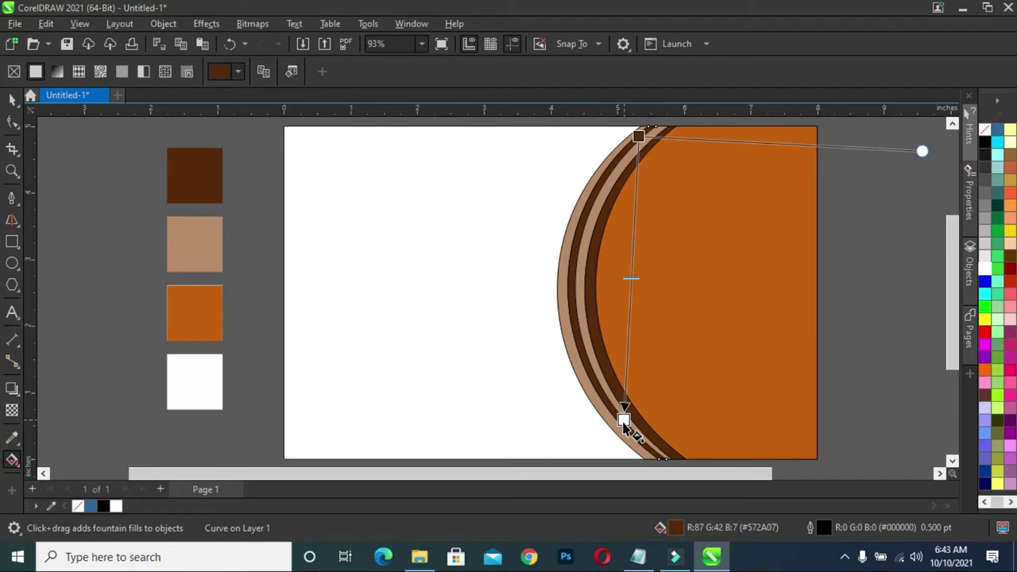
left_click(624, 418)
left_click_drag(638, 137, 622, 148)
left_click_drag(625, 422, 650, 457)
left_click(945, 346)
left_click_drag(948, 353, 641, 178)
left_click(640, 179)
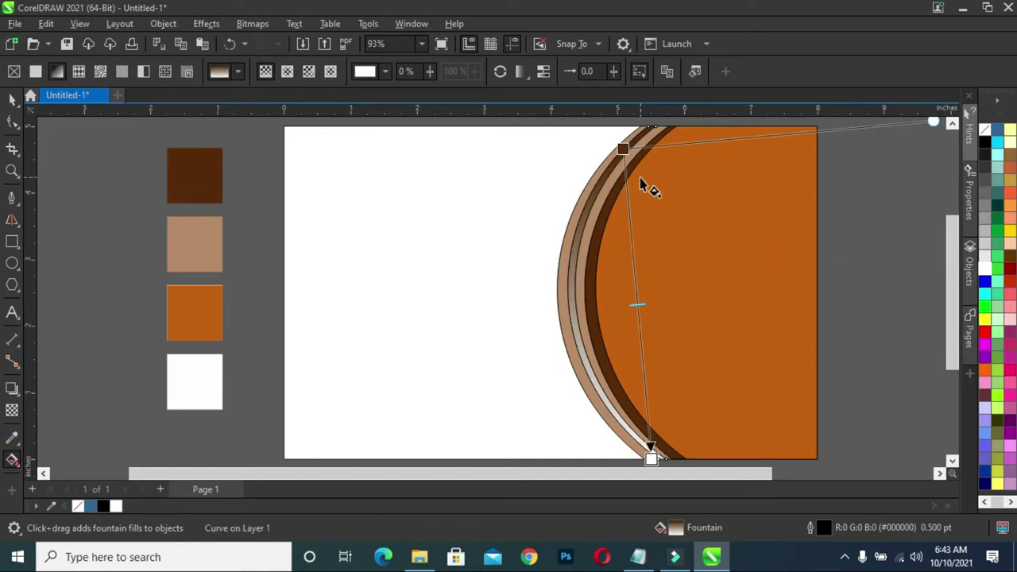
left_click_drag(624, 148, 604, 182)
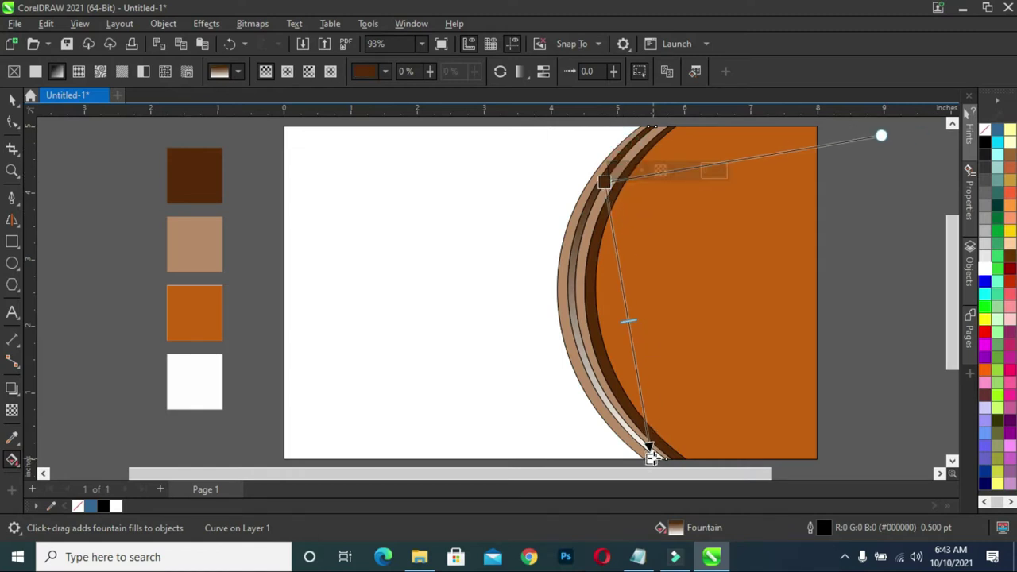
left_click_drag(649, 457, 657, 464)
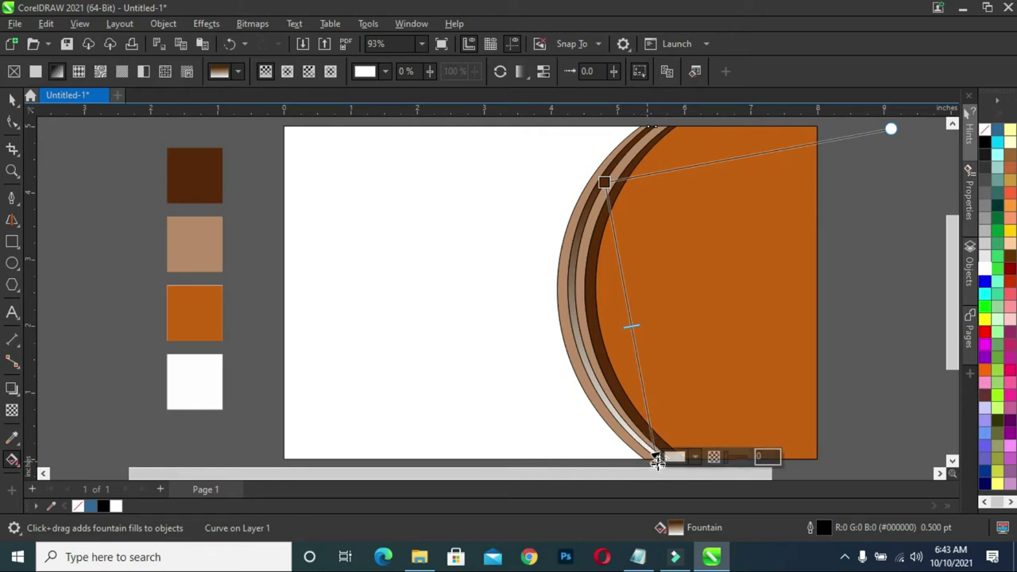
Set the gradient's end node colour to light grey #D4D2D2.
left_click(696, 457)
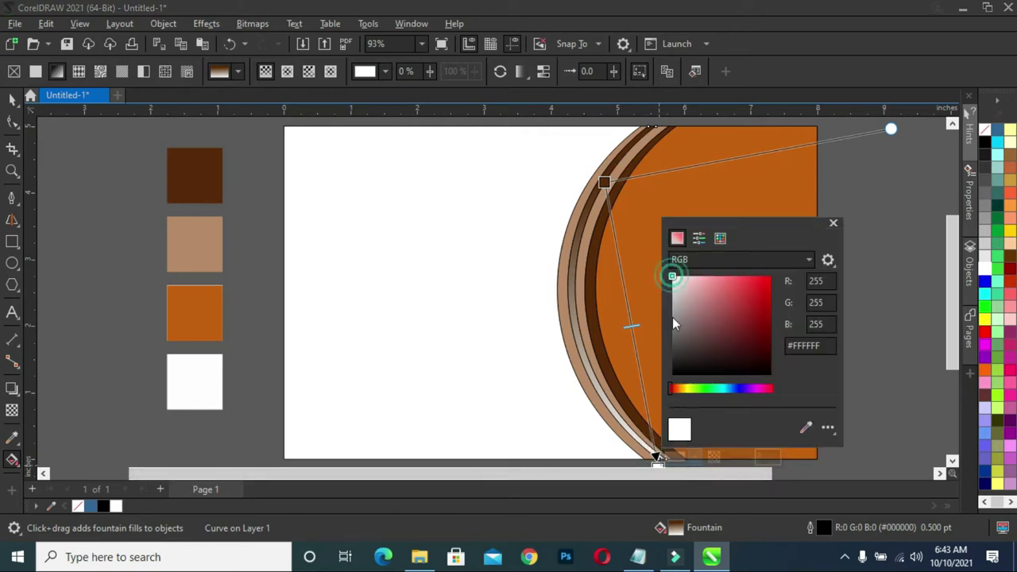
left_click(672, 328)
left_click(674, 310)
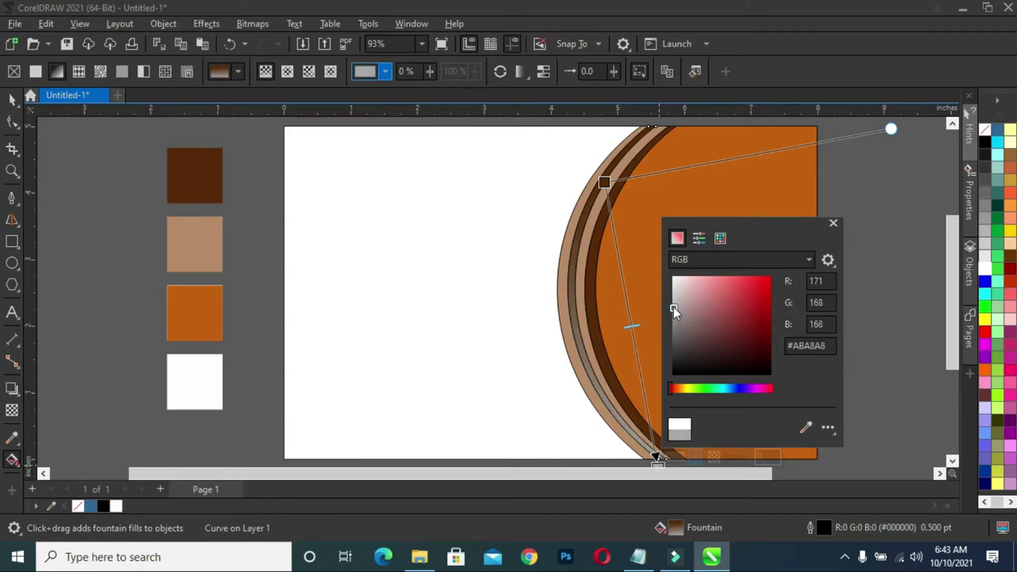
left_click_drag(674, 310, 673, 299)
left_click(673, 293)
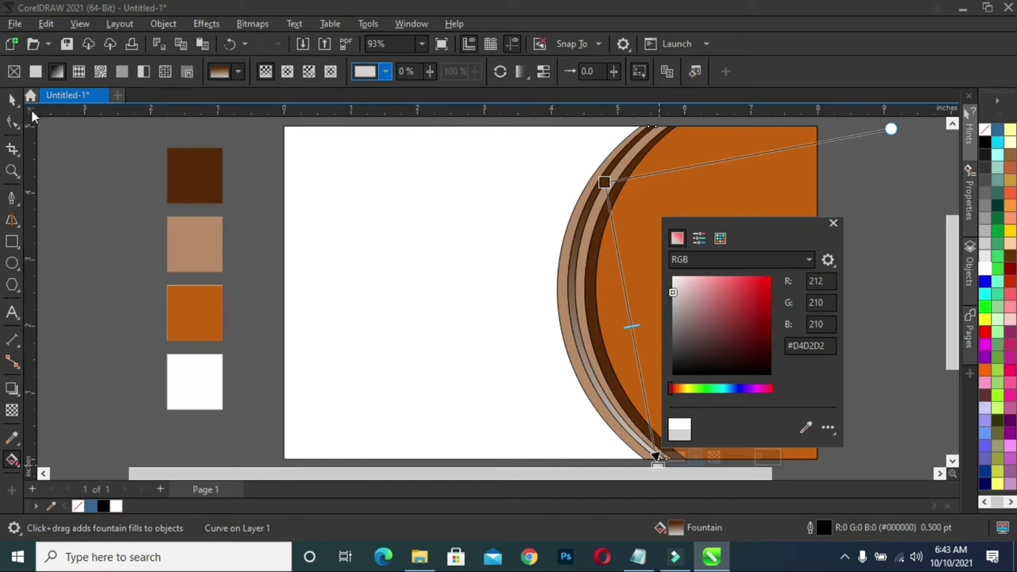
key("Escape")
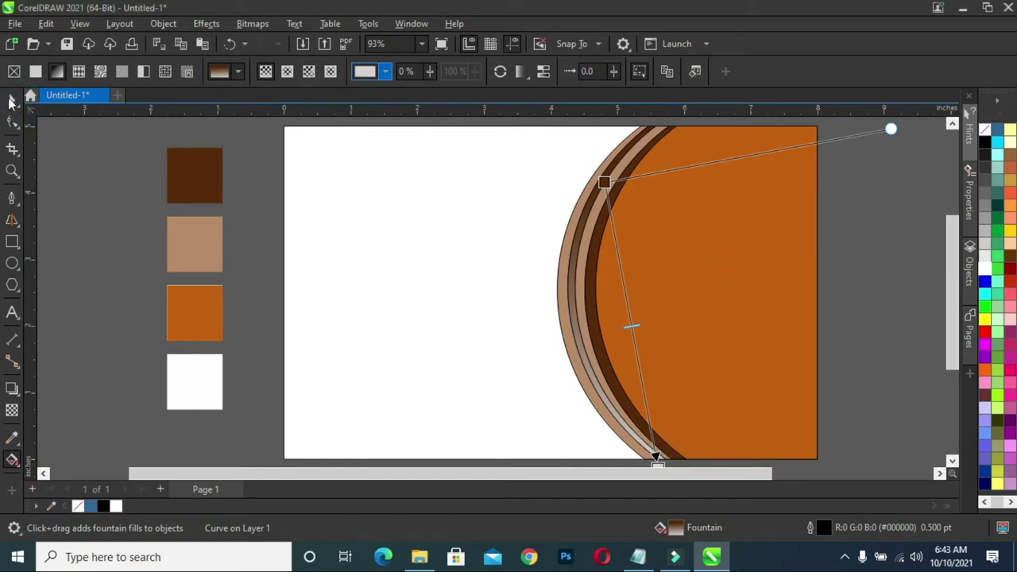
left_click(12, 99)
Remove the outlines from the four arcs, the orange shape and the background rectangle.
left_click(90, 198)
scroll(551, 220, "down", 2)
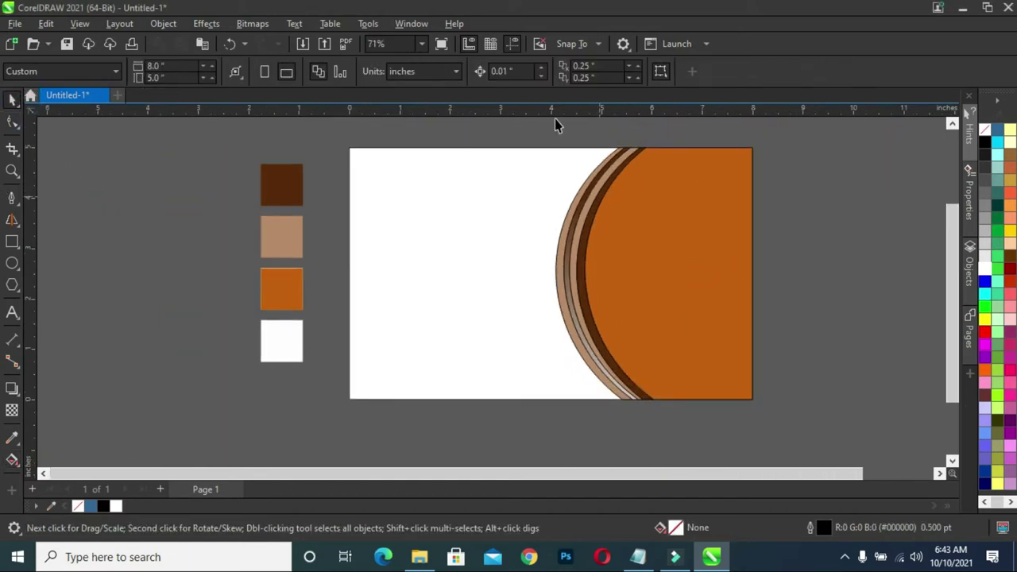
left_click_drag(557, 130, 690, 407)
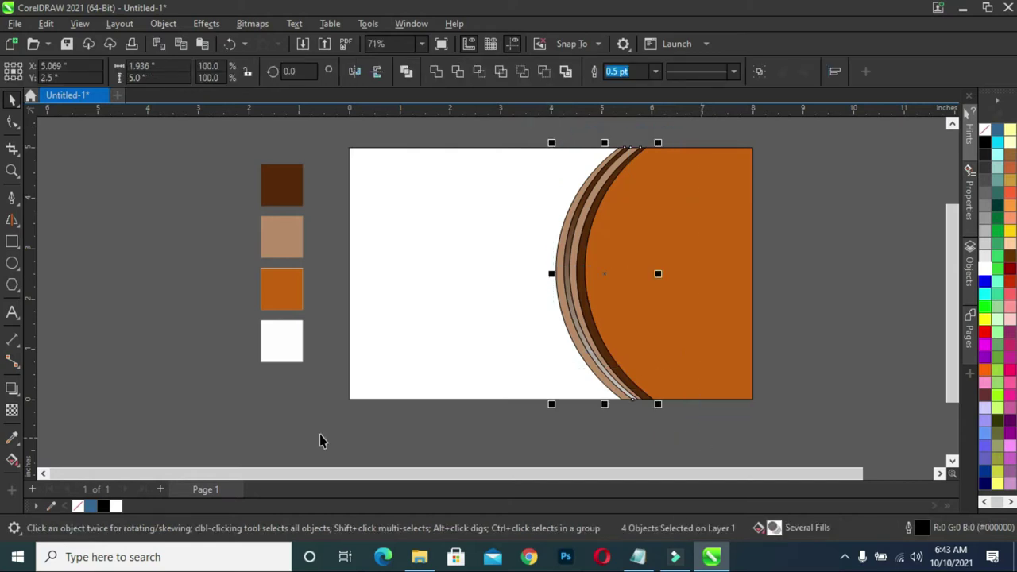
right_click(78, 506)
left_click(100, 374)
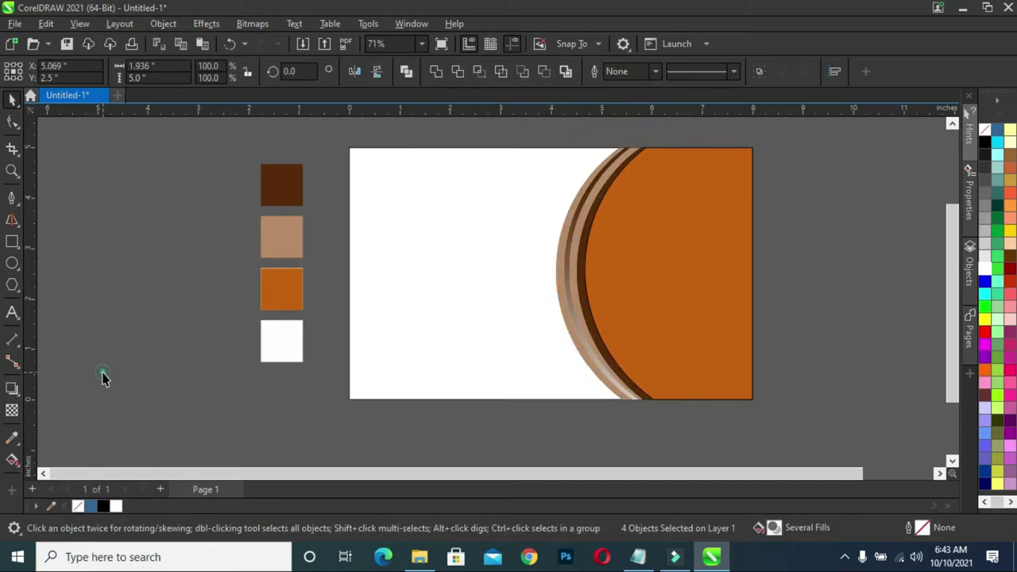
left_click(650, 197)
right_click(80, 507)
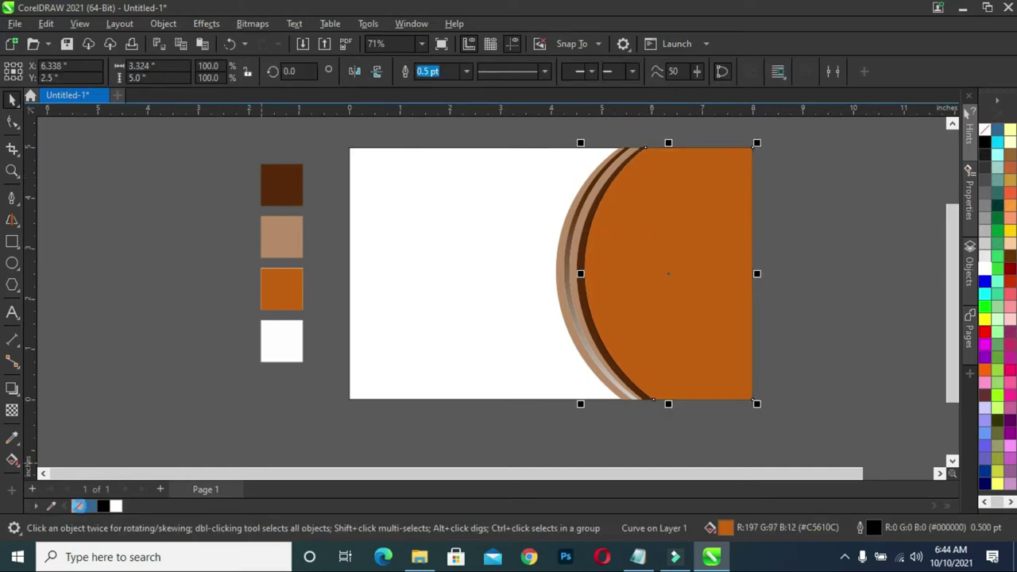
left_click(106, 406)
left_click(442, 320)
right_click(78, 506)
left_click(113, 388)
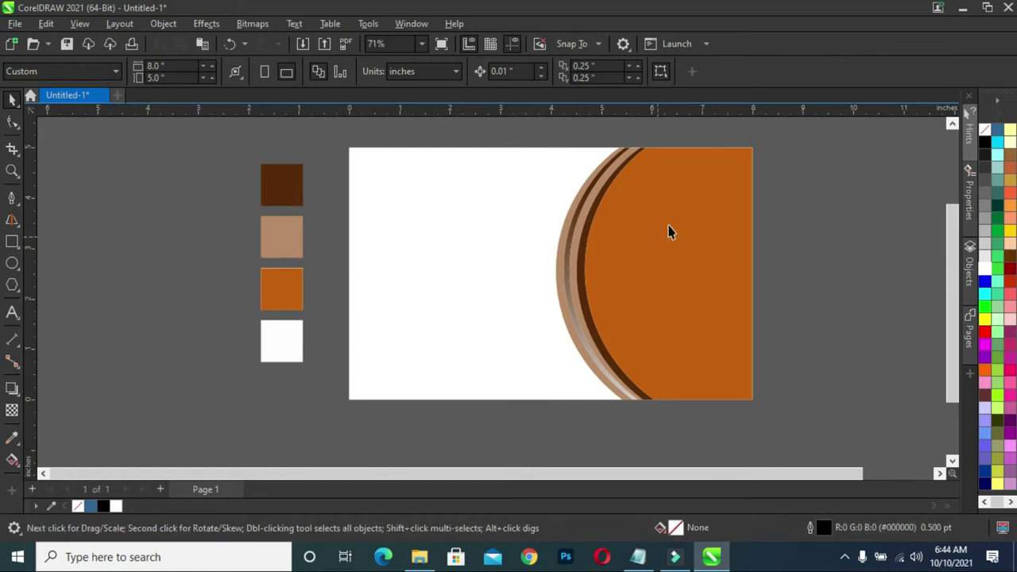
Fill the page background rectangle with the dark brown swatch colour.
scroll(668, 232, "up", 1)
scroll(956, 265, "up", 1)
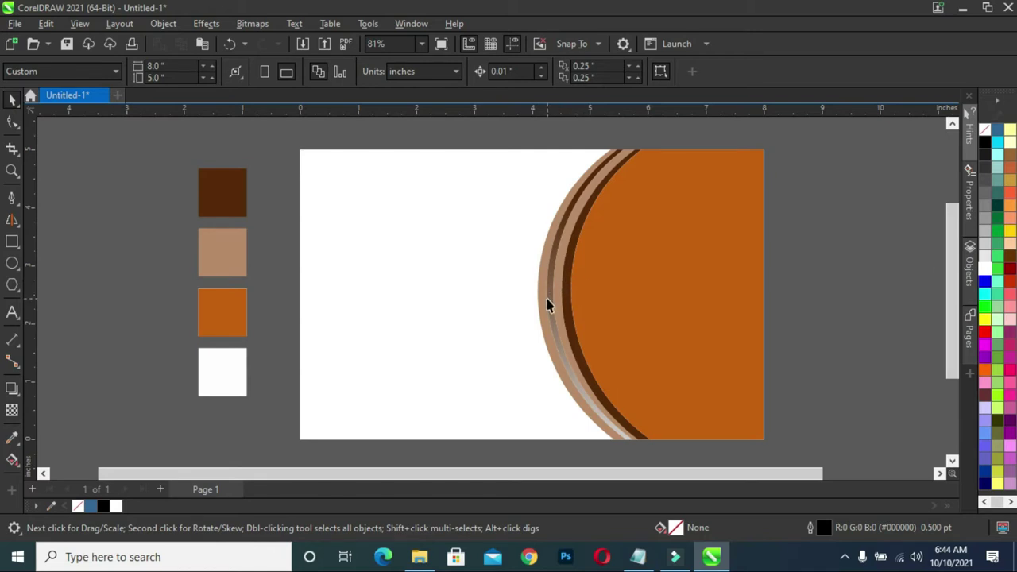
left_click(469, 291)
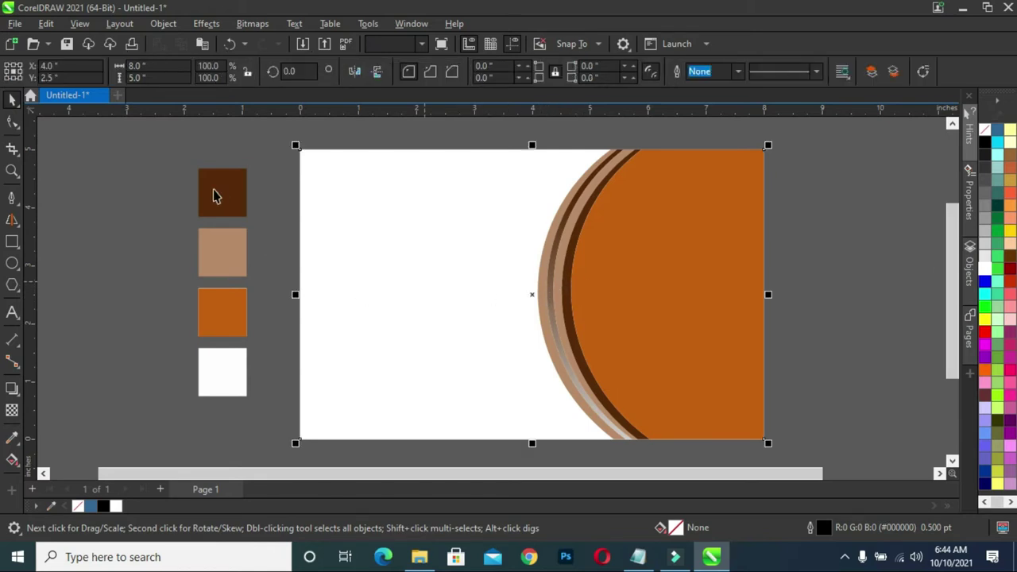
left_click_drag(213, 197, 386, 226)
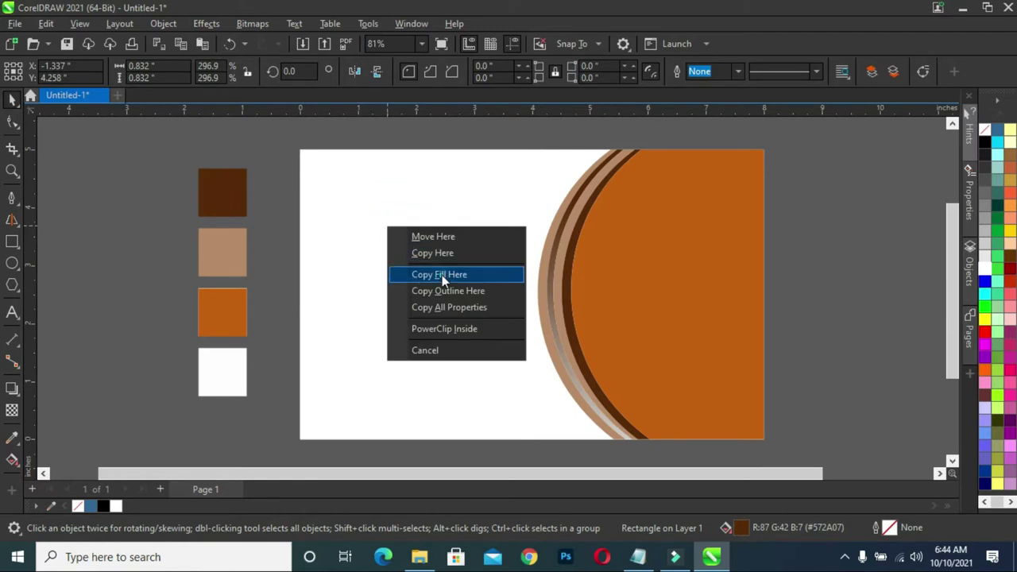
left_click(442, 275)
left_click(131, 293)
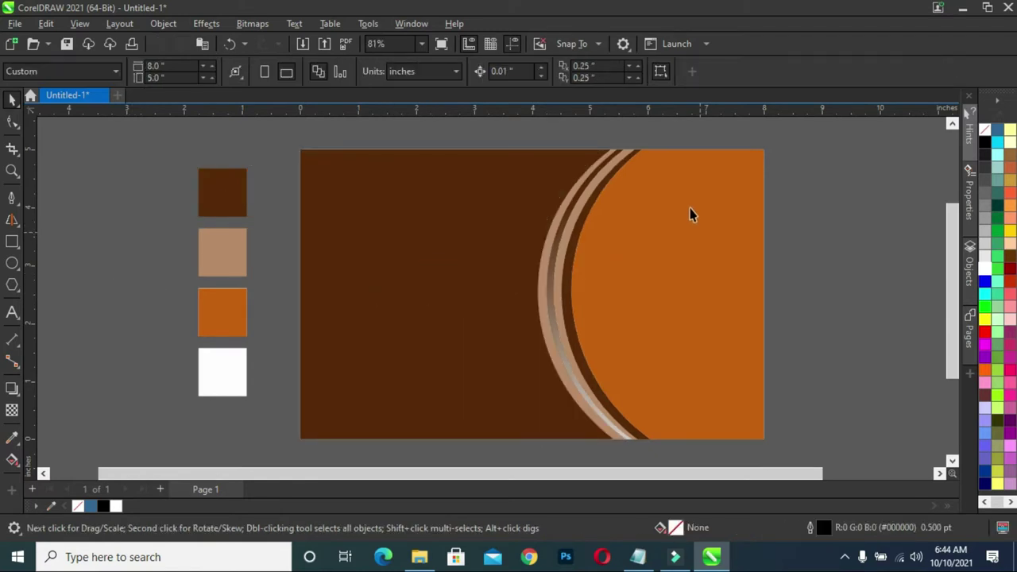
Import the towel photo from the hotel flyer folder, enlarge it to about 373%, and place it over the page.
left_click(869, 271)
left_click(429, 554)
left_click_drag(350, 143, 59, 338)
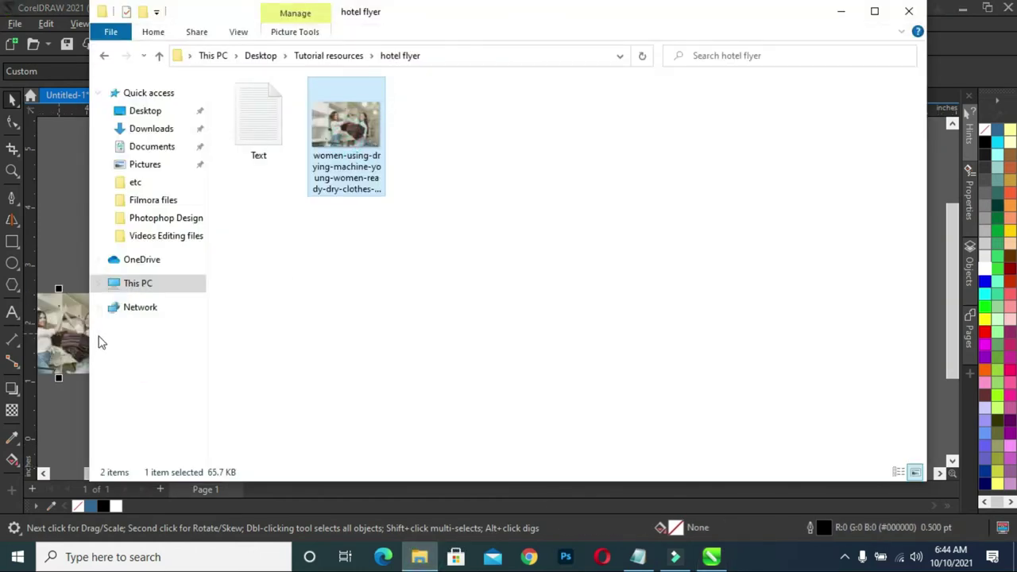
left_click(842, 12)
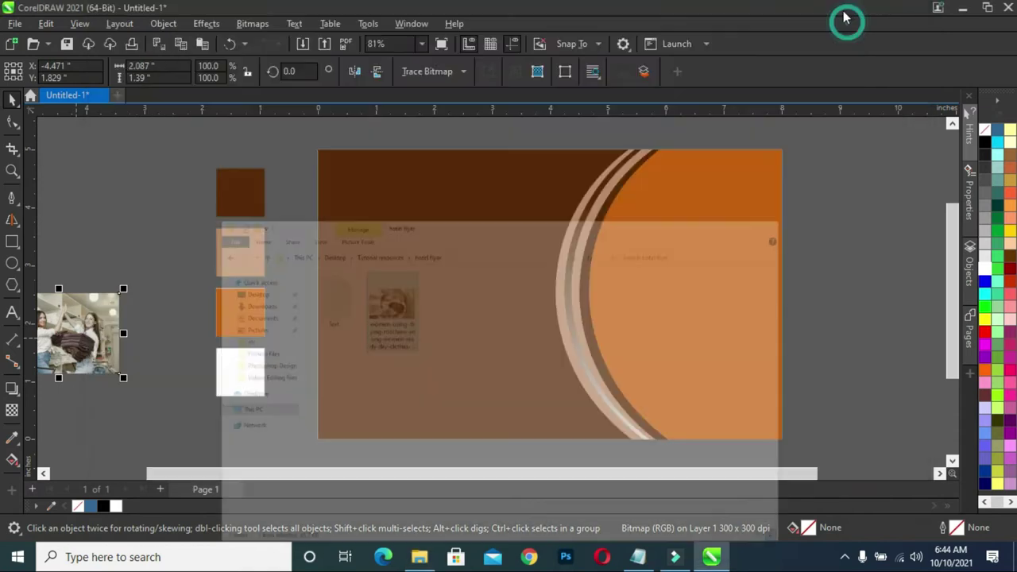
left_click_drag(111, 326, 138, 264)
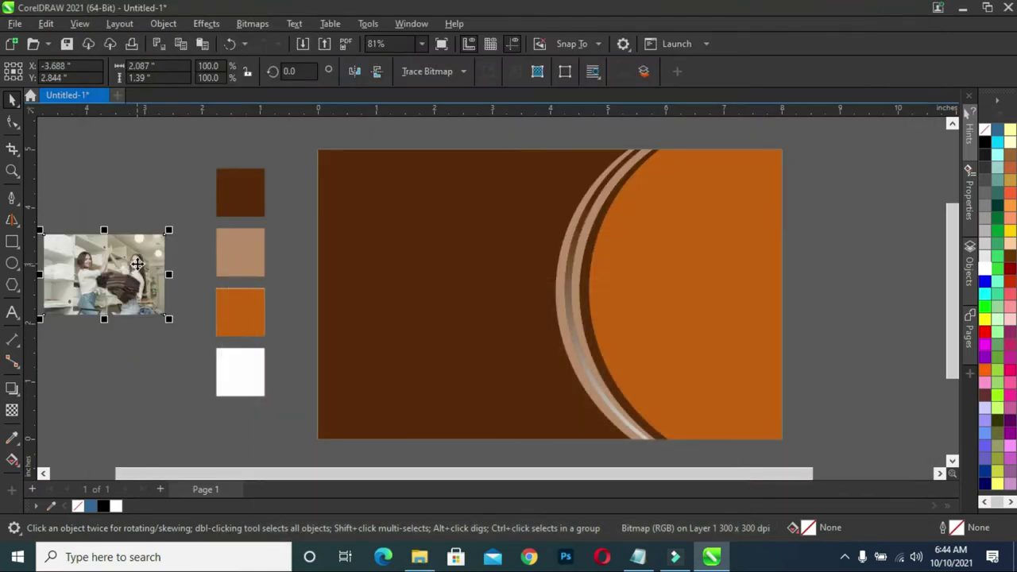
left_click_drag(168, 230, 312, 135)
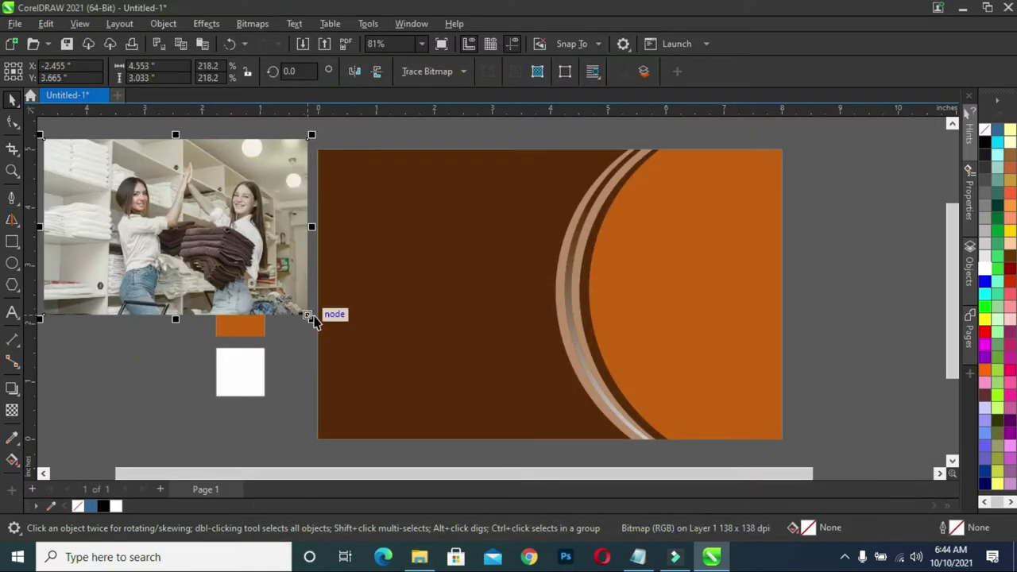
left_click_drag(312, 316, 494, 439)
left_click_drag(356, 278, 657, 295)
Clip the photo into the orange curved frame as a PowerClip.
left_click(714, 343)
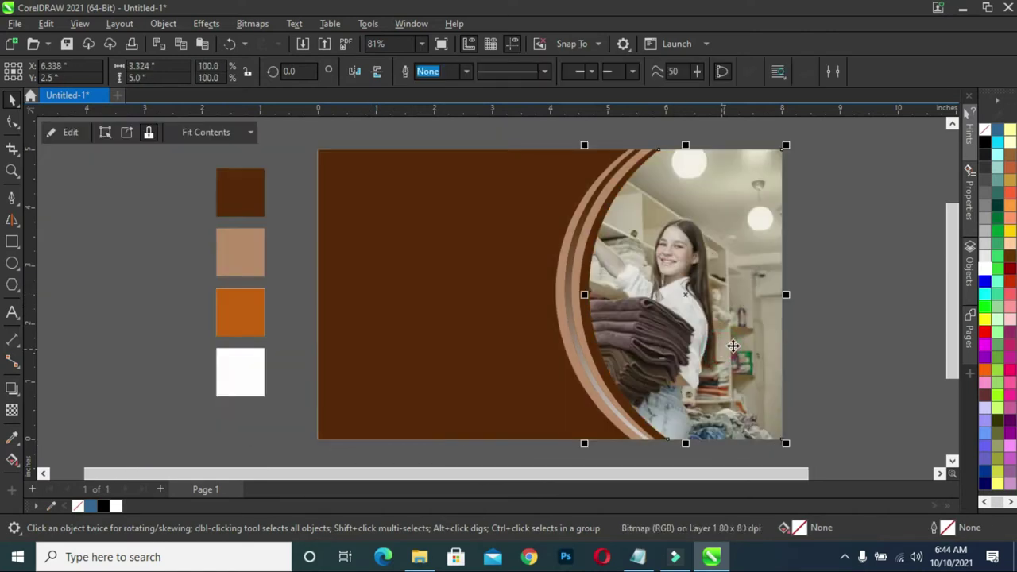
left_click(901, 295)
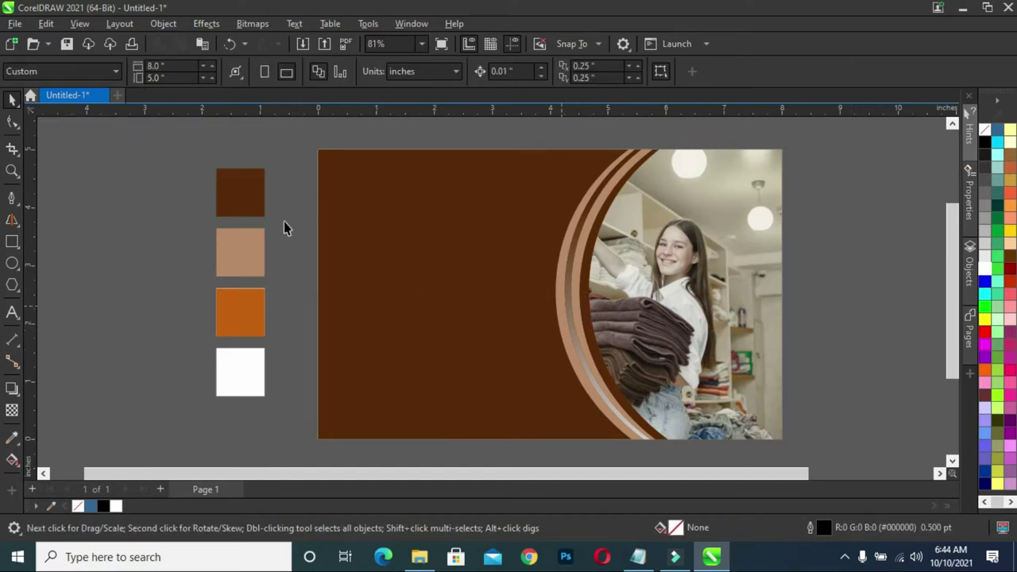
left_click(650, 303)
right_click(650, 304)
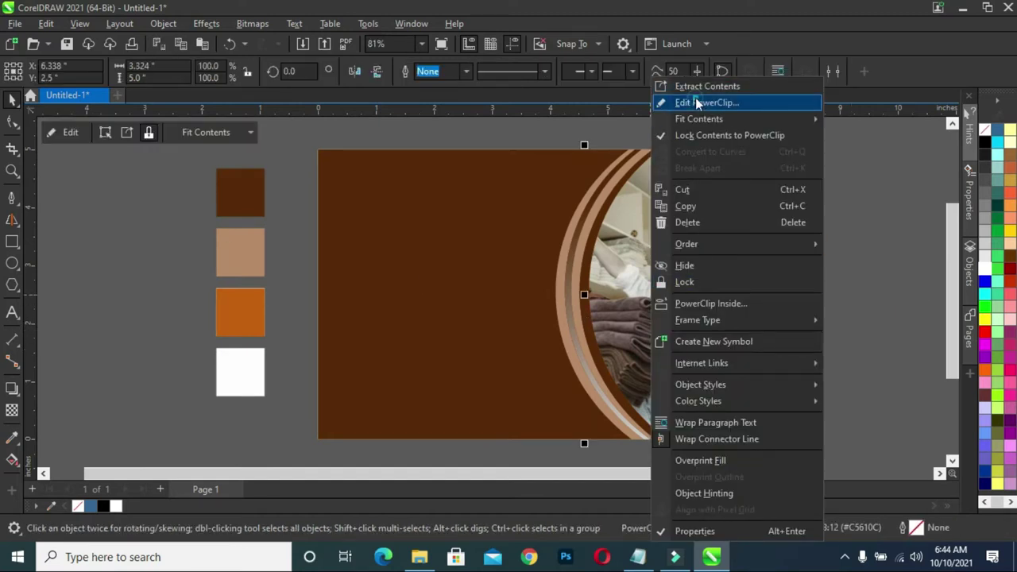
Shift the clipped photo slightly right to centre the woman, then reopen the frame contents.
left_click(696, 104)
left_click_drag(683, 220, 700, 211)
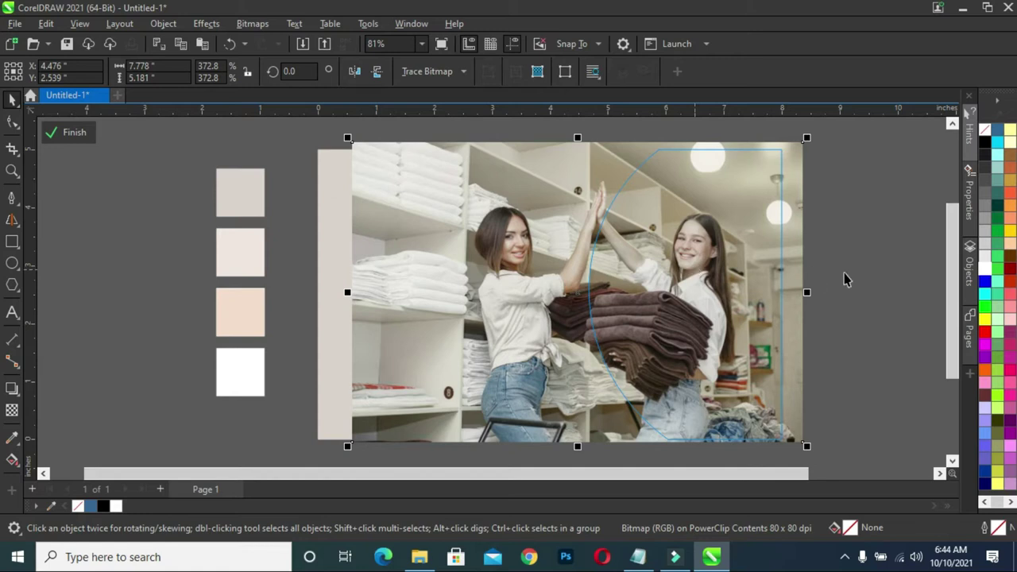
left_click(67, 132)
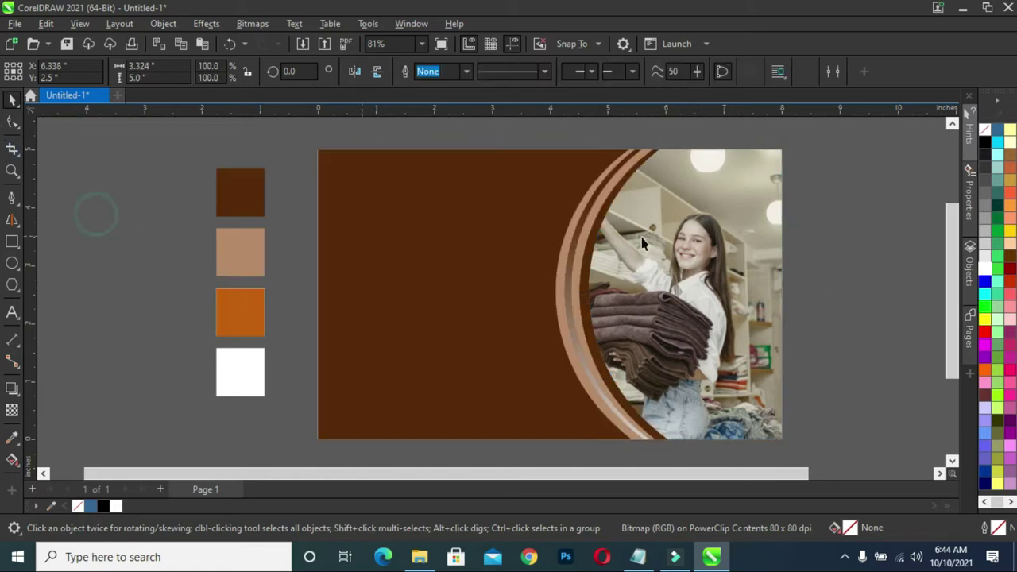
left_click(770, 248)
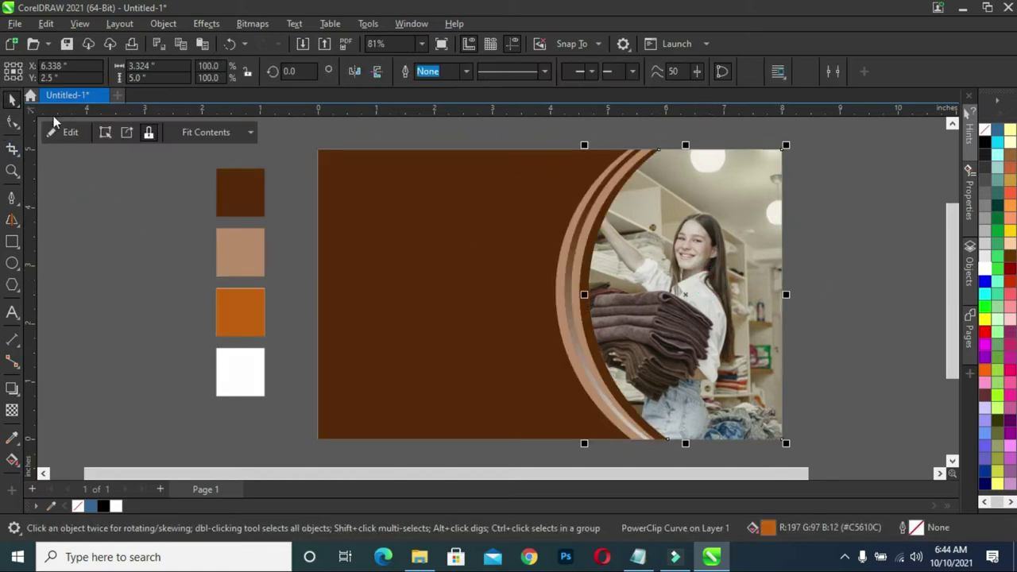
left_click(60, 132)
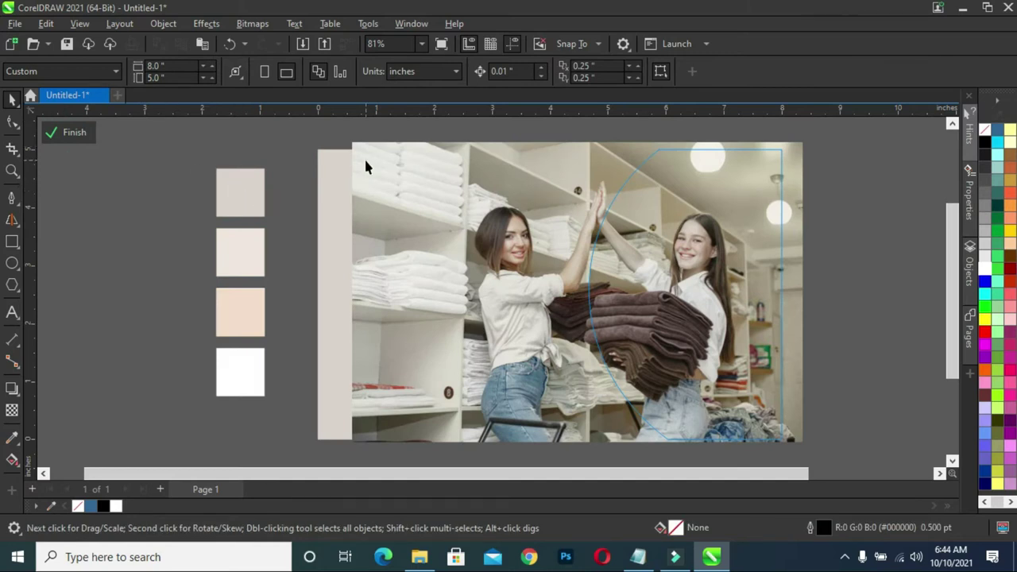
Draw an orange, outline-free rectangle over the photo's right half.
left_click(13, 222)
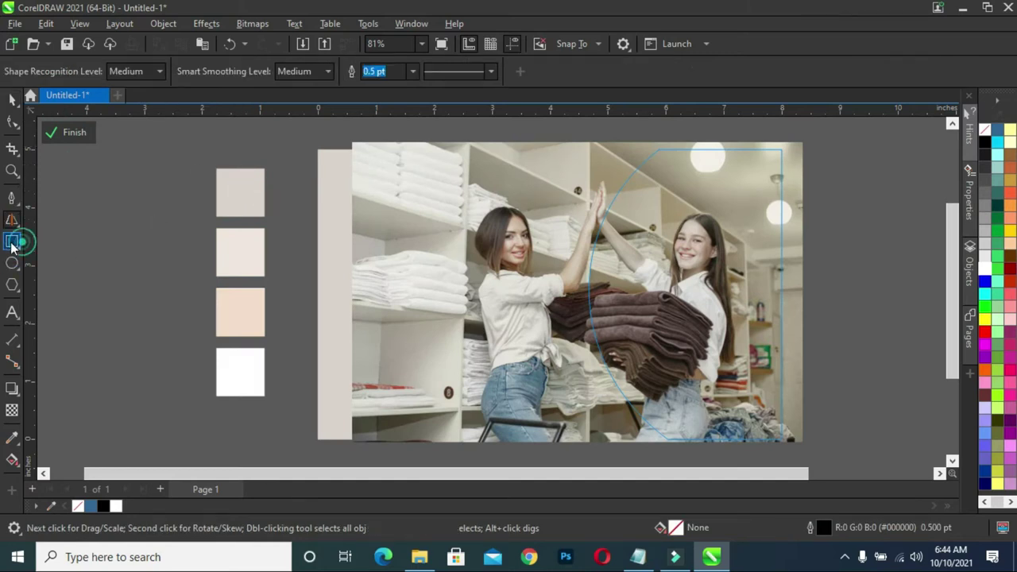
left_click(12, 241)
mouse_move(567, 133)
left_mouse_down()
mouse_move(785, 385)
mouse_move(812, 459)
left_mouse_up()
left_click(11, 101)
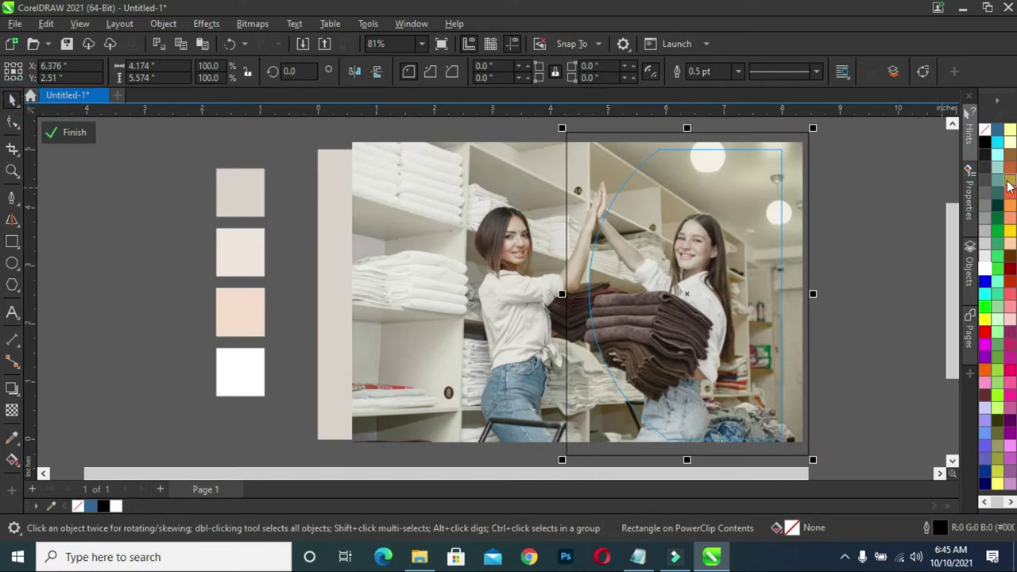
left_click(1010, 205)
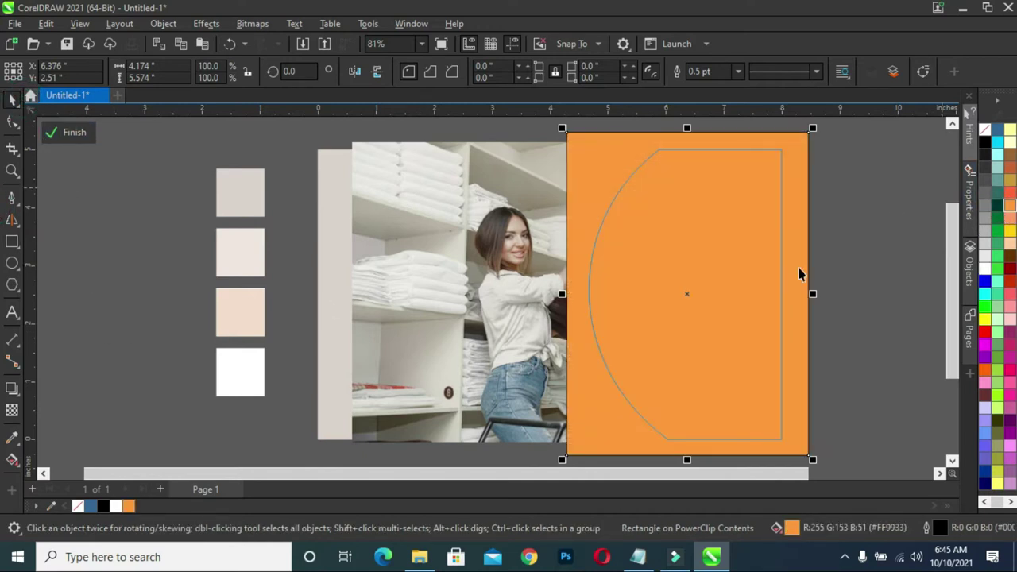
right_click(76, 507)
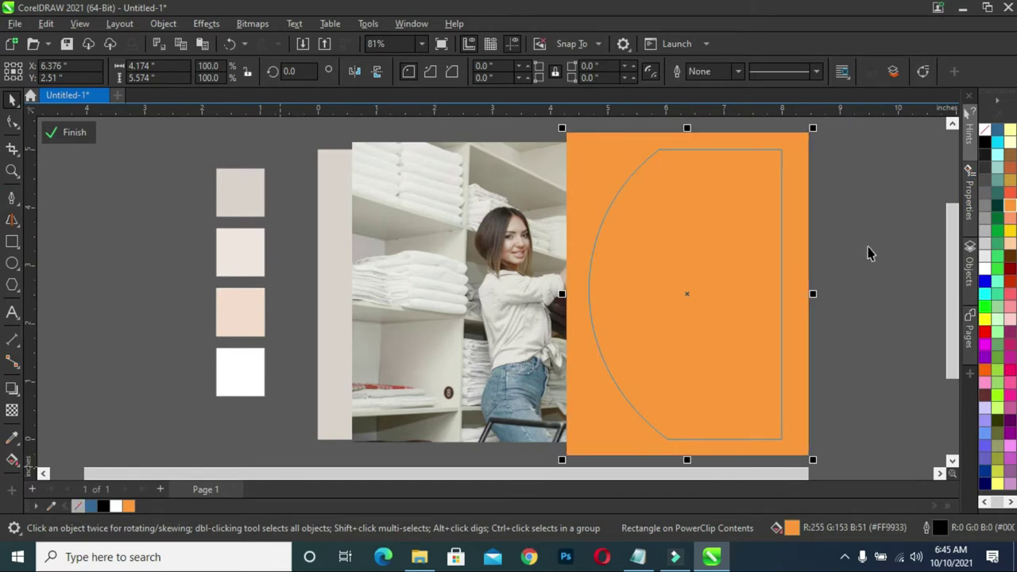
Deepen the rectangle's fill to #FF8000 in Edit Fill.
left_click(793, 528)
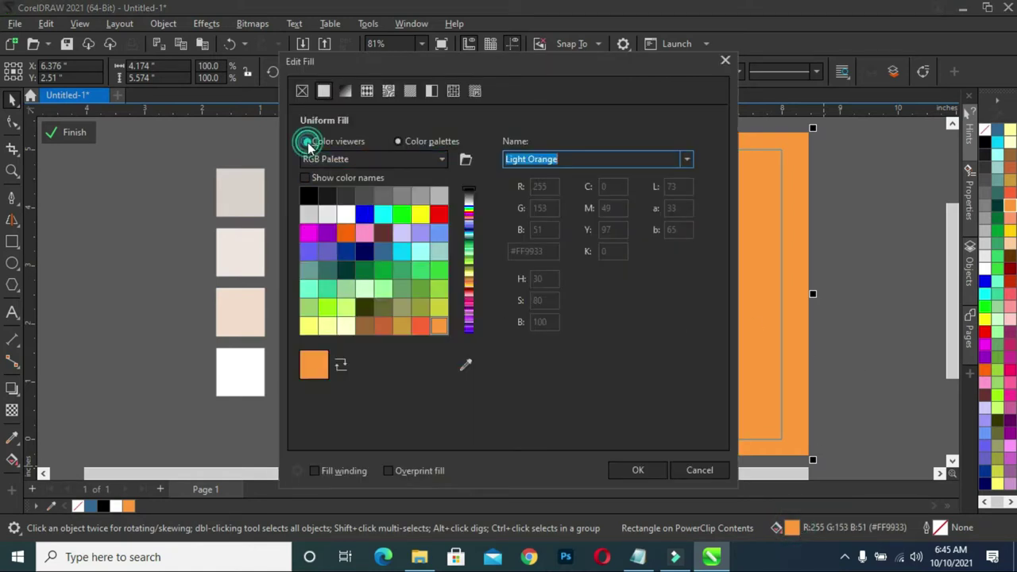
left_click(307, 142)
mouse_move(437, 174)
left_mouse_down()
mouse_move(470, 178)
mouse_move(482, 163)
left_mouse_up()
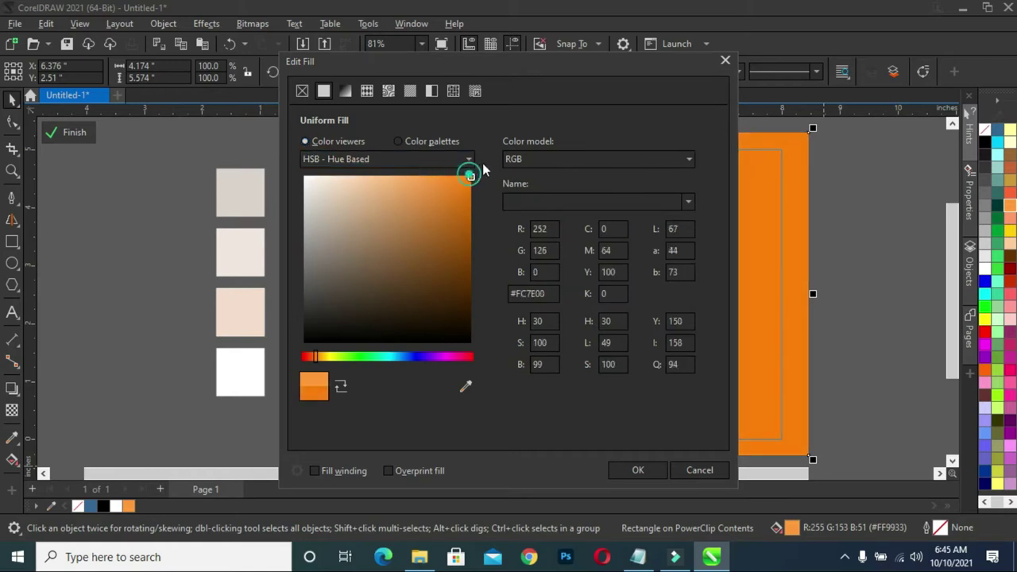
left_click(637, 470)
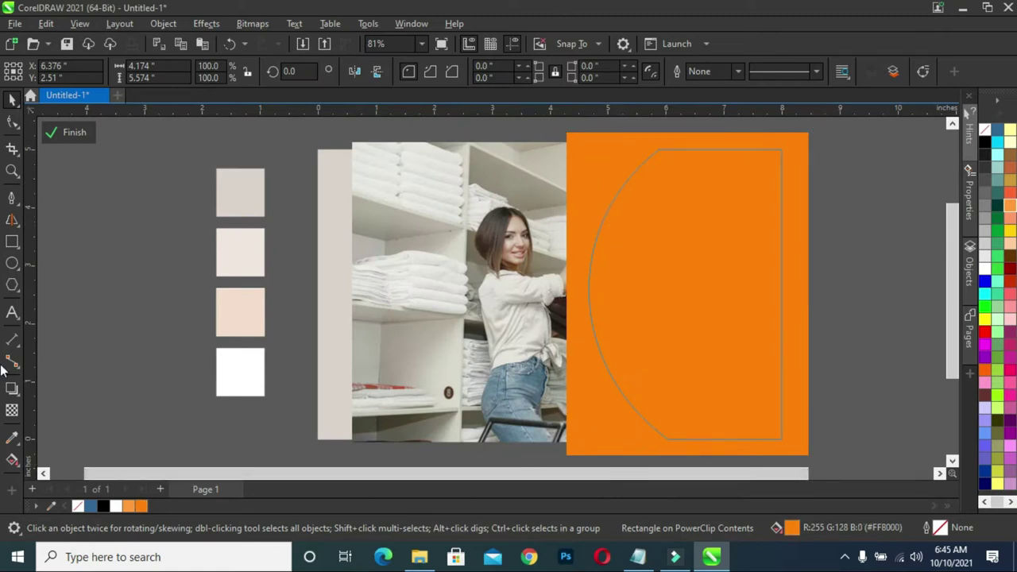
Give the orange rectangle 70 uniform transparency and finish editing the PowerClip frame.
left_click(14, 412)
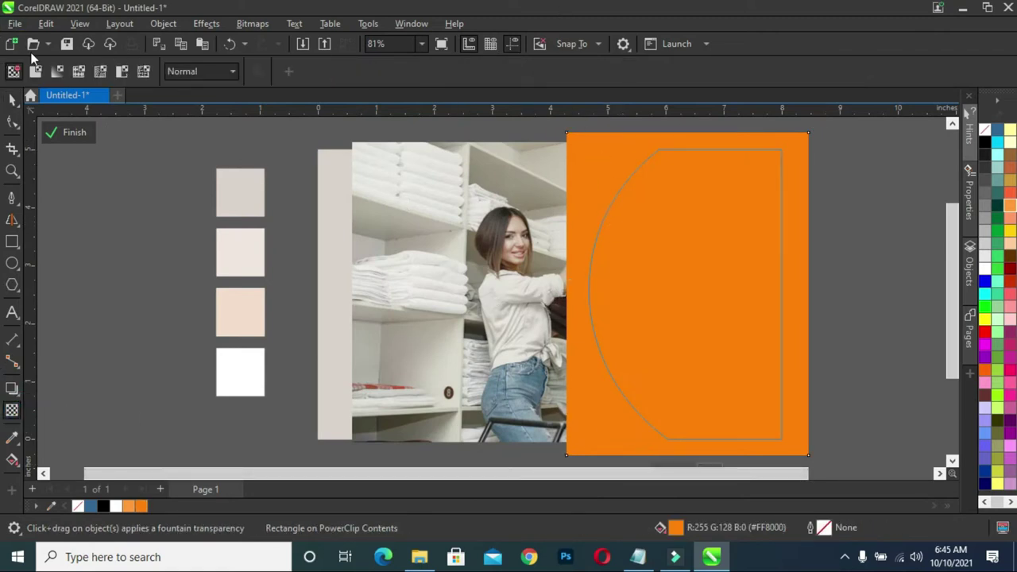
left_click(35, 71)
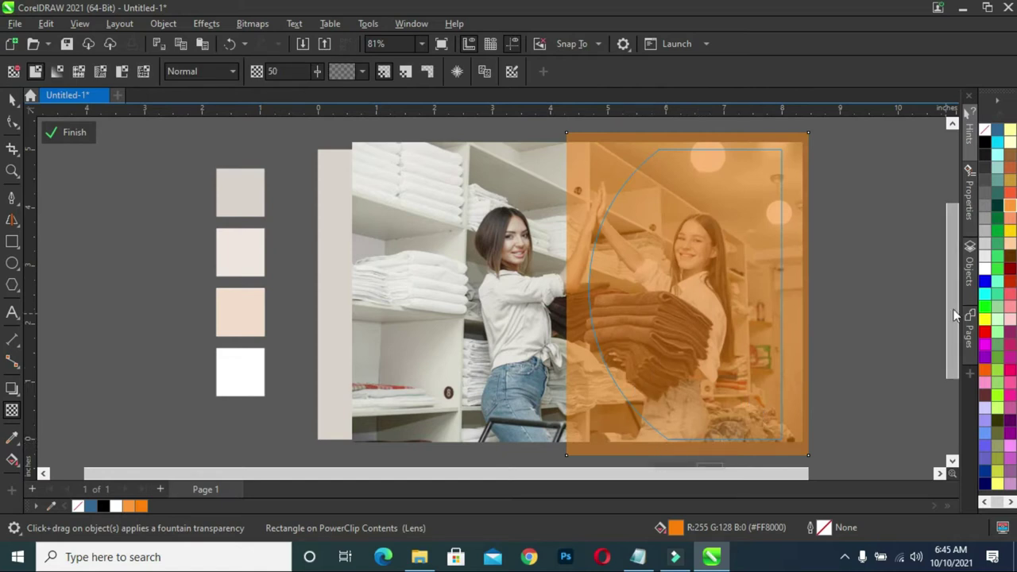
left_click_drag(955, 315, 956, 340)
left_click(672, 421)
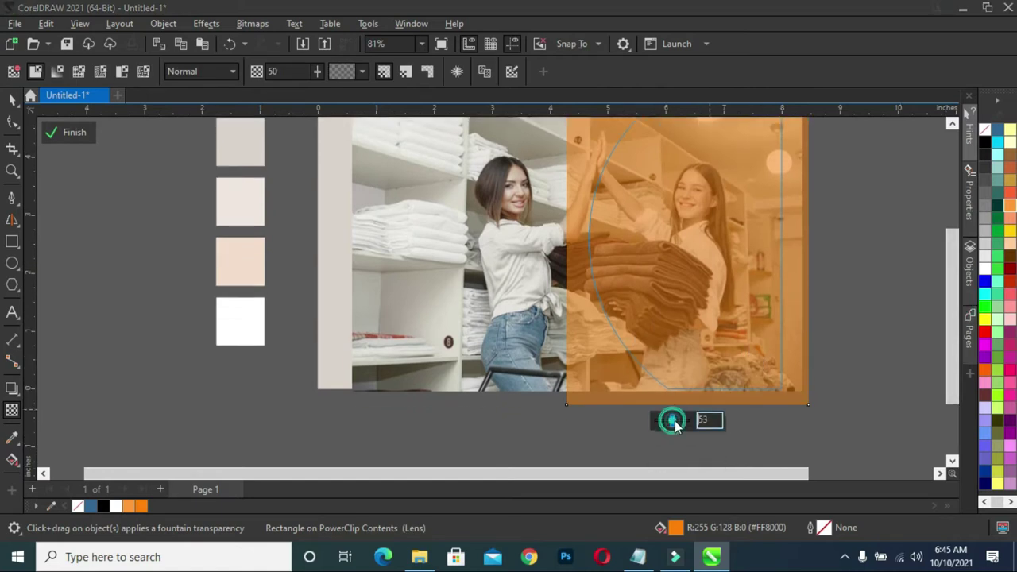
left_click_drag(672, 421, 679, 421)
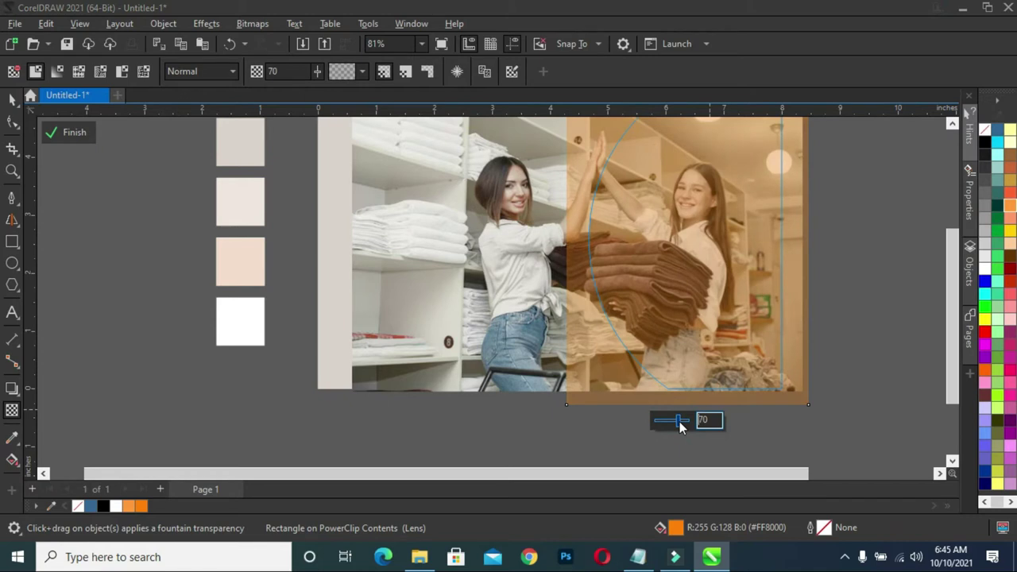
left_click(51, 132)
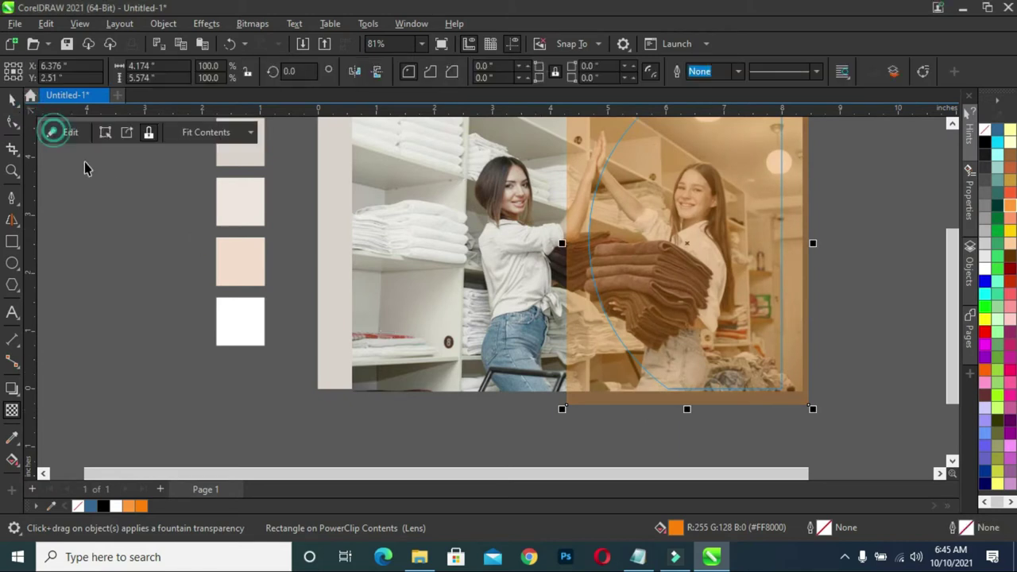
key("Escape")
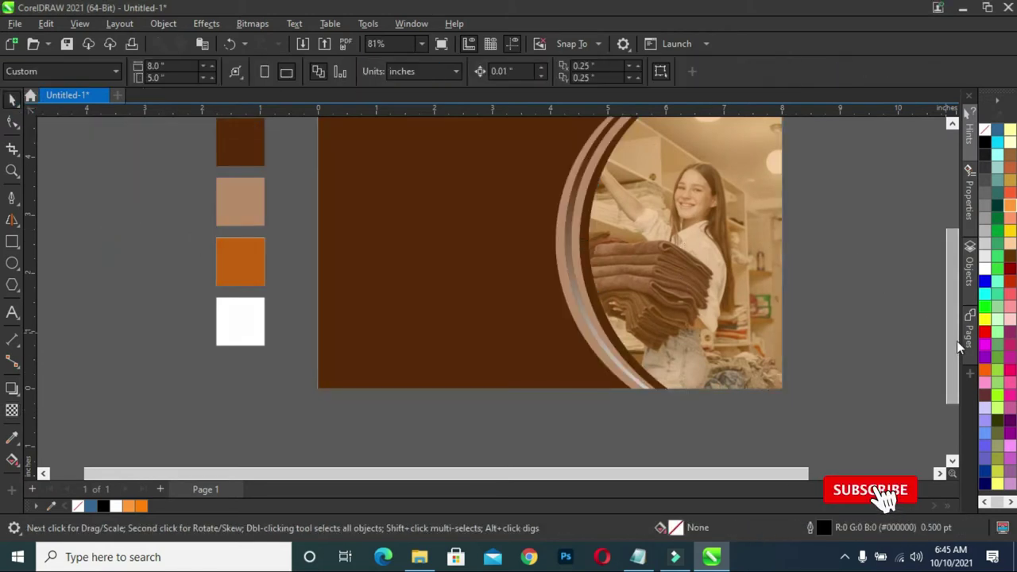
left_click_drag(957, 341, 953, 324)
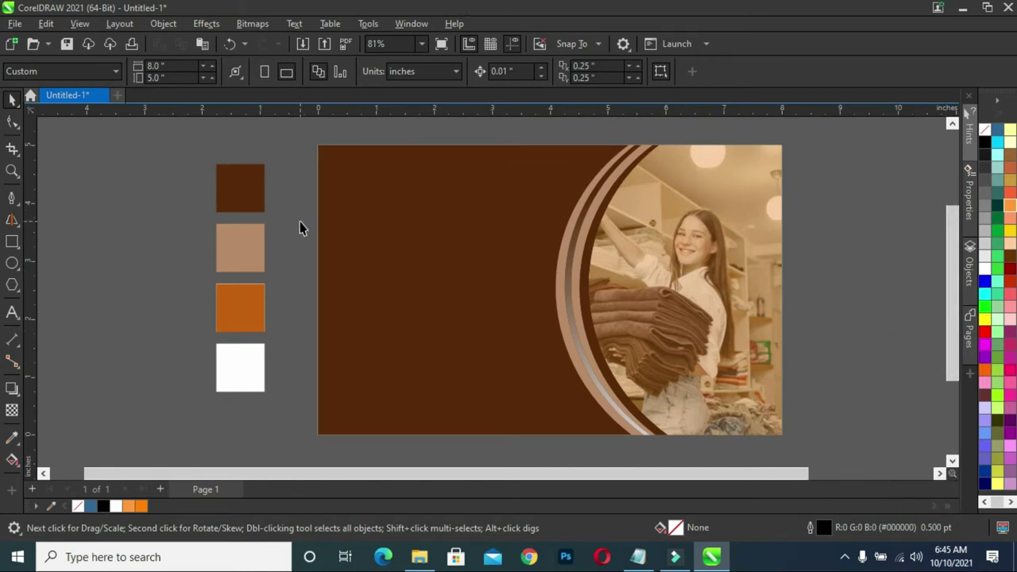
Select all the Notepad flyer text, HOME through ROOM SERVICE 24/7, then minimize Notepad.
left_click(485, 261)
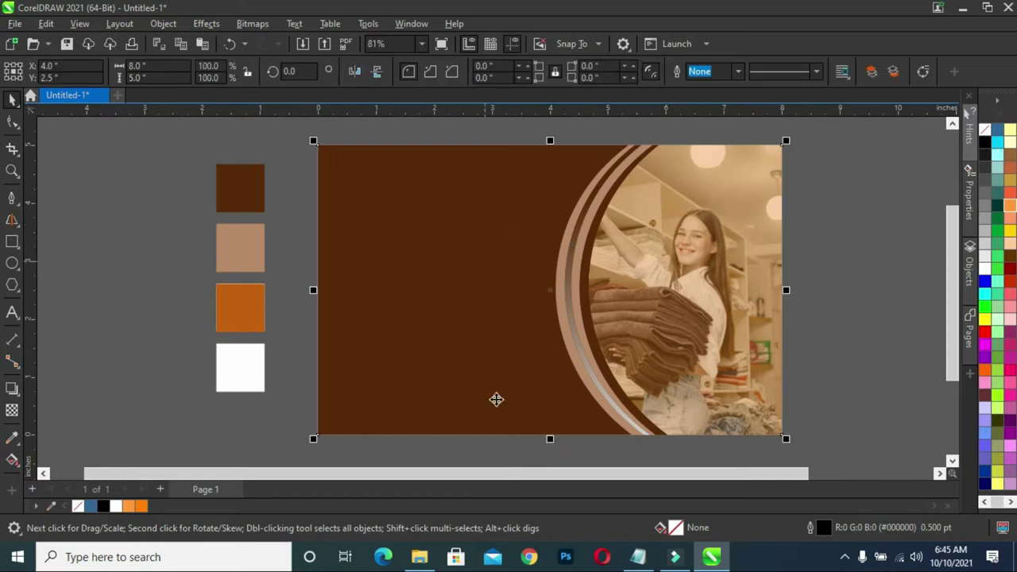
left_click(635, 556)
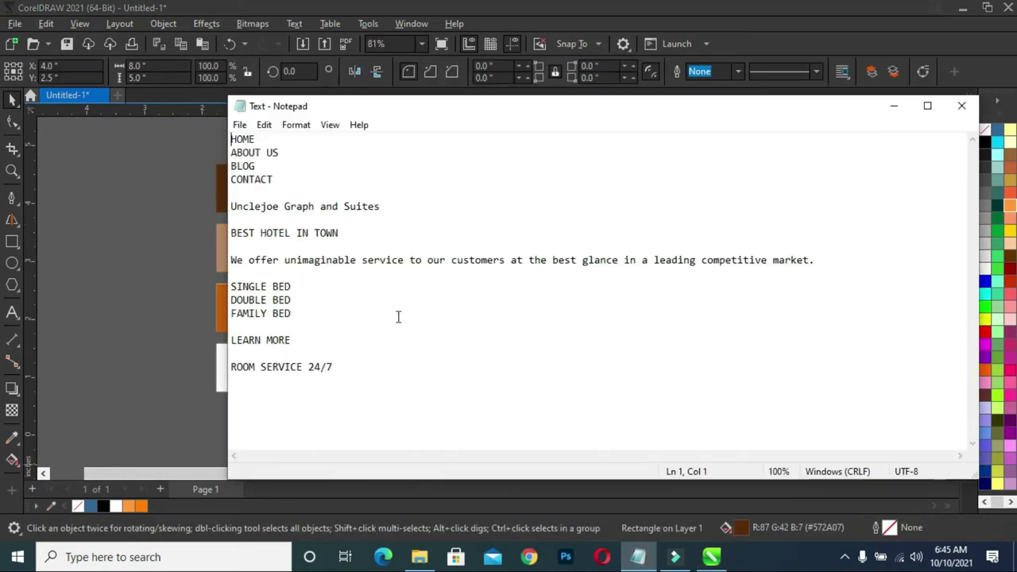
key("ctrl+a")
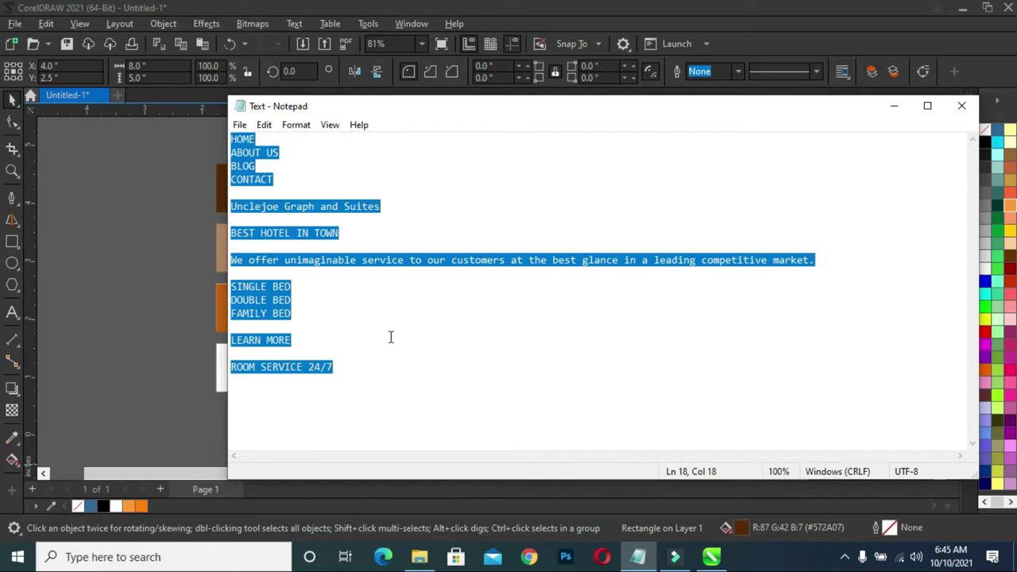
left_click(889, 107)
Paste the flyer text, move it left of the page, and convert it to artistic text.
right_click(818, 186)
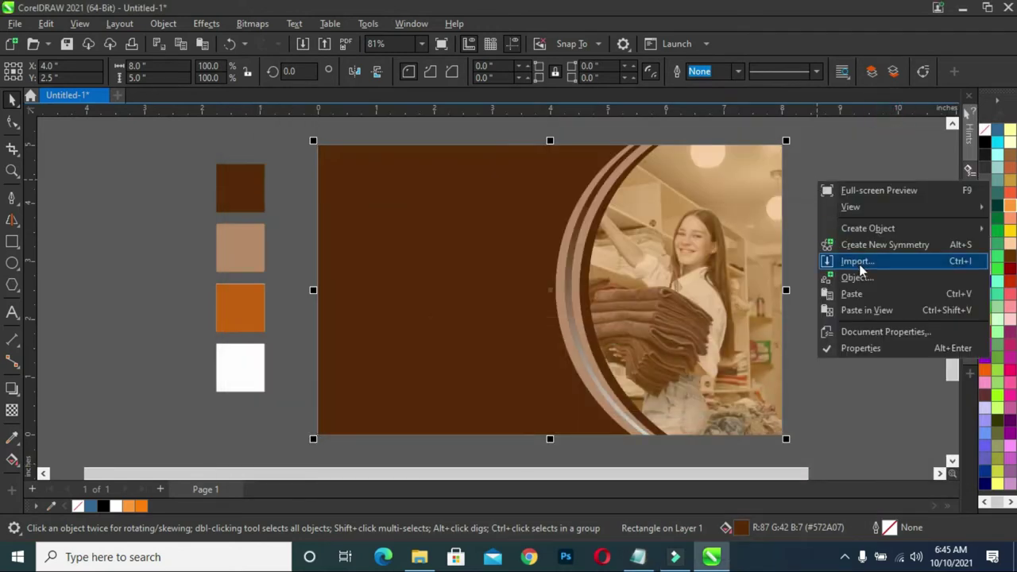
left_click(862, 290)
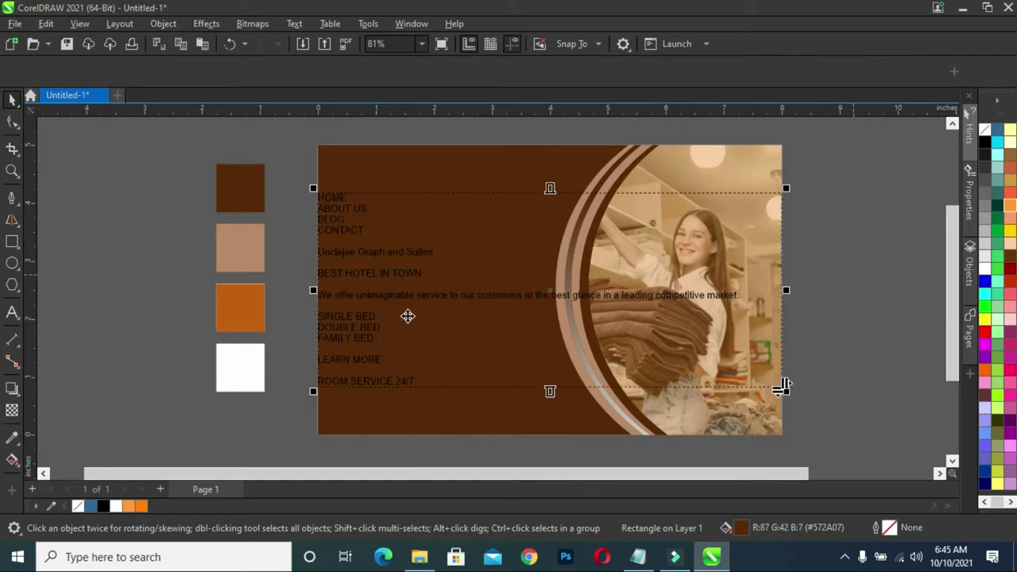
left_click(400, 300)
left_click_drag(398, 298, 157, 273)
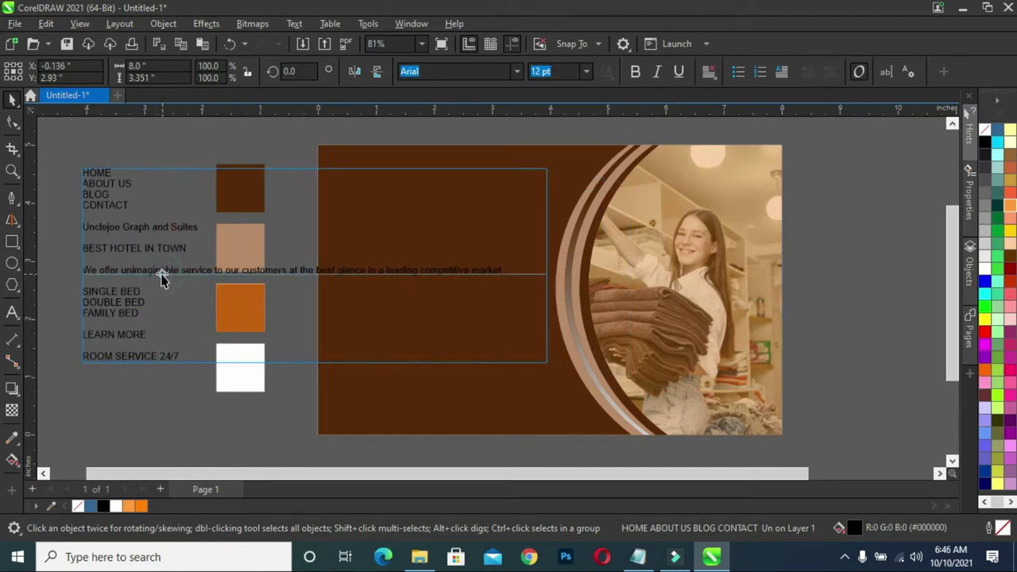
right_click(84, 262)
left_click(156, 244)
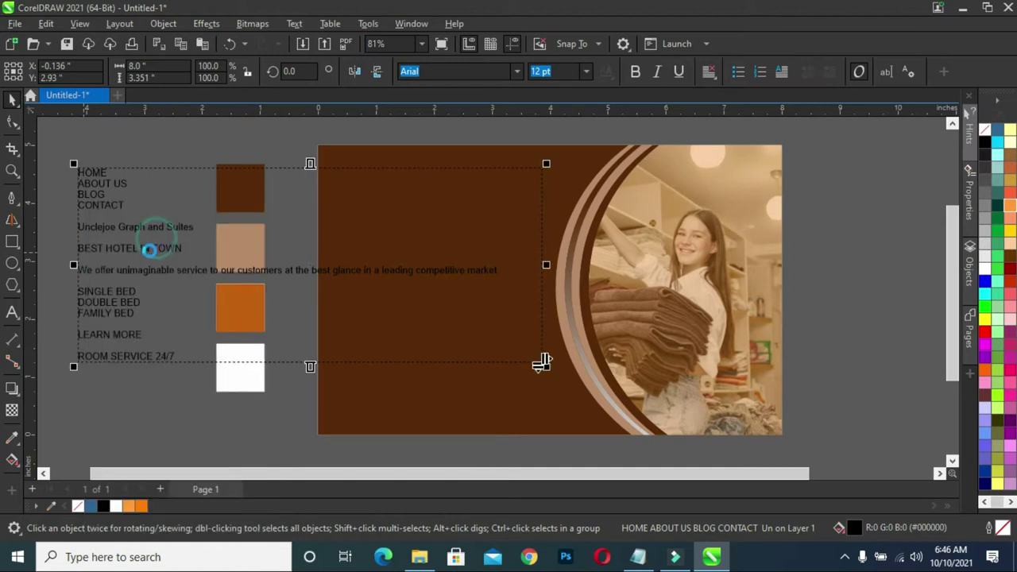
left_click(208, 158)
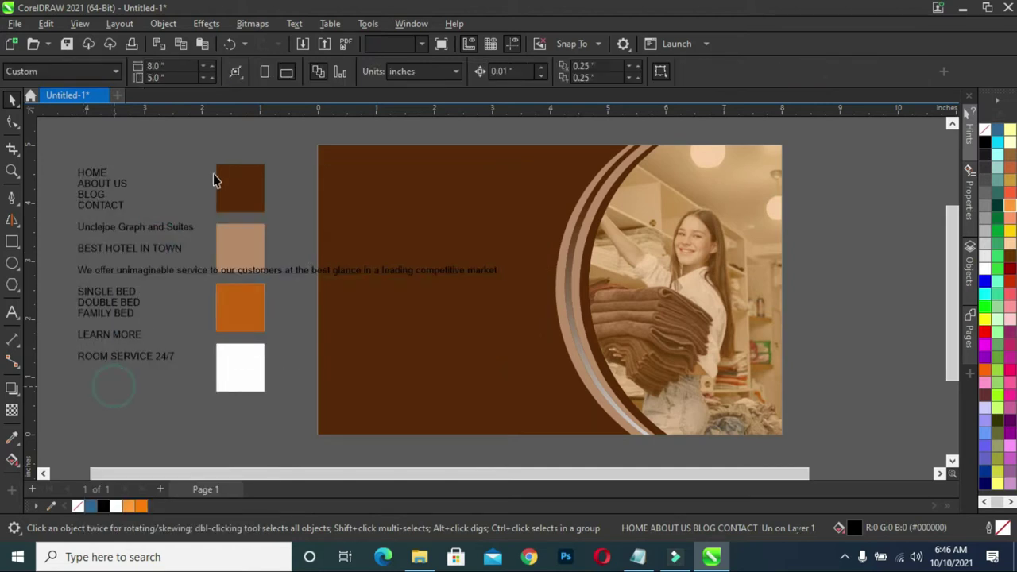
Draw a thin light-orange bar across the upper part of the page.
left_click(12, 243)
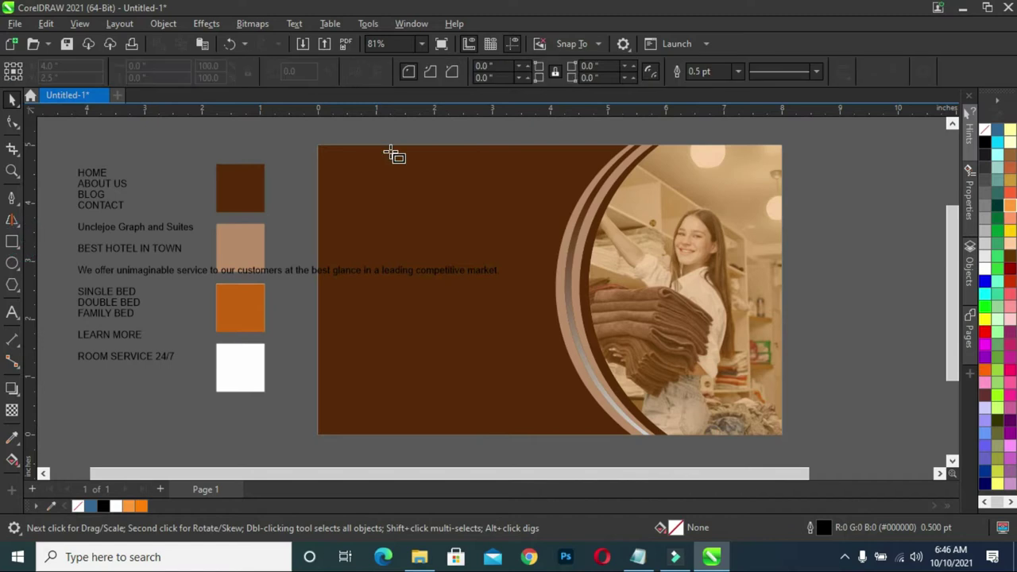
left_click_drag(318, 195, 549, 191)
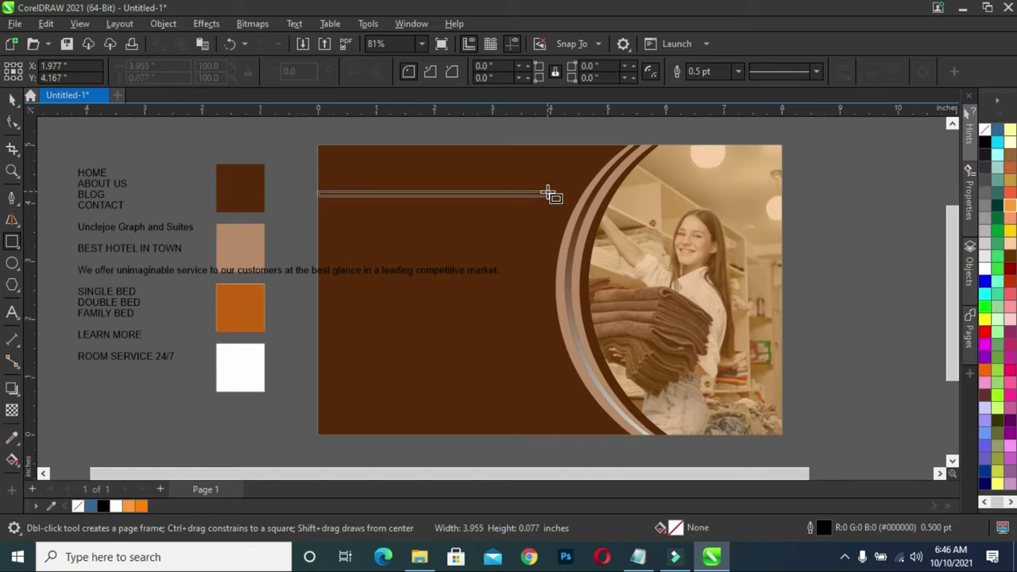
left_click_drag(547, 189, 552, 193)
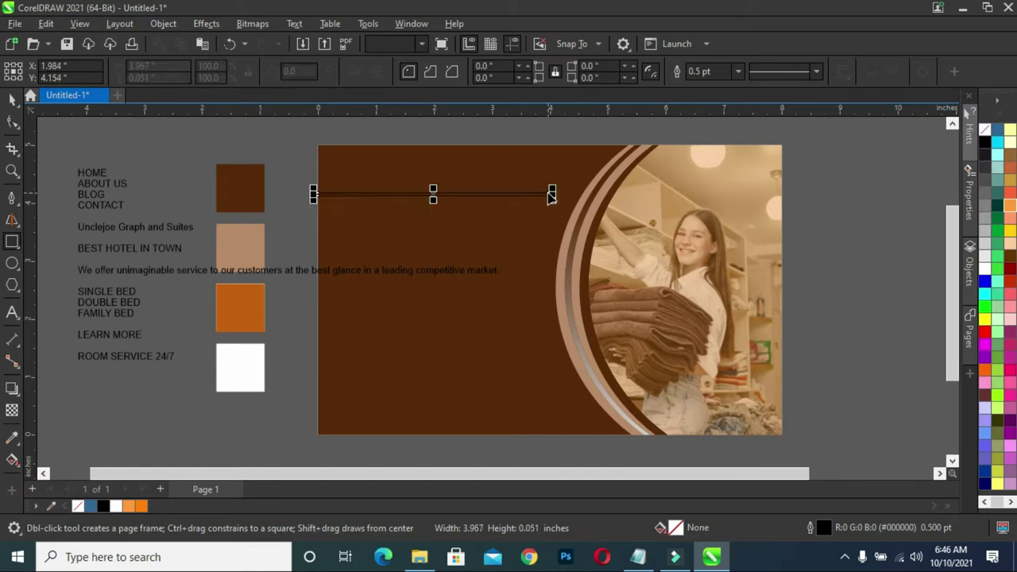
left_click(12, 99)
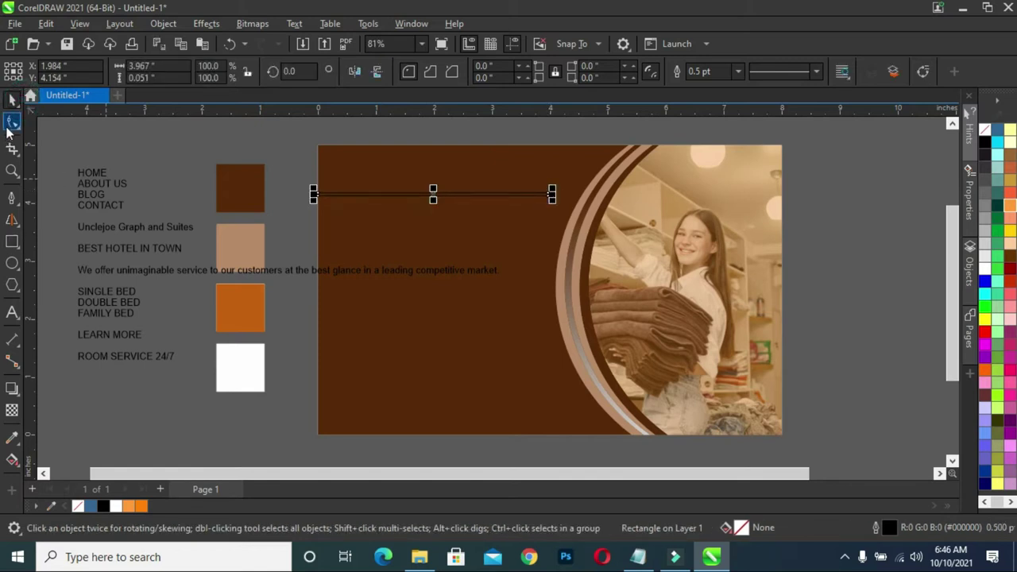
left_click(132, 506)
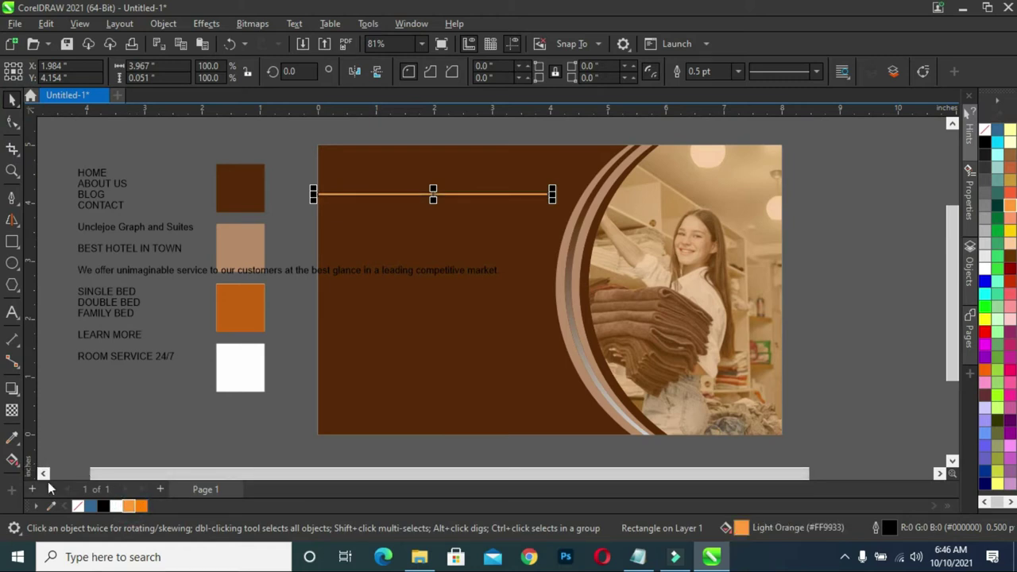
left_click(98, 453)
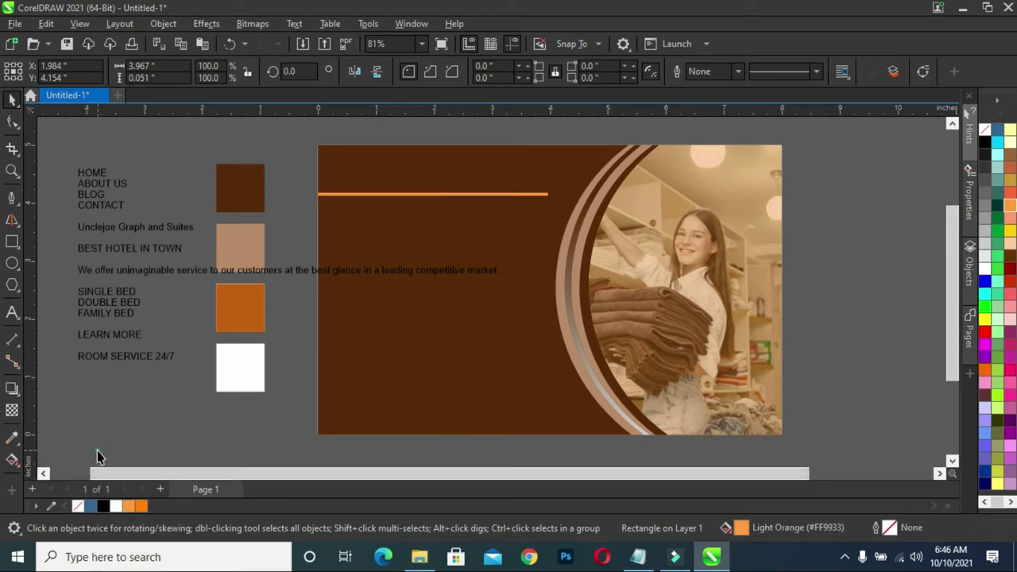
Recolour the orange bar a deeper orange (#FF8000).
left_click(502, 199)
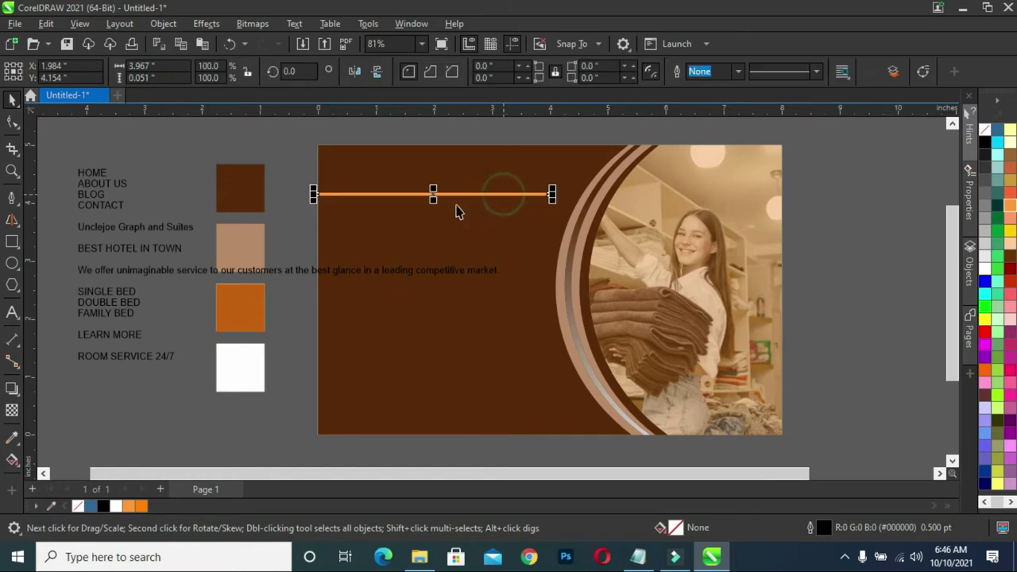
scroll(449, 197, "up", 1)
scroll(445, 194, "up", 1)
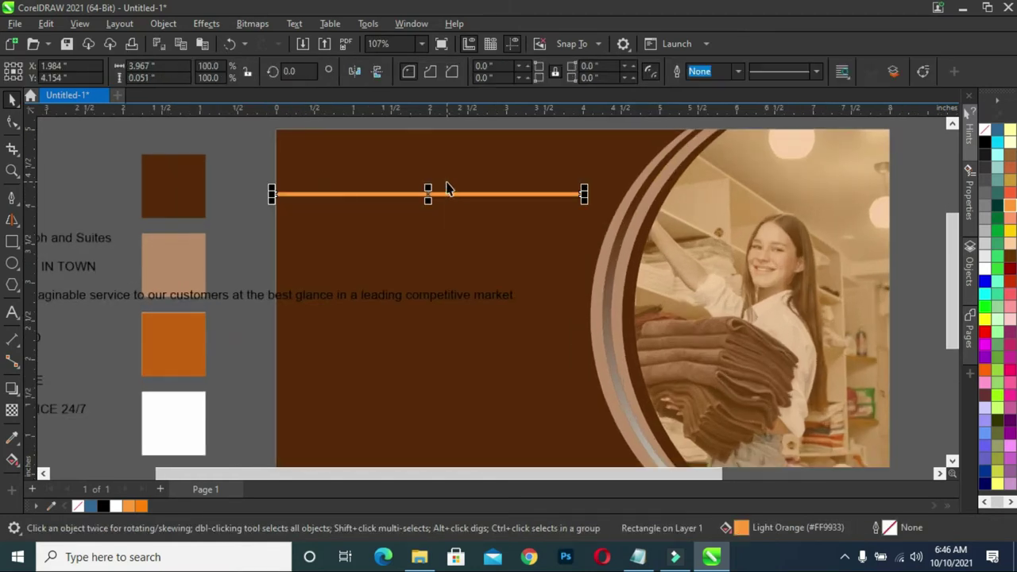
scroll(446, 188, "down", 1)
left_click(141, 506)
left_click(129, 154)
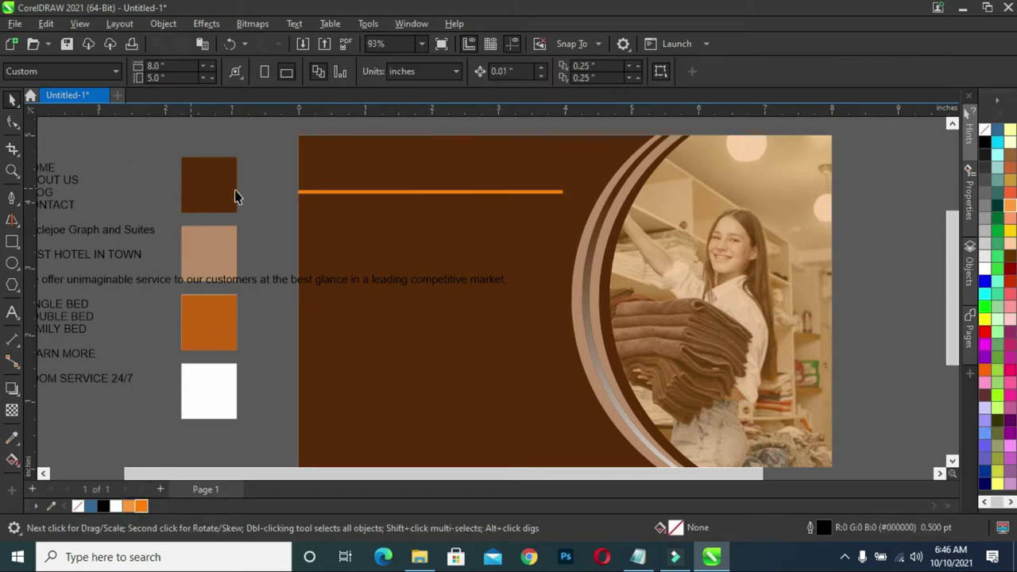
Halve the orange bar's thickness by dragging its bottom handle.
left_click(334, 191)
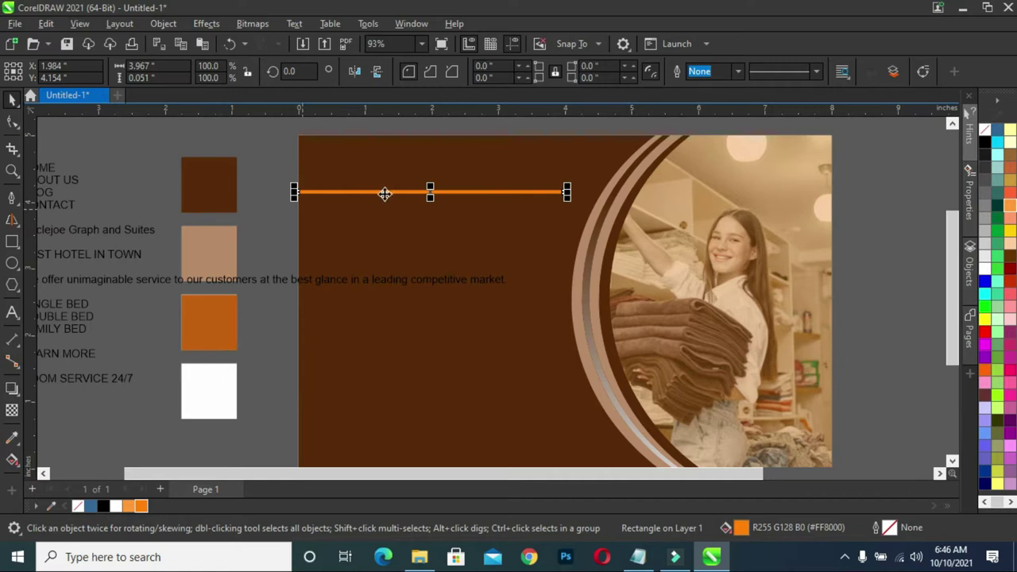
scroll(384, 194, "up", 2)
scroll(422, 180, "up", 1)
left_click_drag(442, 231, 442, 227)
scroll(468, 208, "down", 1)
scroll(474, 205, "down", 1)
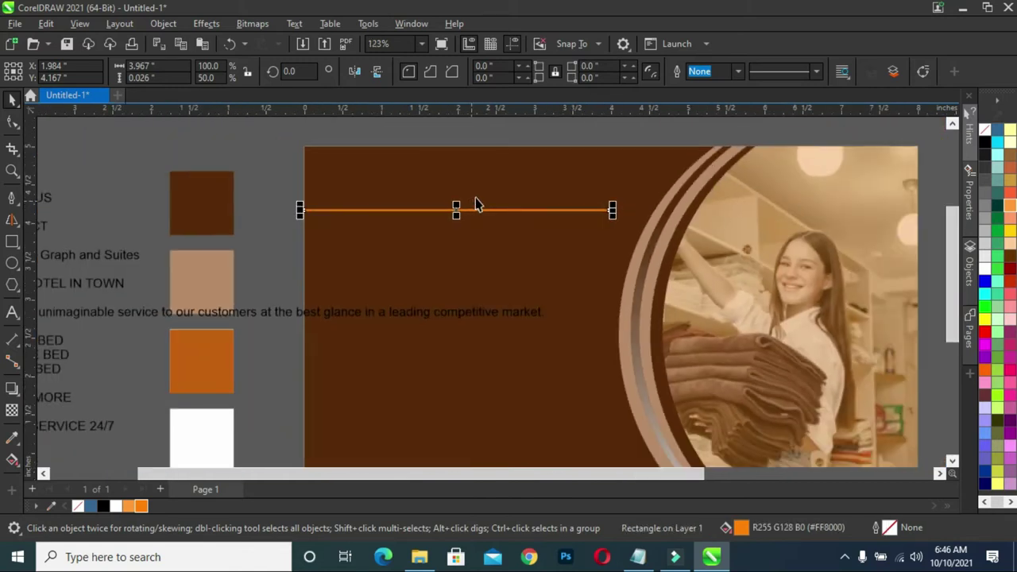
scroll(445, 209, "down", 1)
left_click(300, 243)
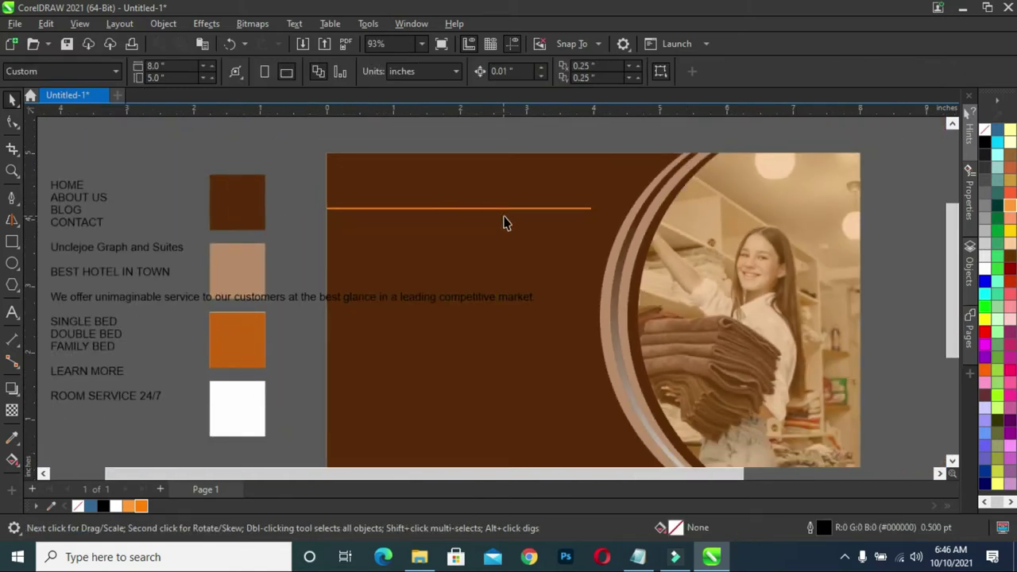
Fine-tune the orange bar's height to about 0.038 in.
scroll(486, 210, "up", 3)
scroll(477, 215, "up", 3)
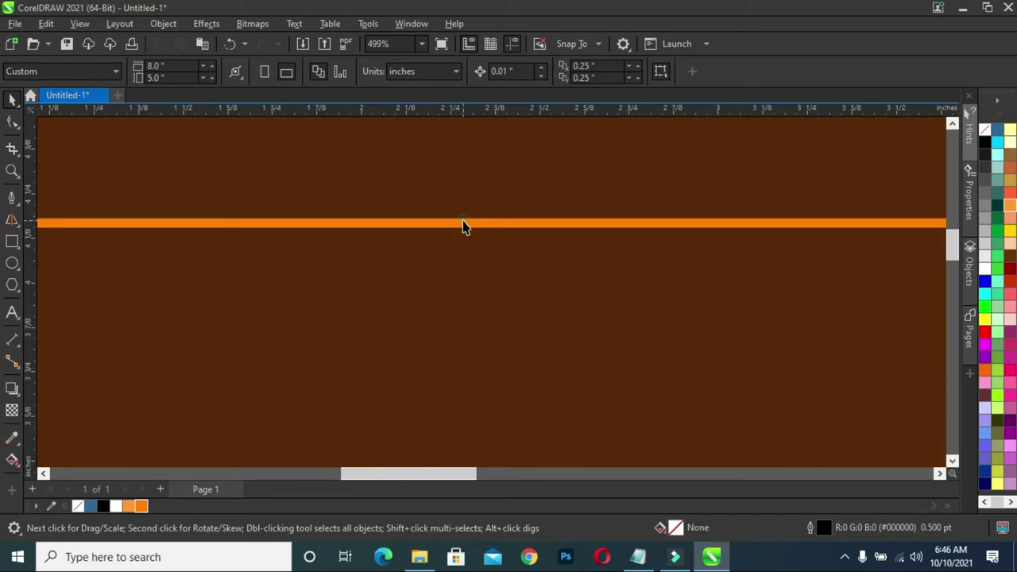
left_click(465, 225)
scroll(455, 227, "up", 2)
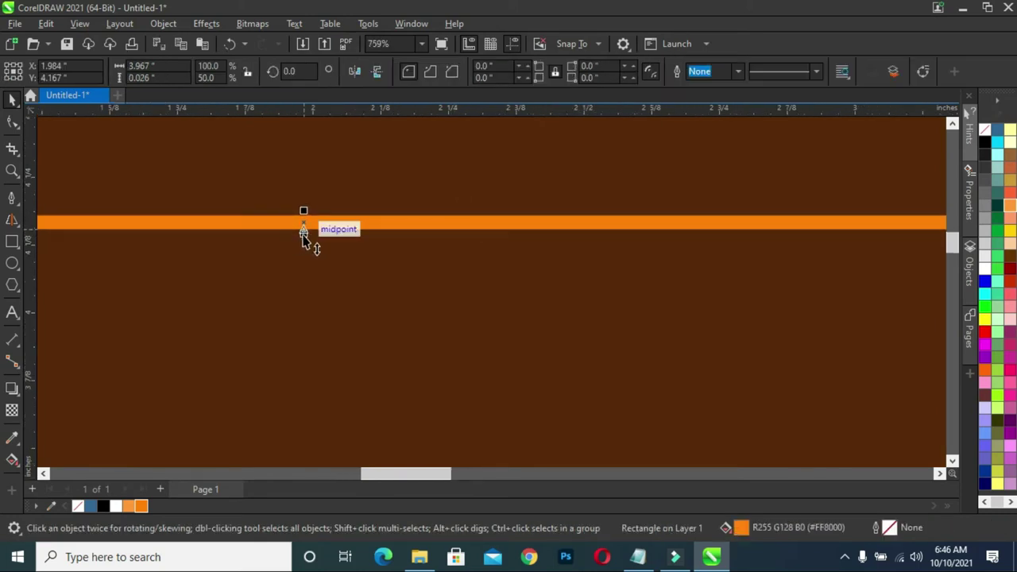
left_click_drag(303, 237, 306, 243)
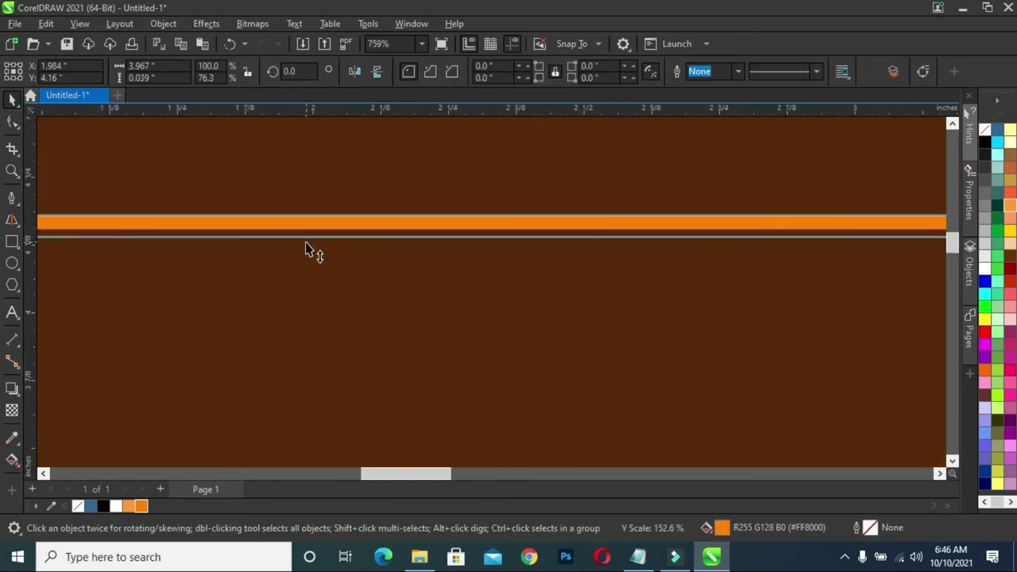
left_click_drag(305, 243, 307, 247)
scroll(405, 205, "down", 5)
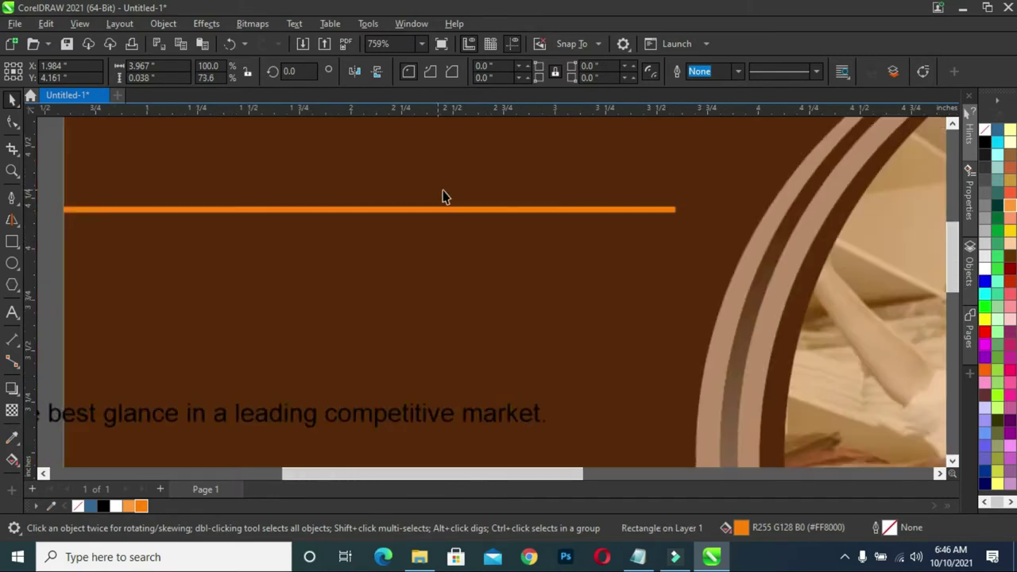
scroll(452, 197, "down", 4)
left_click(251, 225)
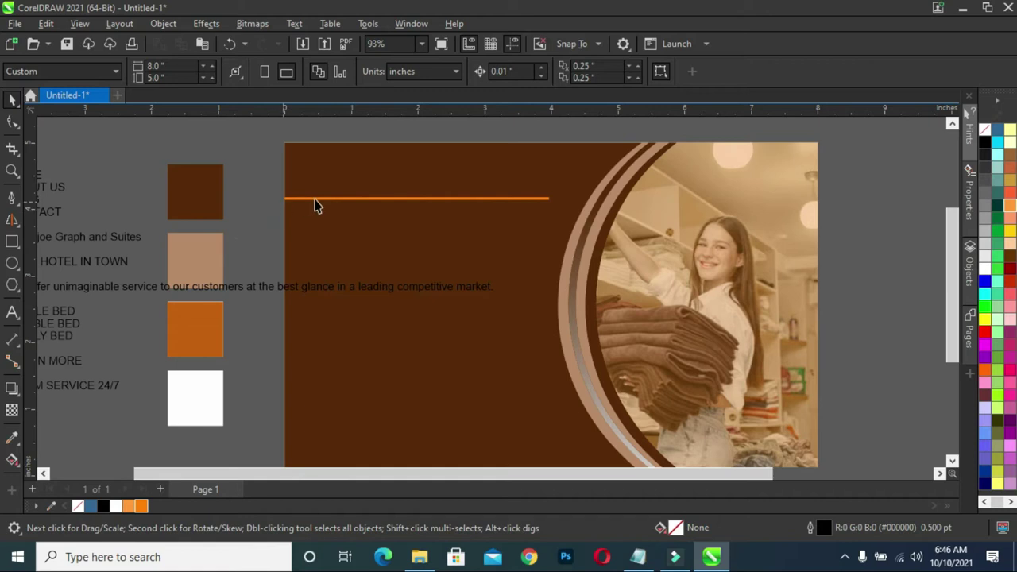
scroll(279, 202, "down", 1)
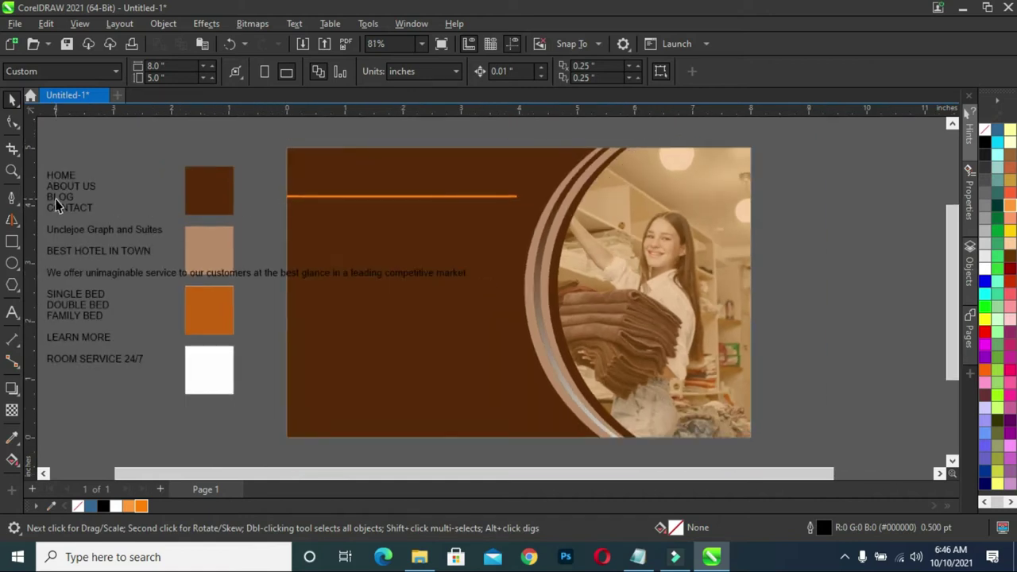
Break apart the HOME / ABOUT US / BLOG / CONTACT text into individual line objects.
left_click_drag(45, 165, 96, 260)
left_click_drag(56, 186, 85, 201)
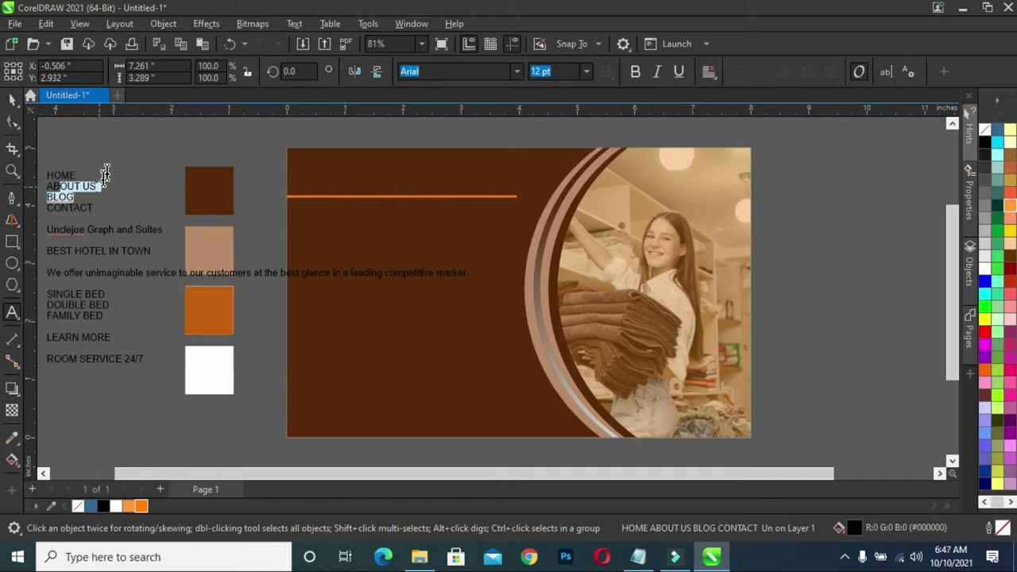
left_click(12, 99)
left_click(95, 126)
left_click(88, 197)
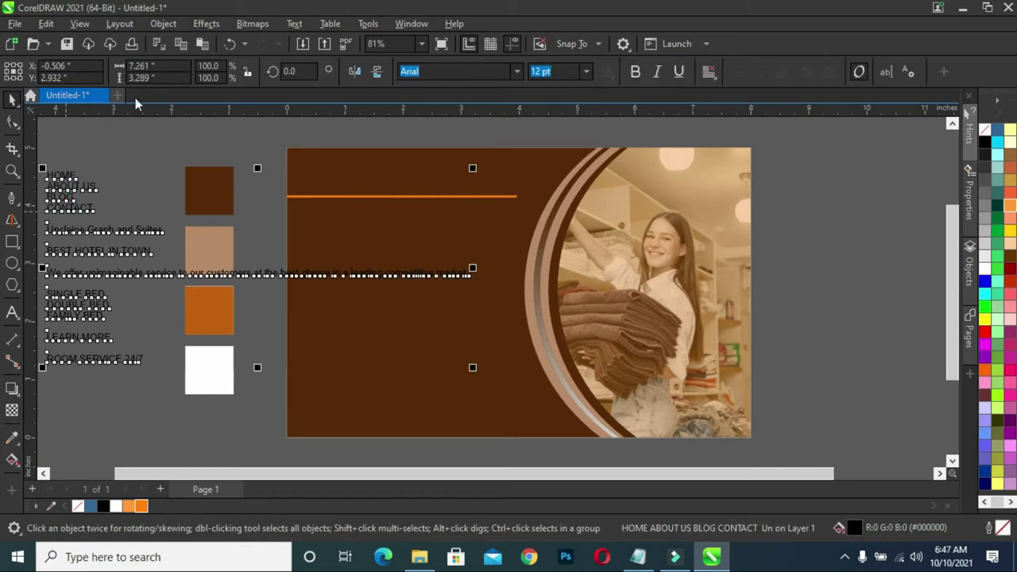
left_click(164, 25)
mouse_move(232, 353)
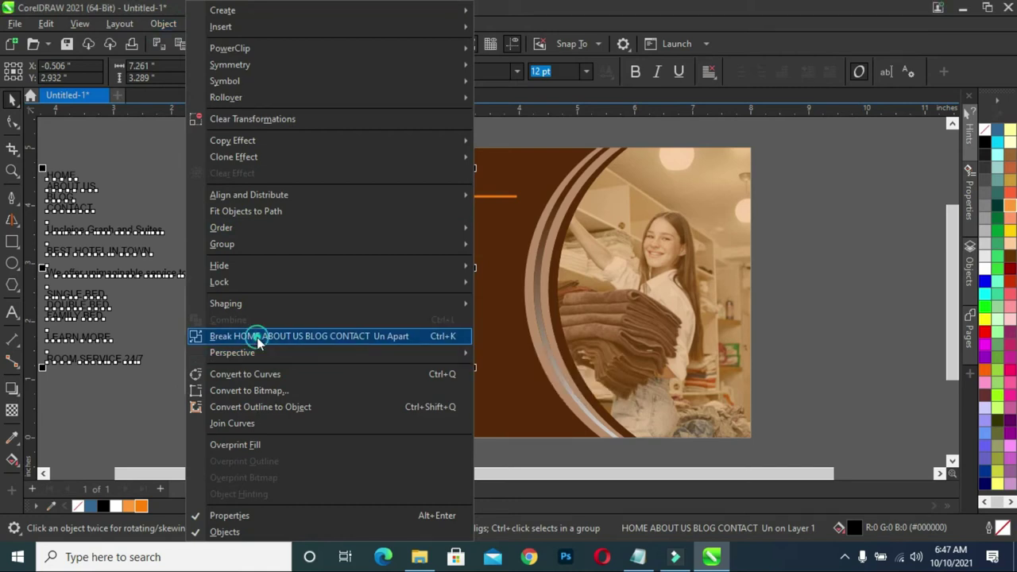
left_click(261, 336)
left_click(137, 181)
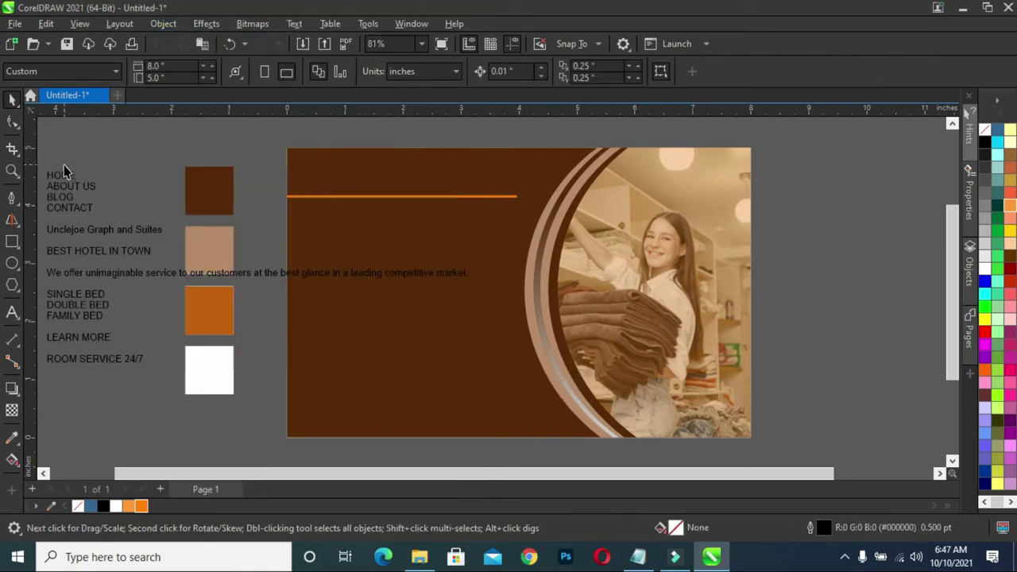
Set the four menu items to Segoe UI Semibold and enlarge them to about 162%.
mouse_move(33, 151)
left_mouse_down()
mouse_move(95, 213)
mouse_move(144, 181)
mouse_move(141, 170)
left_mouse_up()
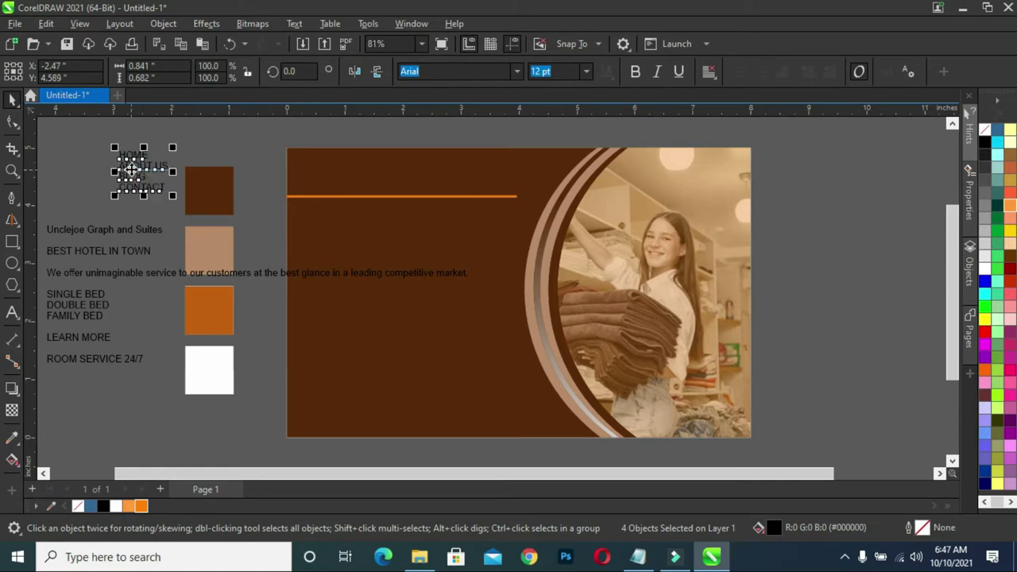
left_click(250, 141)
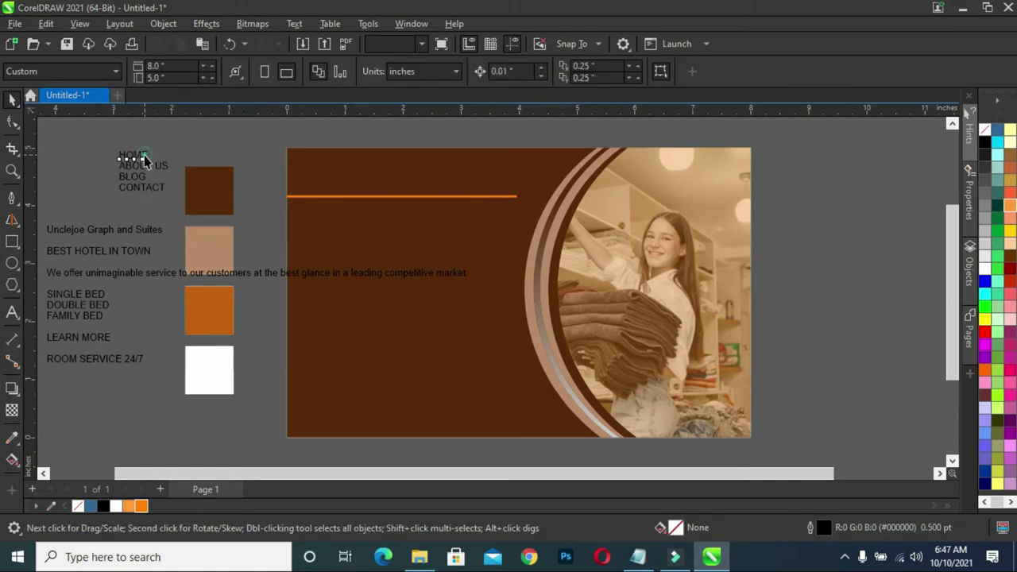
left_click(136, 155)
left_click_drag(95, 136, 180, 205)
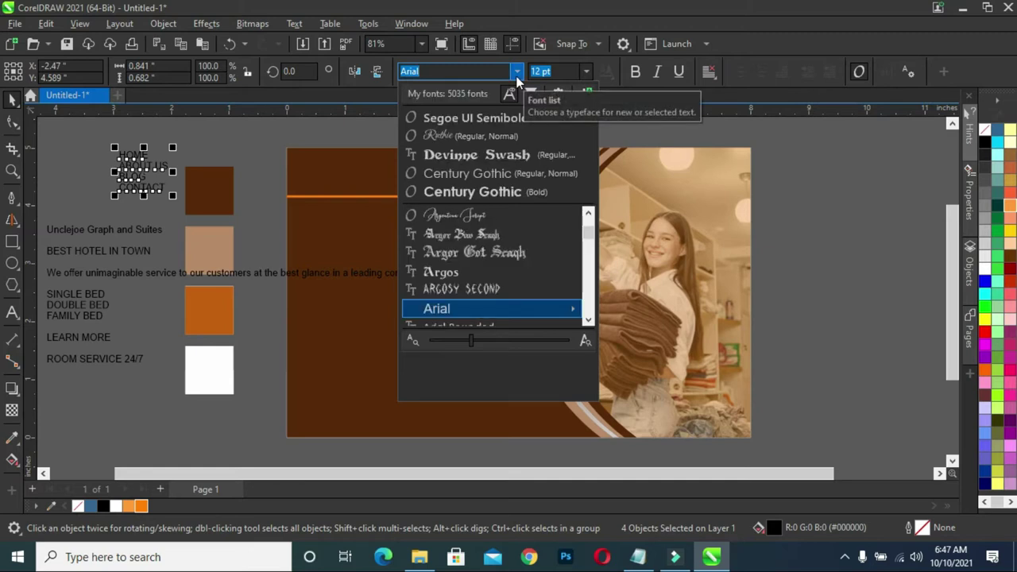
left_click(475, 117)
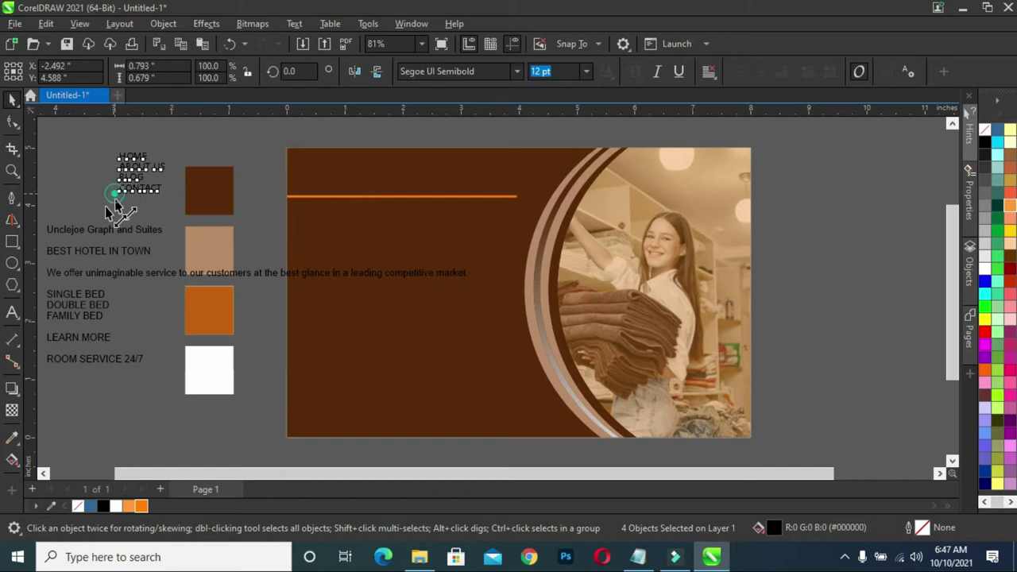
left_click_drag(118, 194, 85, 217)
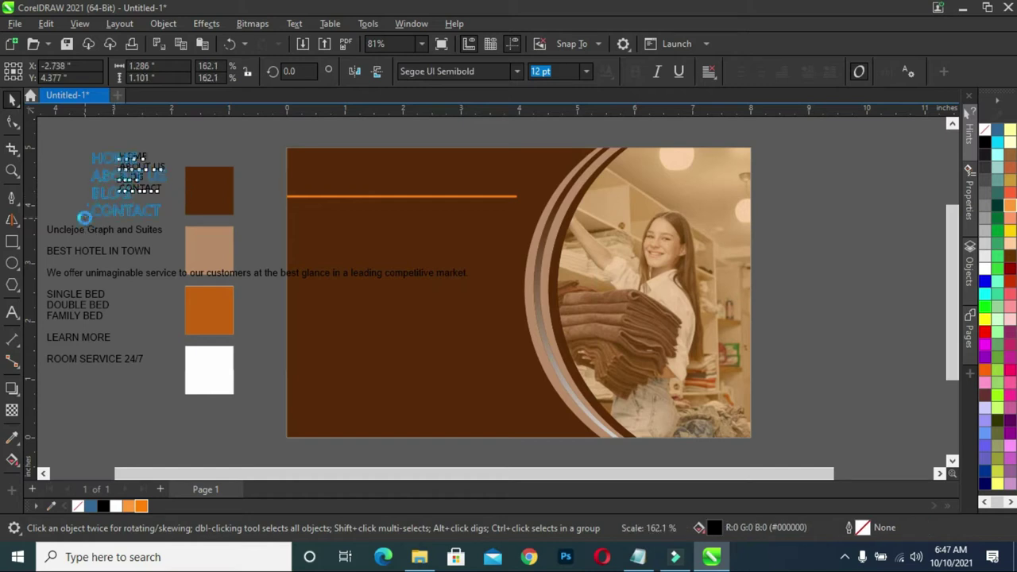
Make the menu items white Segoe UI Bold and move them onto the flyer's upper middle.
left_click(517, 72)
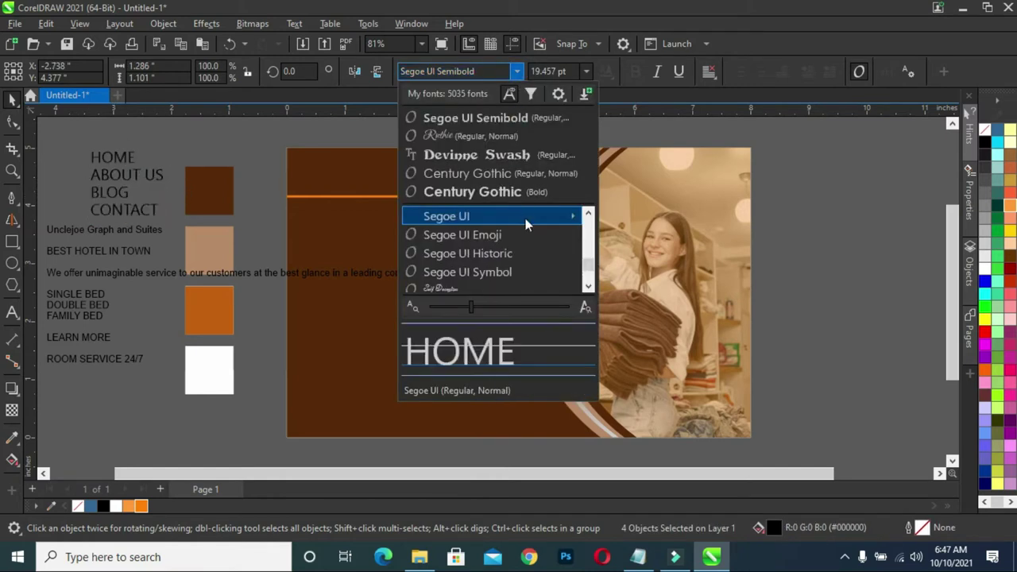
mouse_move(492, 216)
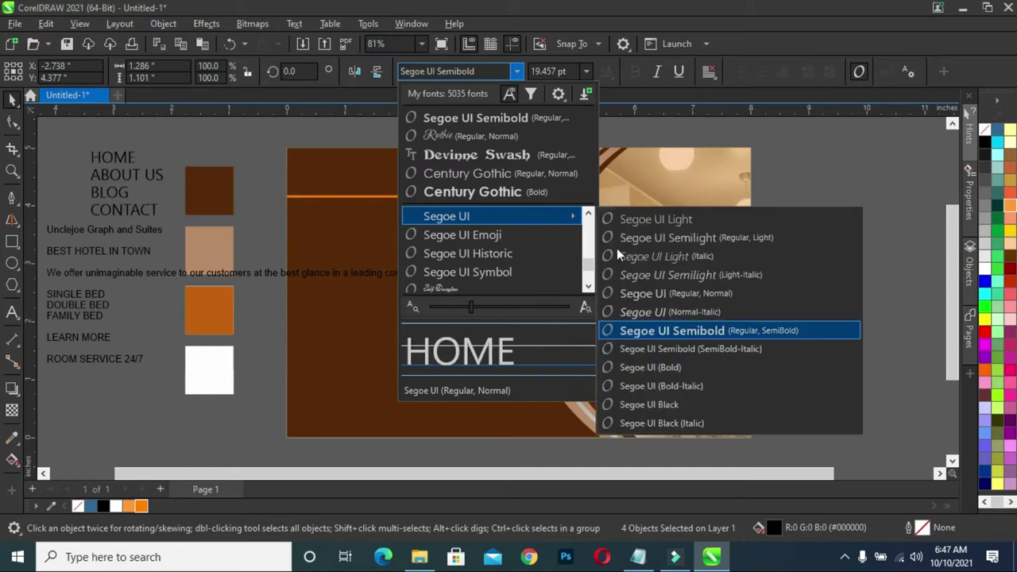
left_click(671, 368)
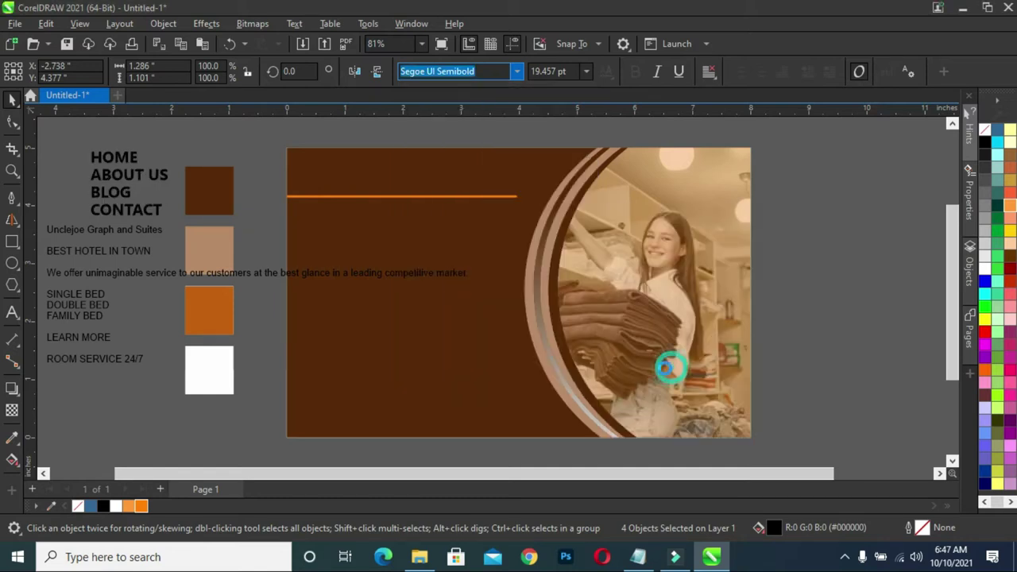
left_click_drag(80, 131, 168, 229)
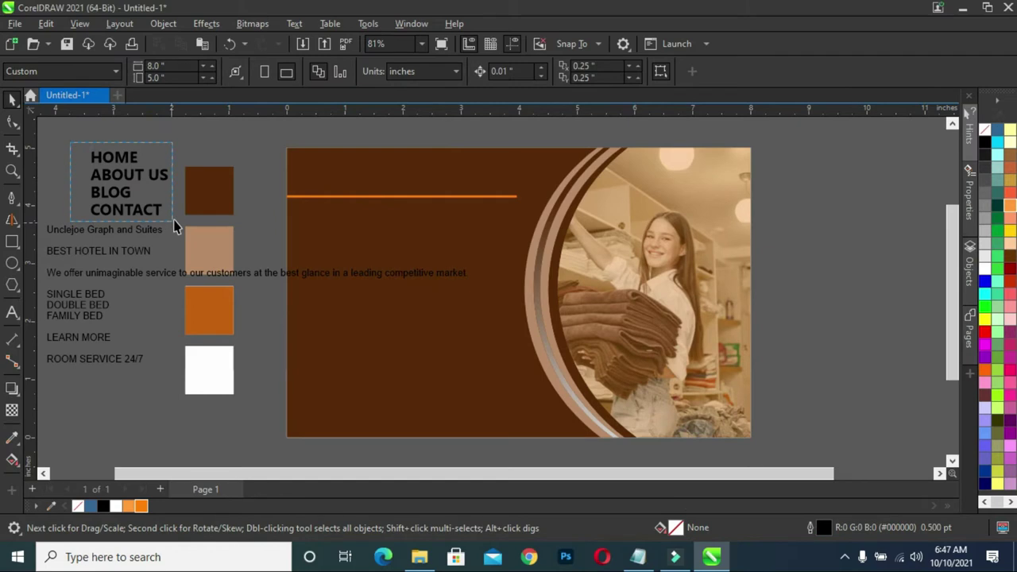
left_click(118, 506)
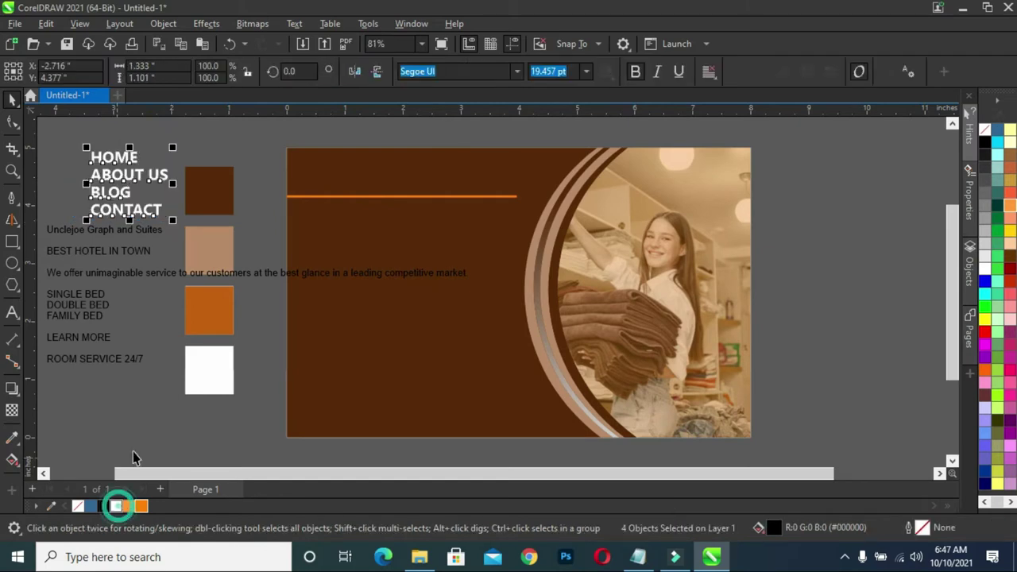
left_click(229, 142)
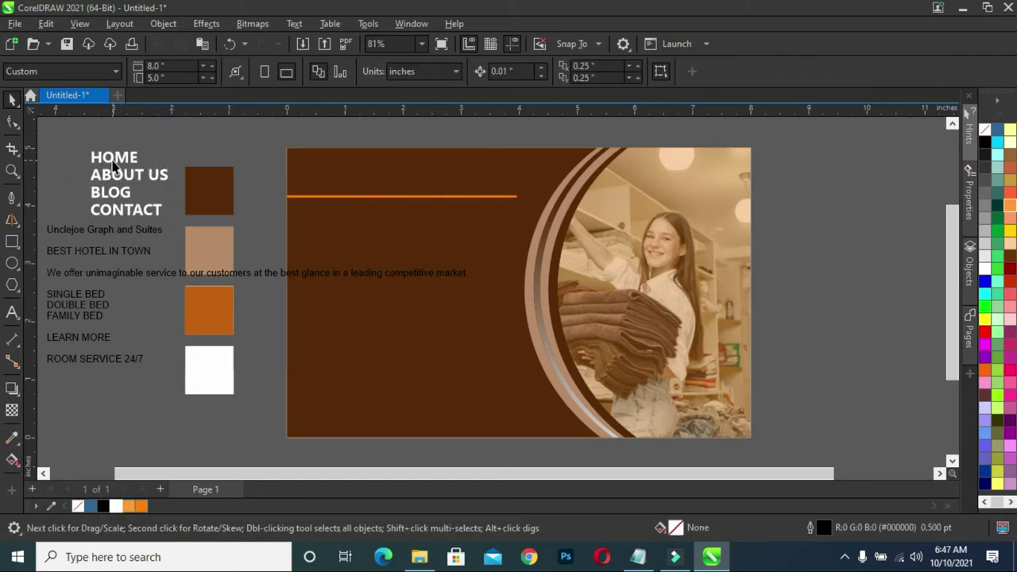
left_click_drag(80, 136, 176, 227)
mouse_move(131, 189)
left_mouse_down()
mouse_move(323, 180)
mouse_move(479, 208)
left_mouse_up()
Move the HOME word further left and scale it down.
scroll(508, 190, "up", 1)
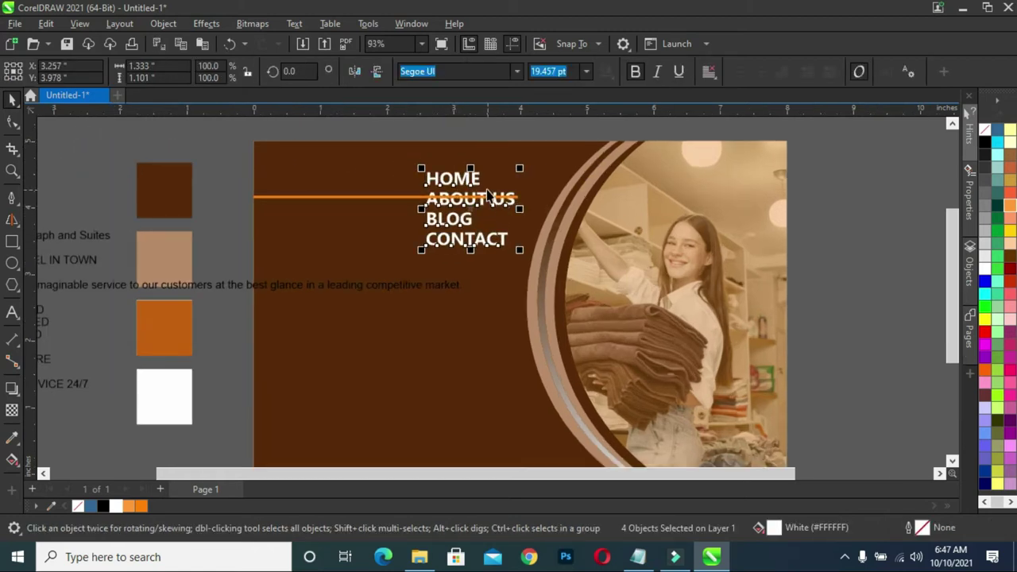
scroll(508, 191, "up", 1)
left_click(172, 169)
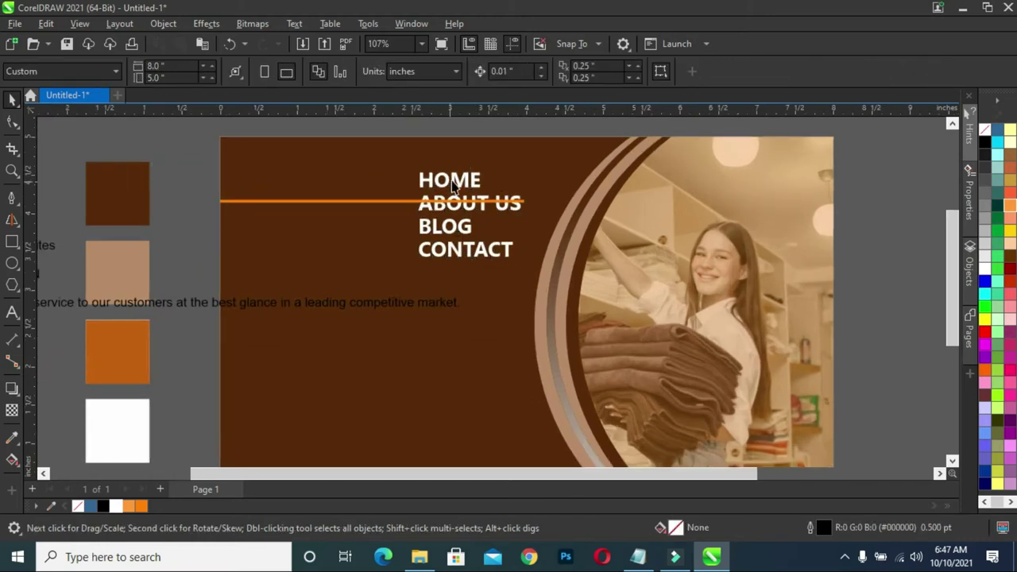
left_click_drag(452, 182, 286, 193)
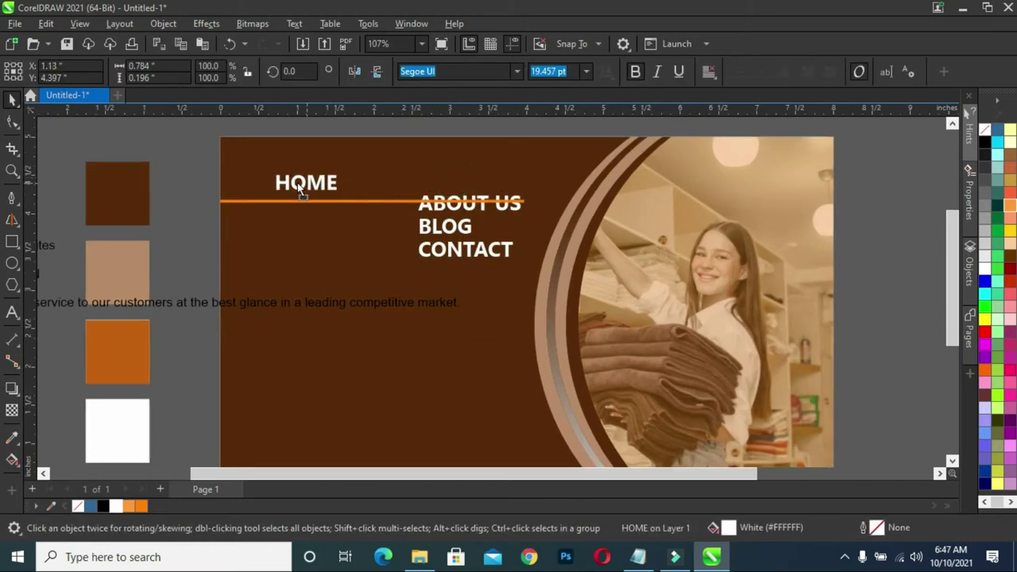
left_click(286, 193)
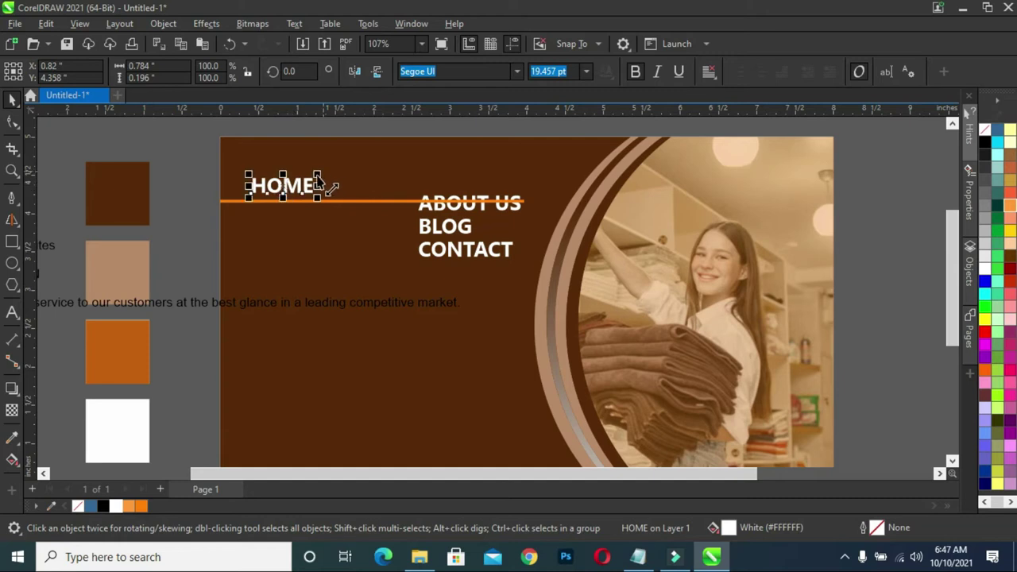
left_click_drag(314, 175, 308, 181)
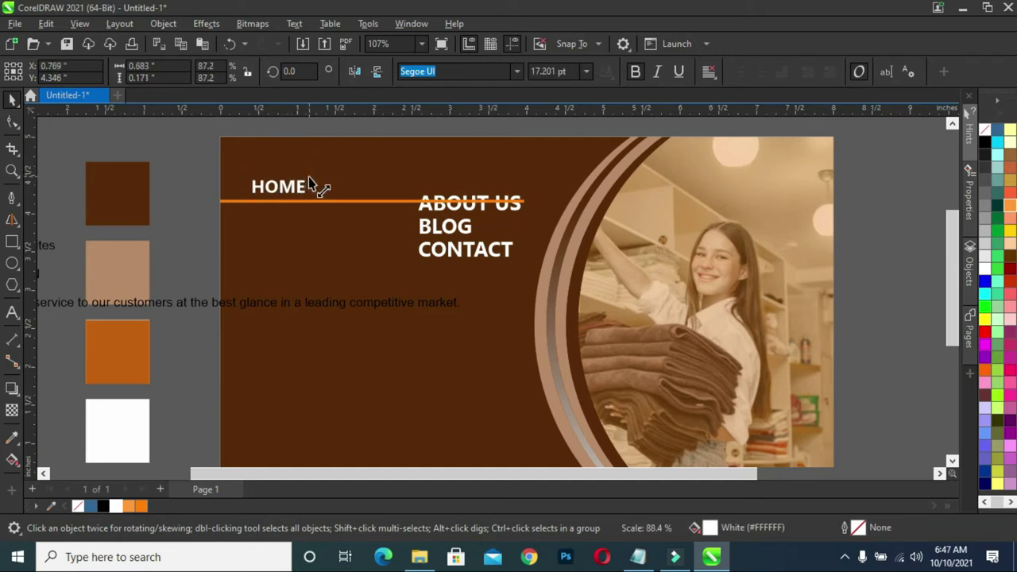
mouse_move(310, 186)
left_mouse_down()
mouse_move(300, 193)
mouse_move(307, 170)
left_mouse_up()
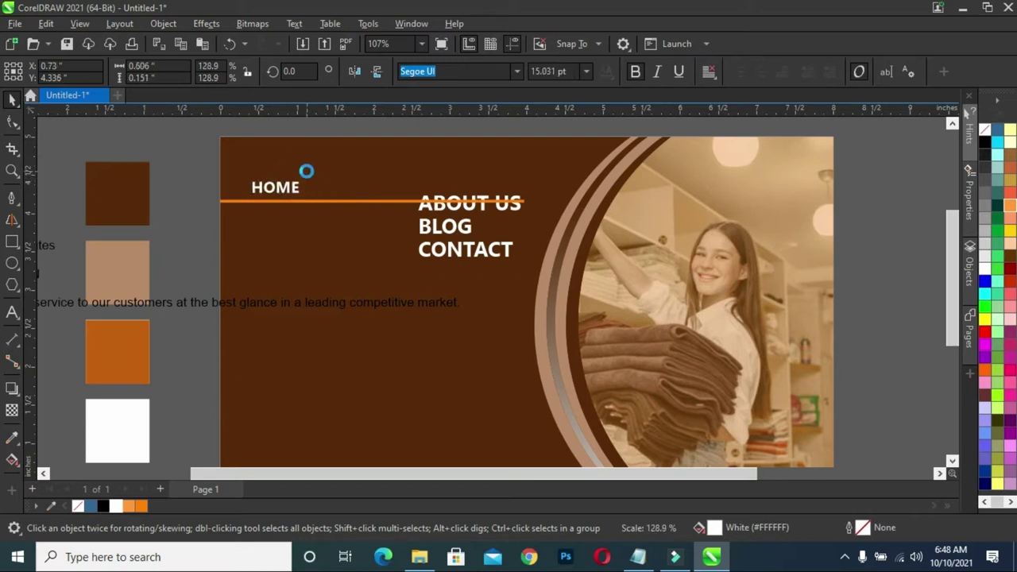
left_click(175, 147)
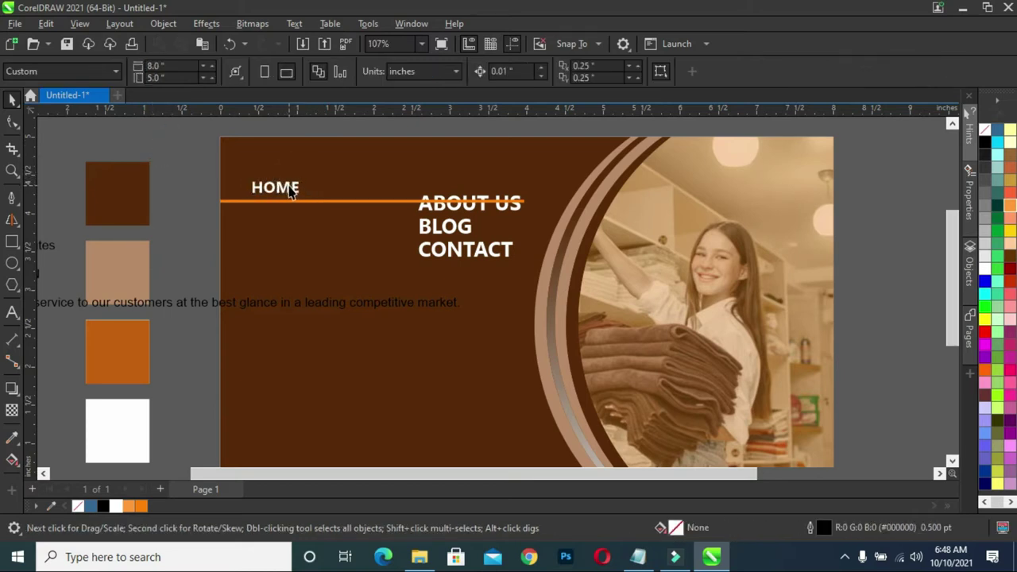
left_click(291, 193)
left_click_drag(292, 192, 303, 194)
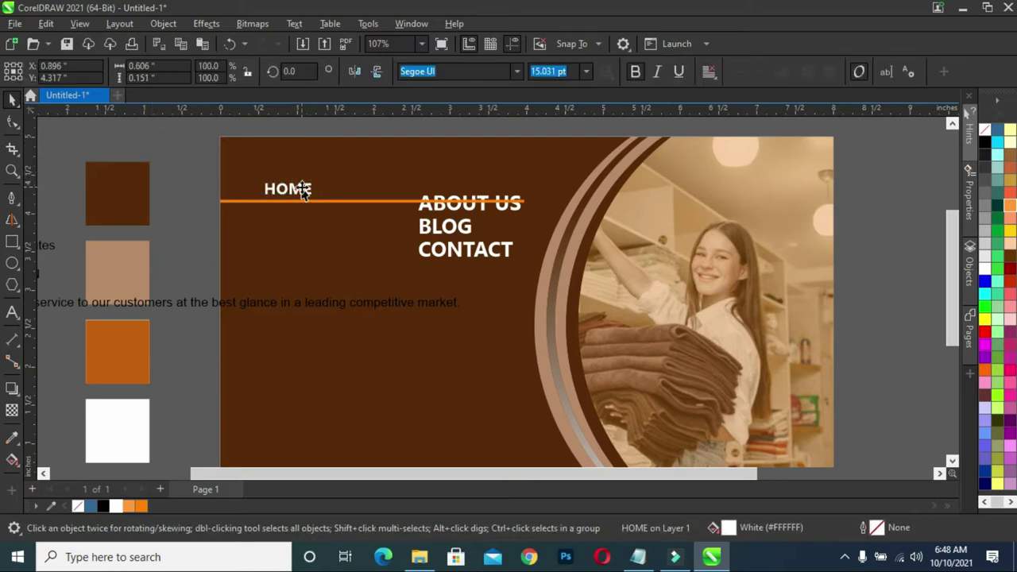
left_click(467, 208)
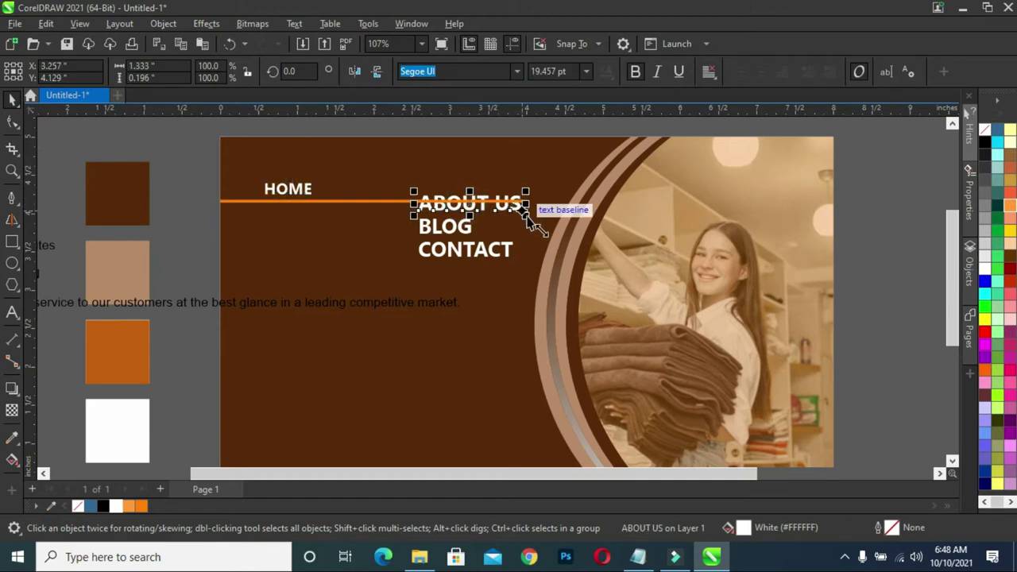
left_click(290, 193)
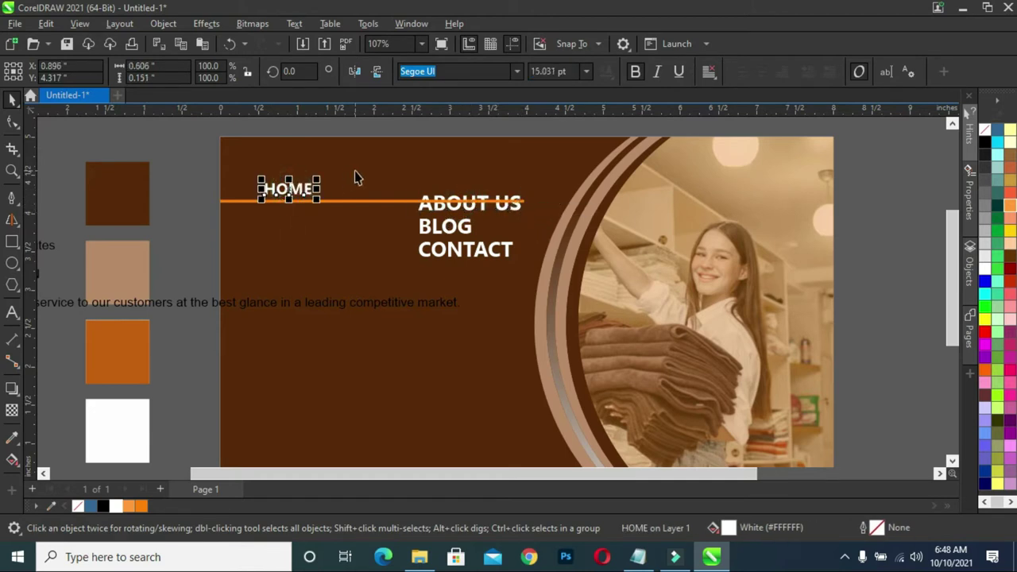
Set ABOUT US, BLOG and CONTACT to 15 pt.
left_click_drag(394, 128, 538, 278)
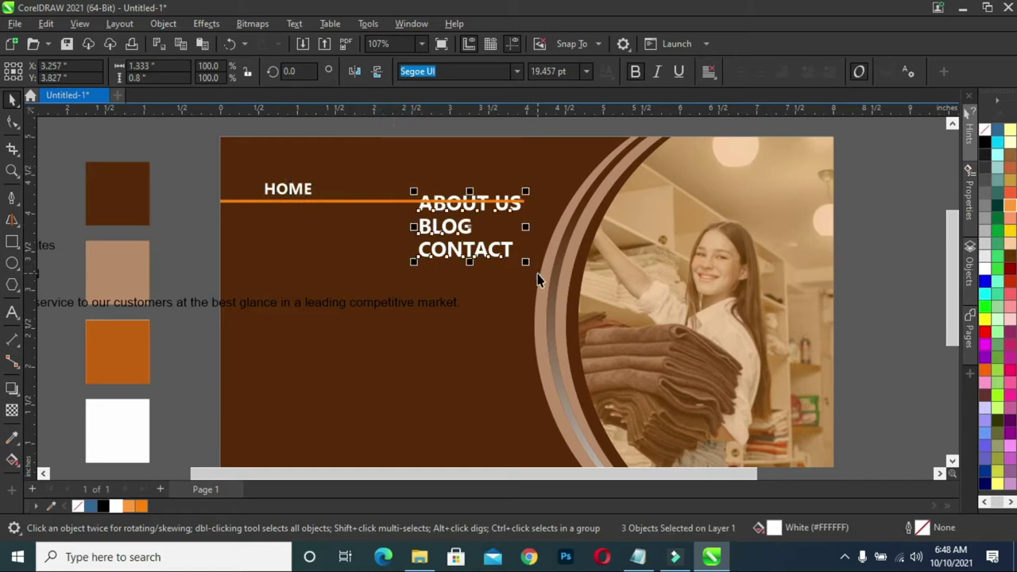
left_click(564, 71)
left_click_drag(568, 70, 507, 84)
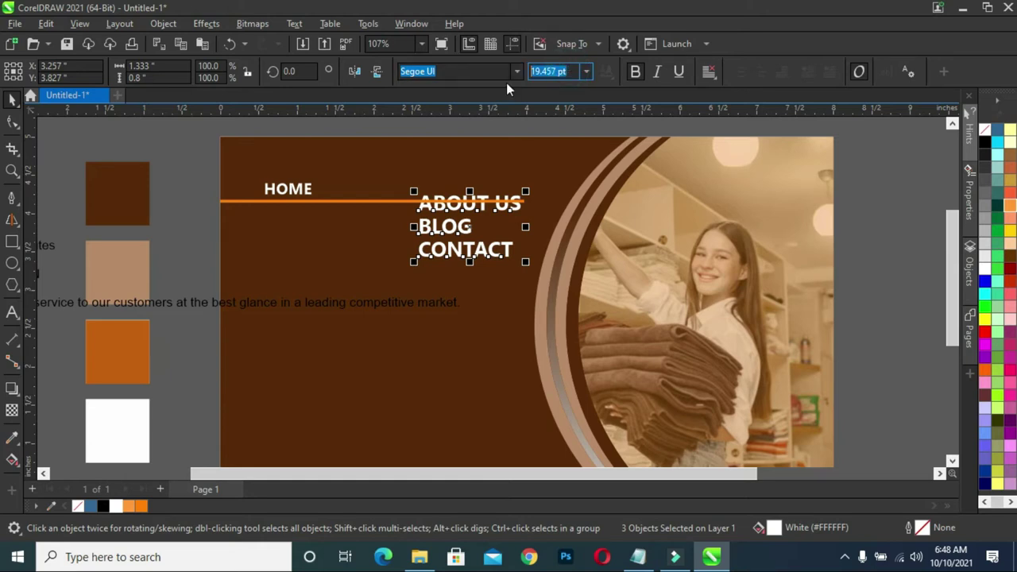
type("15")
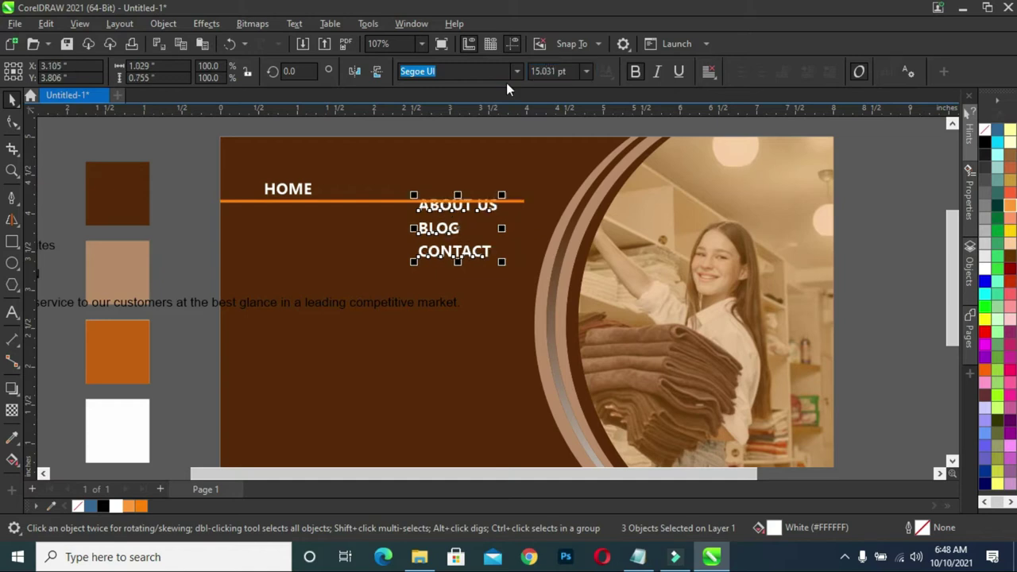
left_click(858, 257)
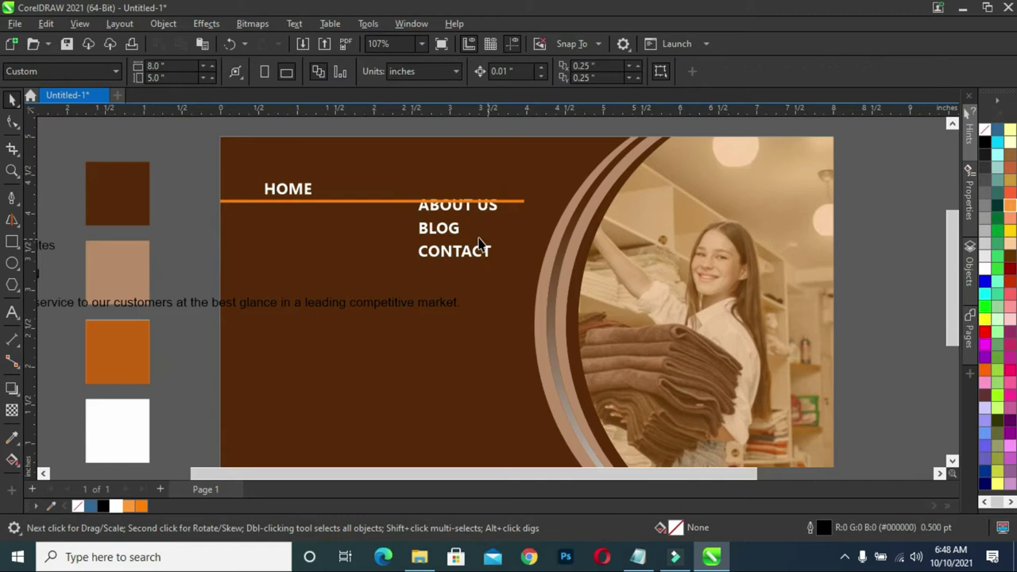
Line up ABOUT US, BLOG and CONTACT in one row beside HOME.
left_click(459, 211)
mouse_move(460, 206)
left_mouse_down()
mouse_move(378, 187)
mouse_move(377, 198)
left_mouse_up()
left_click_drag(442, 236, 454, 197)
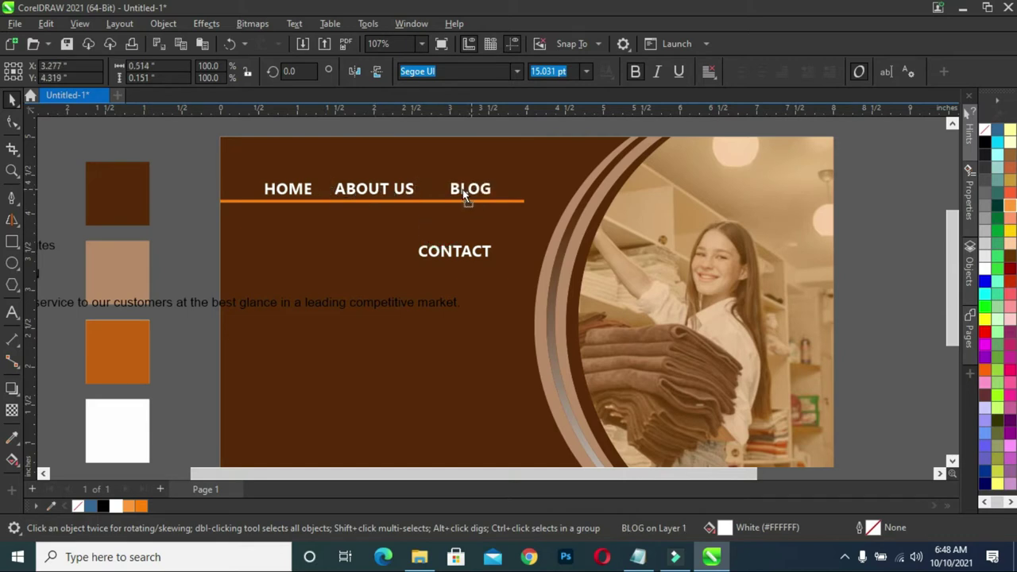
left_click_drag(457, 259, 515, 198)
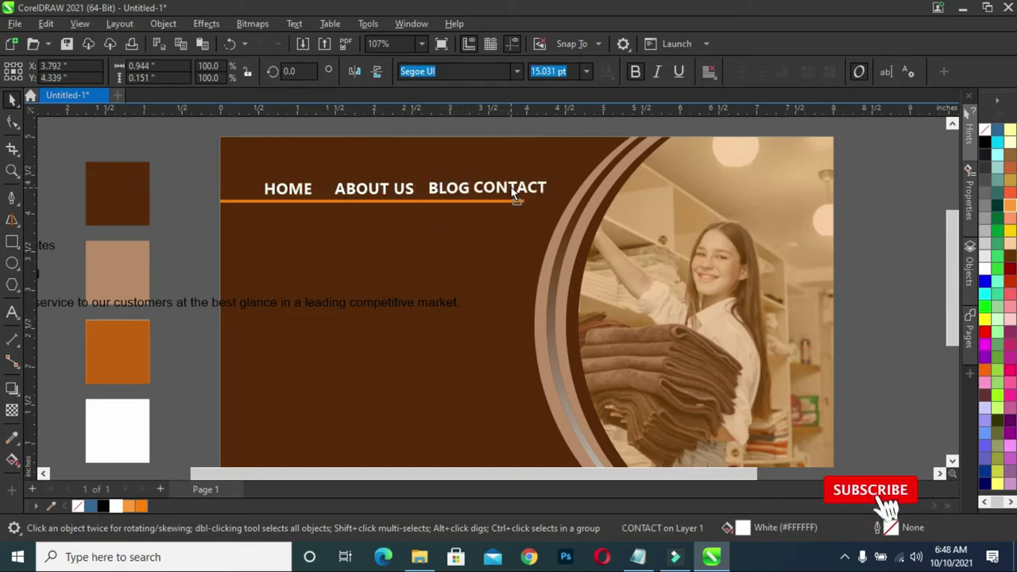
Shift the four-word menu row left along the orange bar.
mouse_move(200, 173)
left_mouse_down()
mouse_move(585, 209)
mouse_move(537, 175)
left_mouse_up()
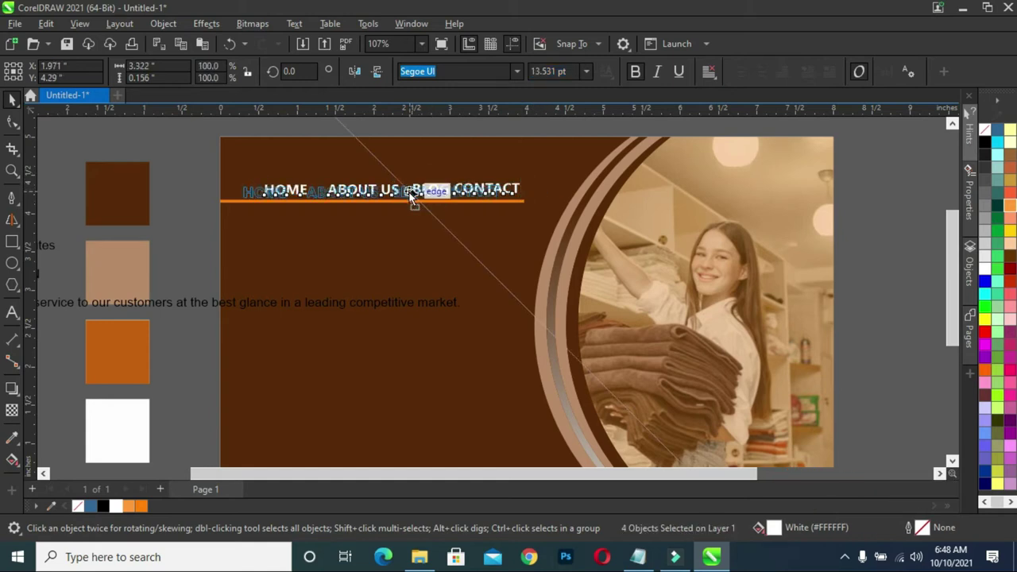
left_click_drag(429, 191, 405, 190)
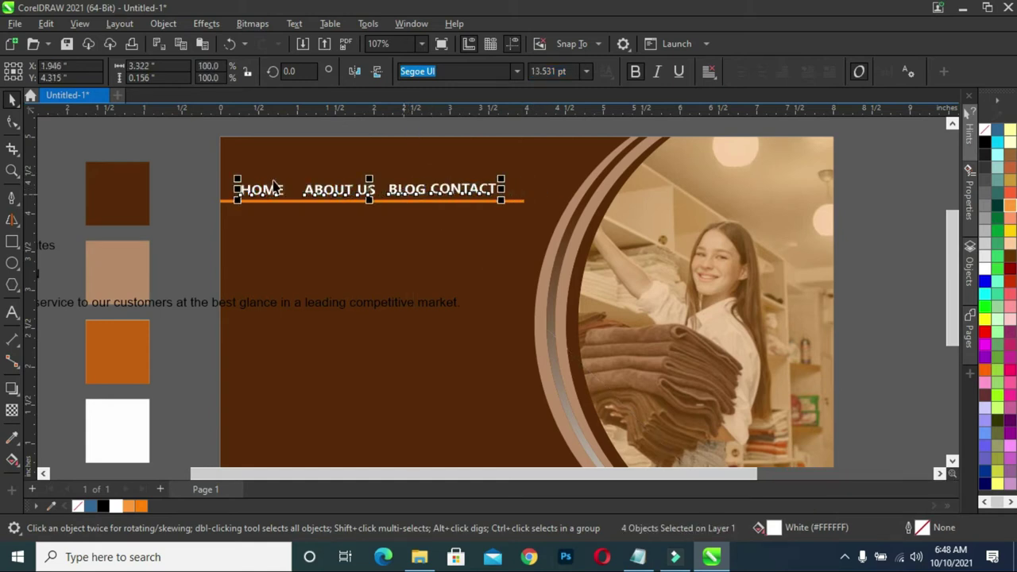
left_click(191, 171)
left_click_drag(177, 155, 508, 215)
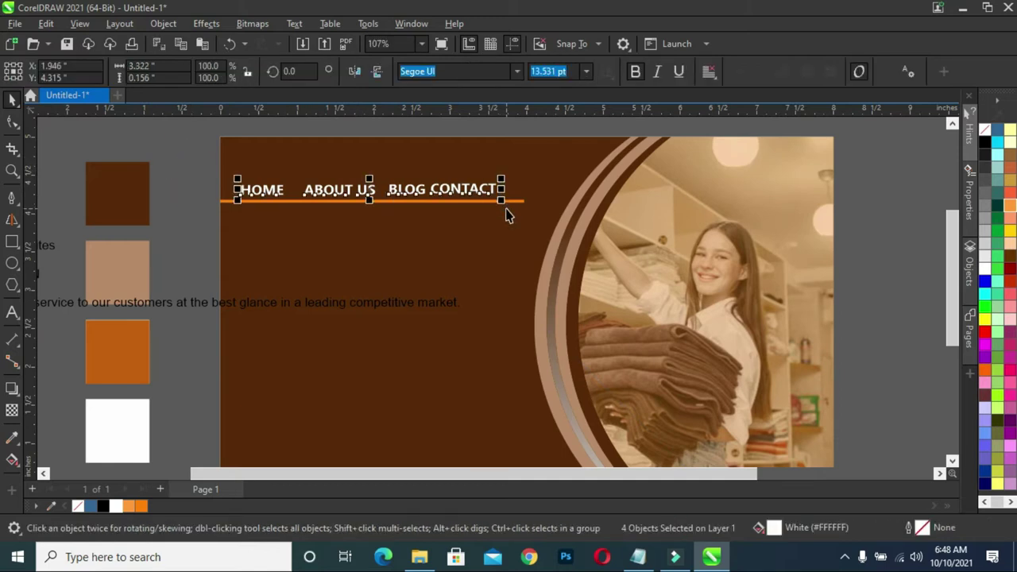
left_click(177, 211)
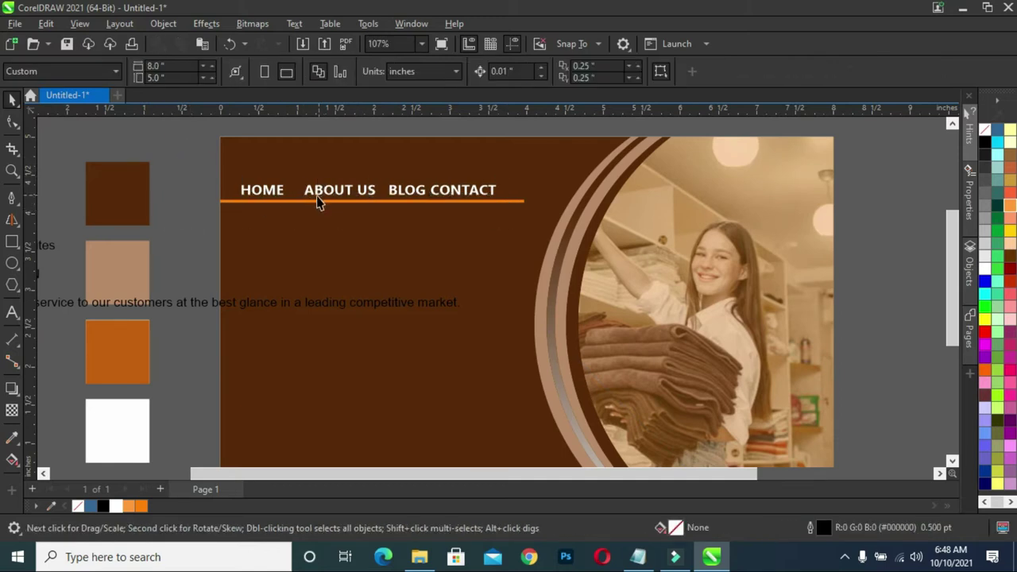
Draw a thin orange divider bar without an outline between HOME and ABOUT US.
scroll(364, 200, "up", 2)
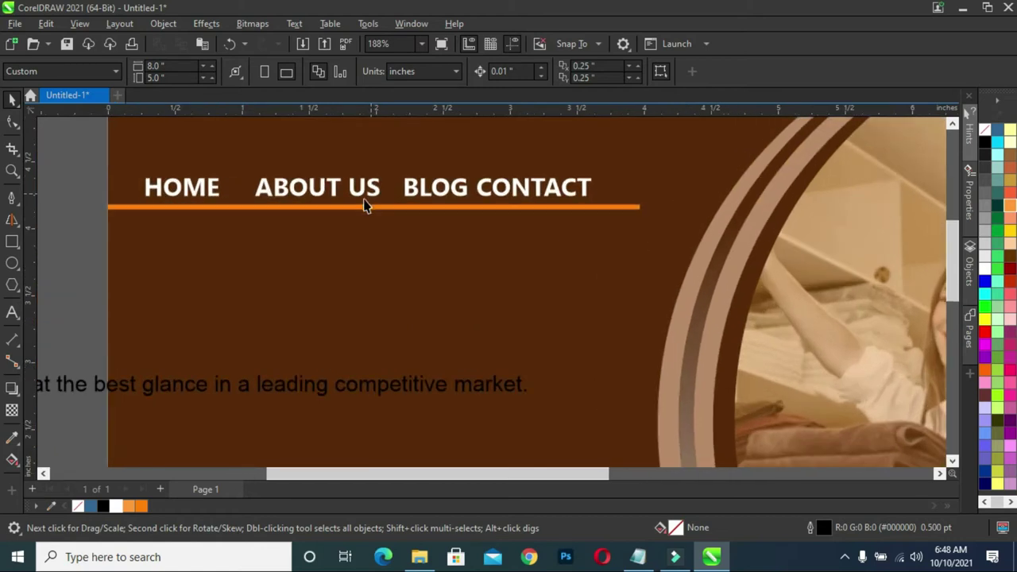
left_click(13, 245)
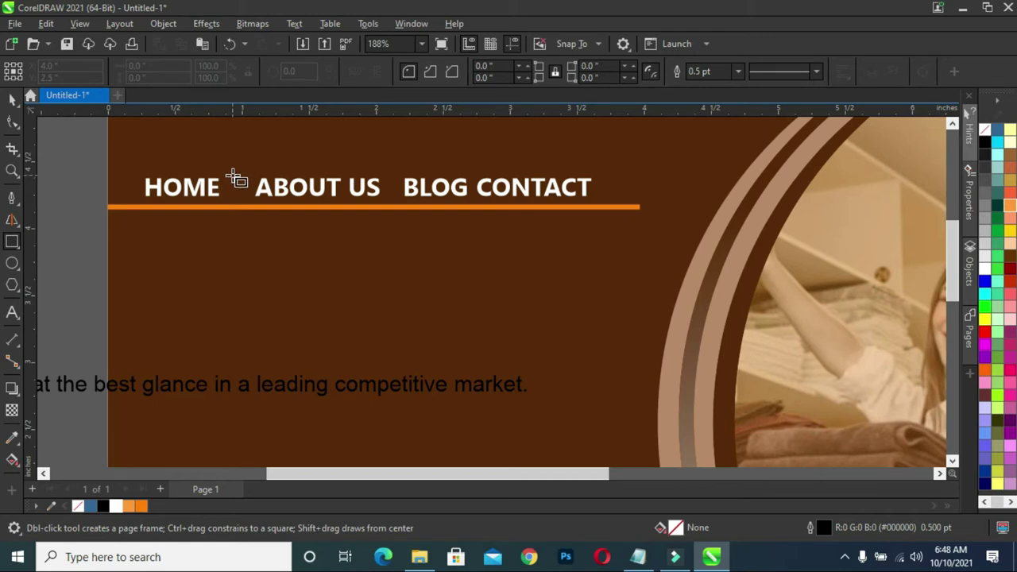
left_click_drag(233, 173, 235, 201)
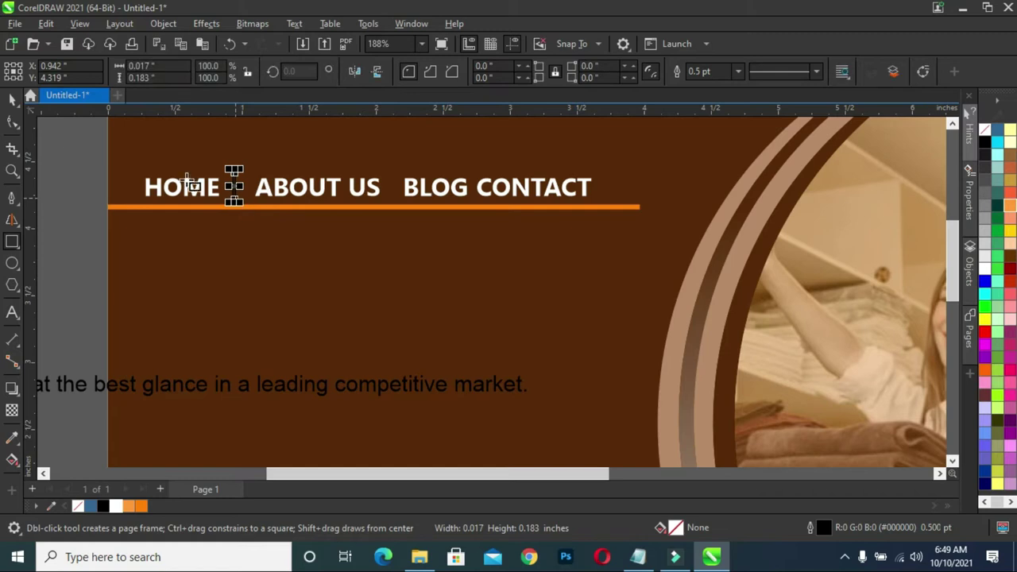
key("space")
left_click(143, 506)
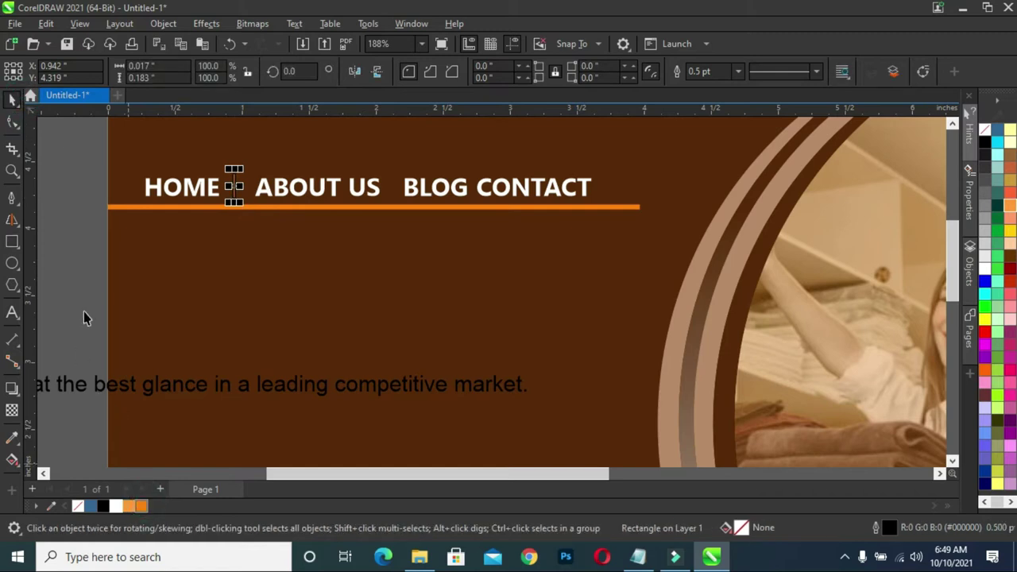
right_click(76, 508)
left_click(79, 314)
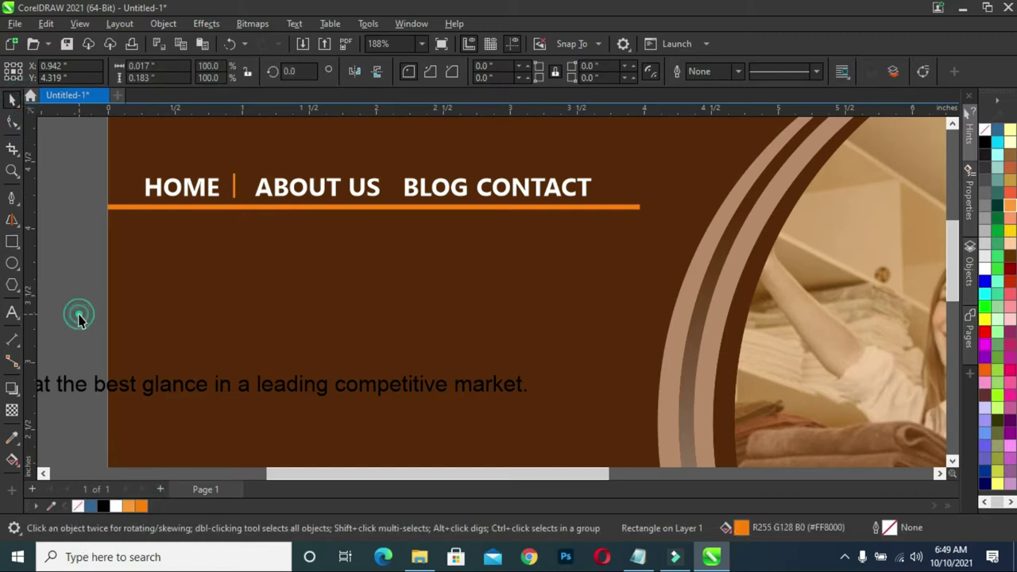
Copy the divider between ABOUT US and BLOG and between BLOG and CONTACT.
left_click(234, 191)
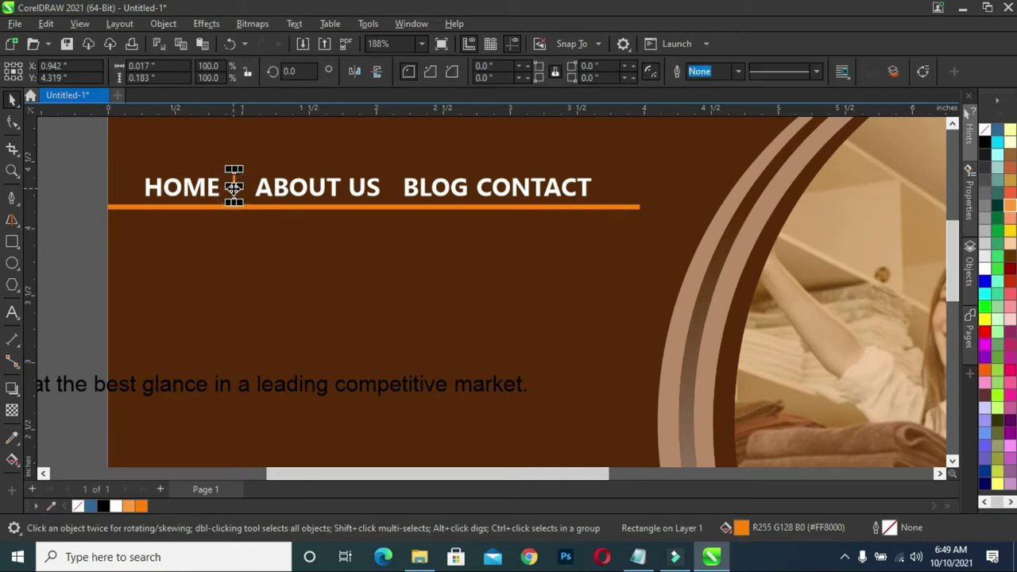
left_click_drag(234, 187, 390, 196)
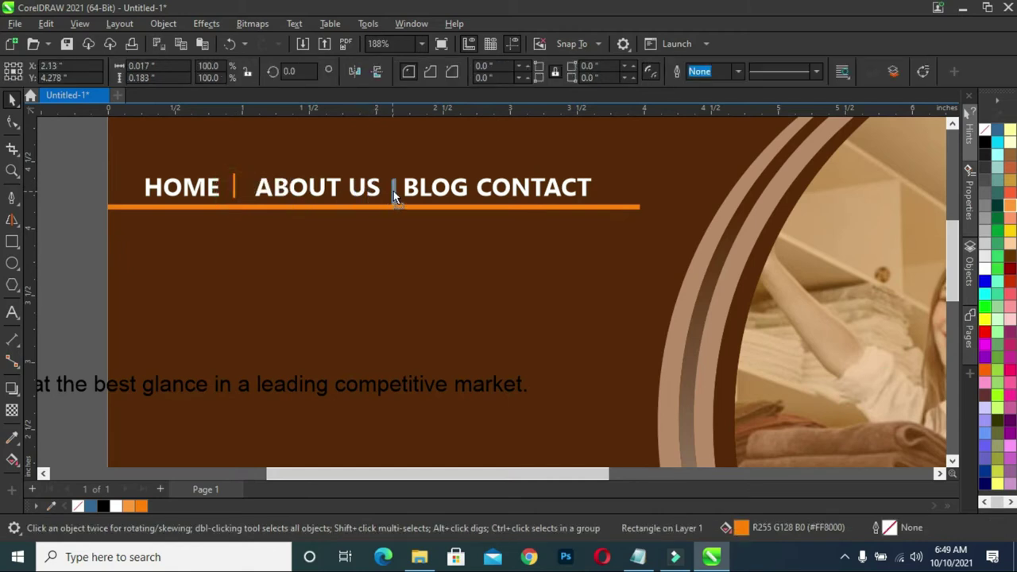
left_click_drag(392, 190, 479, 194)
left_click_drag(481, 193, 525, 190)
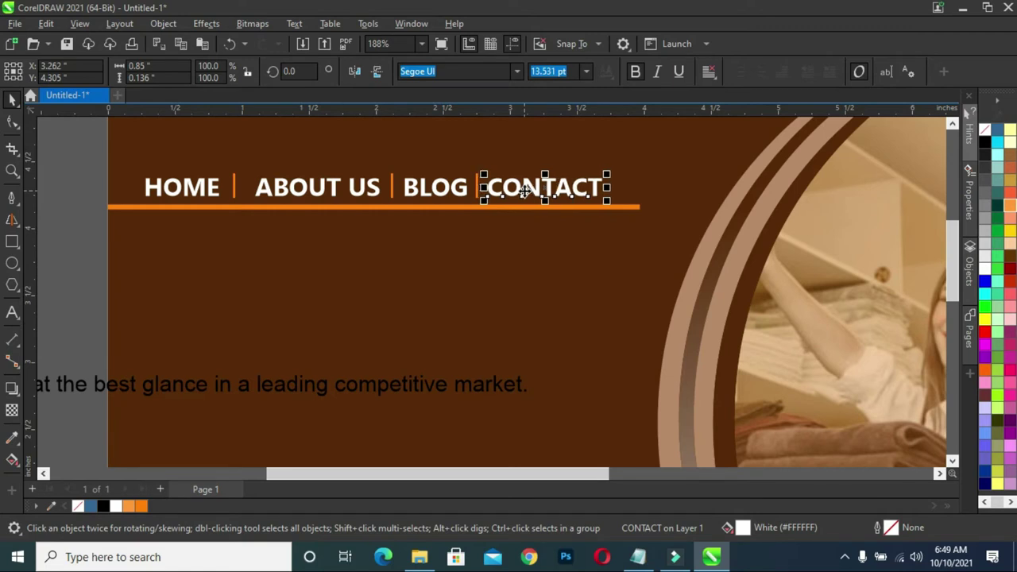
Shift the CONTACT menu word slightly to the right.
left_click(50, 158)
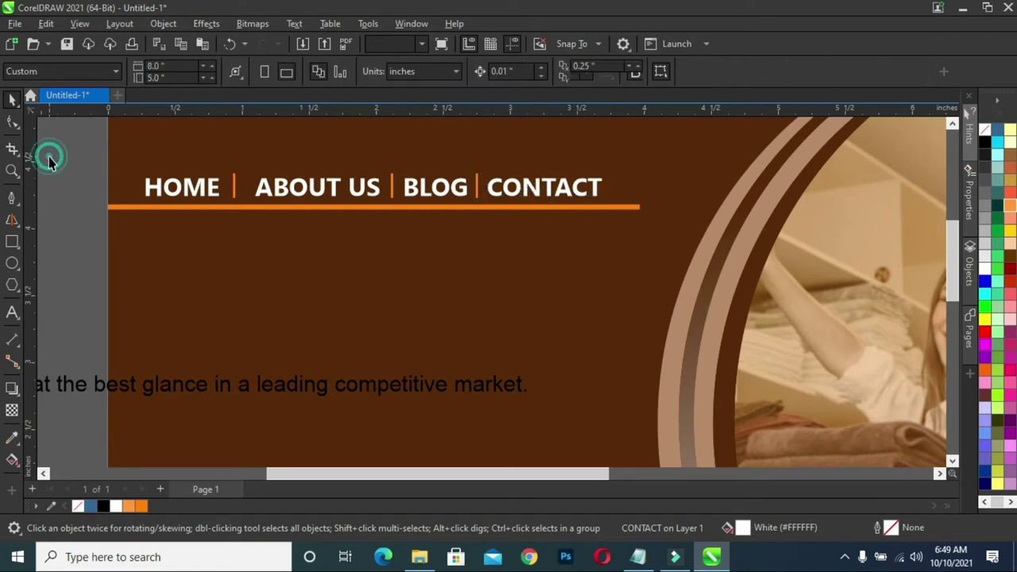
scroll(250, 146, "down", 1)
scroll(262, 143, "down", 1)
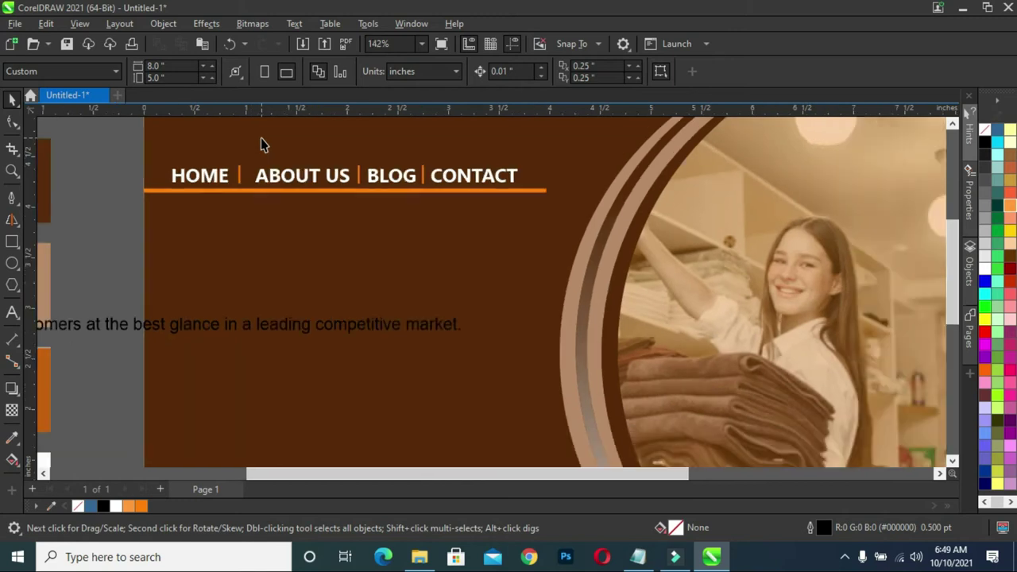
scroll(247, 159, "down", 1)
left_click(215, 170)
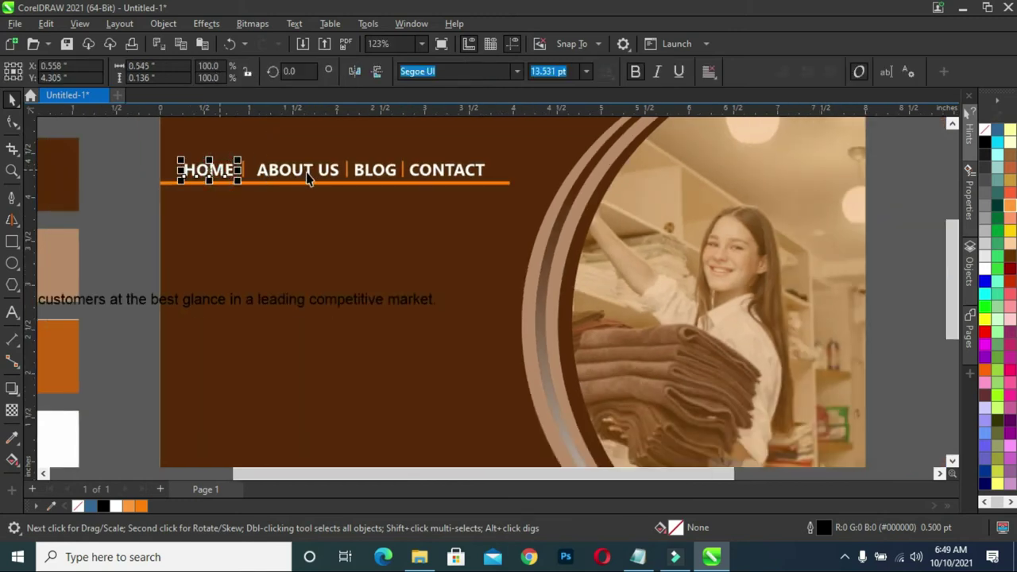
left_click(377, 167)
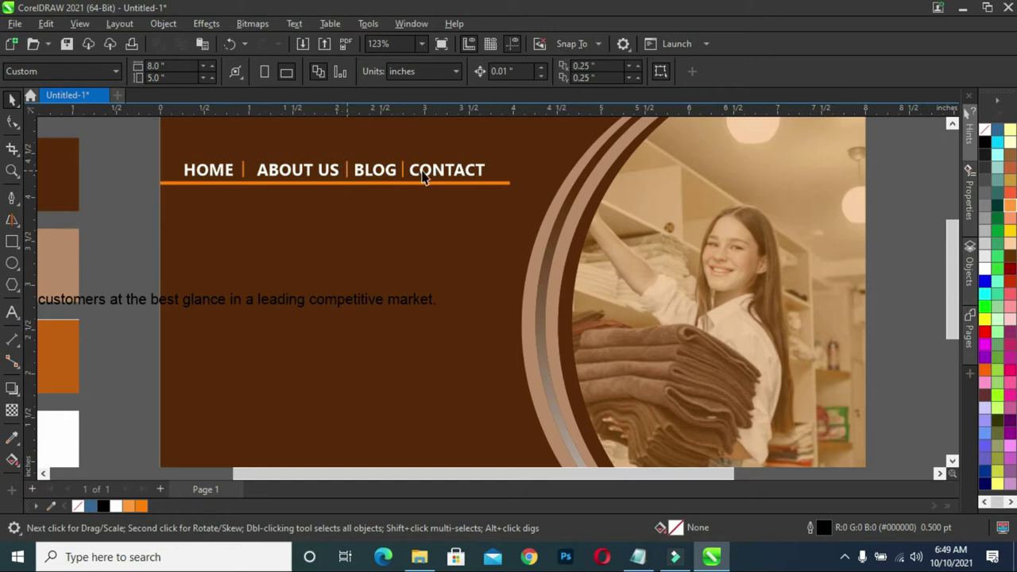
left_click(447, 173)
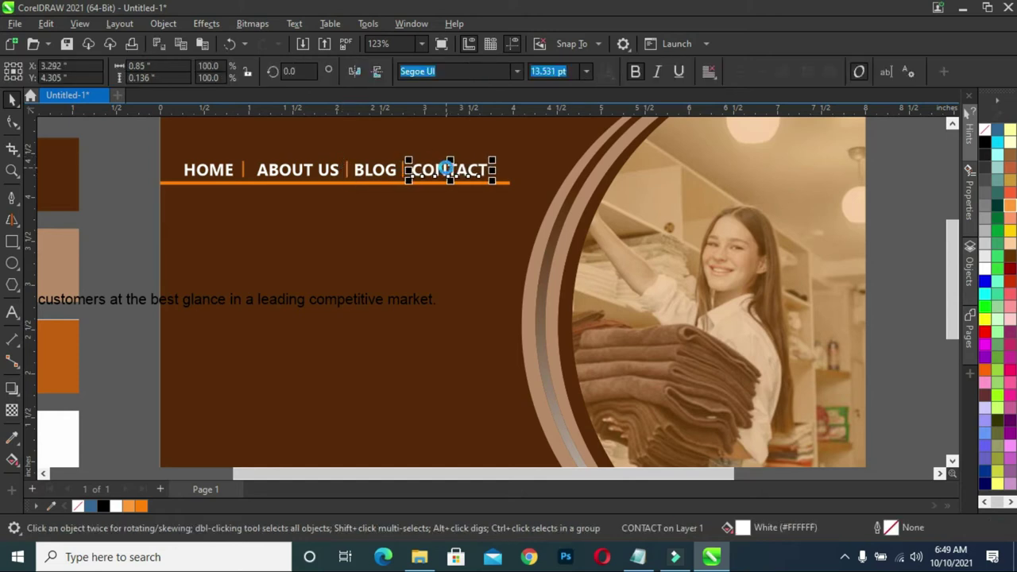
left_click_drag(439, 169, 442, 169)
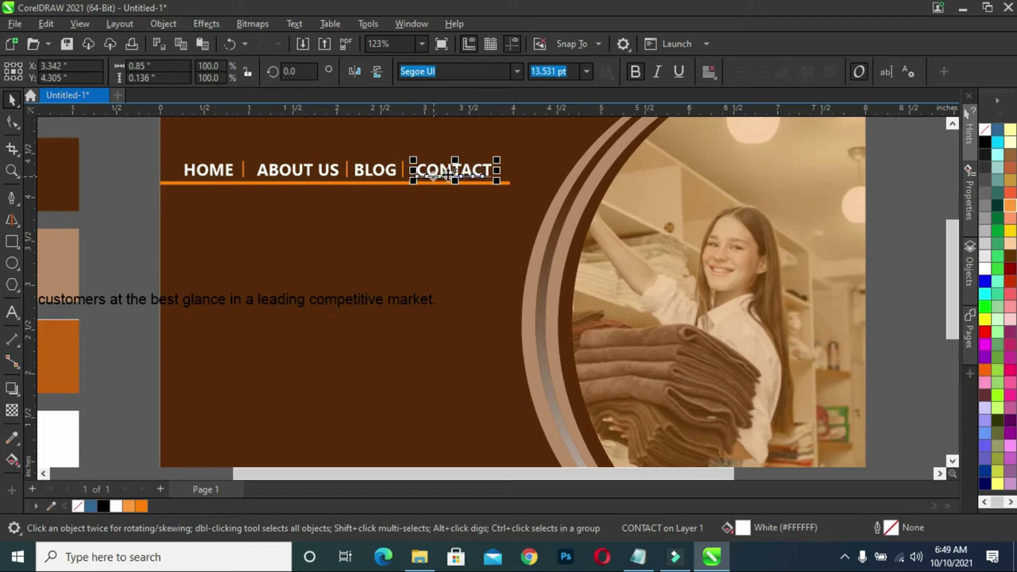
Nudge the separator before CONTACT and the BLOG word right to even the spacing.
left_click(406, 173)
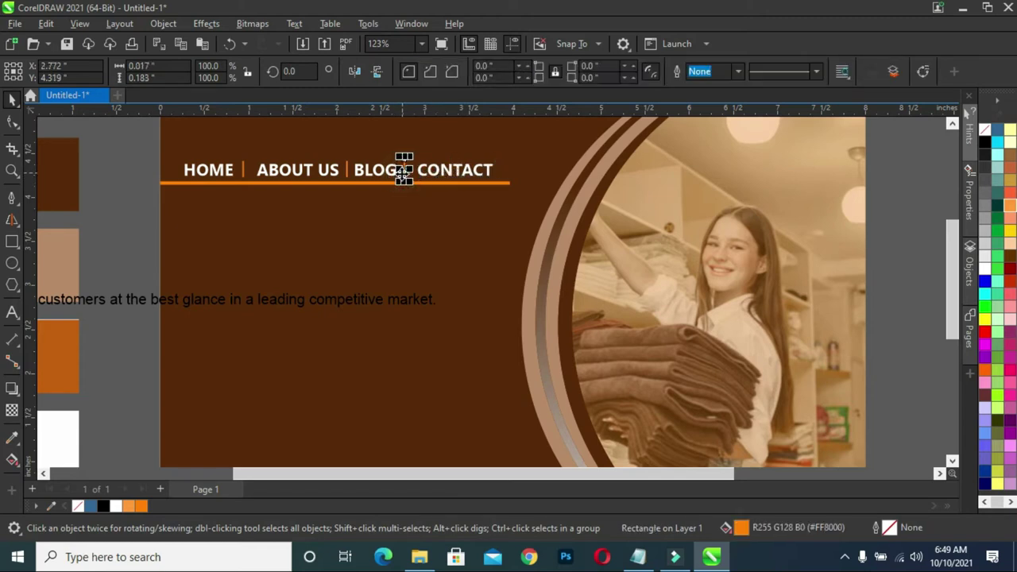
key("Right")
key("Right")
left_click(386, 176)
key("Right")
key("Right")
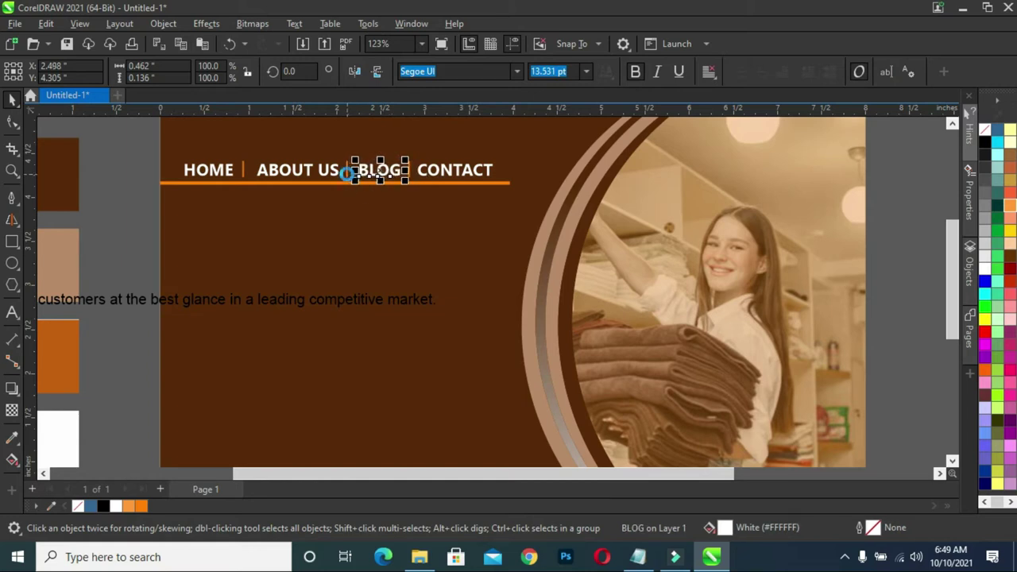
left_click(349, 175)
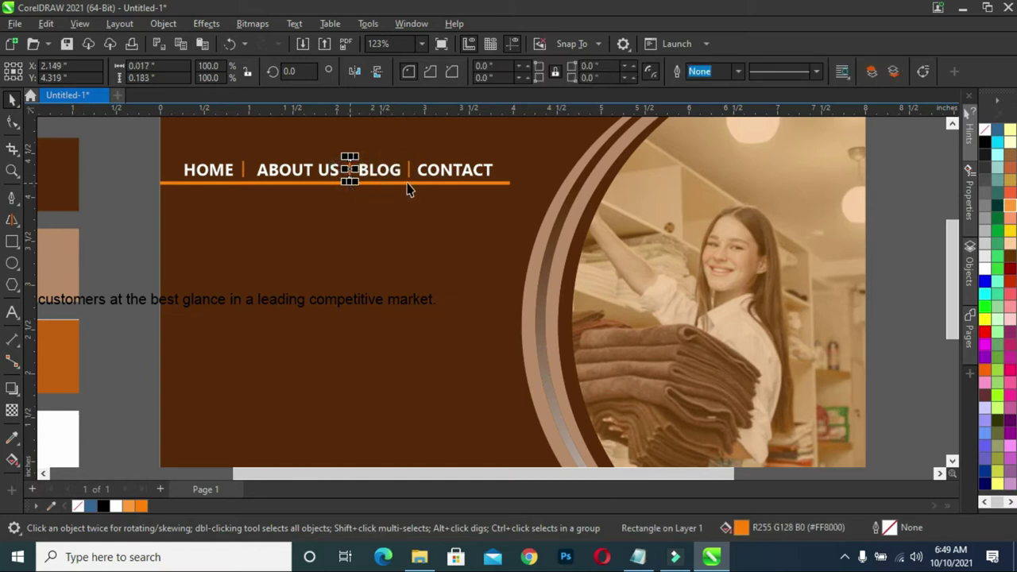
left_click(104, 202)
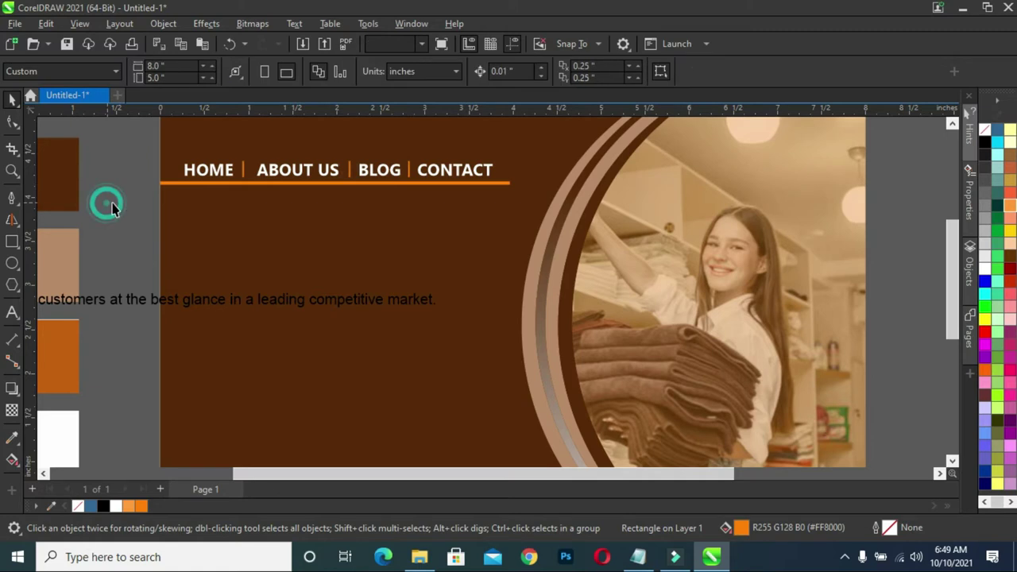
mouse_move(147, 144)
left_mouse_down()
mouse_move(492, 189)
mouse_move(502, 194)
mouse_move(495, 203)
left_mouse_up()
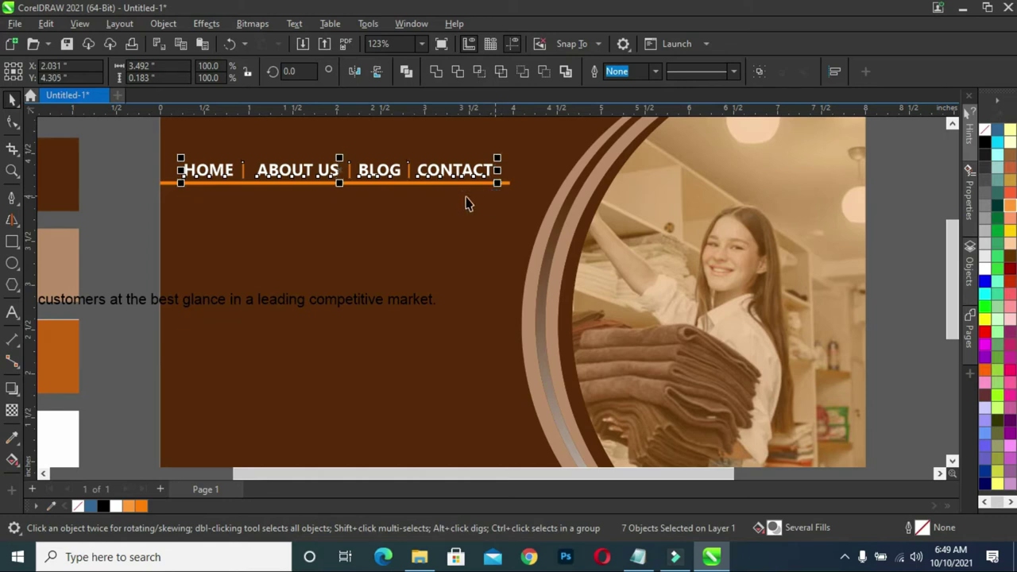
left_click(130, 175)
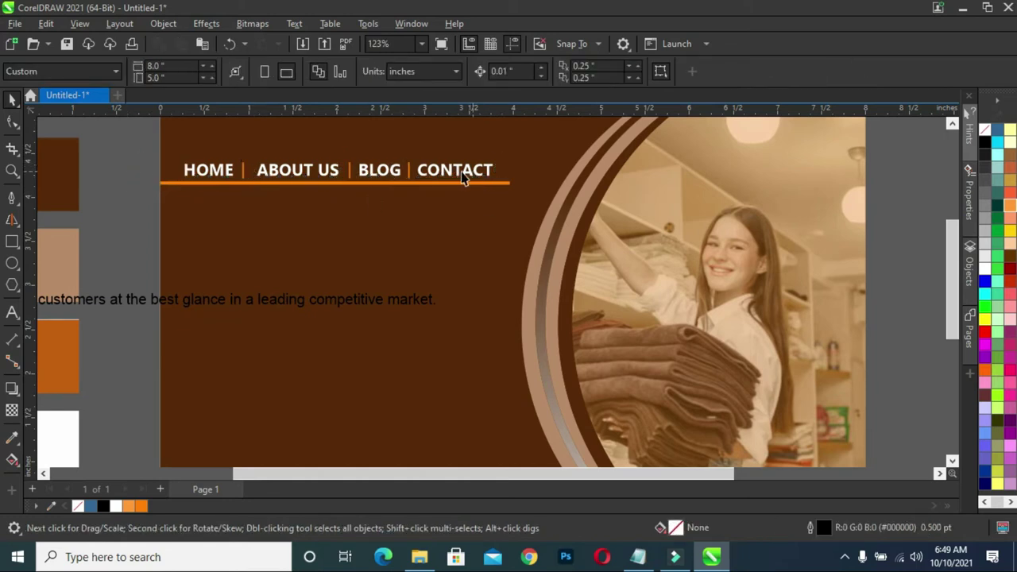
Trim the orange underline to about 3.778 in, ending flush beneath CONTACT.
scroll(469, 177, "up", 1)
scroll(493, 181, "up", 1)
scroll(494, 181, "up", 1)
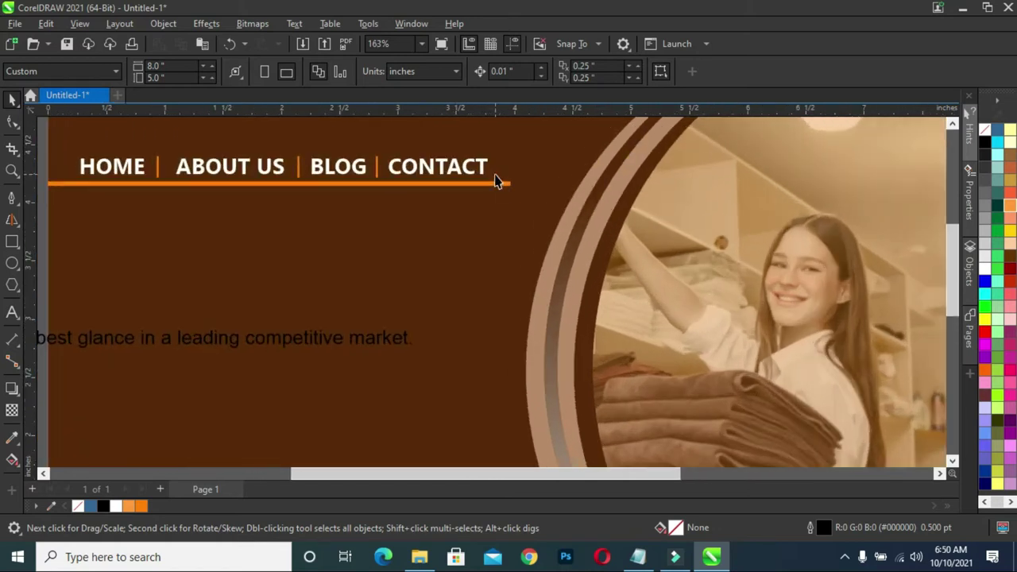
left_click(505, 183)
left_click_drag(515, 190, 492, 191)
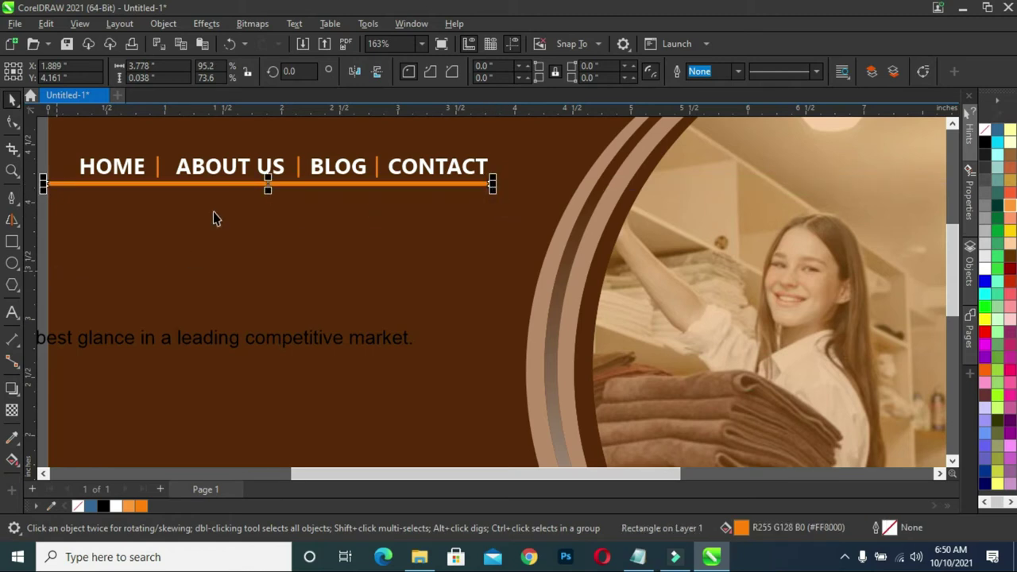
scroll(213, 219, "down", 1)
left_click(68, 224)
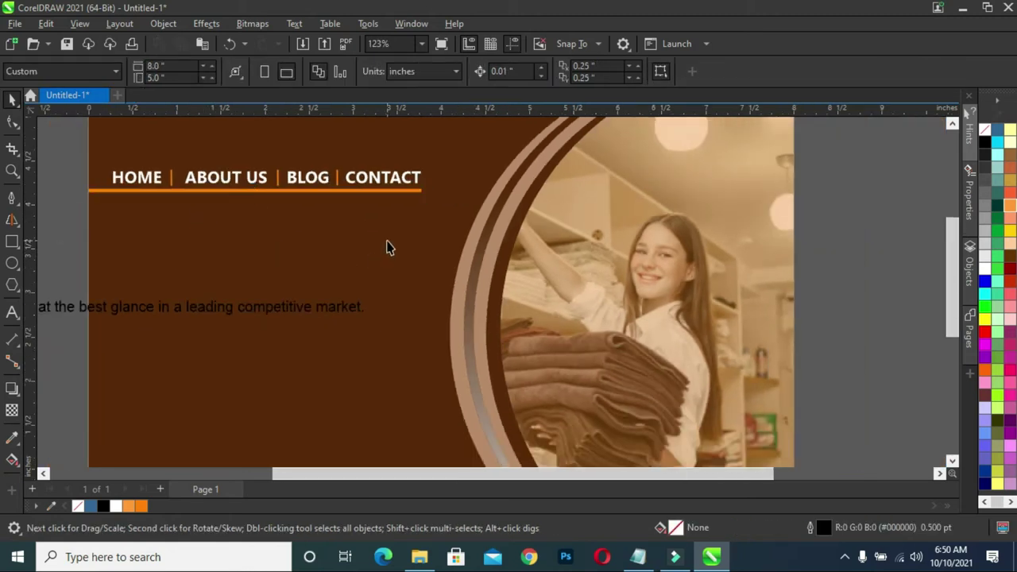
scroll(387, 247, "down", 1)
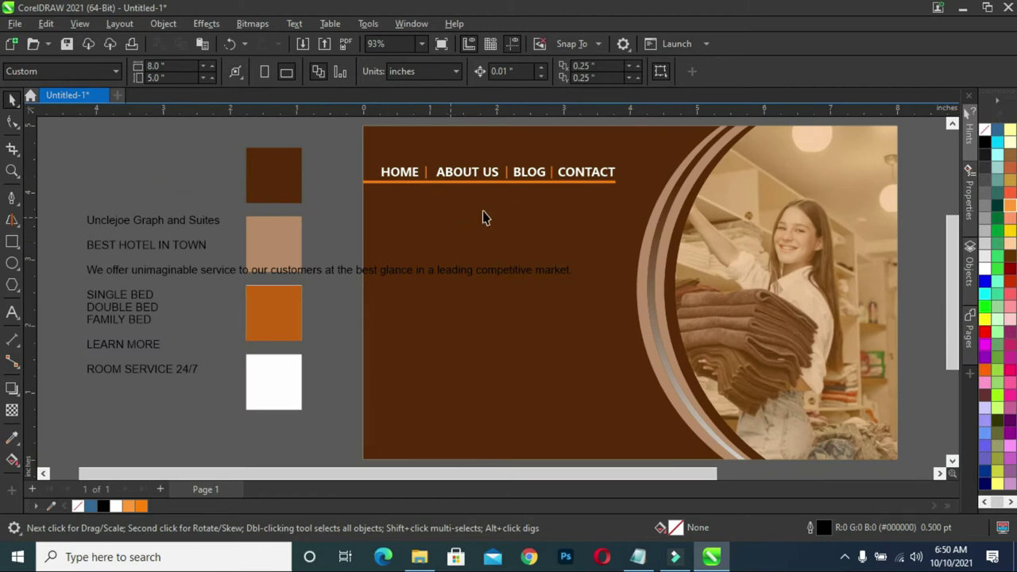
scroll(521, 221, "up", 1)
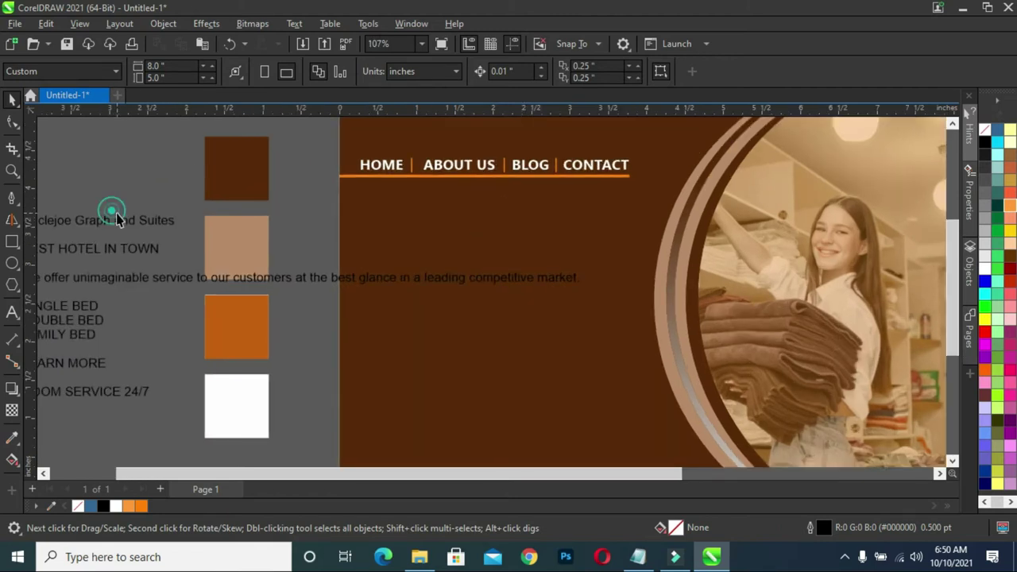
Make the Unclejoe Graph and Suites subtitle white Segoe UI, enlarged on the brown header.
left_click(140, 220)
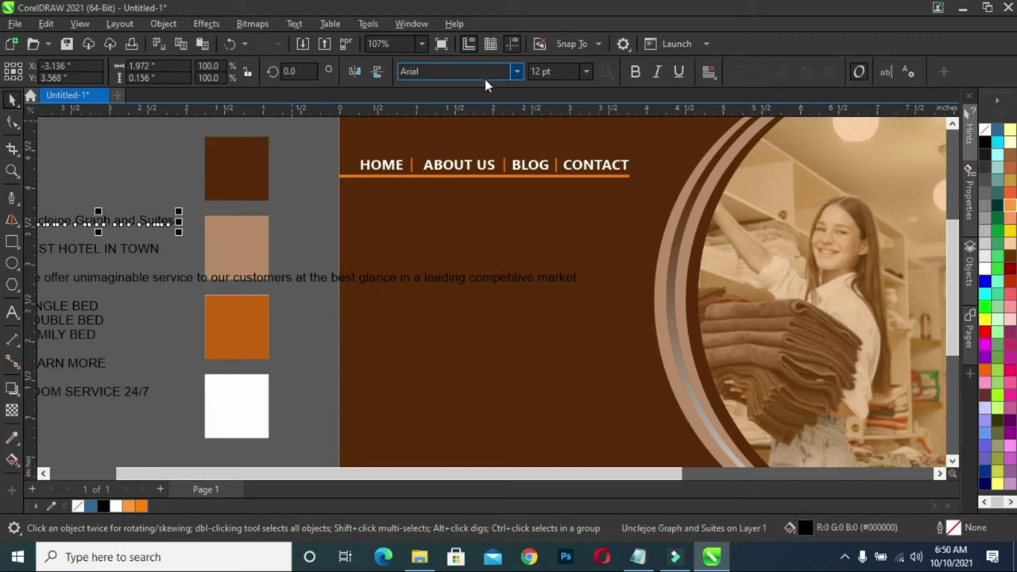
left_click(519, 72)
left_click(506, 115)
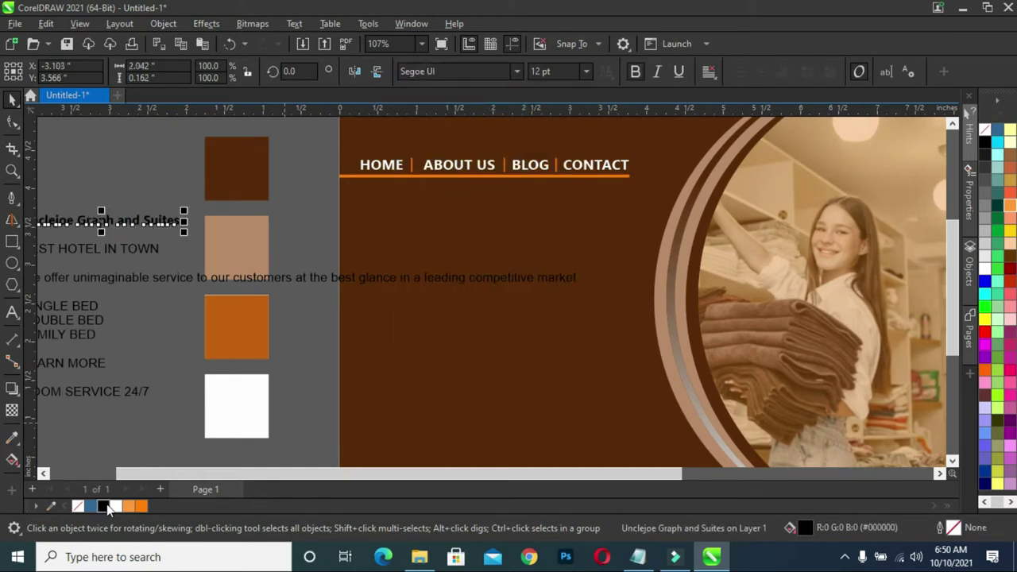
left_click(116, 506)
mouse_move(110, 223)
left_mouse_down()
mouse_move(482, 231)
mouse_move(449, 230)
left_mouse_up()
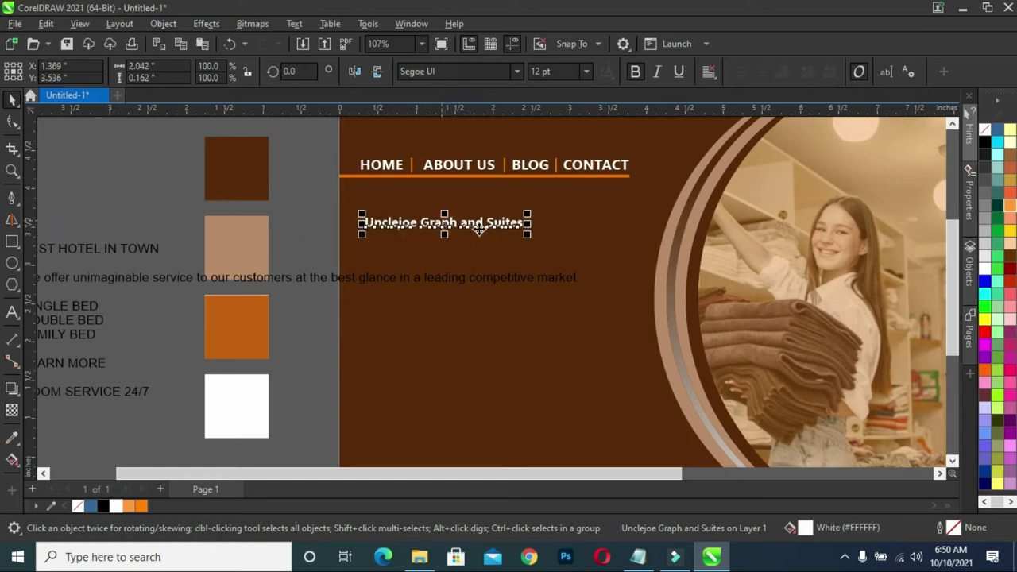
left_click_drag(522, 245, 575, 258)
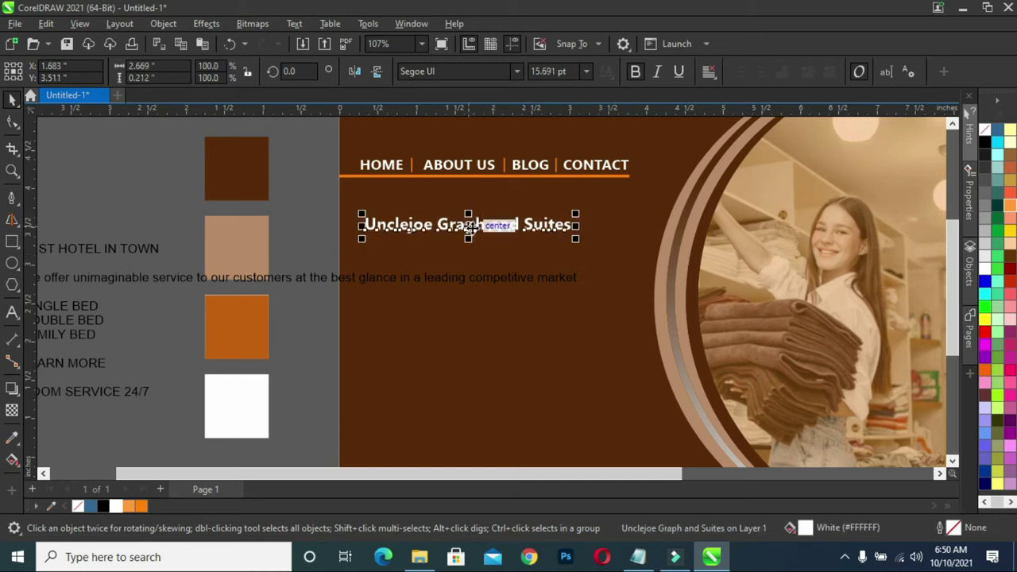
left_click(472, 226)
left_click_drag(472, 227, 462, 216)
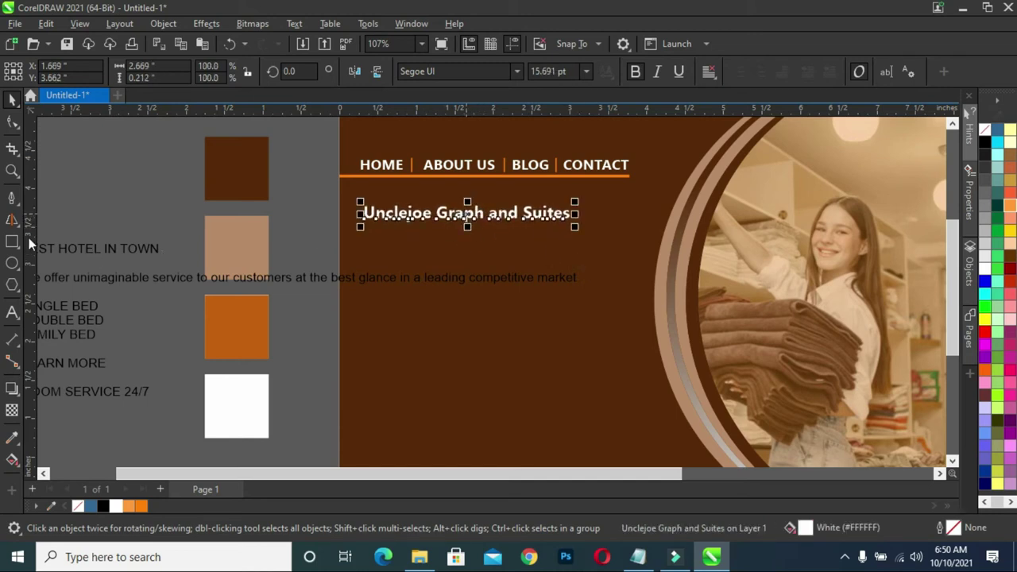
Align the subtitle to a guide at HOME's left edge and scale it to about 17.2 pt.
left_click_drag(32, 236, 362, 222)
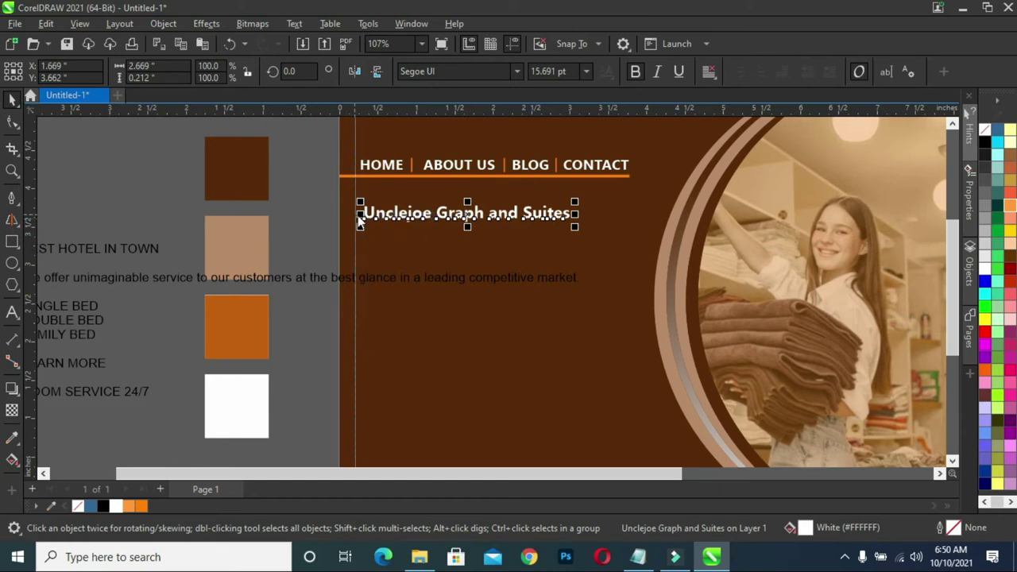
scroll(353, 203, "up", 1)
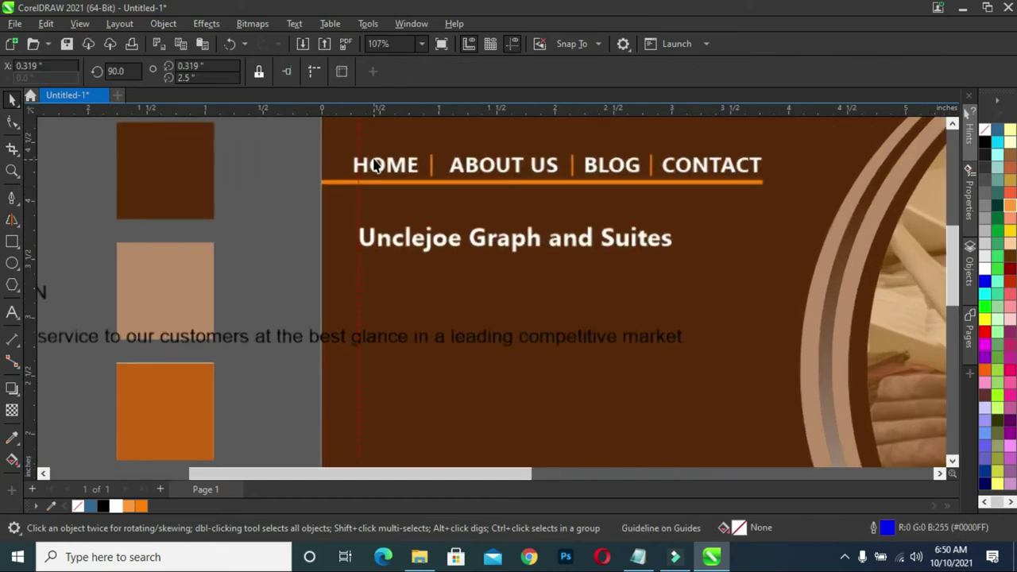
scroll(354, 202, "up", 1)
left_click_drag(355, 208, 348, 210)
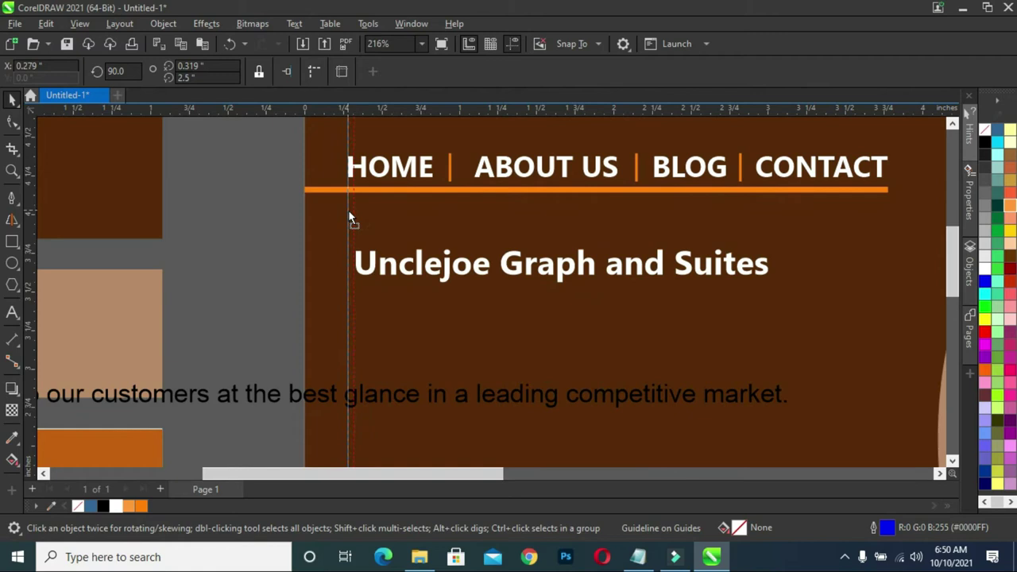
left_click_drag(395, 268, 389, 272)
left_click_drag(769, 248, 806, 225)
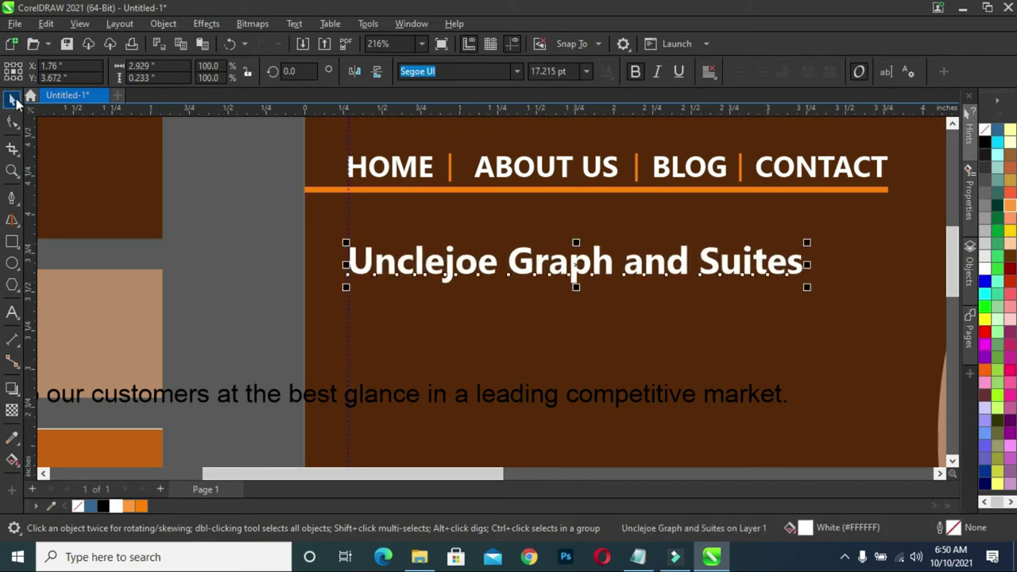
key("F4")
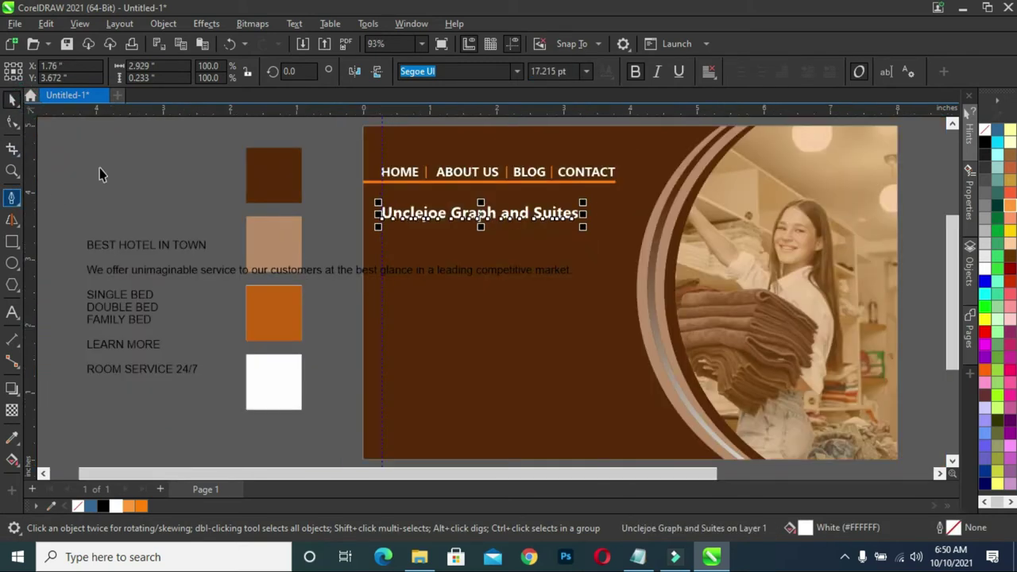
left_click(100, 172)
Enlarge the BEST HOTEL IN TOWN headline and tighten its letter spacing.
left_click(175, 248)
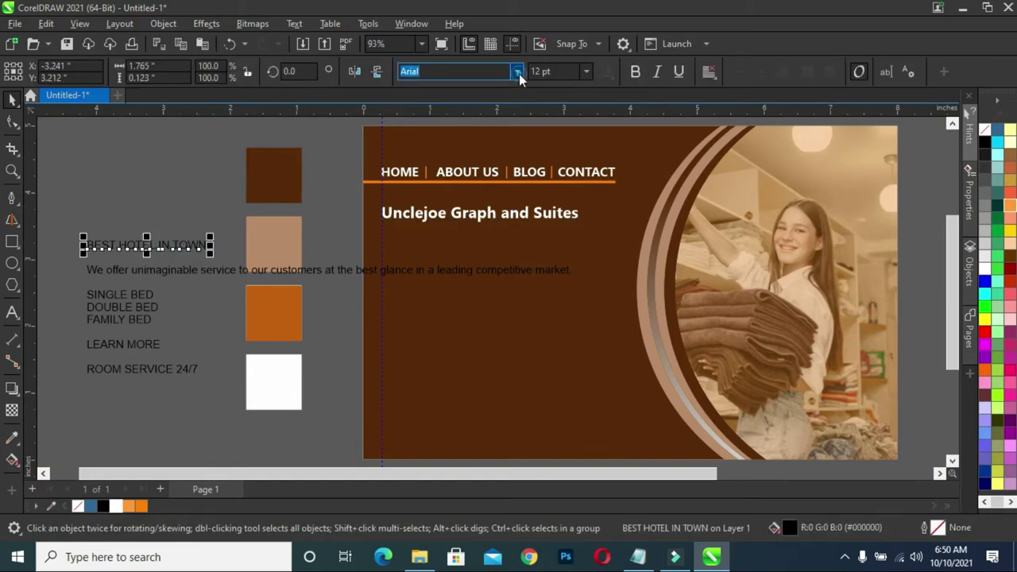
left_click(517, 73)
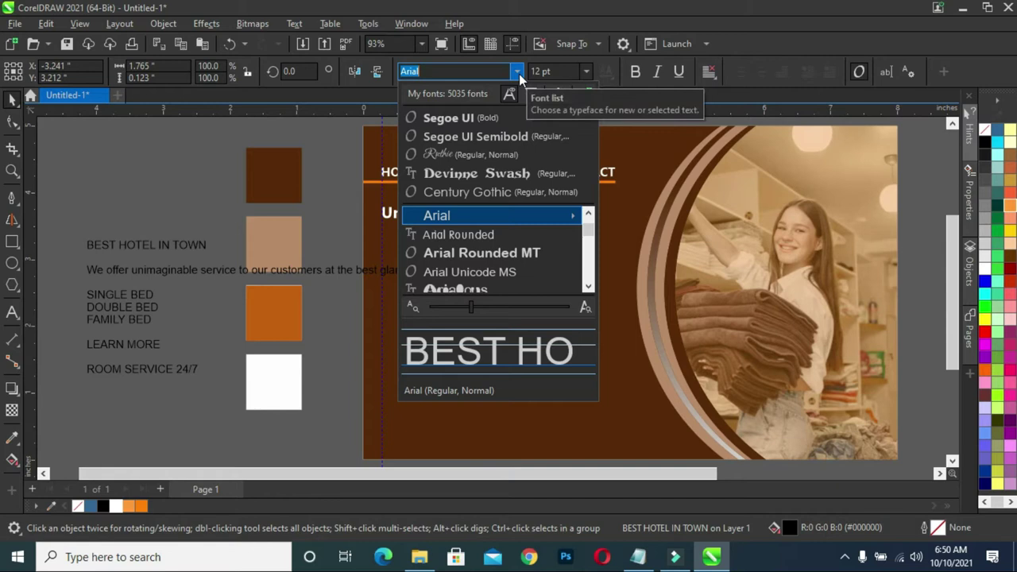
key("Escape")
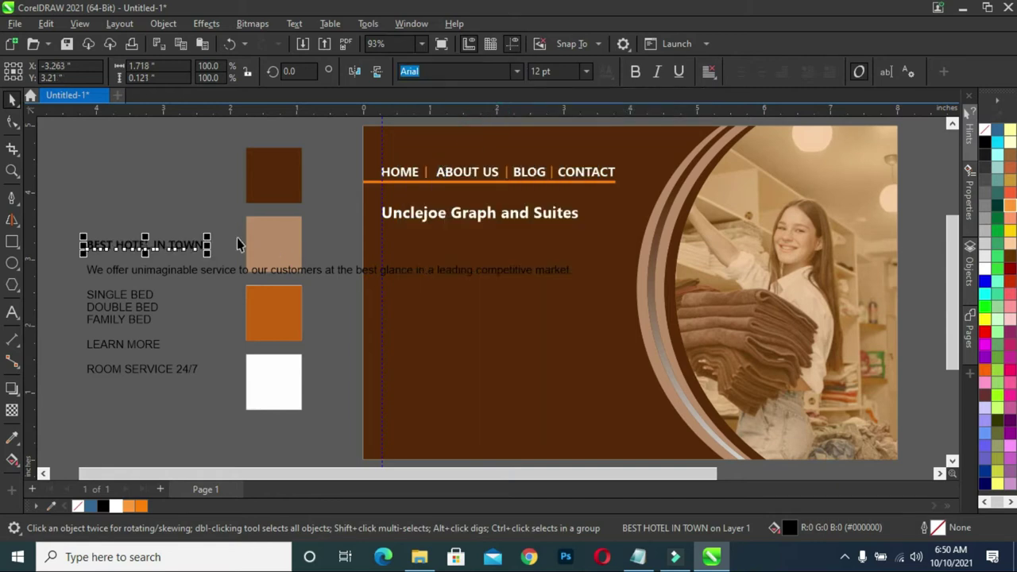
mouse_move(206, 238)
left_mouse_down()
mouse_move(401, 135)
mouse_move(465, 126)
left_mouse_up()
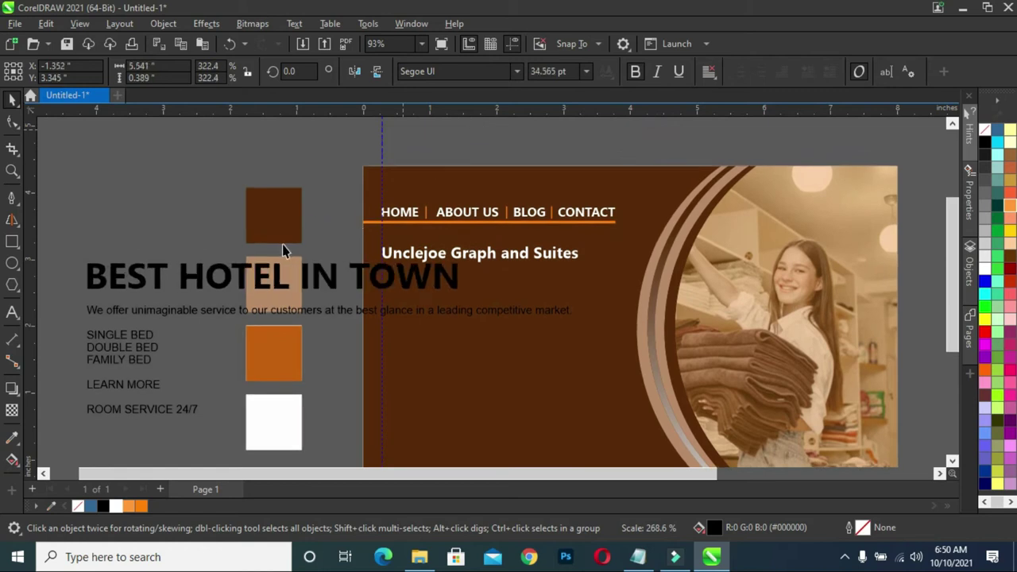
left_click(18, 120)
left_click_drag(460, 296, 423, 300)
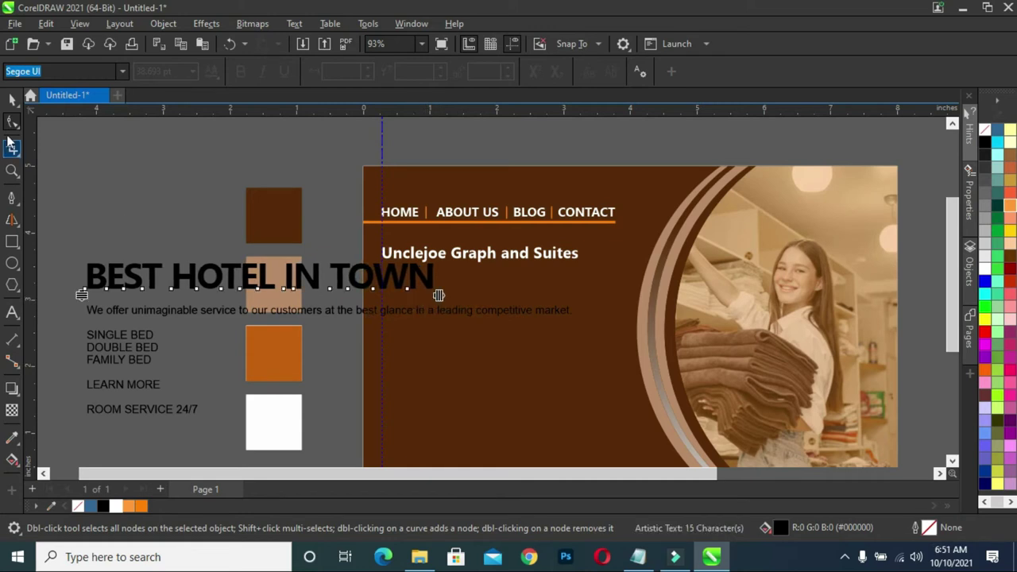
Break the headline into BEST HOTEL over IN TOWN with tighter line spacing.
left_click(11, 101)
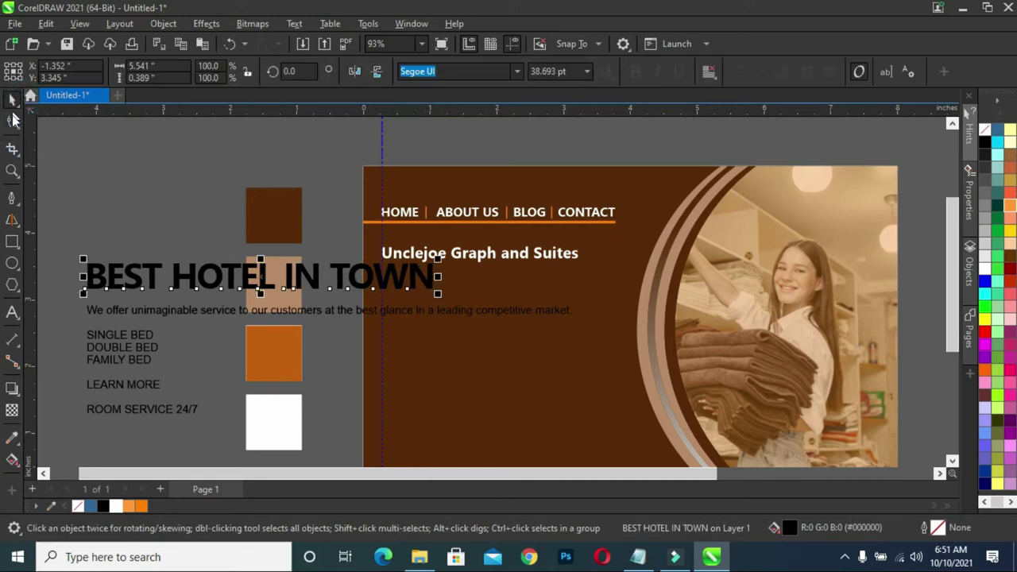
left_click(287, 276)
left_click(288, 277)
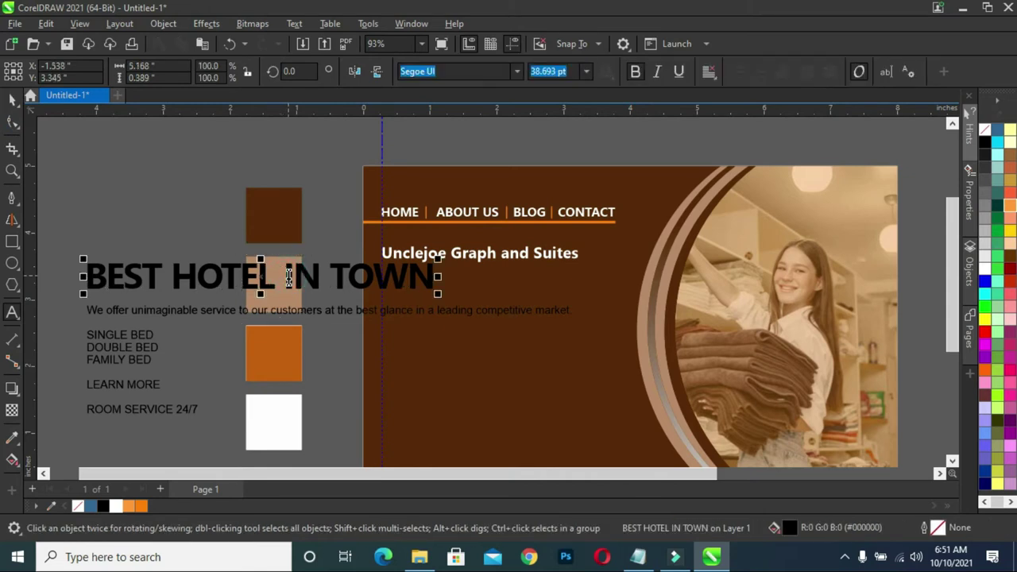
key("Return")
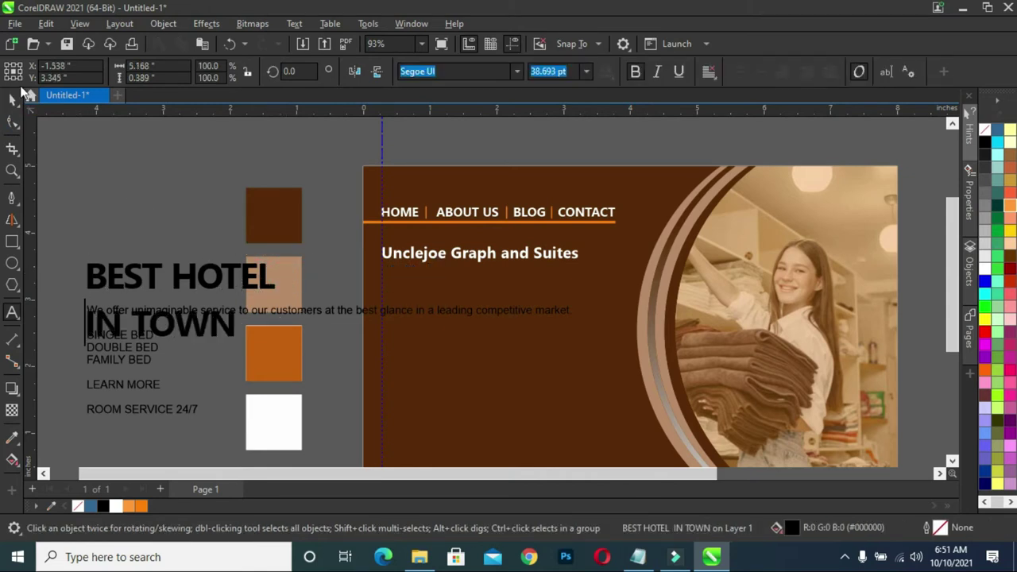
left_click(17, 97)
left_click(12, 121)
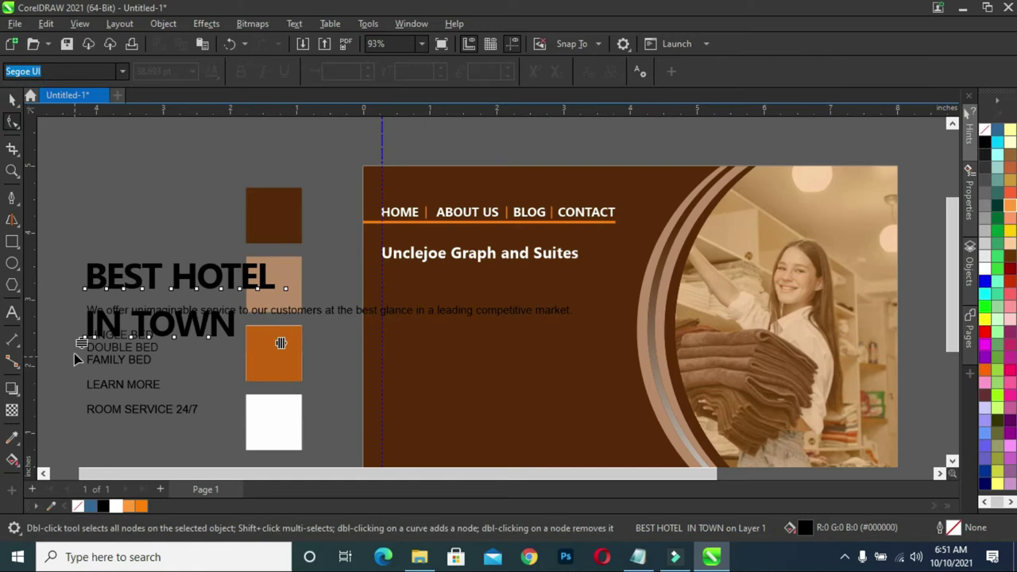
left_click_drag(83, 343, 88, 312)
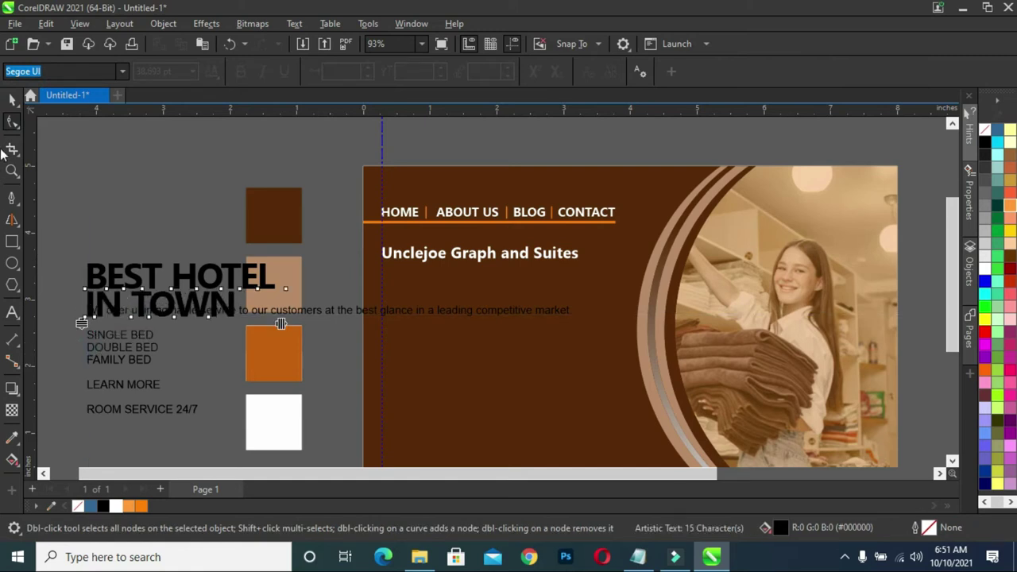
left_click(12, 100)
left_click_drag(184, 287, 478, 294)
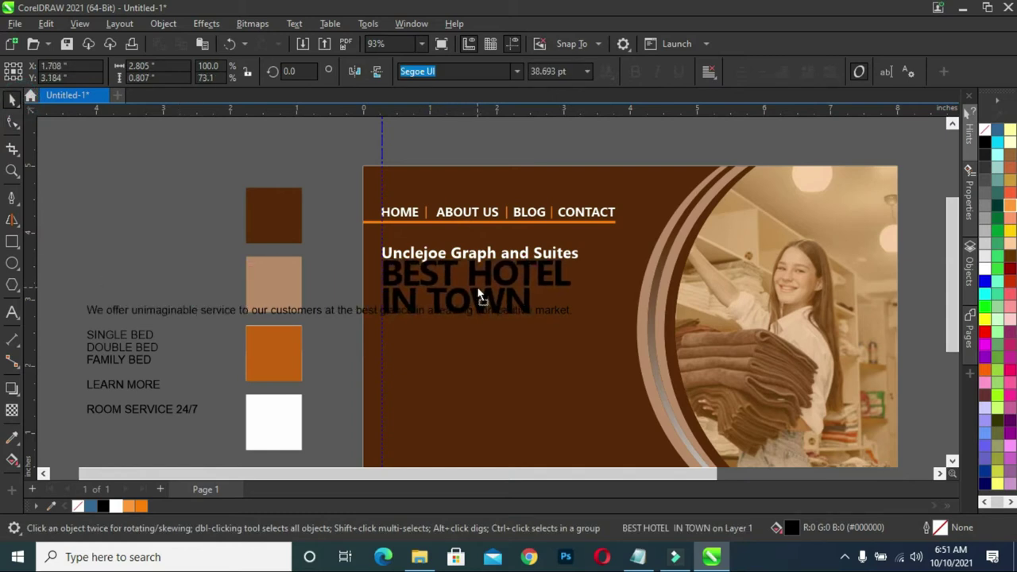
Lower the headline beneath the subtitle, scale it to about 46.7 pt, and align it to the guide.
left_click_drag(477, 294, 478, 312)
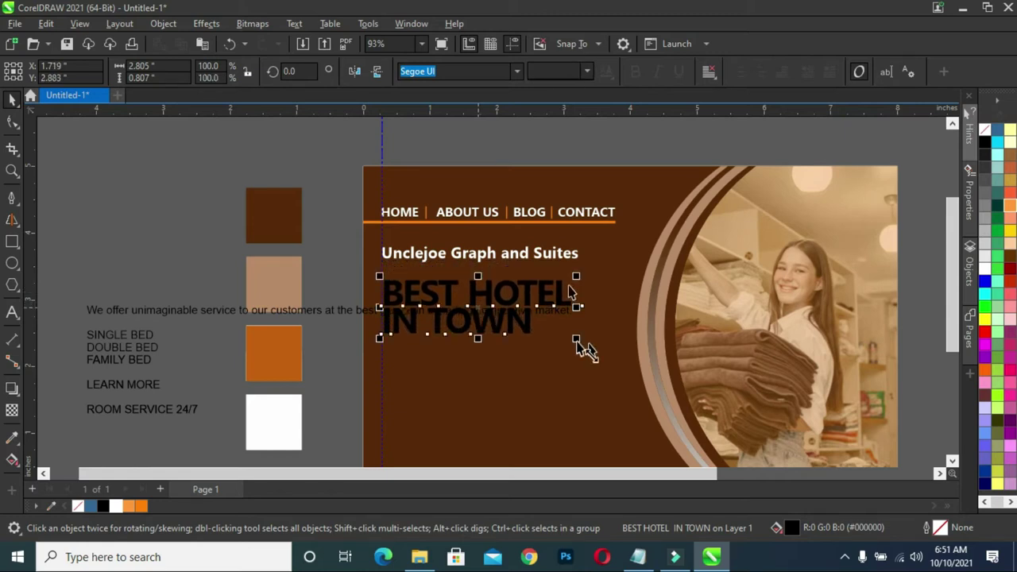
left_click_drag(578, 340, 594, 358)
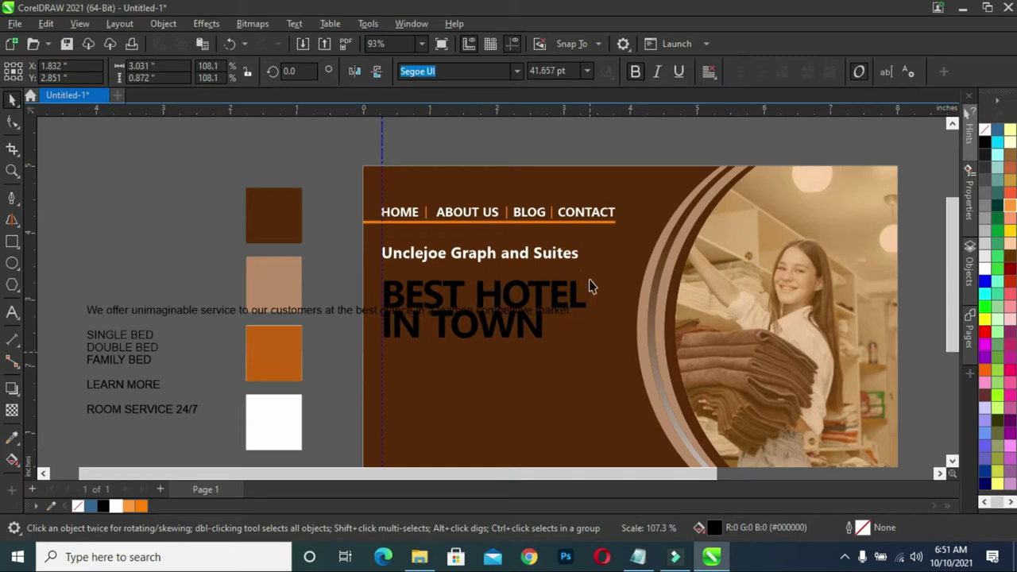
mouse_move(589, 276)
left_mouse_down()
mouse_move(599, 257)
mouse_move(613, 265)
left_mouse_up()
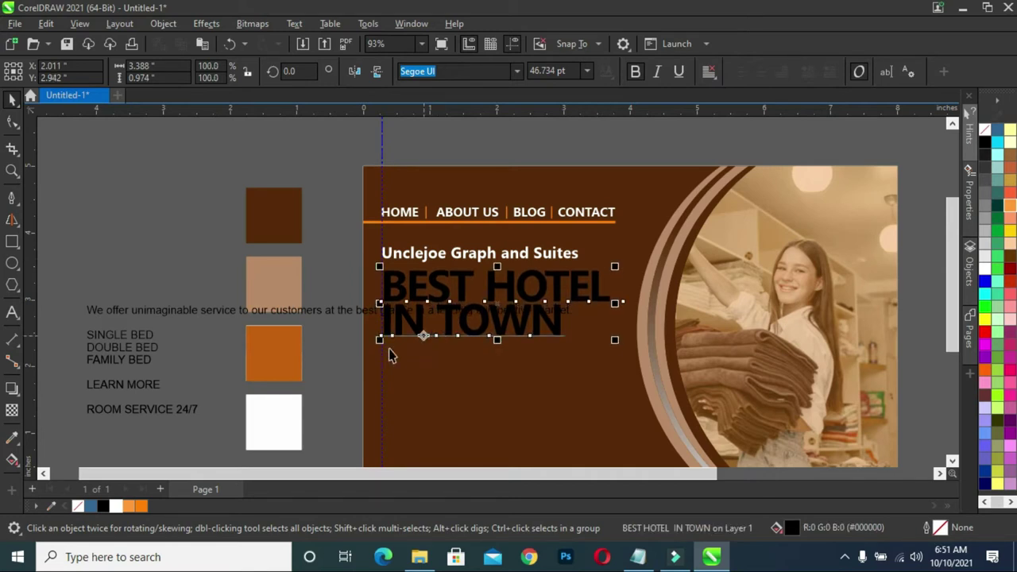
scroll(359, 306, "up", 2)
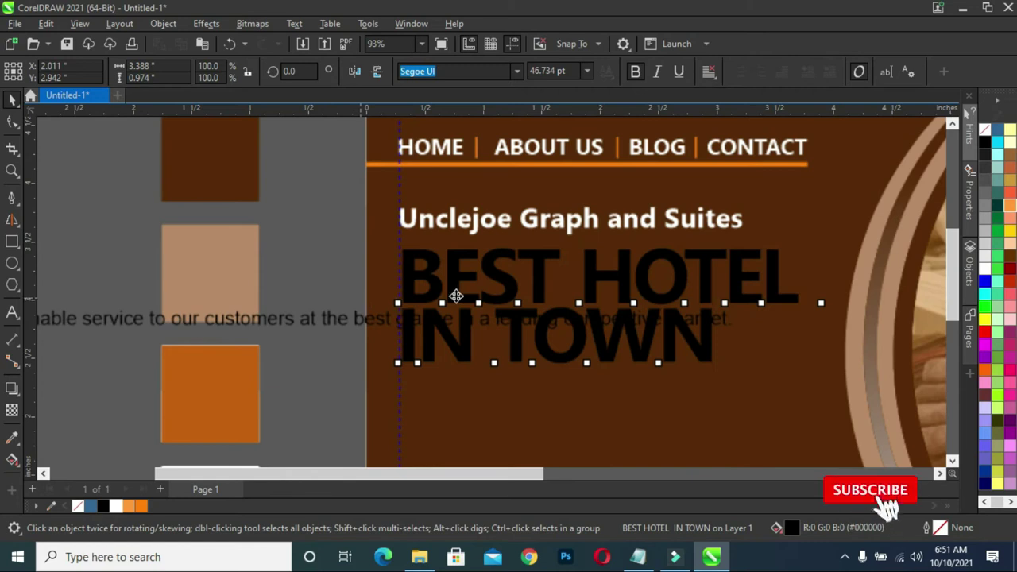
left_click_drag(456, 296, 451, 295)
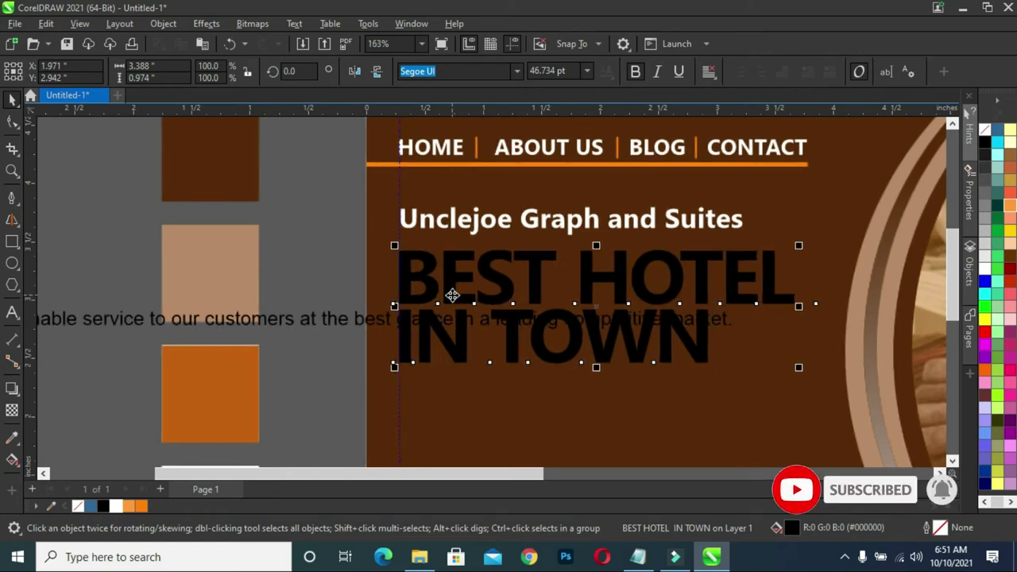
scroll(452, 295, "down", 1)
scroll(451, 295, "down", 1)
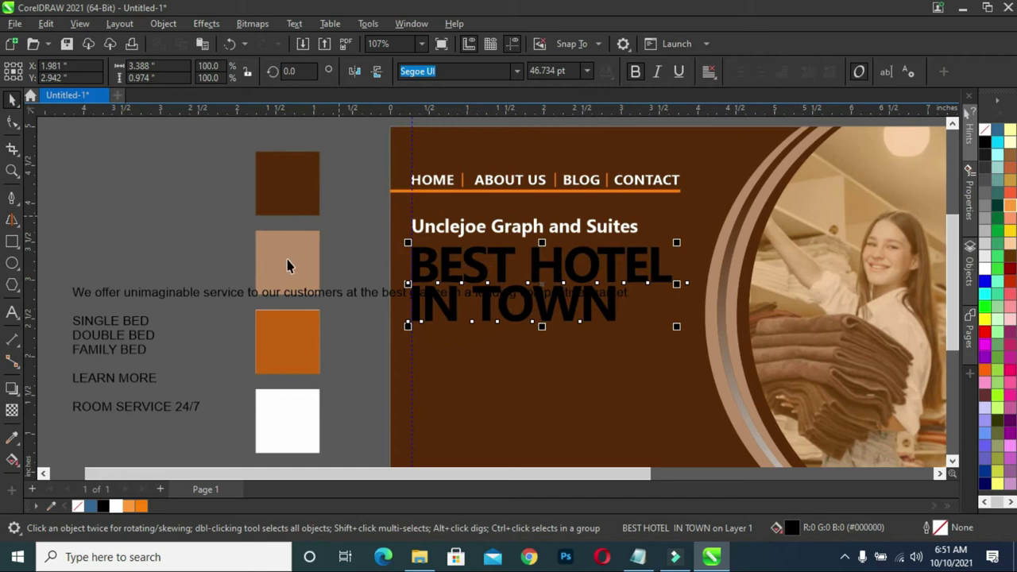
Fill the BEST HOTEL IN TOWN headline with the orange swatch colour.
left_click_drag(298, 342, 448, 267)
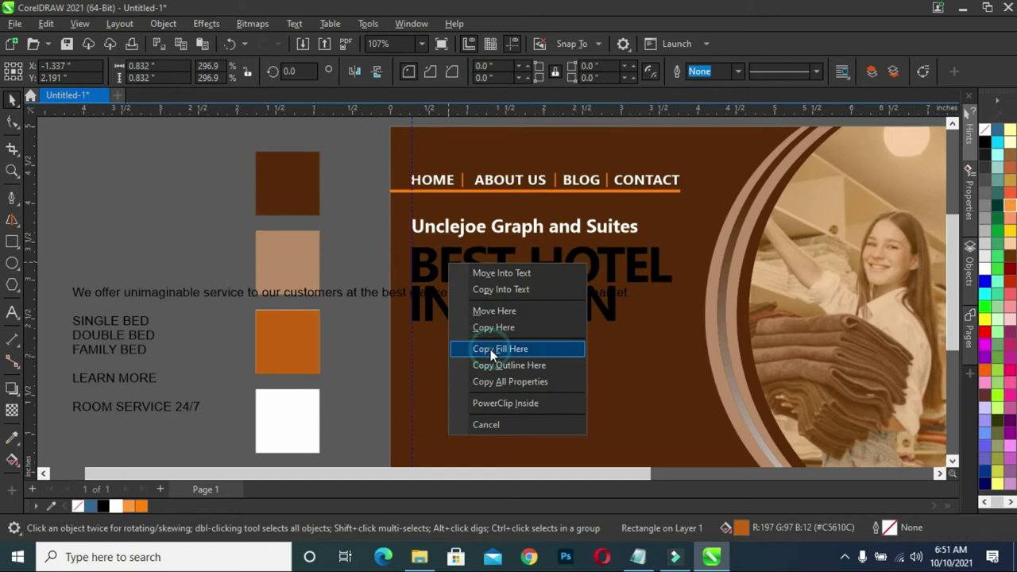
left_click(494, 356)
left_click(200, 234)
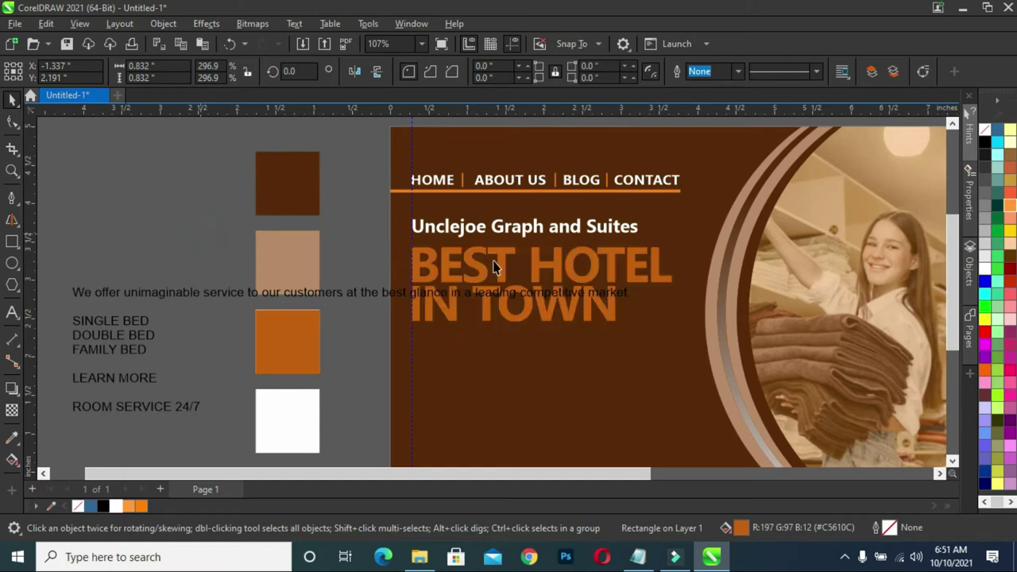
scroll(483, 264, "down", 1)
left_click(485, 263)
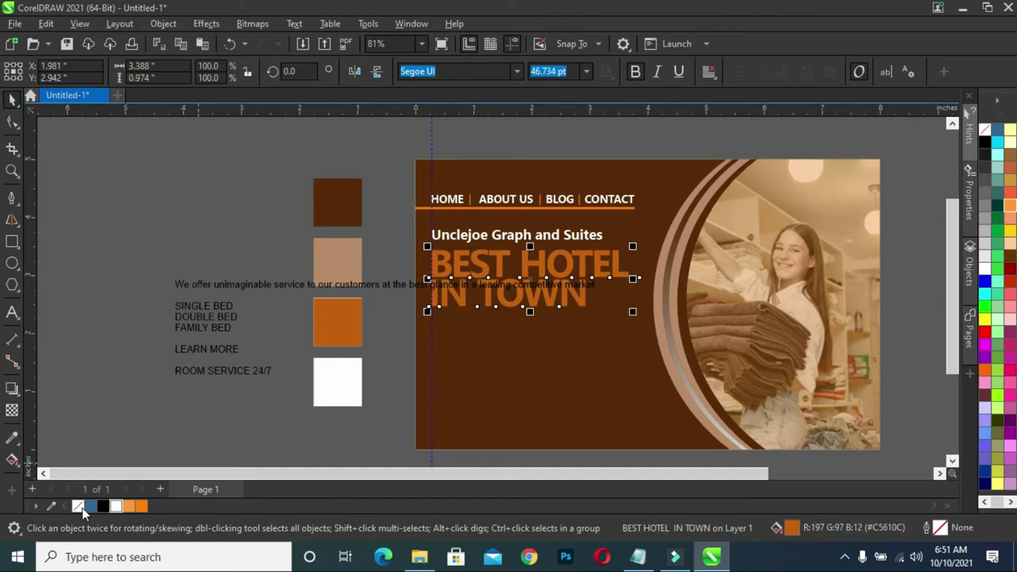
Apply a fountain fill across the headline fading from orange to pale tan.
left_click(12, 459)
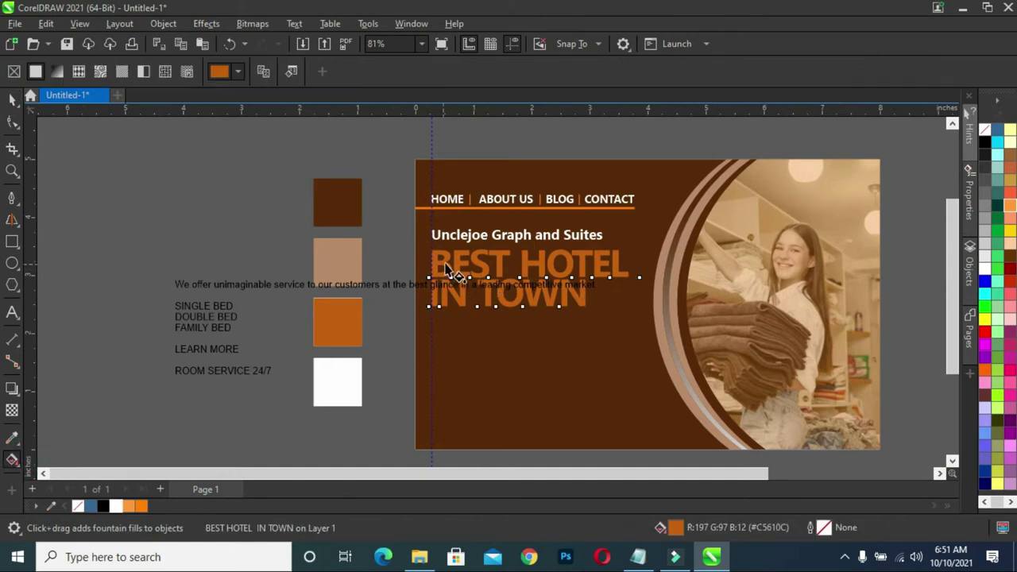
left_click_drag(444, 263, 649, 267)
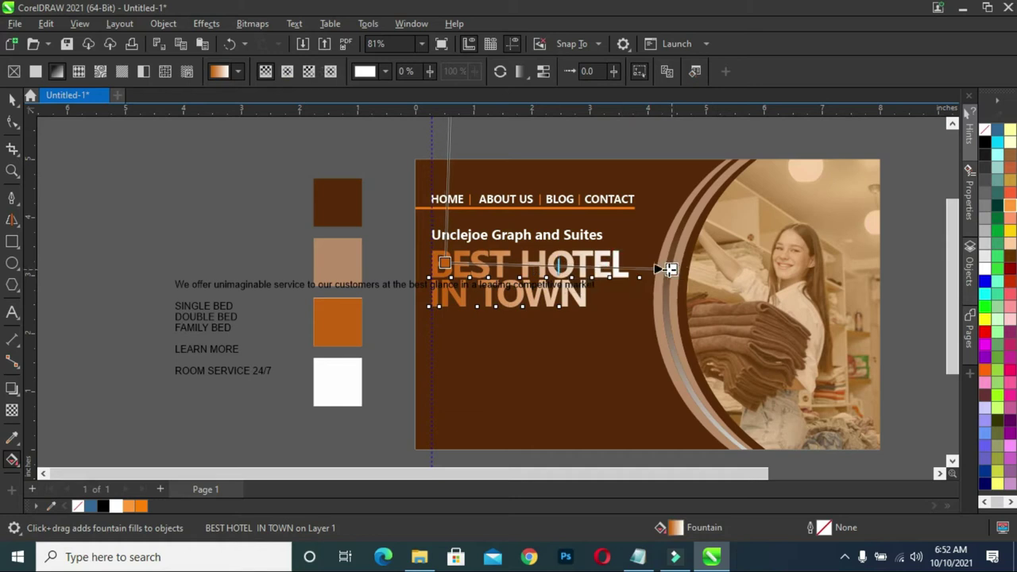
left_click_drag(444, 262, 532, 268)
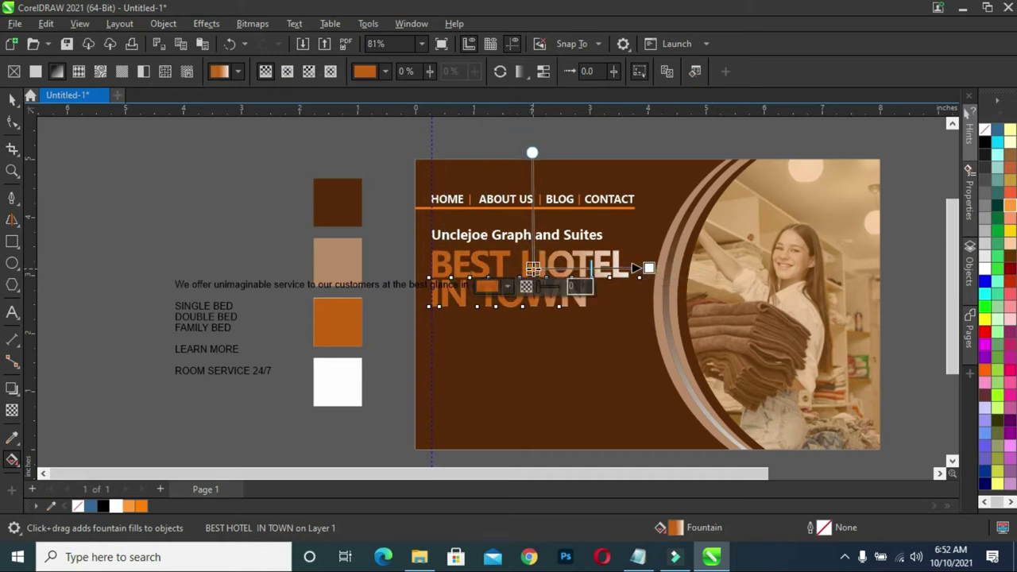
left_click_drag(648, 269, 650, 270)
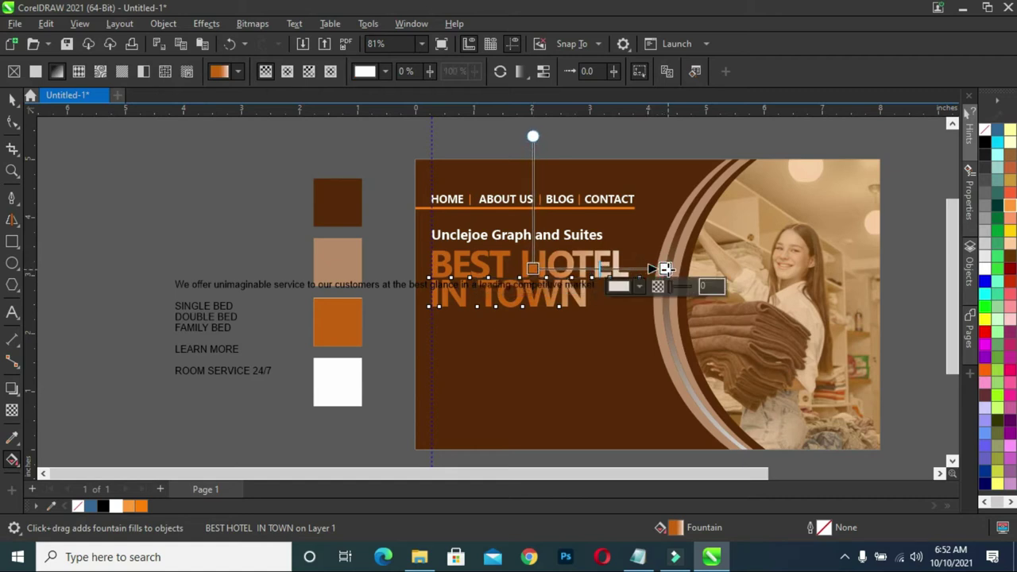
left_click_drag(651, 270, 688, 270)
mouse_move(533, 269)
left_mouse_down()
mouse_move(494, 270)
mouse_move(510, 270)
left_mouse_up()
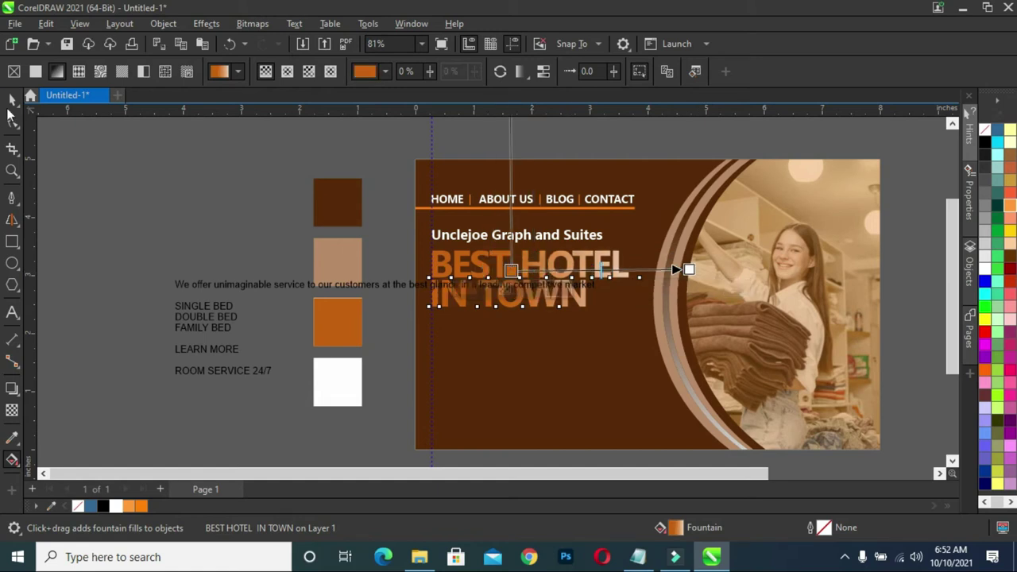
left_click(14, 104)
scroll(488, 212, "down", 1)
Change the 'We offer unimaginable service…' tagline's font to Segoe UI.
left_click(423, 255)
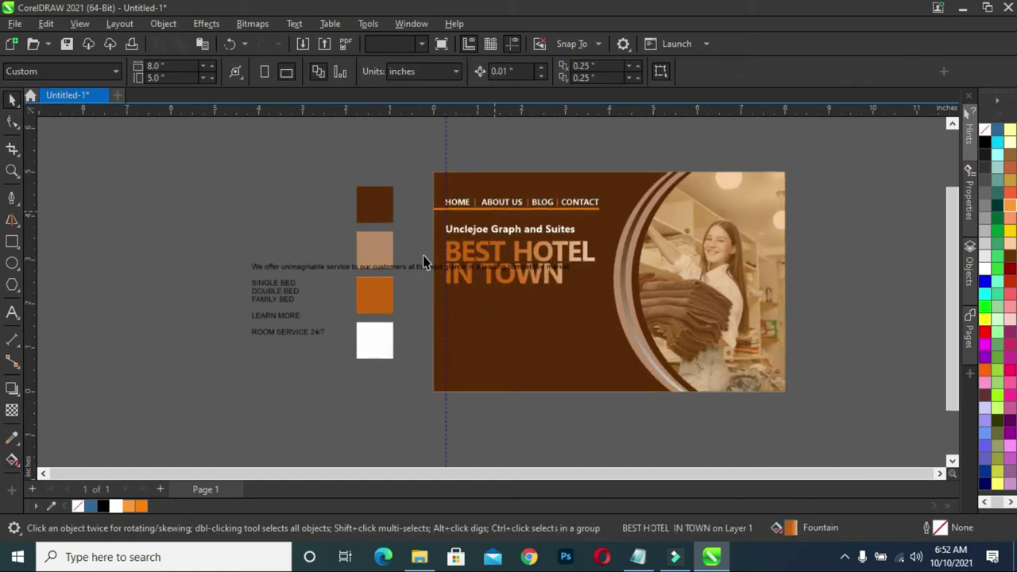
scroll(510, 269, "up", 1)
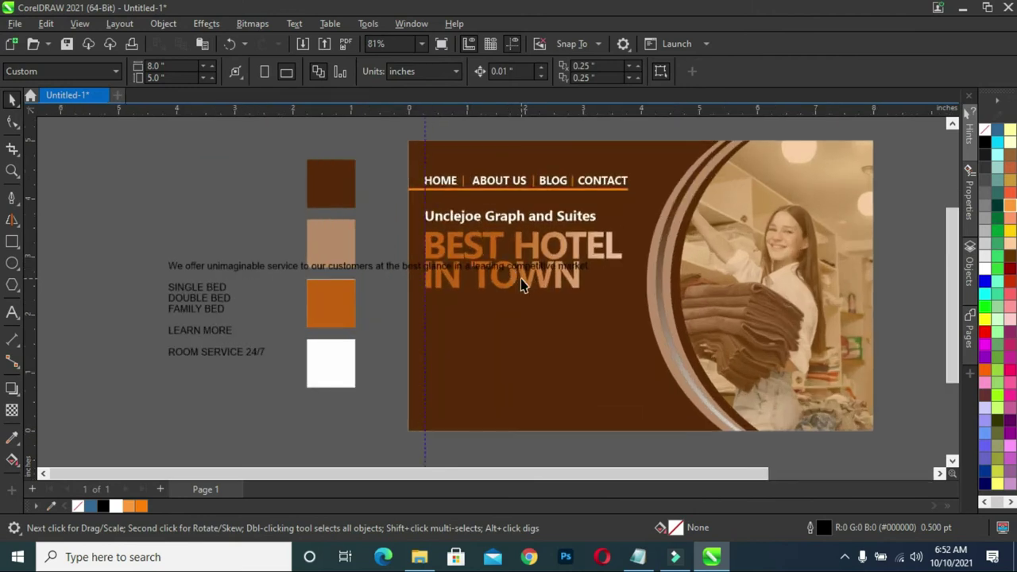
left_click(522, 285)
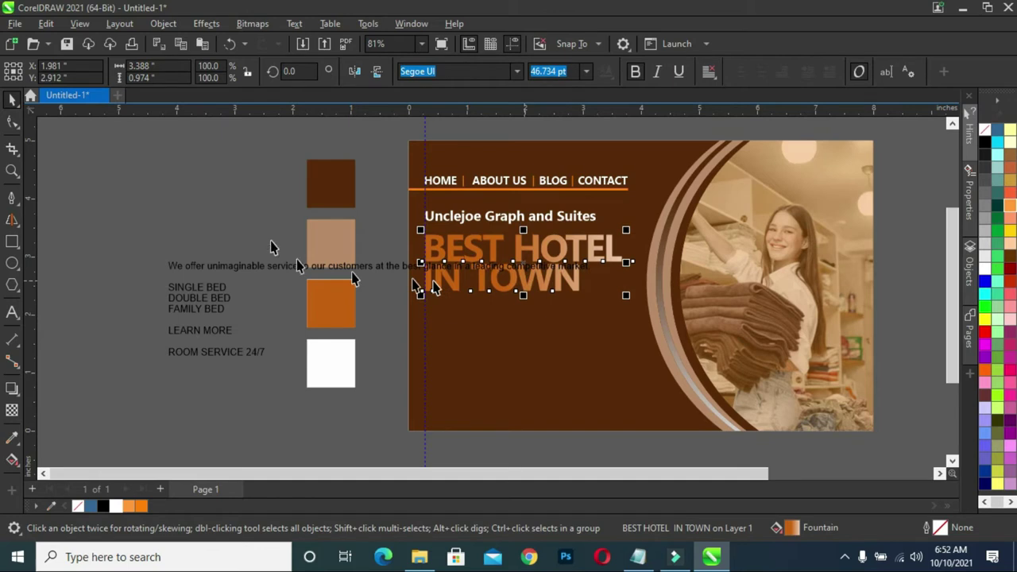
left_click(247, 214)
left_click(266, 267)
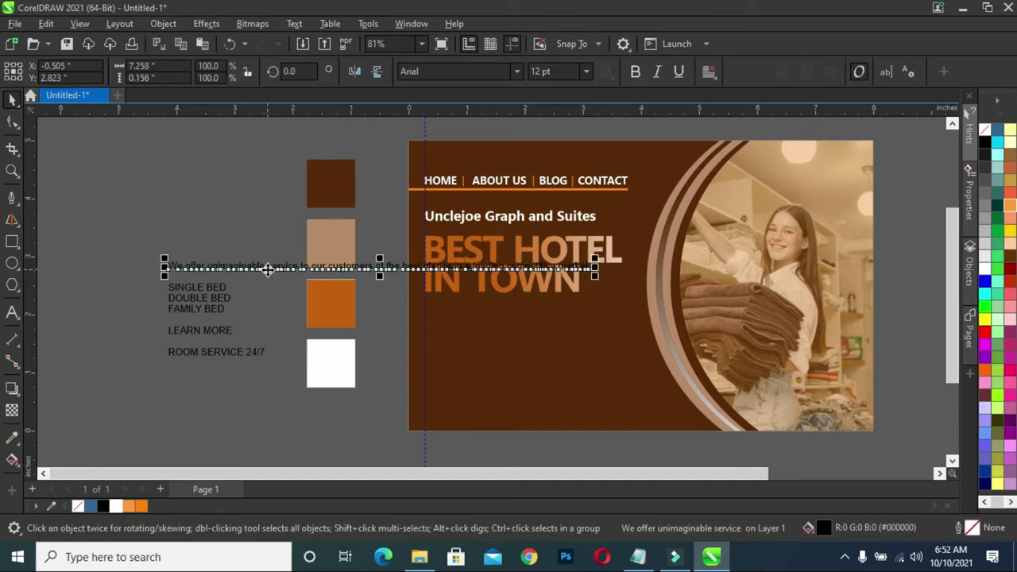
left_click(517, 70)
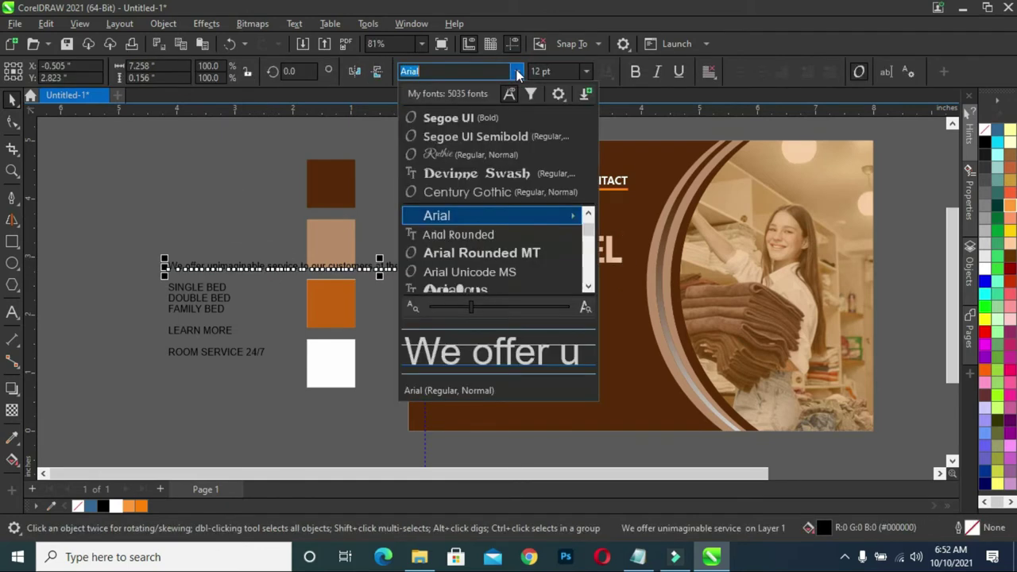
left_click(502, 121)
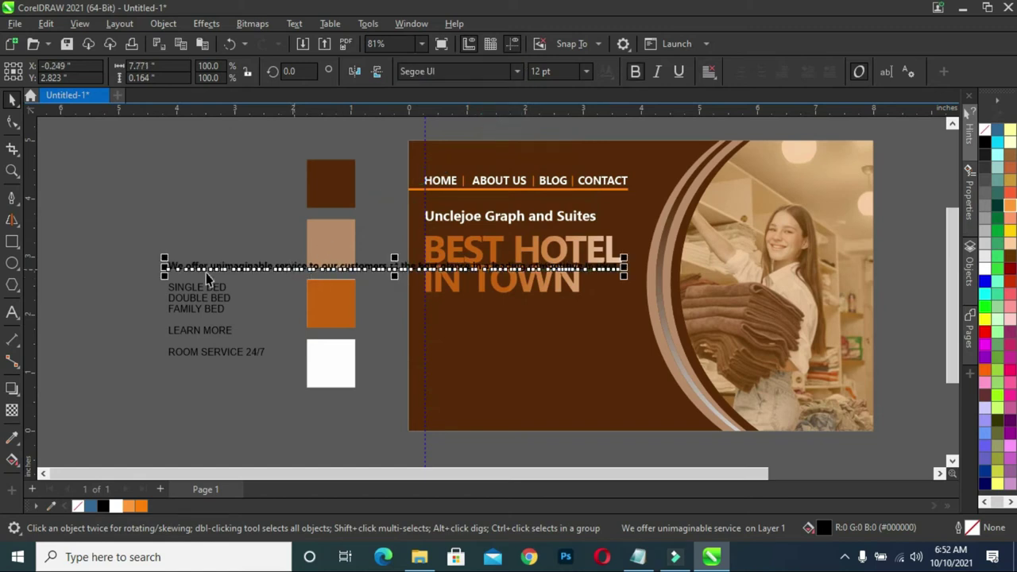
Resize the tagline to about 12.7 pt and move it onto the banner below IN TOWN.
left_click_drag(164, 269, 137, 239)
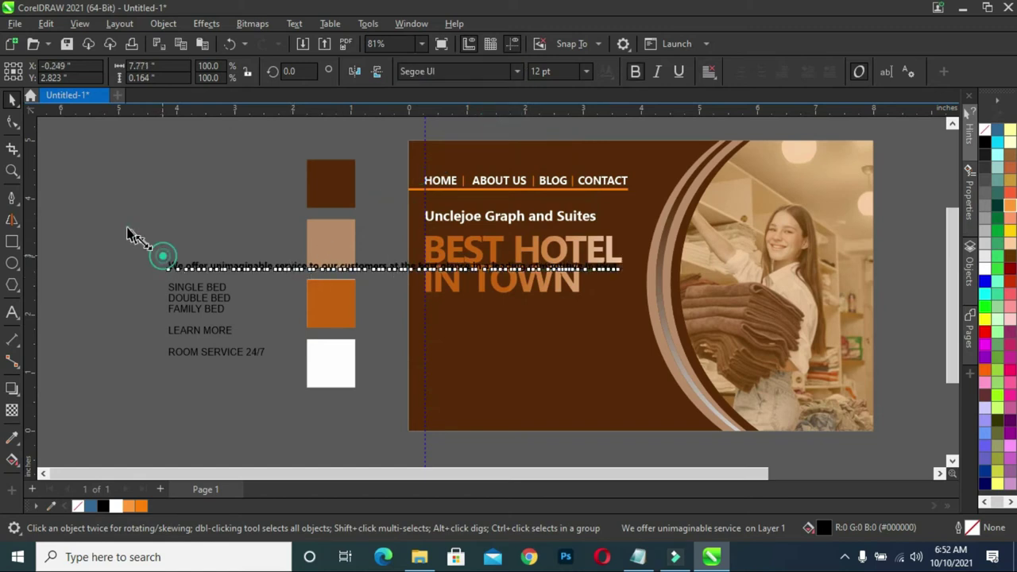
left_click(175, 228)
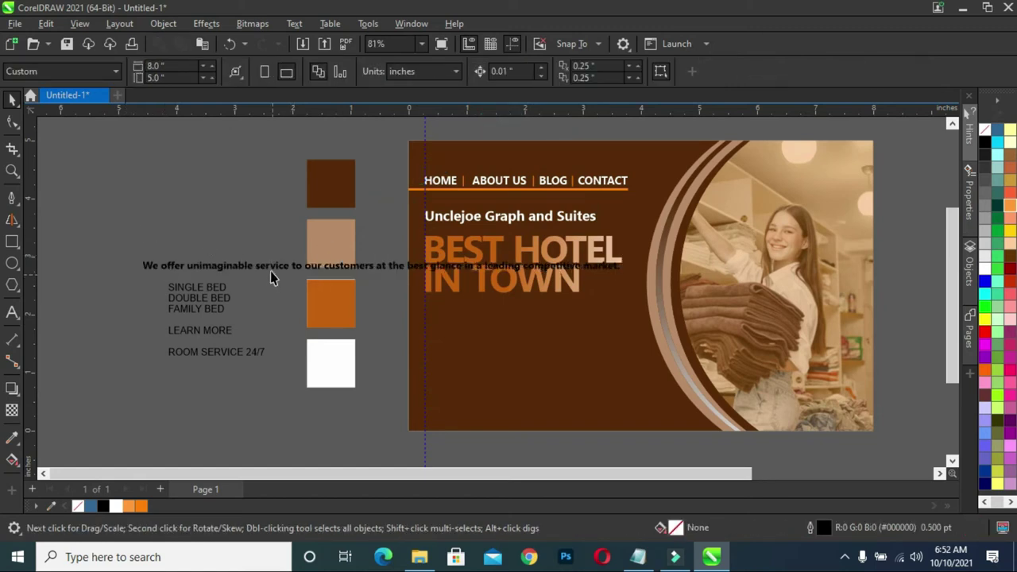
left_click(225, 263)
left_click_drag(225, 262, 195, 250)
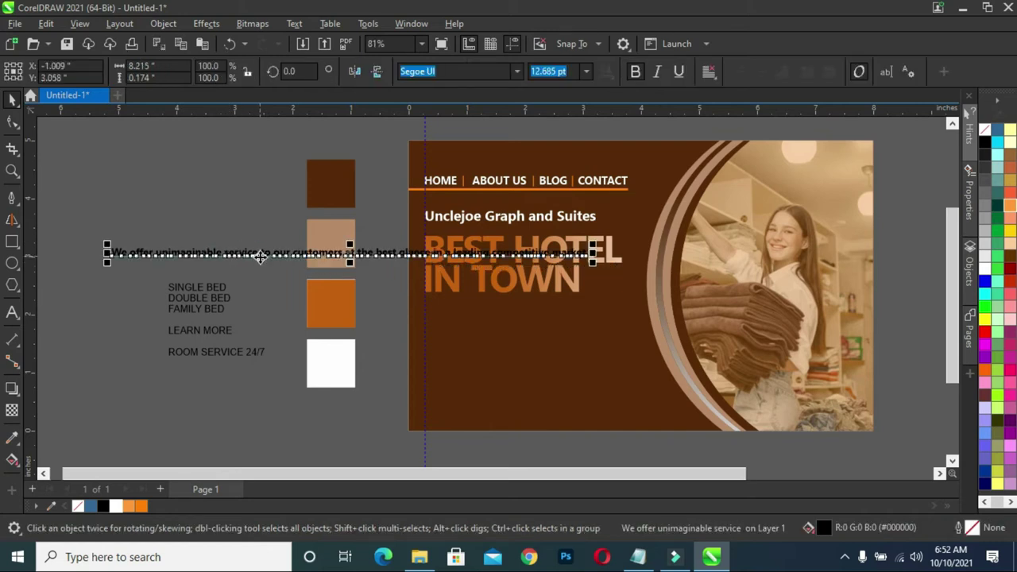
left_click_drag(268, 255, 582, 322)
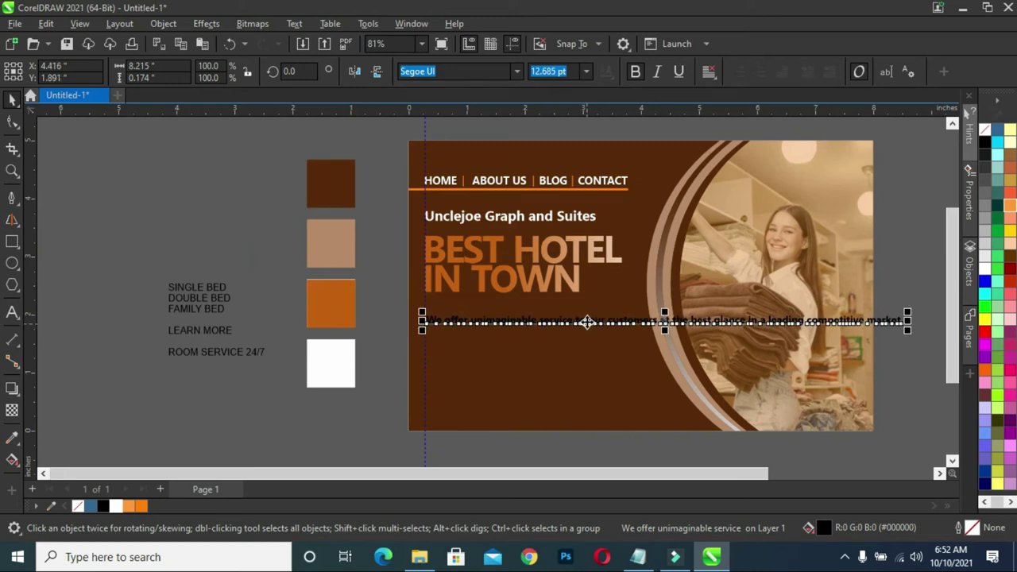
double_click(606, 322)
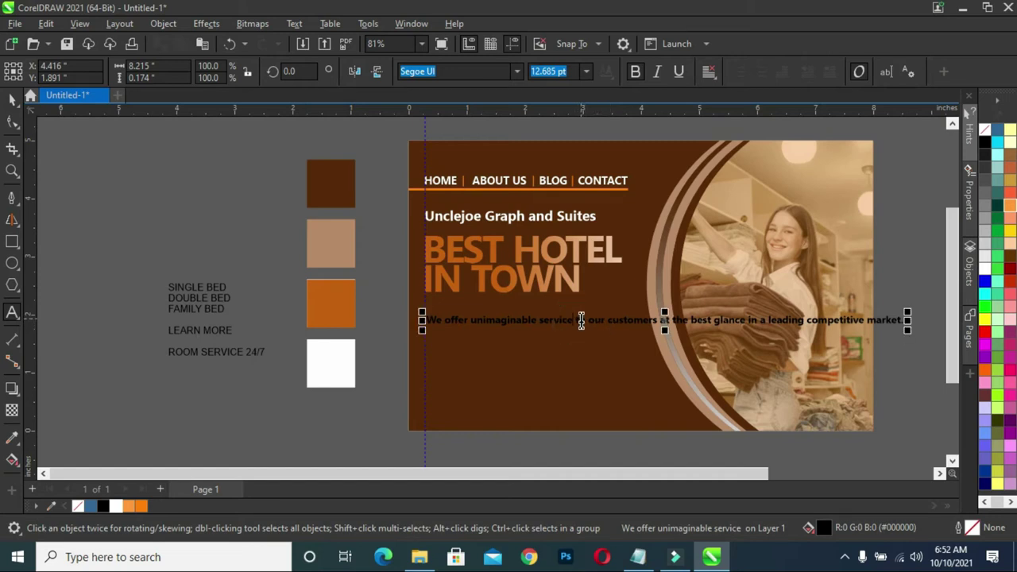
Break the tagline after 'service' and 'glance' into three tightly spaced lines.
scroll(578, 319, "up", 3)
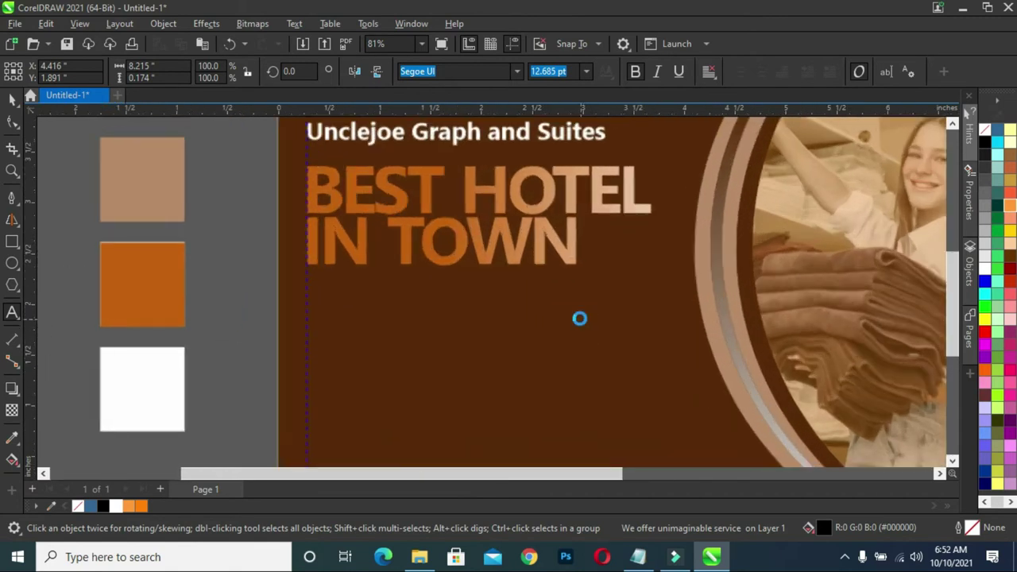
left_click(572, 314)
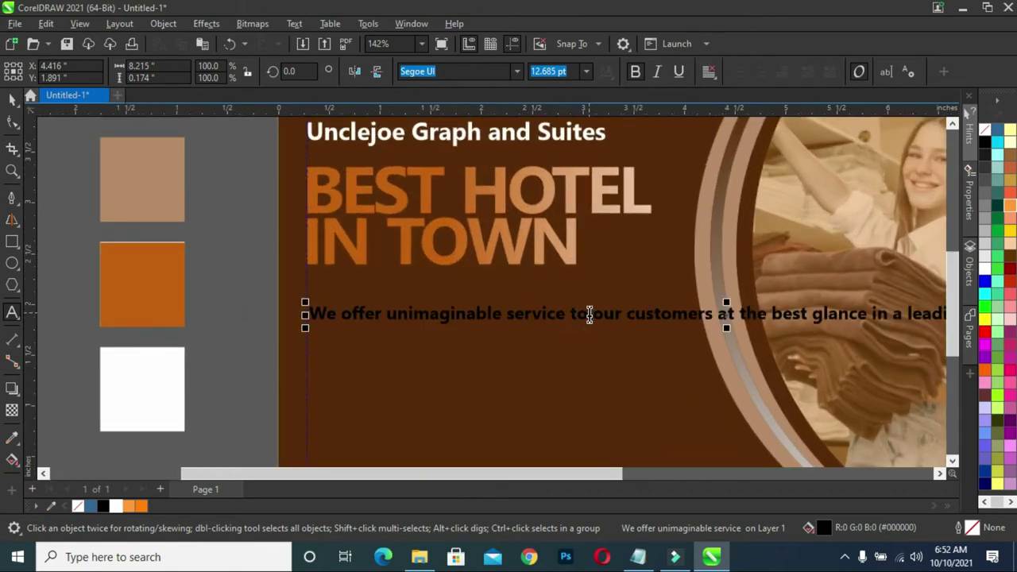
key("Return")
left_click(612, 337)
key("Return")
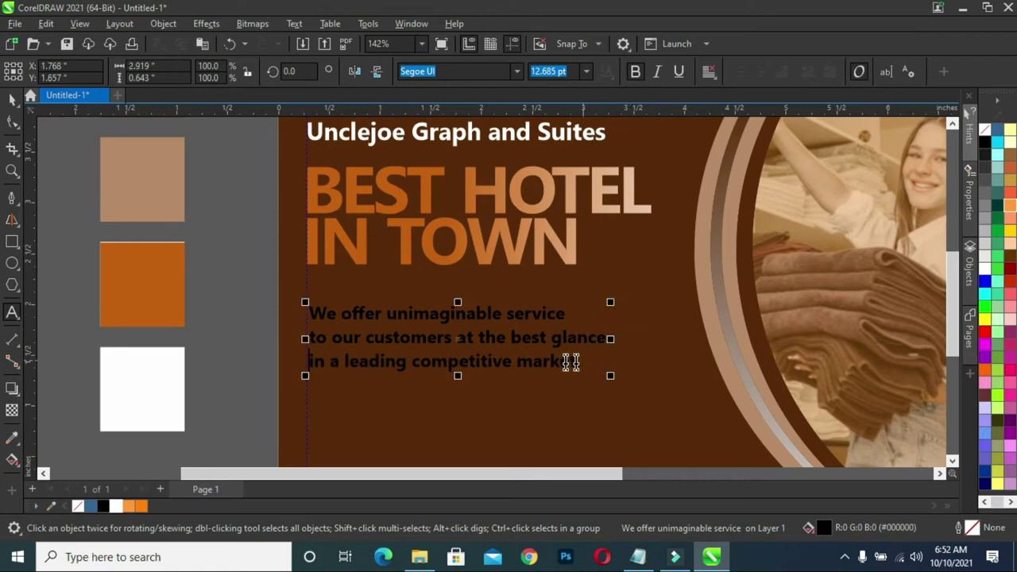
left_click(12, 121)
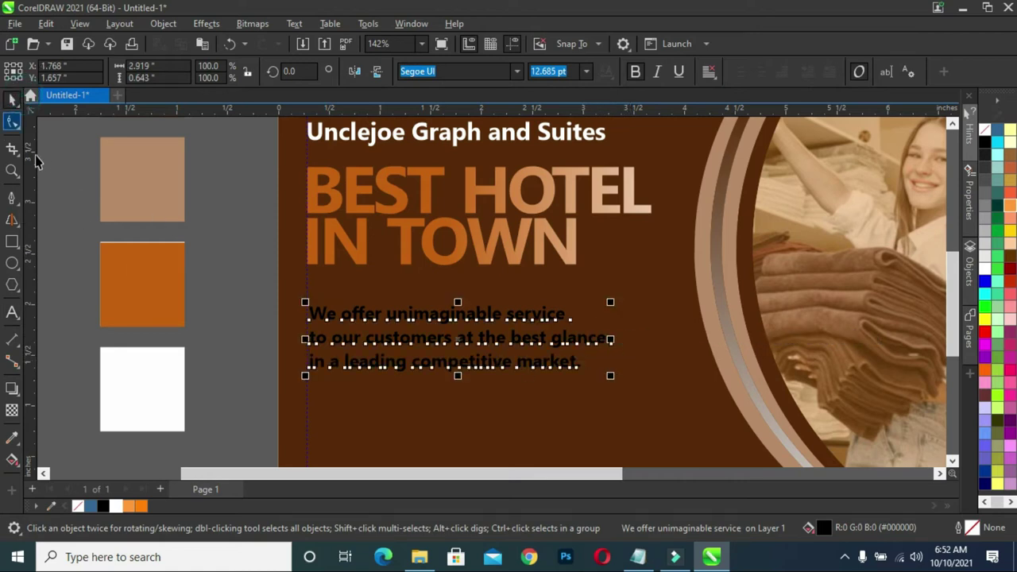
left_click(12, 120)
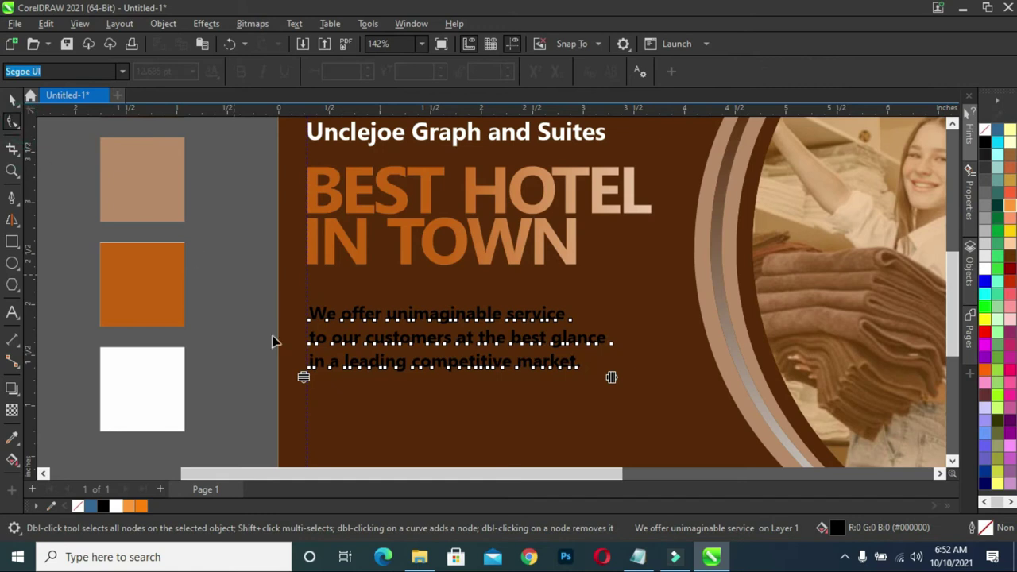
left_click_drag(304, 379, 309, 359)
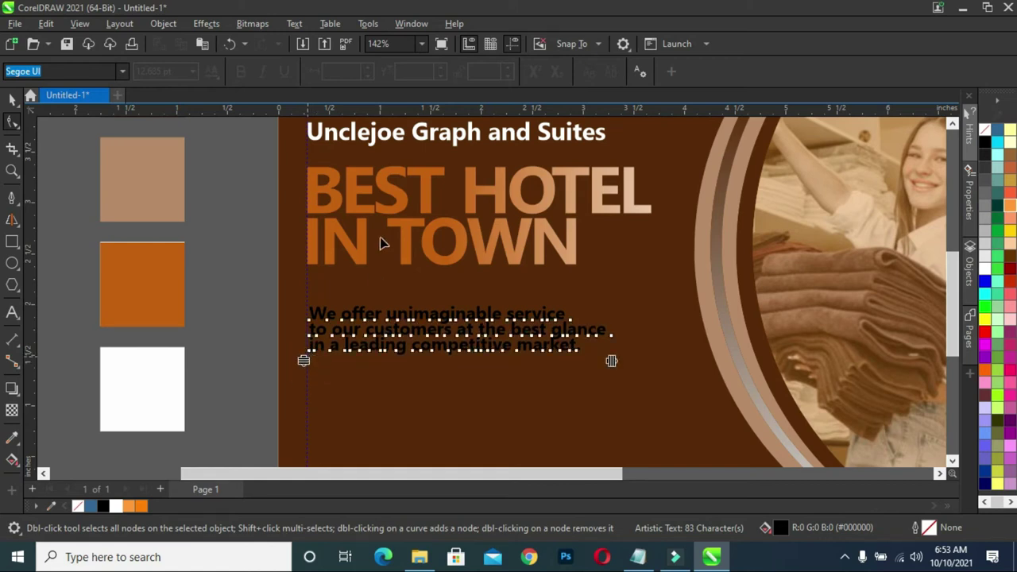
Set the tagline to Segoe UI Semibold and enlarge it to about 14 pt.
left_click(9, 100)
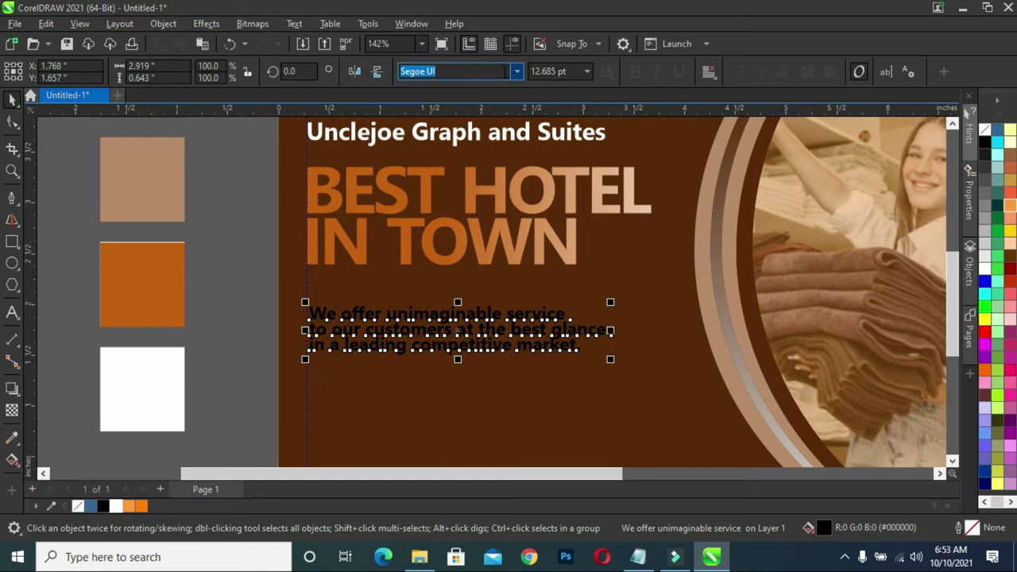
left_click(515, 72)
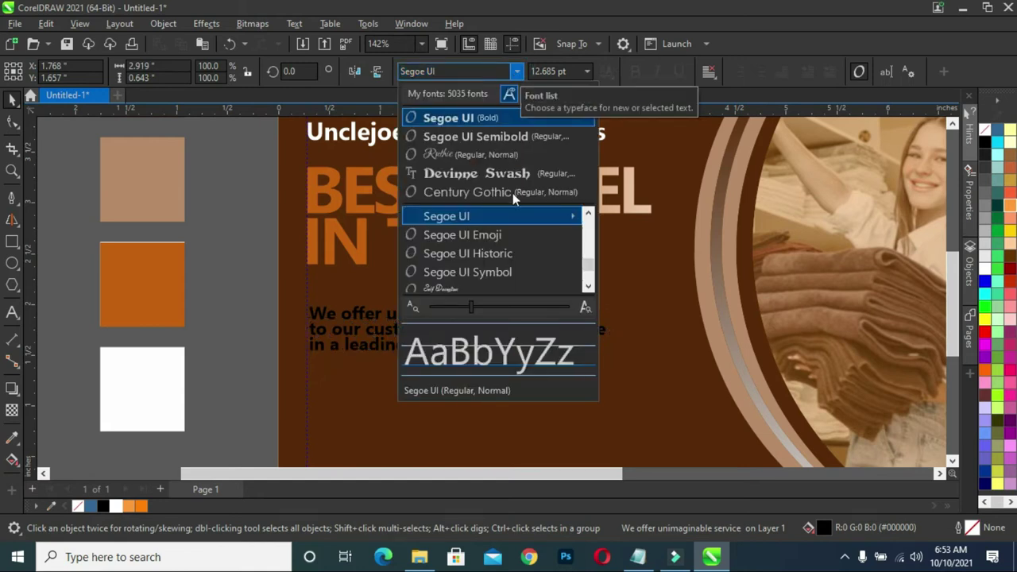
mouse_move(476, 216)
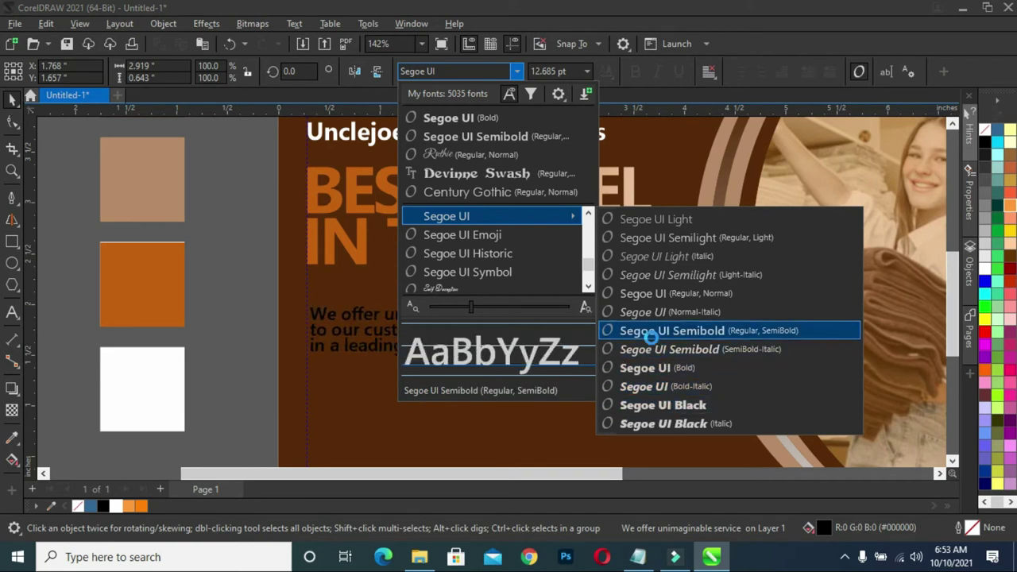
left_click(646, 338)
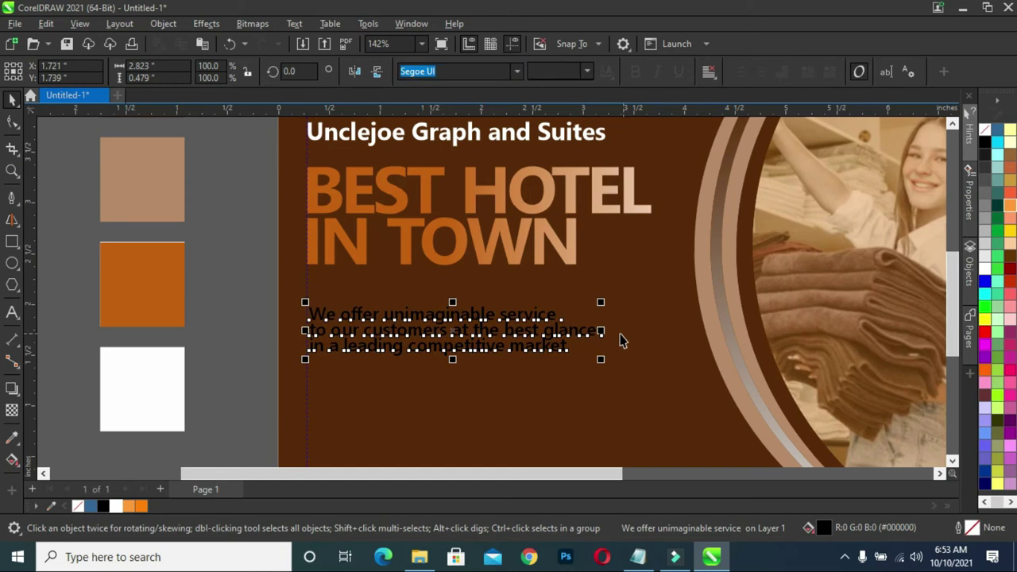
left_click_drag(602, 362, 612, 401)
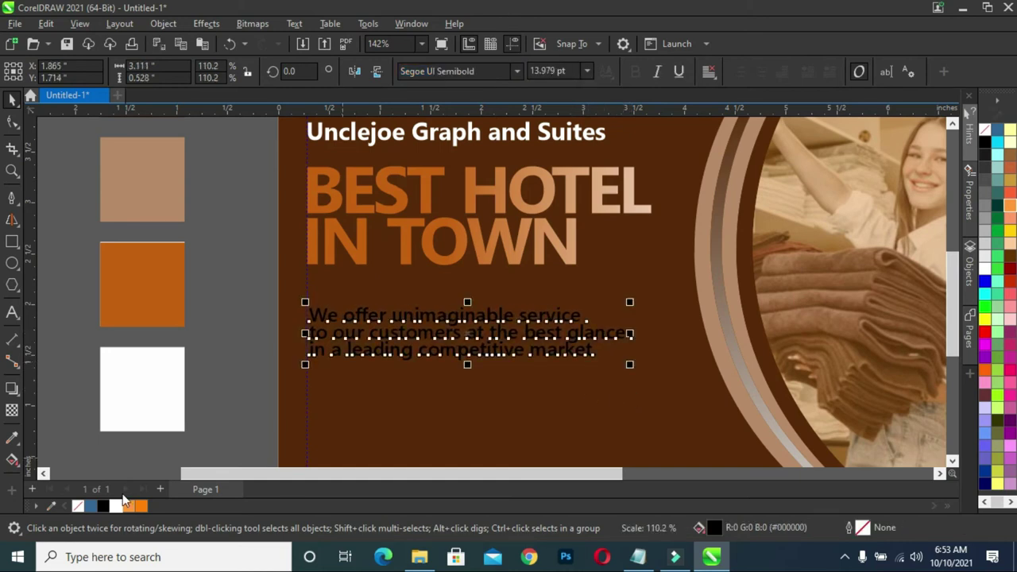
key("Escape")
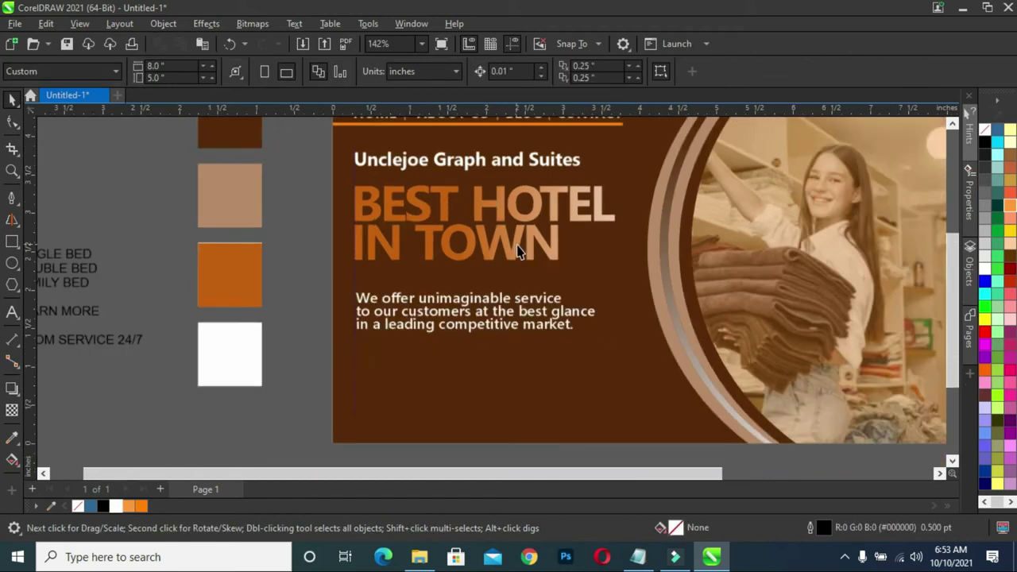
Nudge the tagline left to align with the headline's left edge.
scroll(481, 254, "down", 2)
scroll(556, 287, "down", 1)
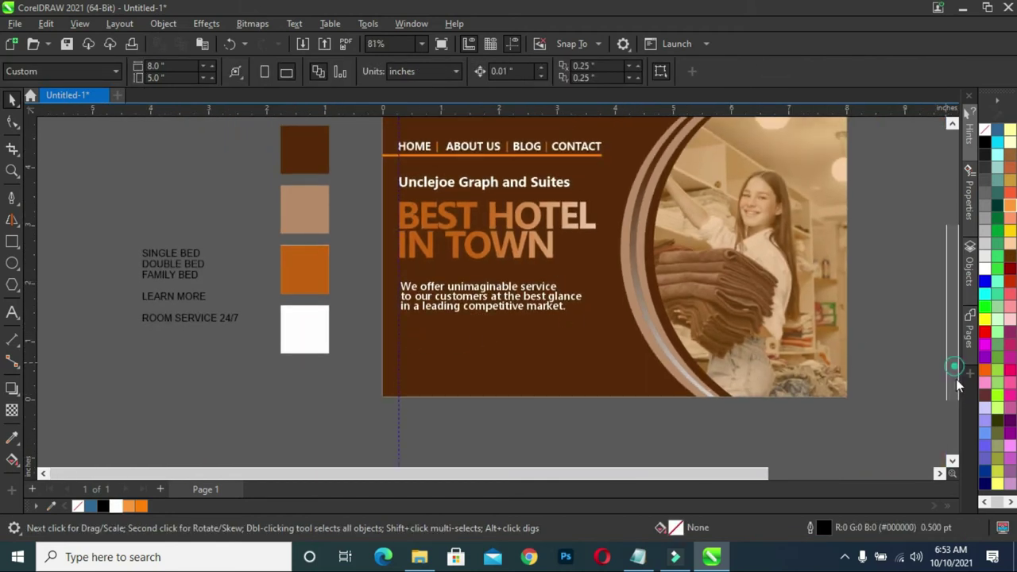
scroll(956, 379, "up", 1)
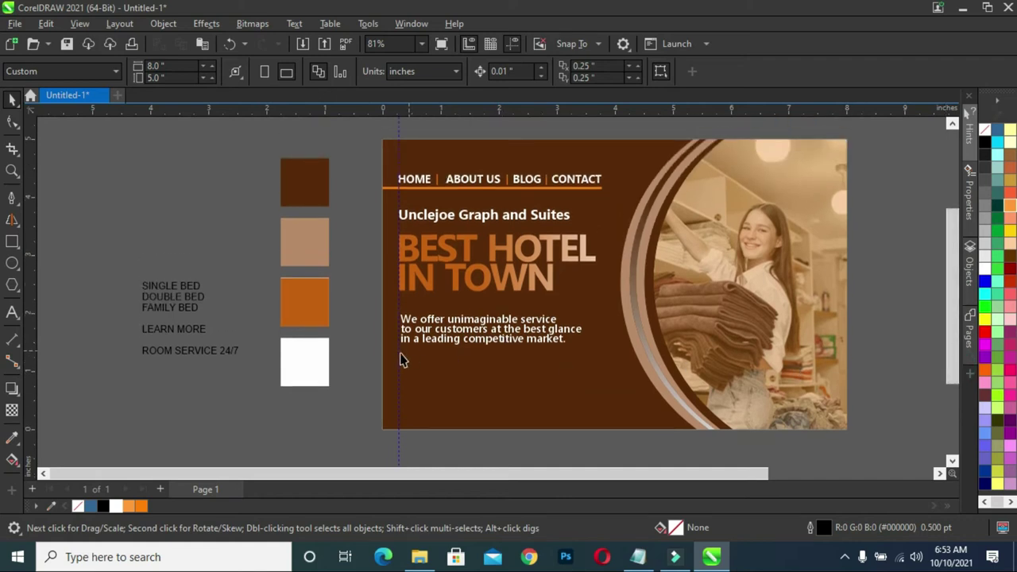
left_click(436, 326)
left_click_drag(471, 326, 469, 326)
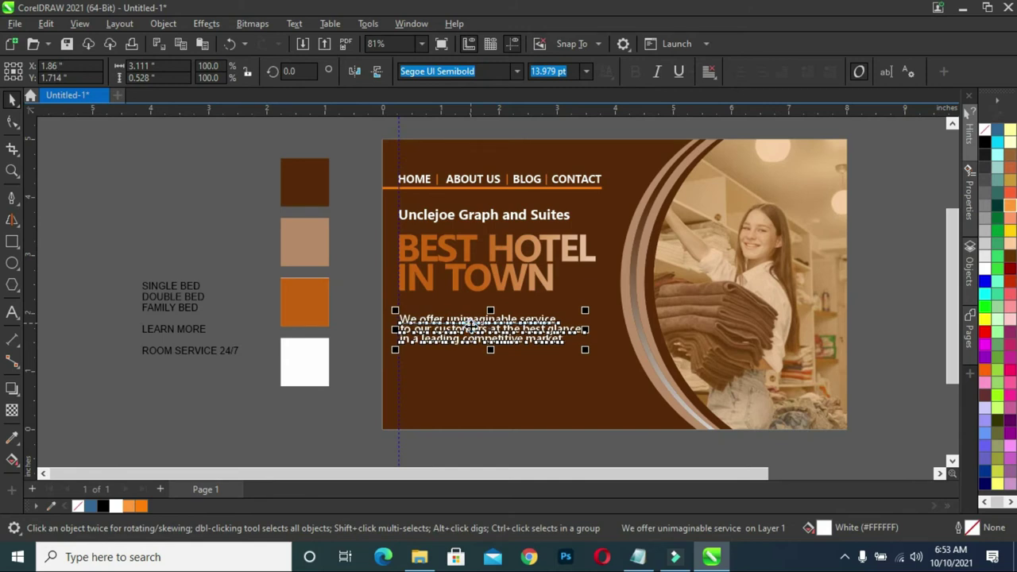
left_click(124, 232)
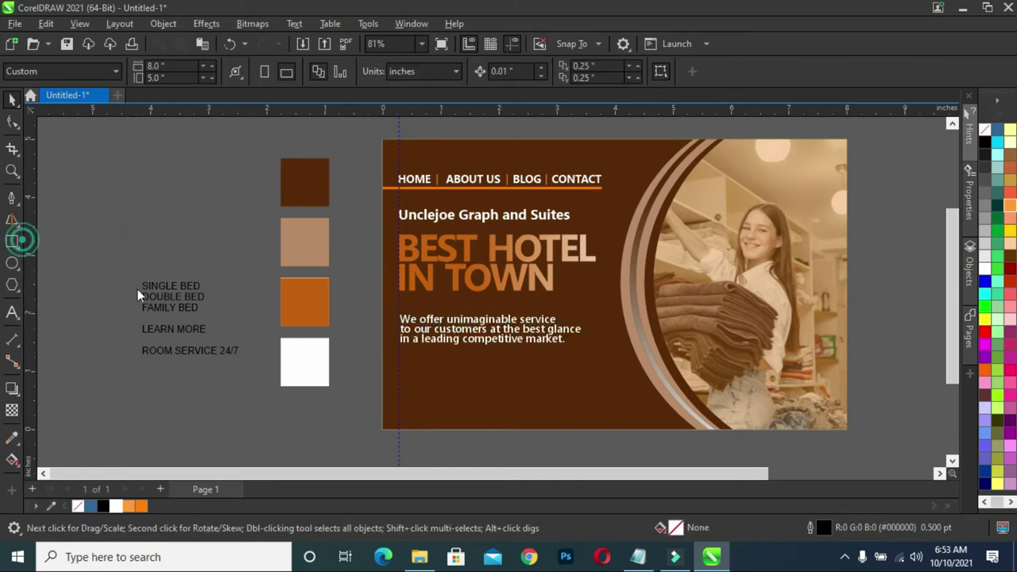
left_click(12, 243)
scroll(469, 377, "up", 2)
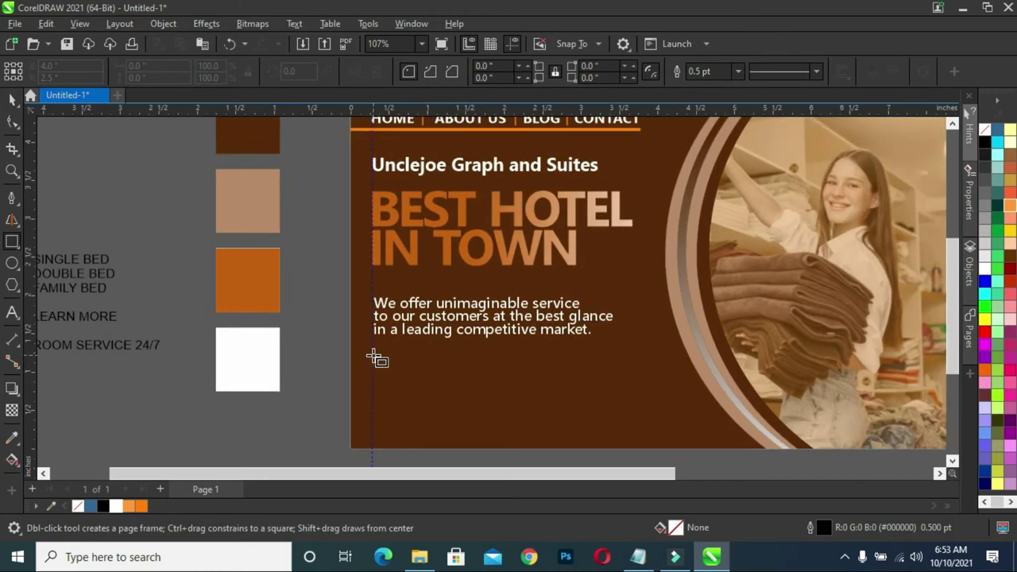
Draw a rectangle below the tagline and round its corners to about 0.068 in.
left_click_drag(373, 361, 501, 387)
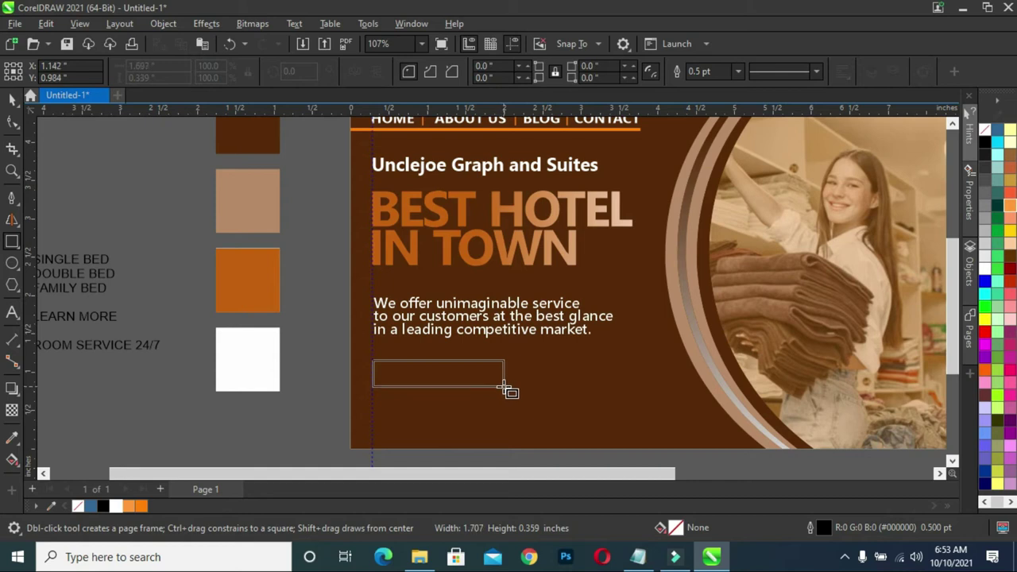
left_click_drag(501, 388, 472, 387)
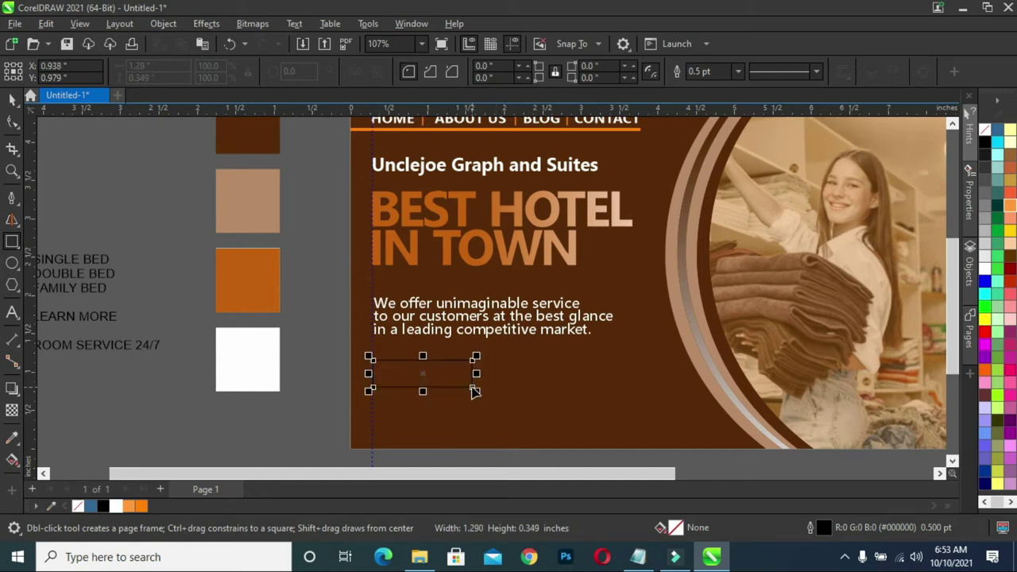
left_click(12, 97)
key("F10")
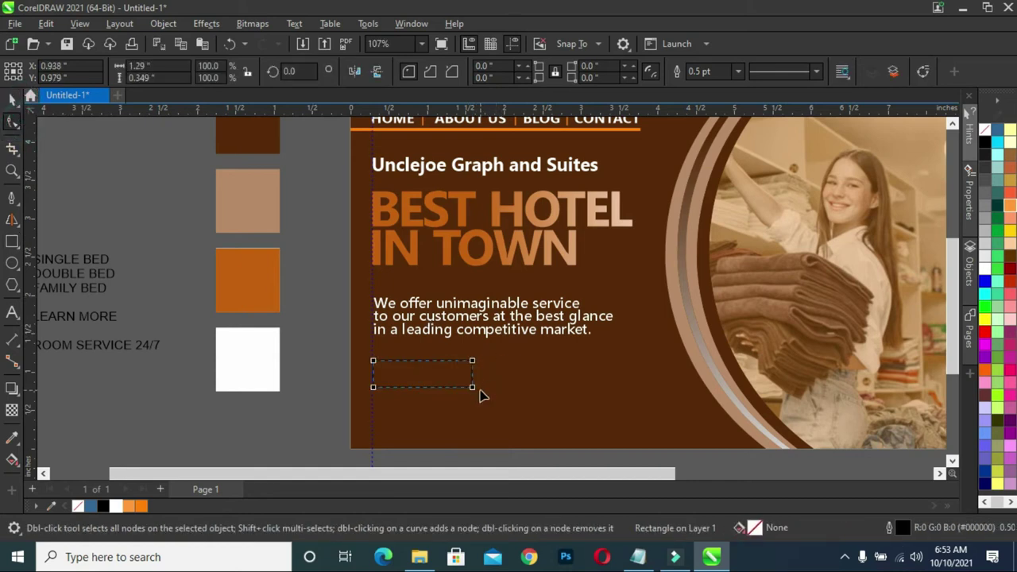
scroll(480, 390, "up", 2)
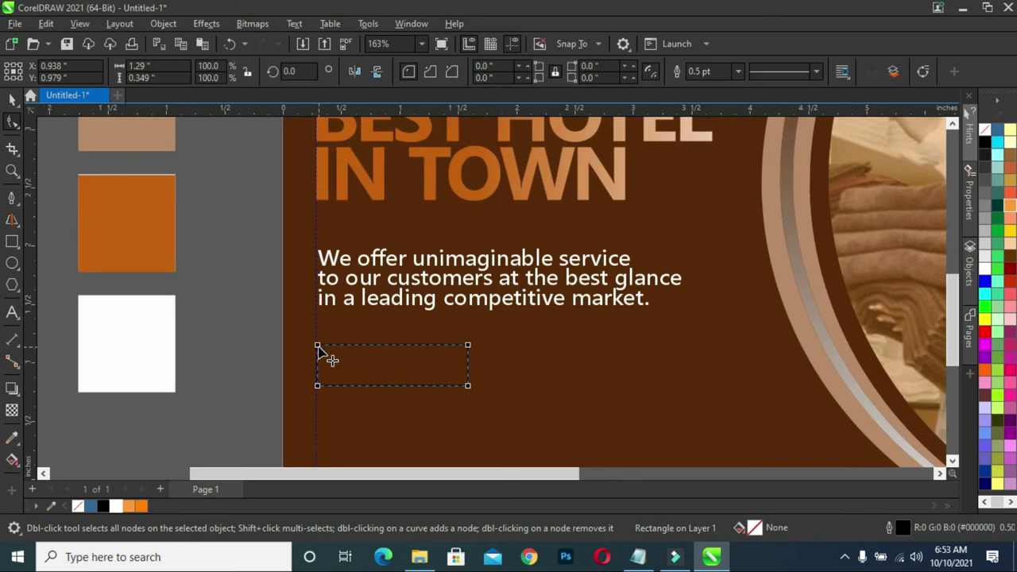
left_click_drag(318, 347, 327, 346)
Shorten the rectangle to about 0.284 in tall and give it a 1.5 pt outline.
left_click(11, 104)
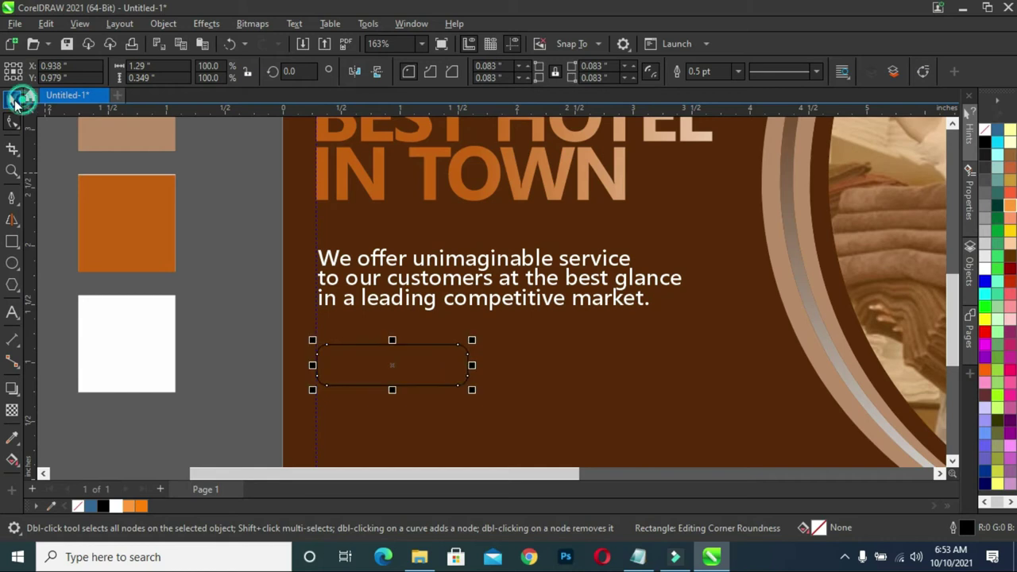
scroll(391, 378, "up", 2)
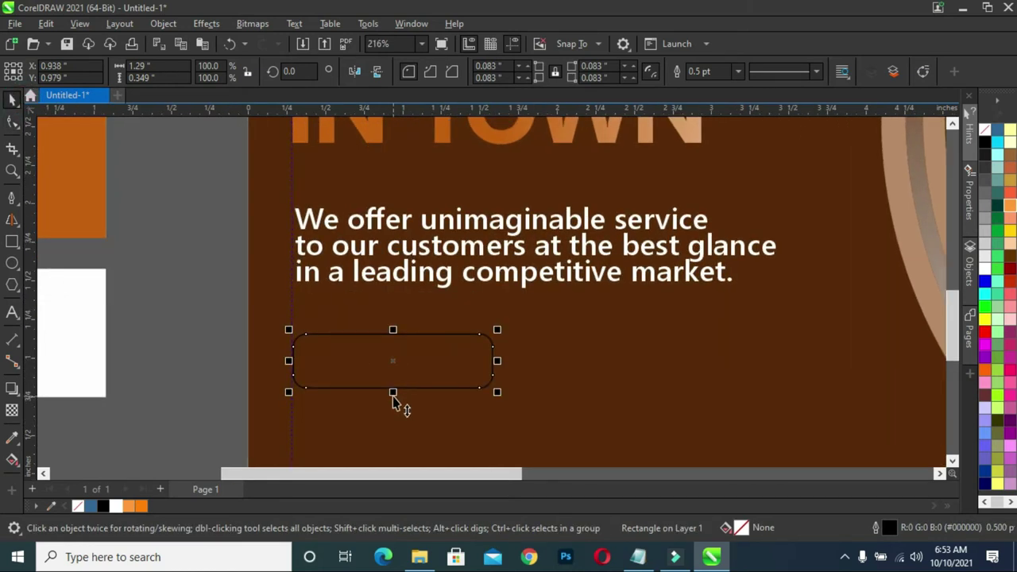
left_click_drag(394, 395, 394, 381)
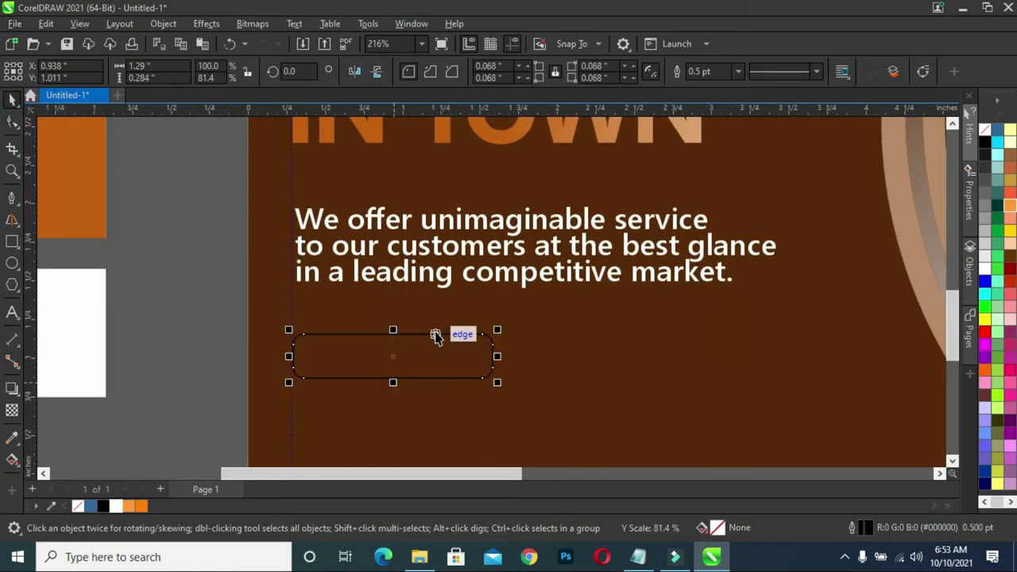
scroll(437, 333, "down", 1)
scroll(437, 333, "down", 1)
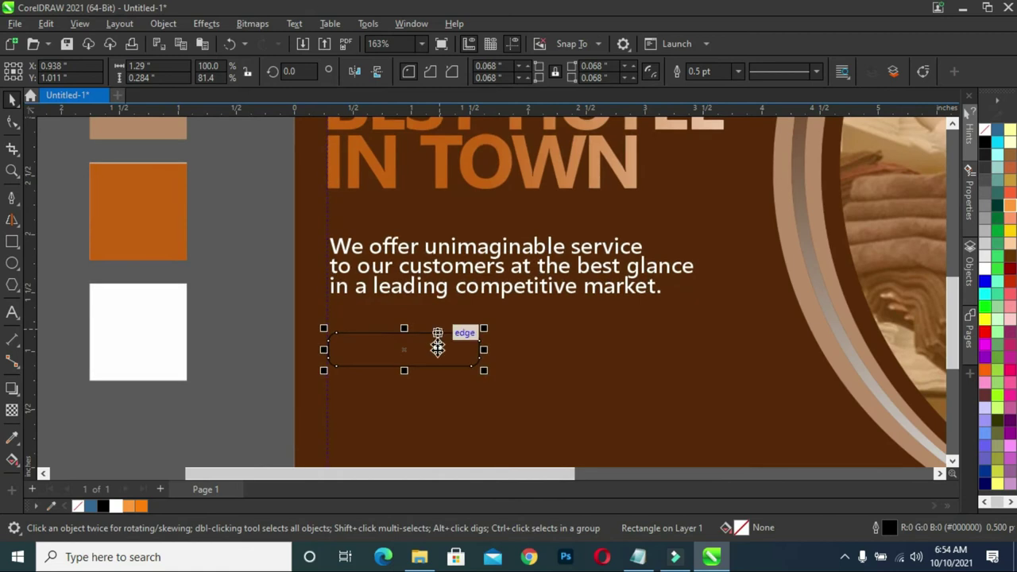
left_click(403, 370)
left_click(738, 71)
left_click(709, 144)
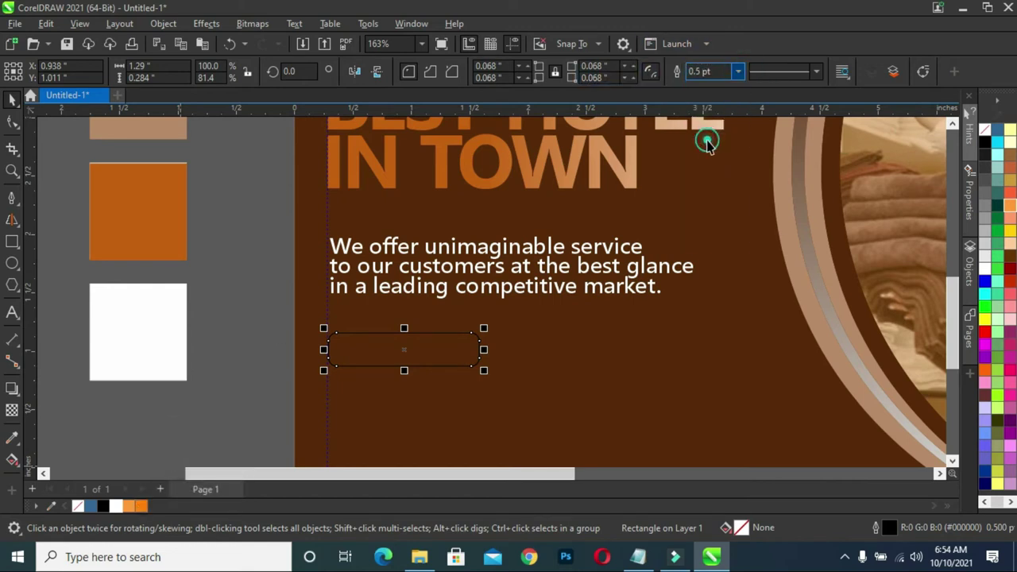
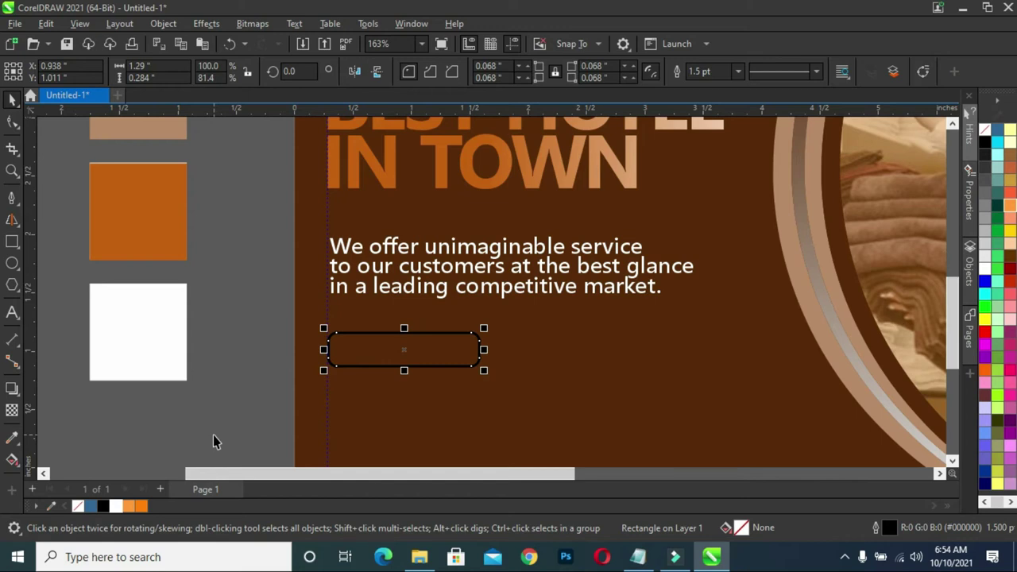
Convert the button outline to an object and give it a linear fountain fill.
key("ctrl+shift+q")
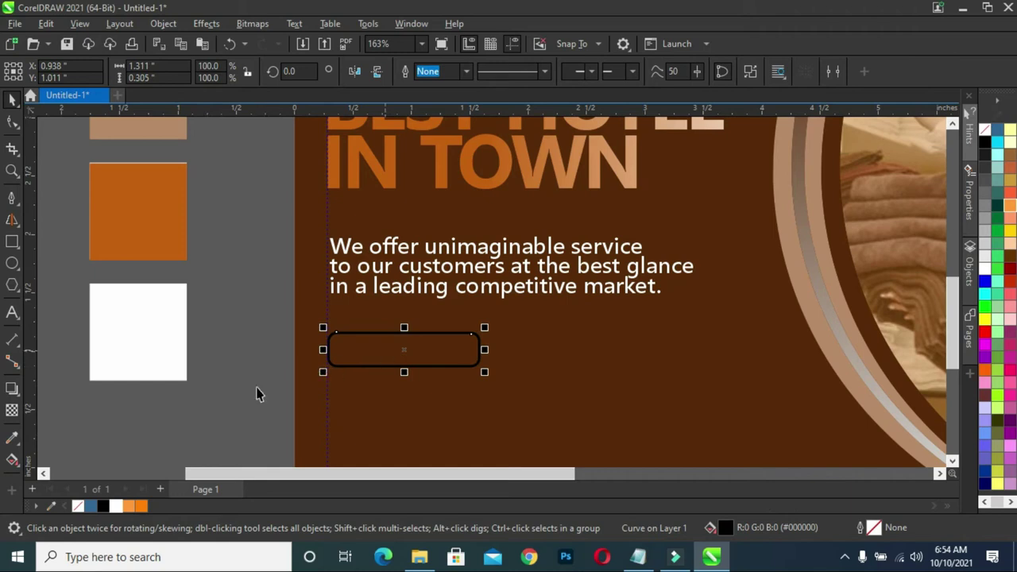
left_click(12, 461)
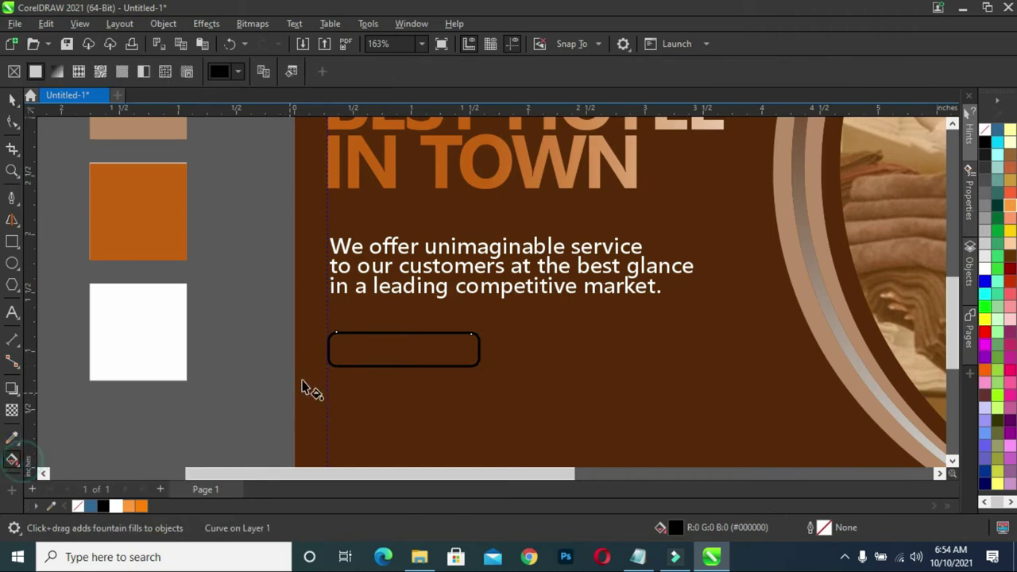
left_click_drag(332, 336, 477, 340)
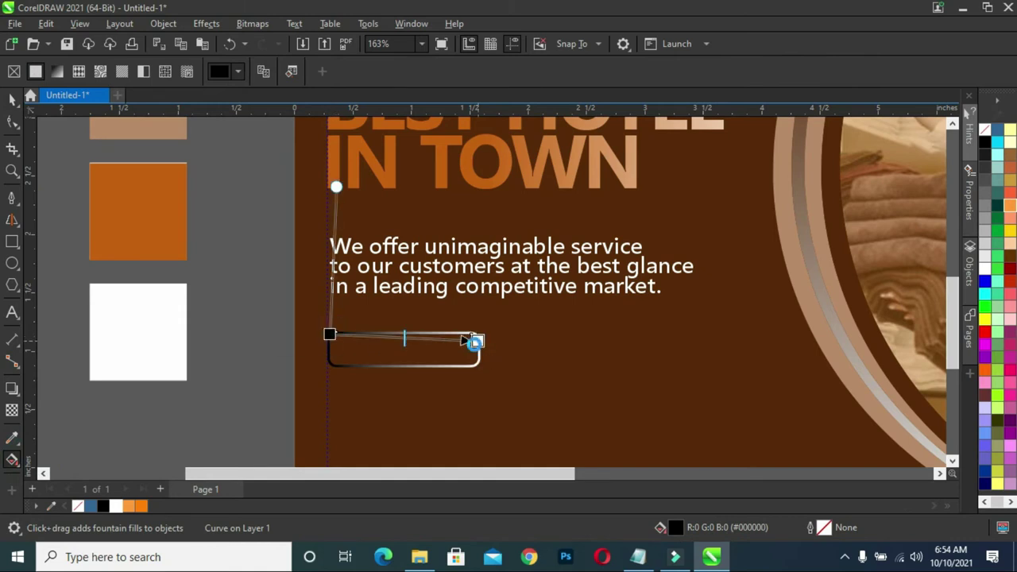
scroll(635, 334, "down", 1)
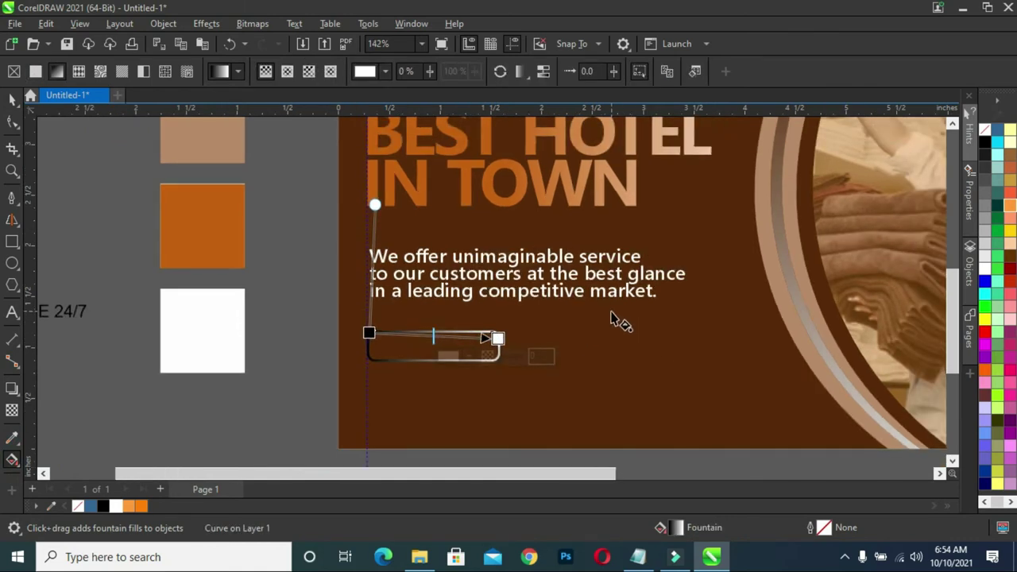
scroll(612, 319, "down", 1)
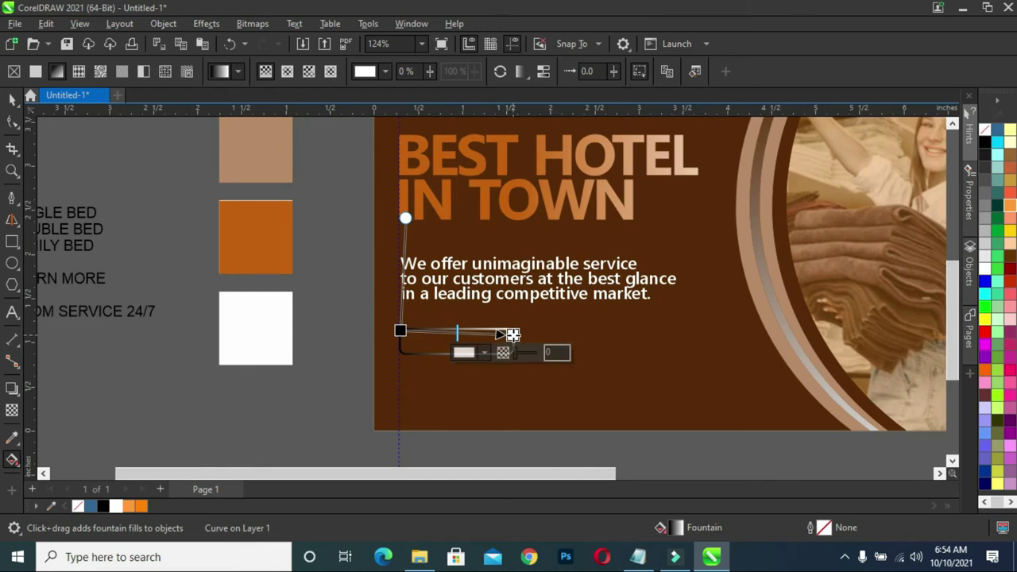
Eyedrop white from the white swatch into the gradient's end node.
left_click(513, 334)
left_click(482, 354)
left_click(592, 323)
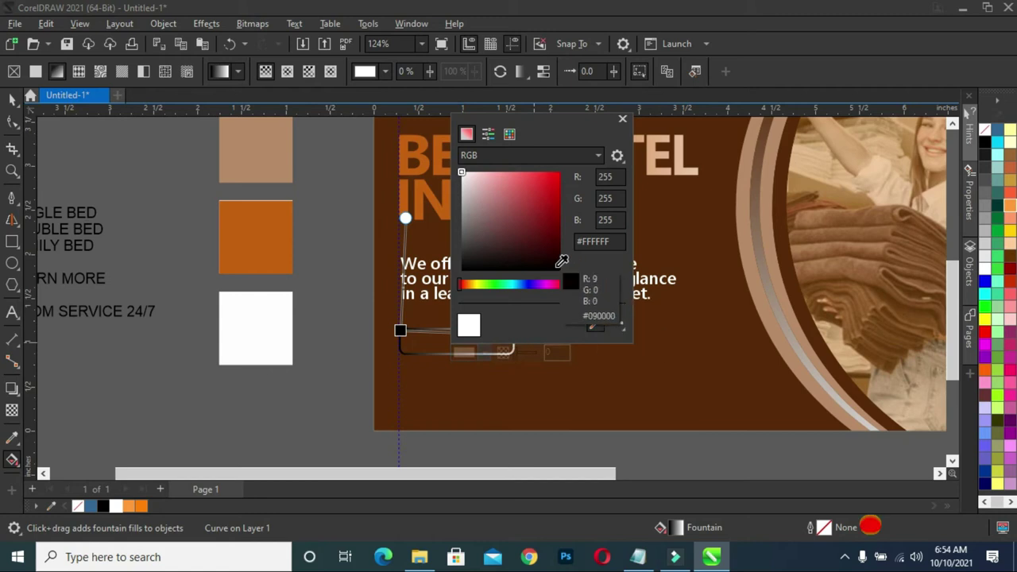
left_click(278, 327)
Eyedrop the orange swatch into the start node, then shift both gradient nodes right.
left_click(399, 329)
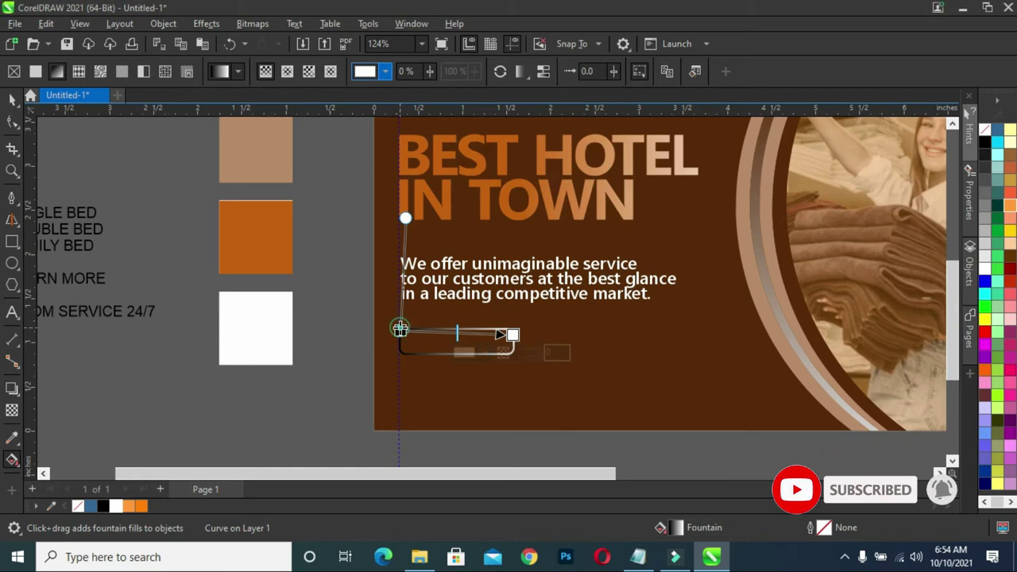
left_click(373, 350)
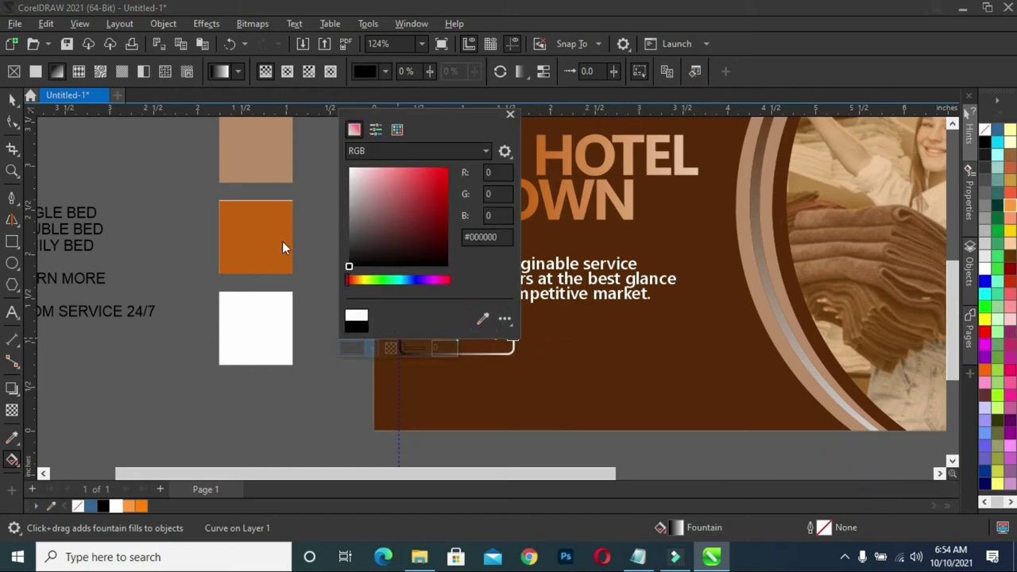
left_click(482, 319)
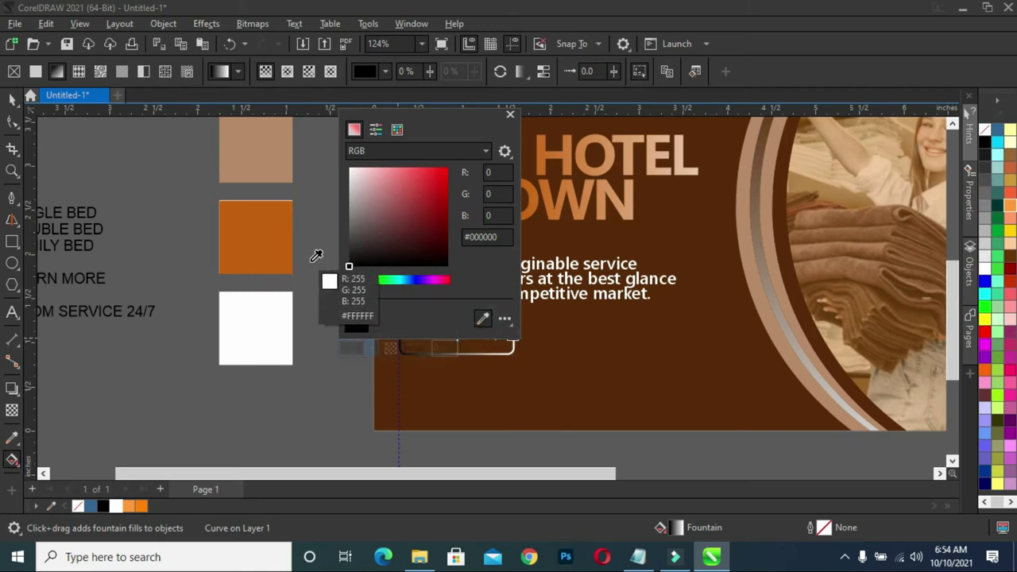
left_click(265, 238)
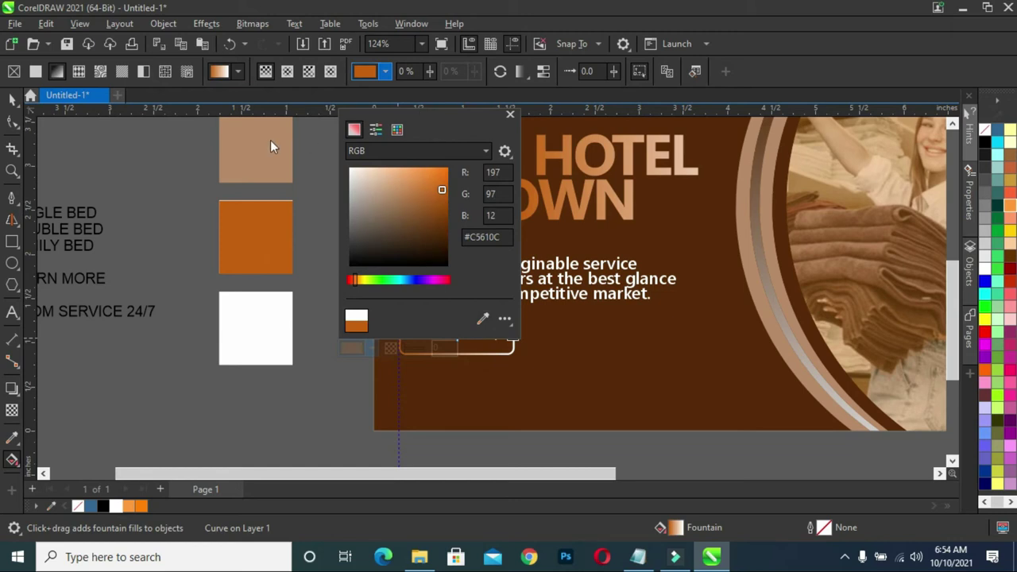
left_click_drag(465, 115, 803, 197)
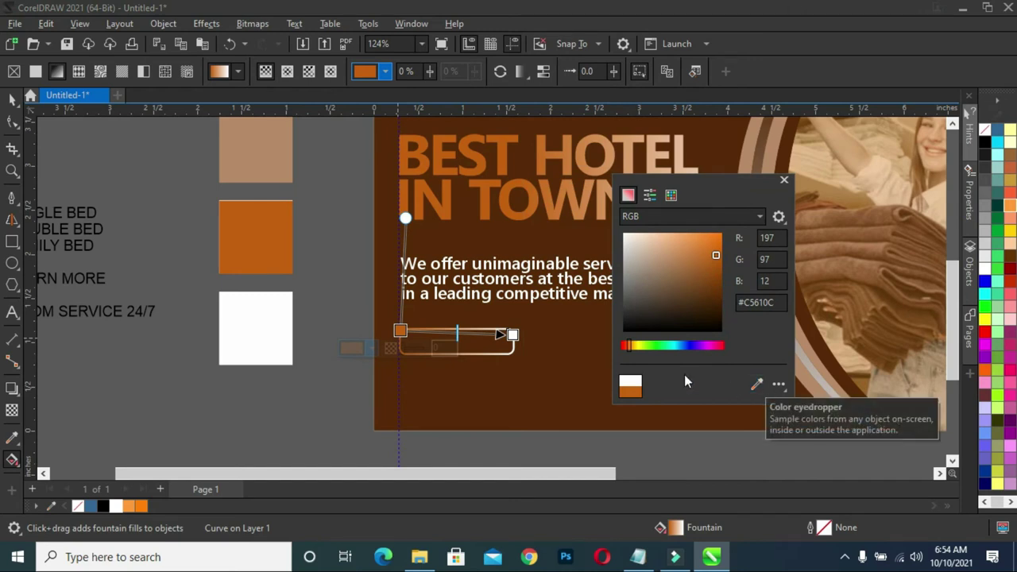
left_click(401, 331)
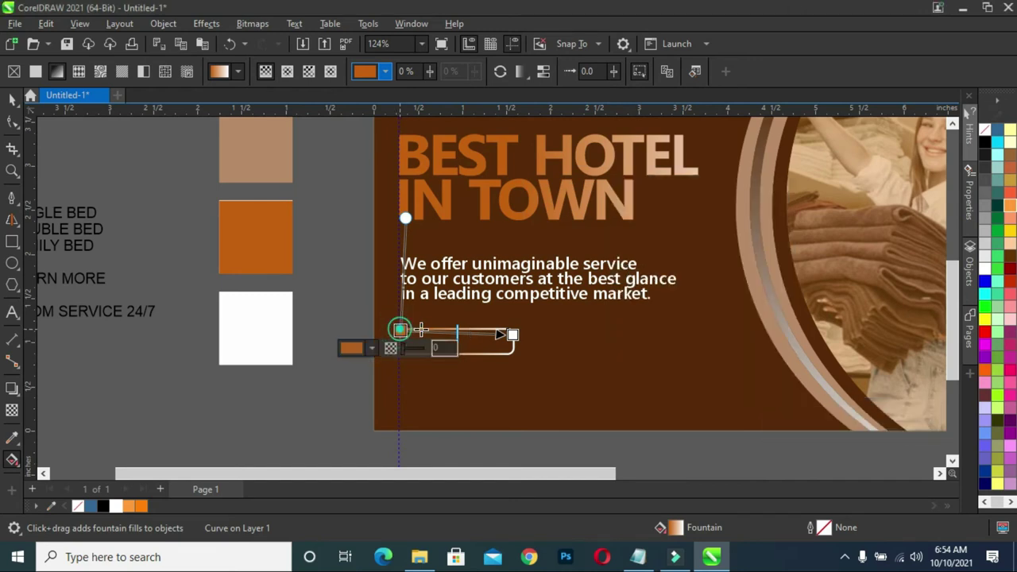
left_click_drag(399, 331, 451, 328)
mouse_move(513, 335)
left_mouse_down()
mouse_move(573, 330)
mouse_move(564, 333)
left_mouse_up()
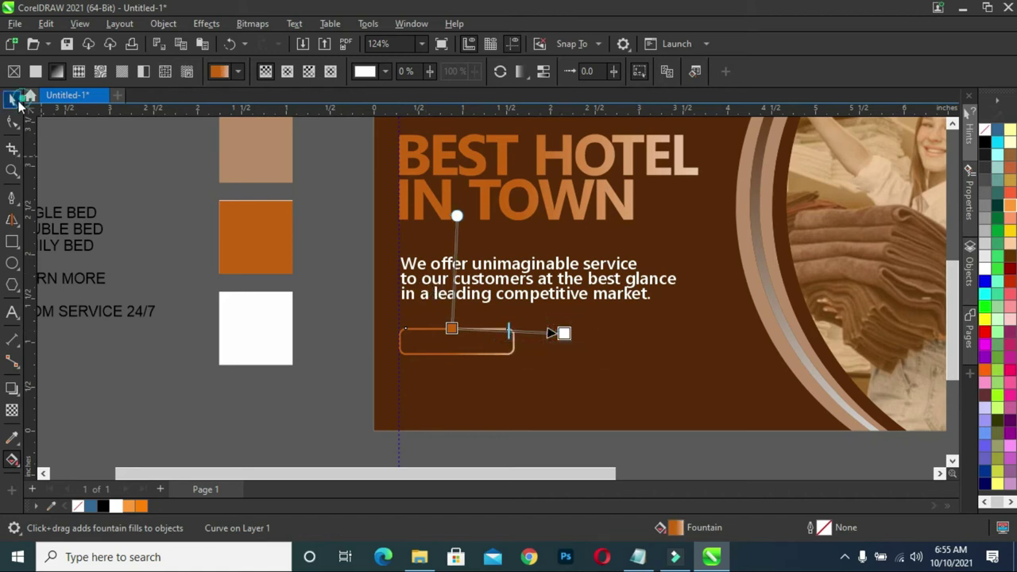
Duplicate the orange gradient button twice to its right and scale the three-button row down.
left_click(12, 100)
left_click(91, 172)
left_click(484, 346)
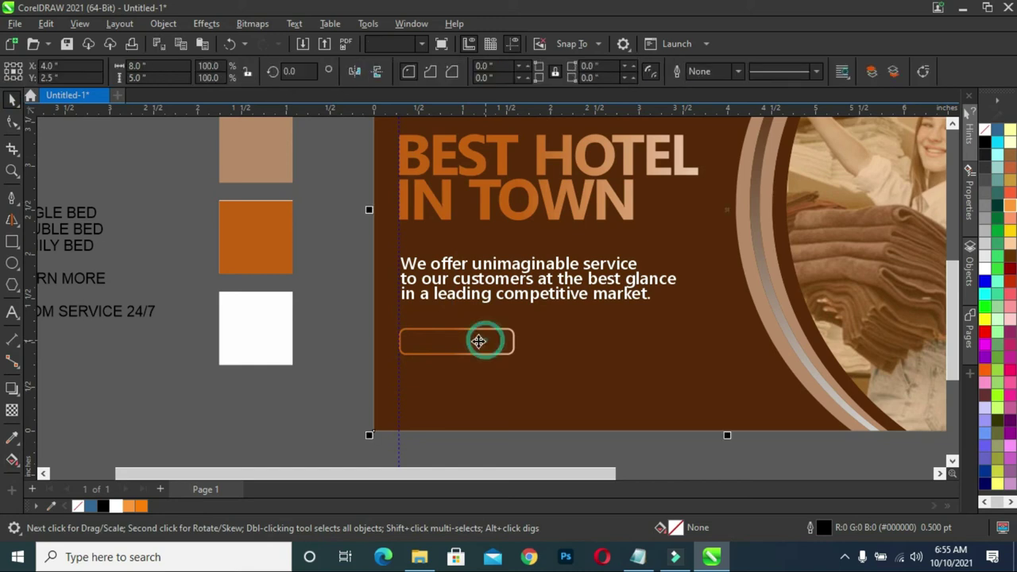
left_click(466, 330)
left_click_drag(456, 342, 579, 345)
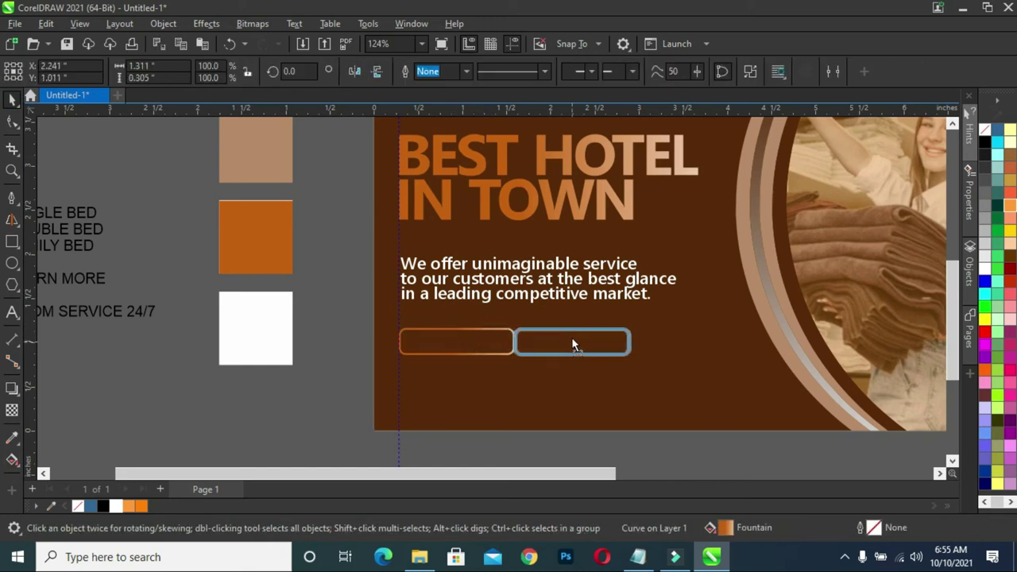
right_click(579, 339)
mouse_move(579, 339)
left_mouse_down()
mouse_move(702, 347)
mouse_move(703, 338)
left_mouse_up()
mouse_move(329, 309)
left_mouse_down()
mouse_move(789, 372)
mouse_move(719, 363)
left_mouse_up()
left_click(325, 386)
Move the SINGLE BED, DOUBLE BED and FAMILY BED text below the white square.
scroll(404, 340, "down", 1)
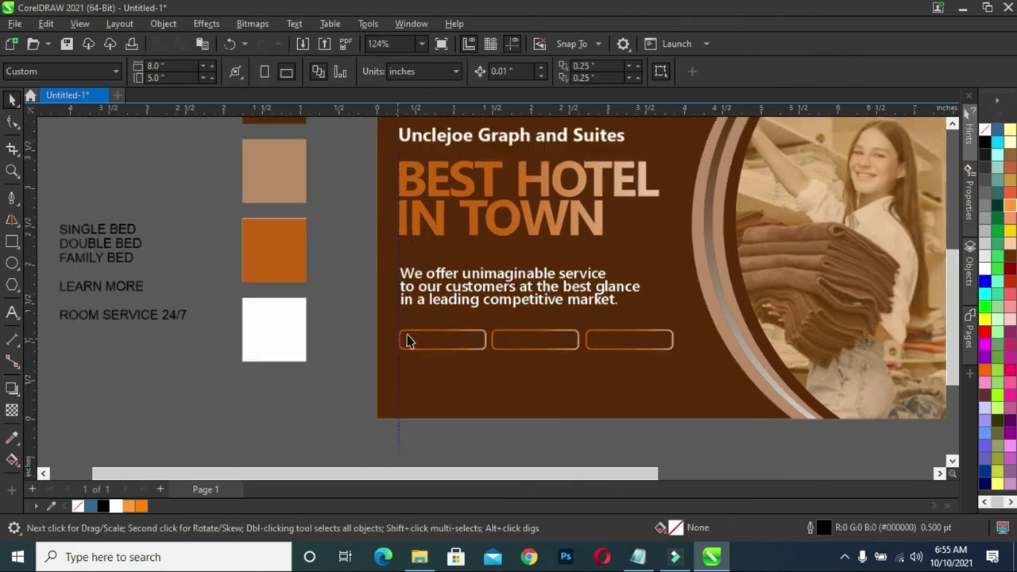
scroll(520, 352, "up", 1)
scroll(522, 354, "up", 1)
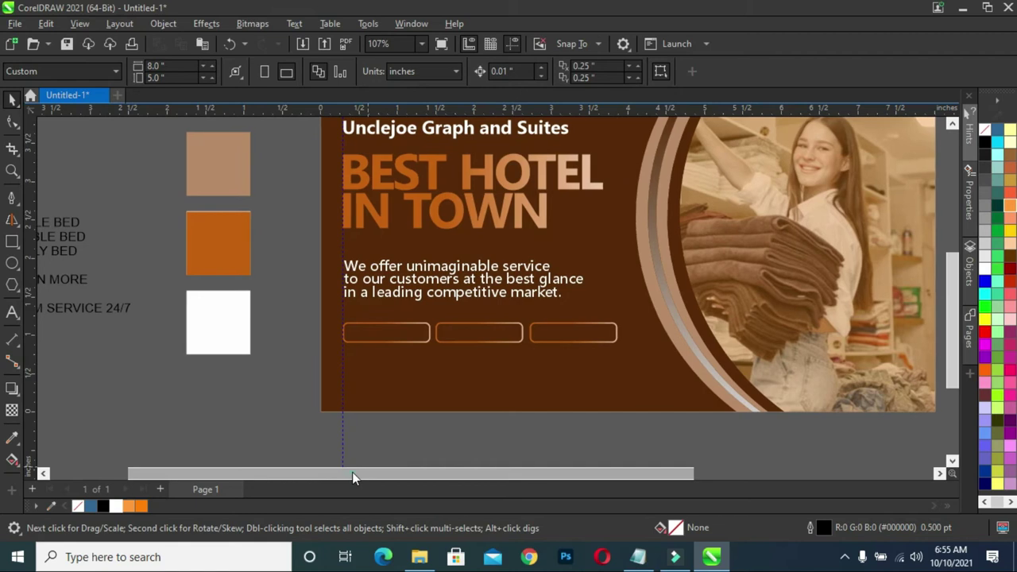
left_click_drag(352, 471, 308, 480)
left_click_drag(66, 209, 181, 266)
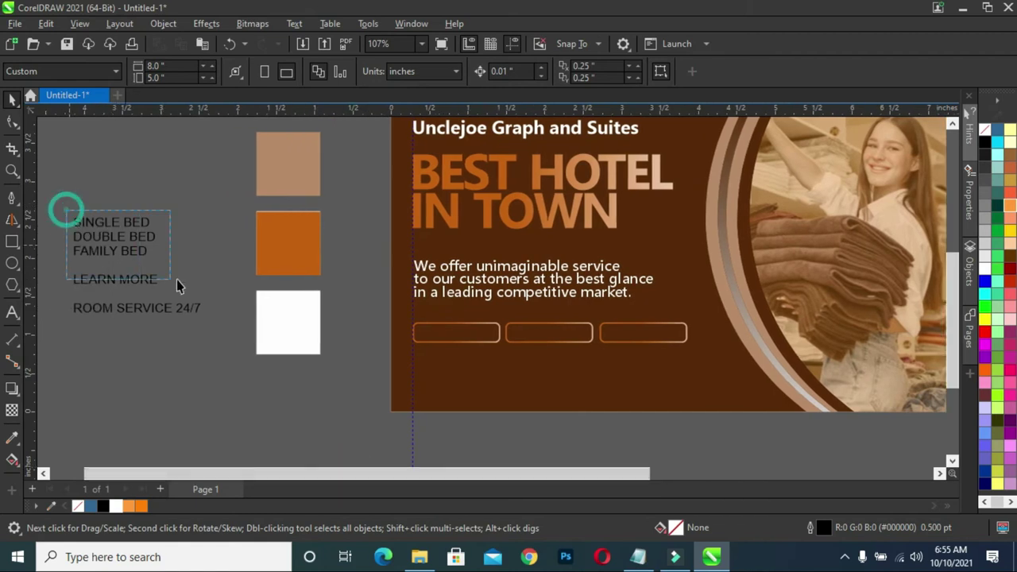
mouse_move(115, 234)
left_mouse_down()
mouse_move(357, 391)
mouse_move(330, 410)
left_mouse_up()
Make the bed text bold white Segoe UI Semibold, enlarged to 13.809 pt.
left_click(515, 72)
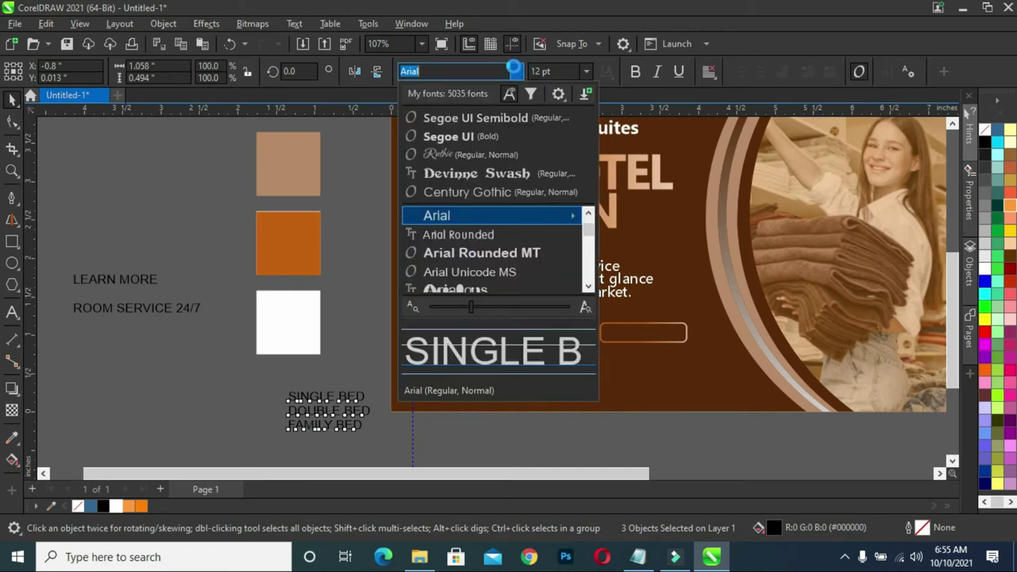
left_click(489, 118)
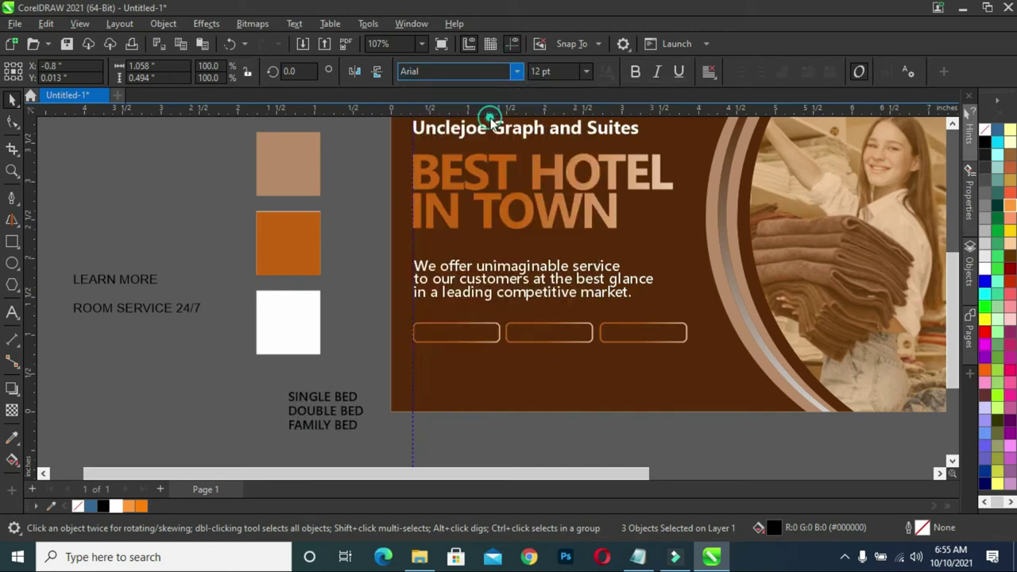
left_click(516, 72)
left_click(500, 116)
key("ctrl+b")
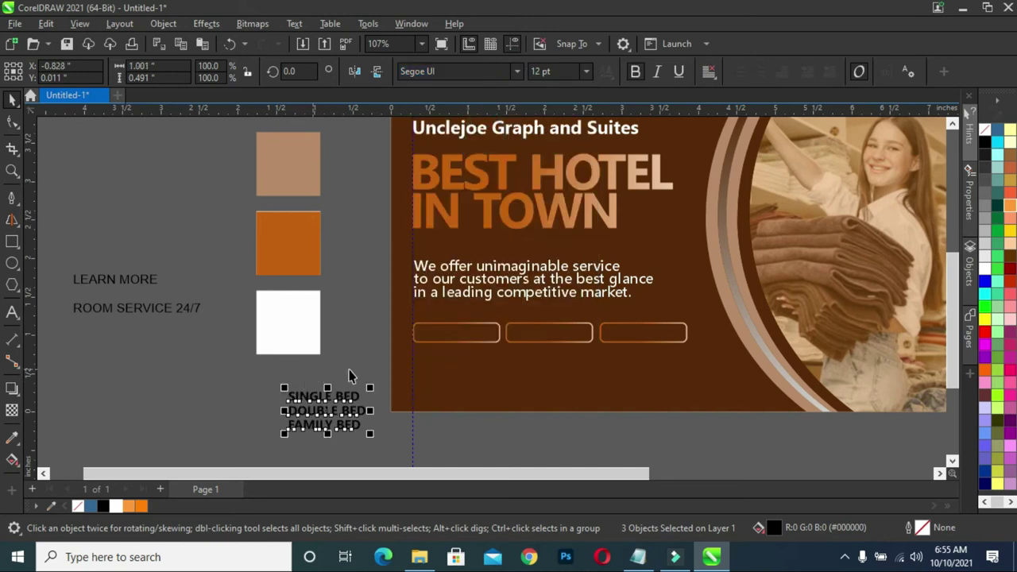
left_click_drag(369, 389, 381, 383)
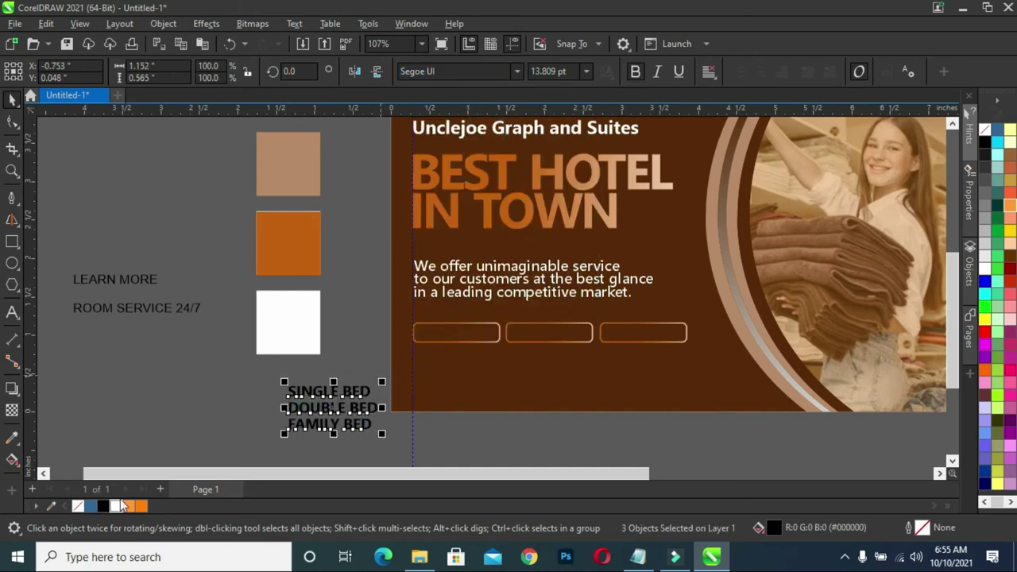
left_click(115, 507)
left_click(154, 403)
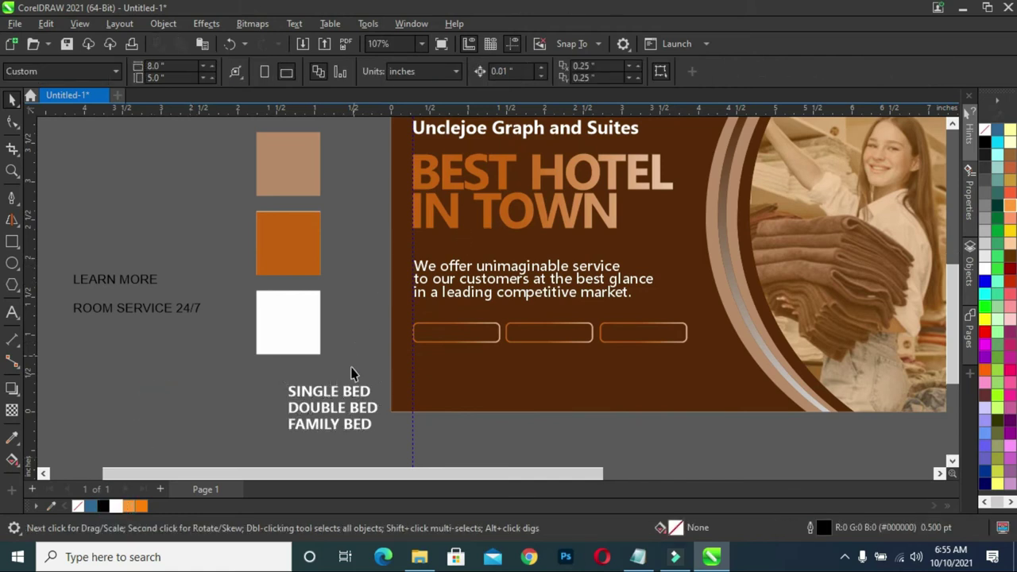
scroll(354, 372, "up", 2)
Place SINGLE BED, DOUBLE BED and FAMILY BED each into its own gradient button.
mouse_move(354, 462)
left_mouse_down()
mouse_move(401, 445)
mouse_move(345, 394)
mouse_move(533, 334)
mouse_move(599, 378)
left_mouse_up()
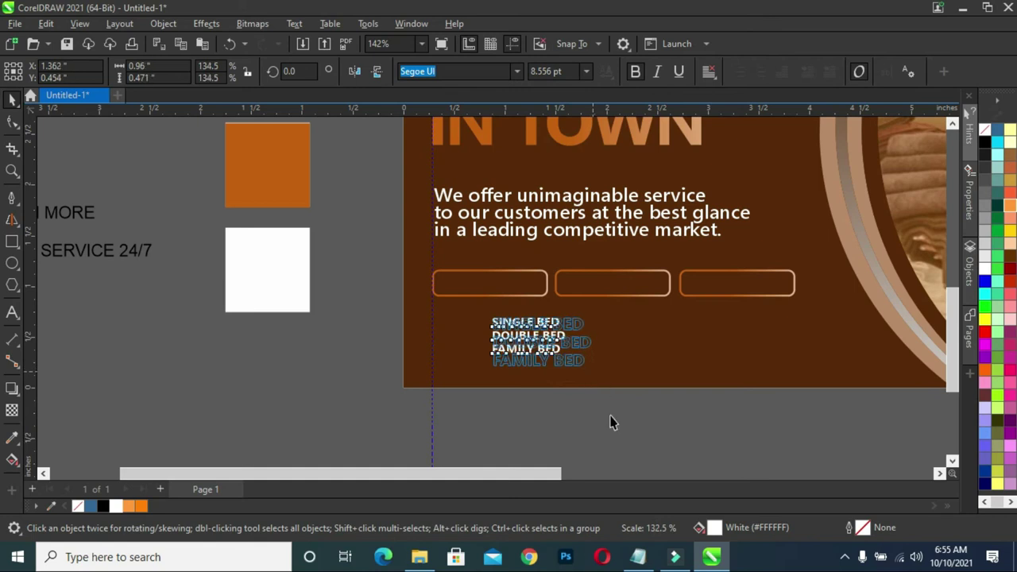
left_click(617, 429)
left_click(546, 334)
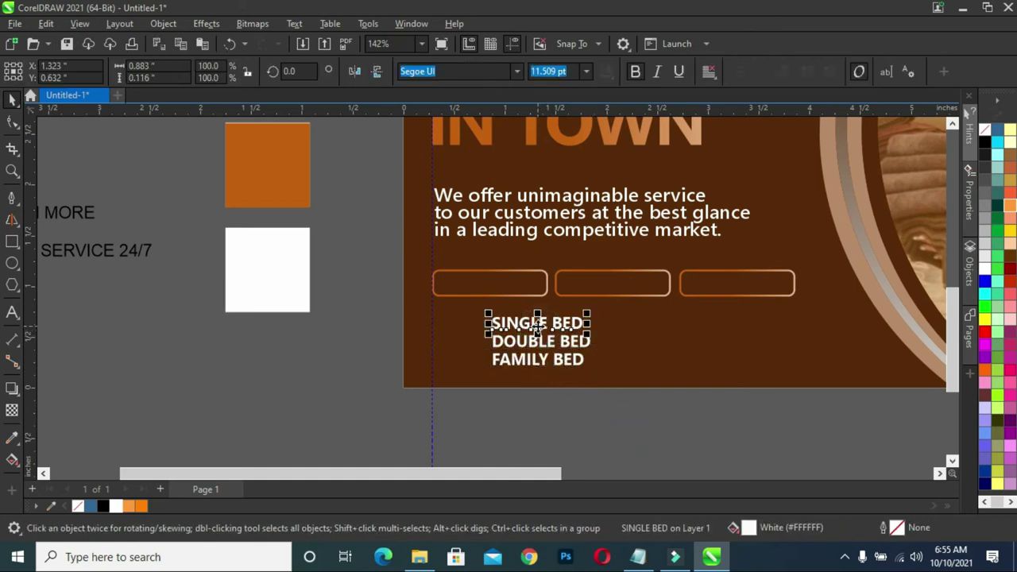
left_click_drag(543, 329, 494, 288)
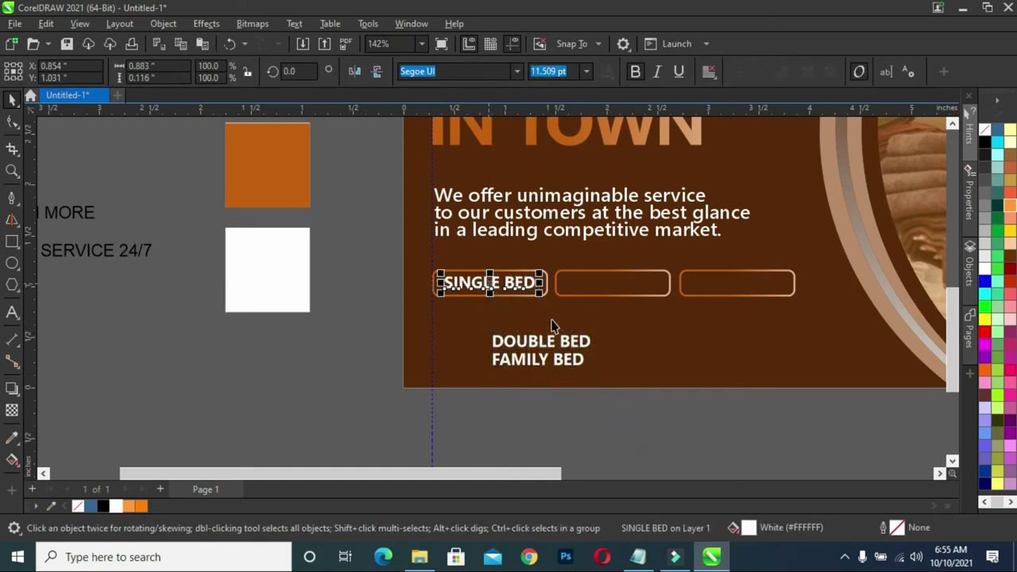
left_click_drag(547, 351, 611, 288)
left_click_drag(562, 362, 761, 287)
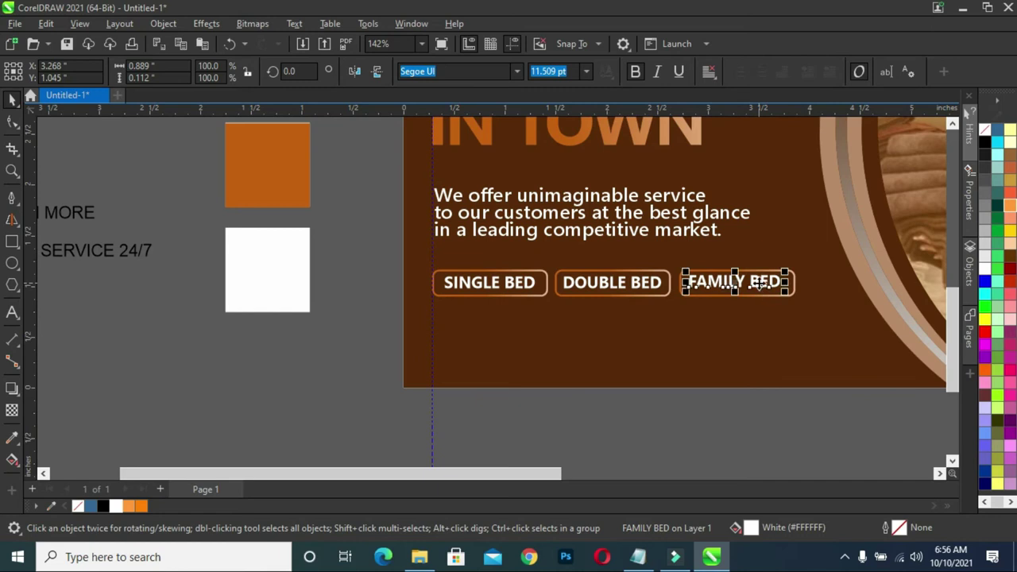
Align all three bed buttons and labels on their vertical centres.
left_click_drag(363, 256, 787, 318)
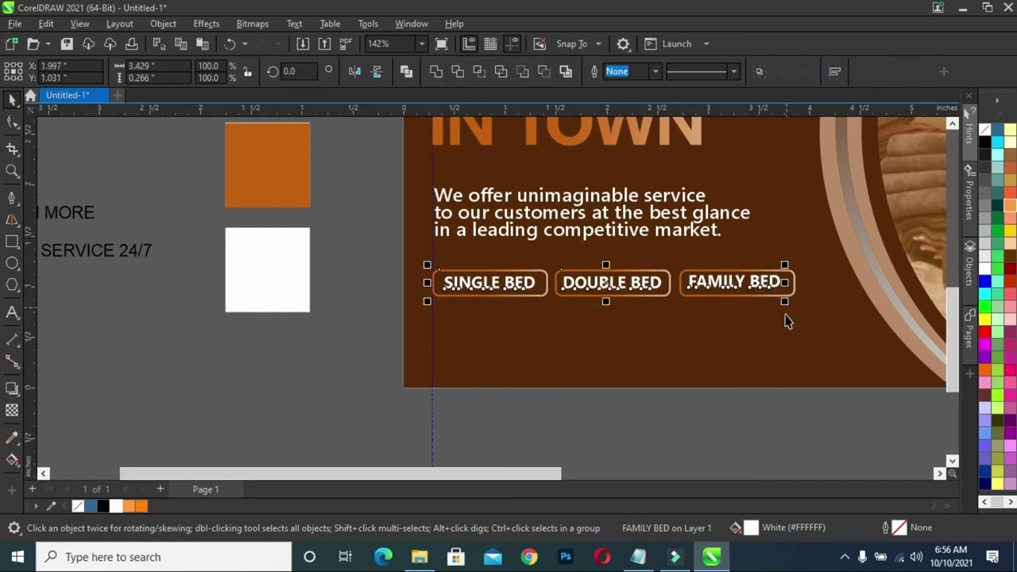
key("e")
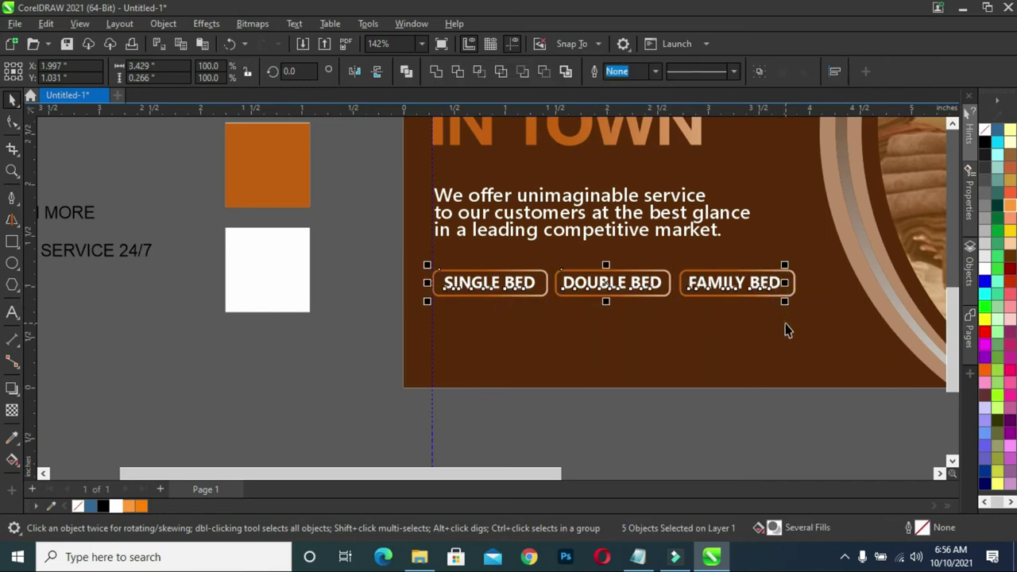
left_click(320, 350)
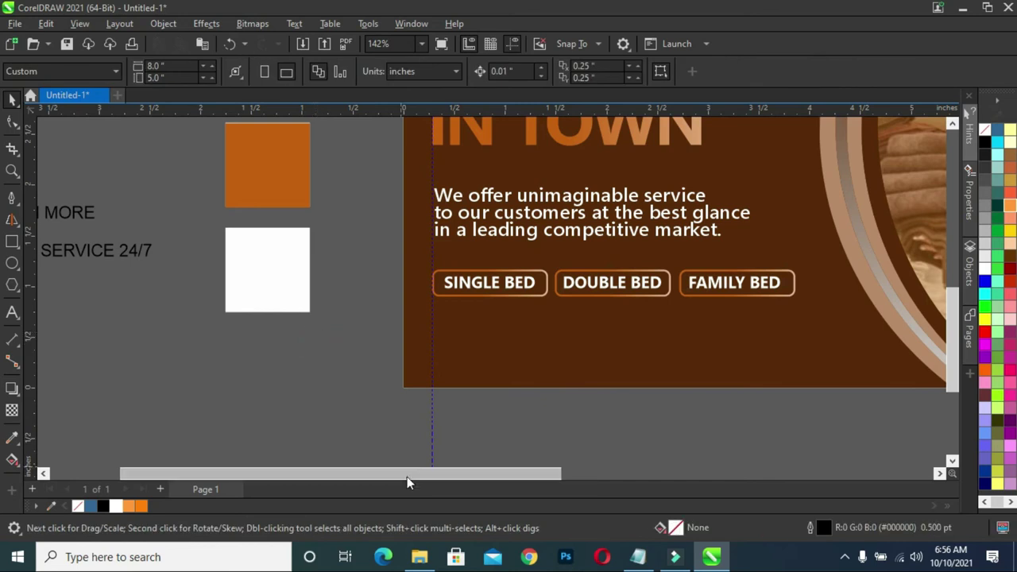
left_click_drag(407, 475, 367, 474)
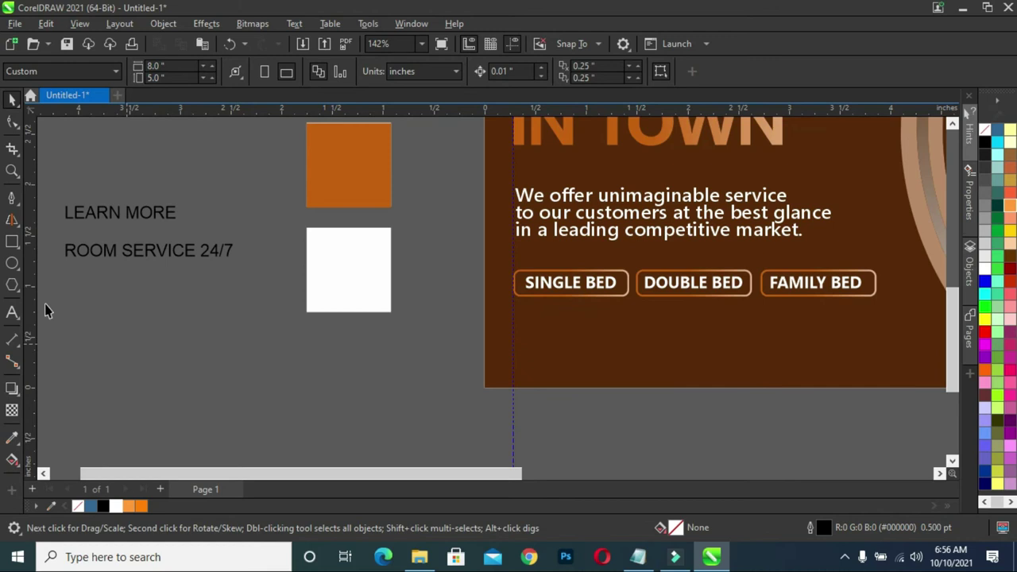
Draw a 1.709 × 0.293 inch bar below the bed buttons with 0.066" rounded corners.
left_click(524, 294)
left_click(434, 314)
left_click(13, 241)
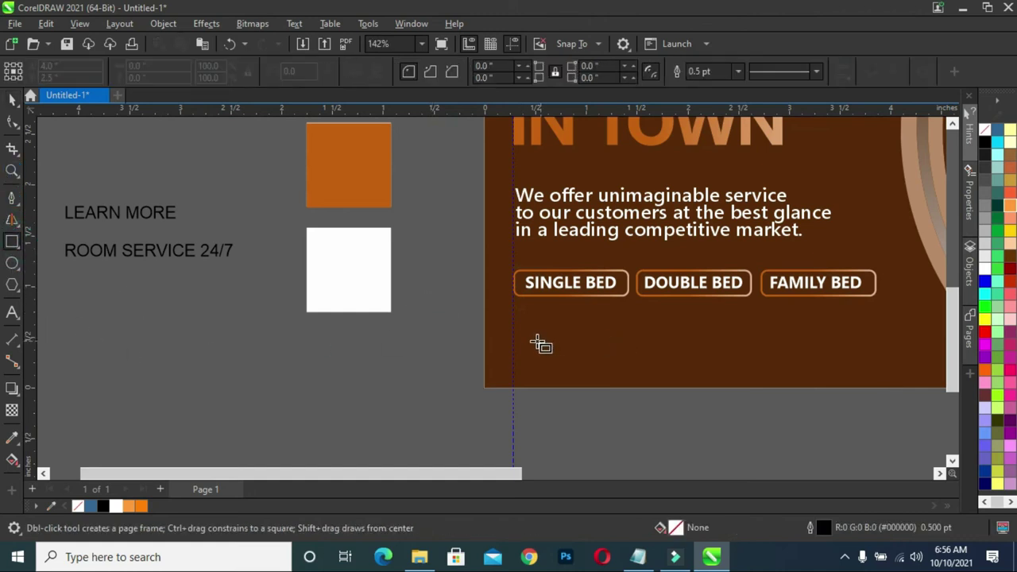
left_click_drag(515, 321, 688, 349)
left_click(12, 97)
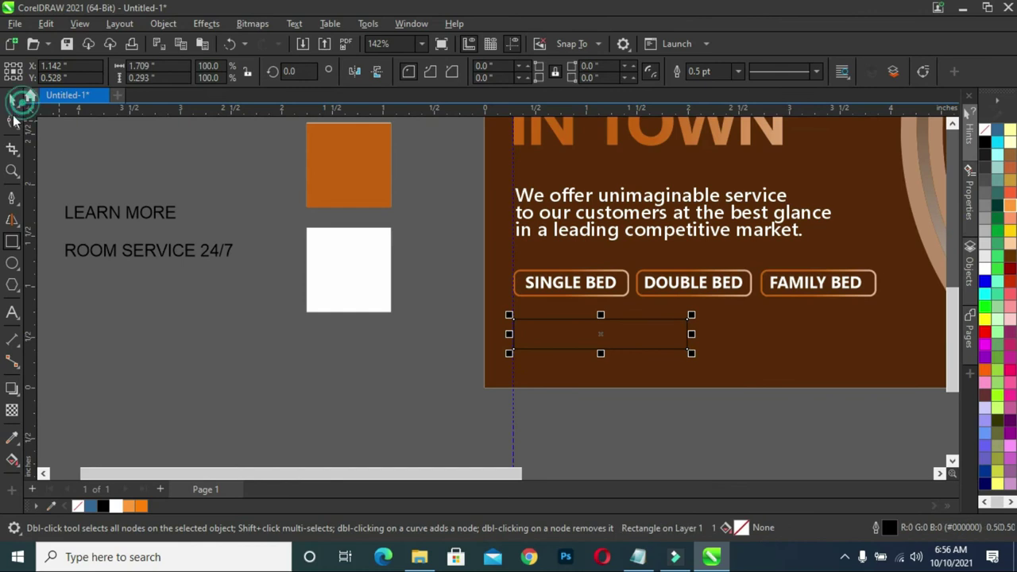
key("F10")
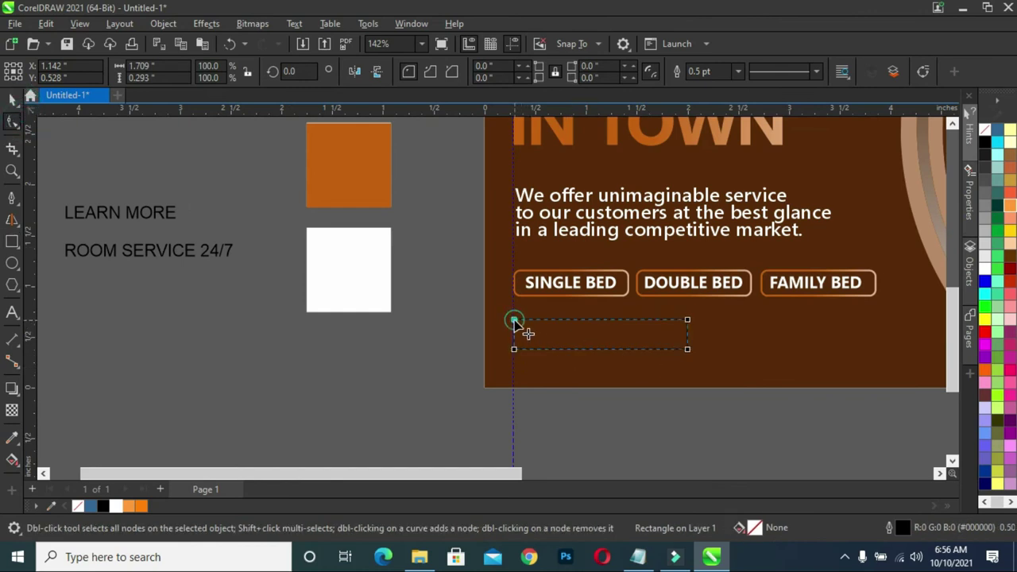
left_click_drag(515, 323, 521, 323)
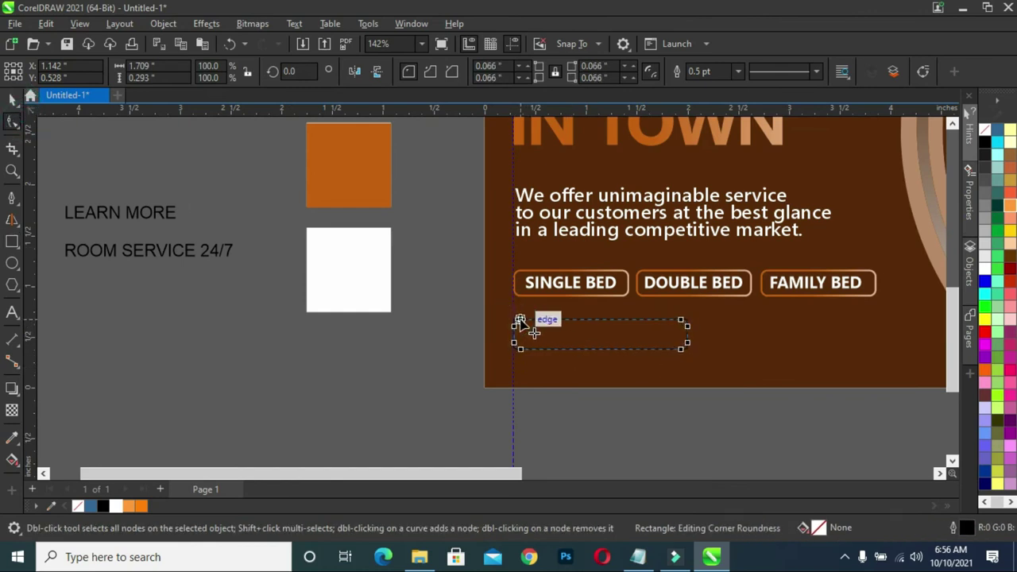
left_click(9, 101)
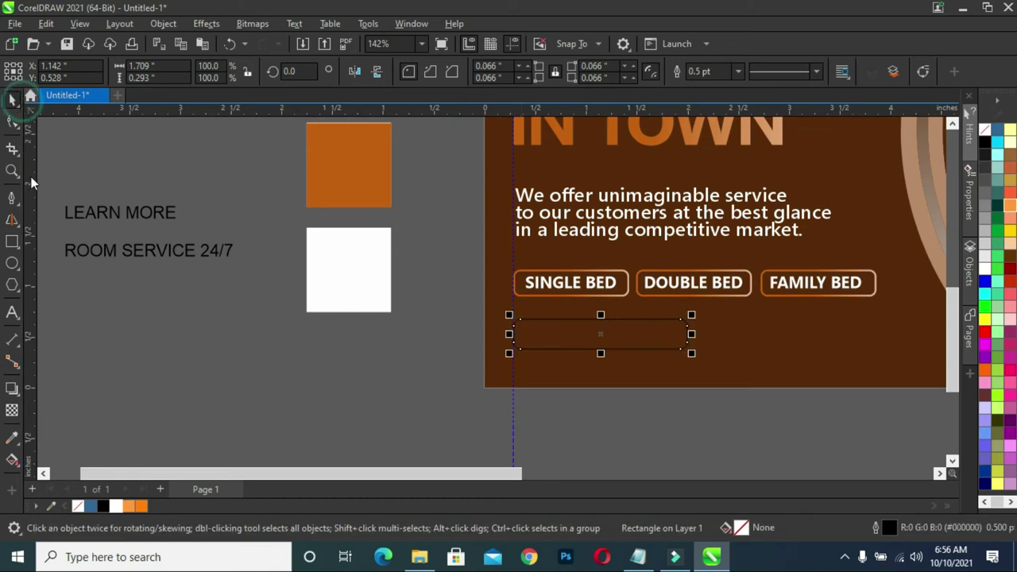
Give the new bar a linear gradient starting with the orange square's colour.
left_click(12, 459)
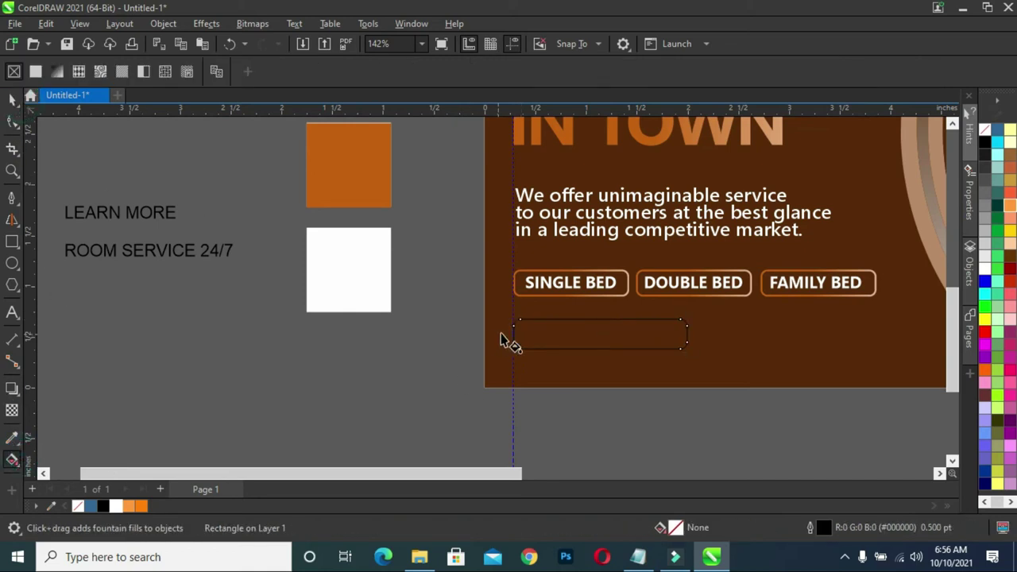
left_click_drag(517, 332, 686, 333)
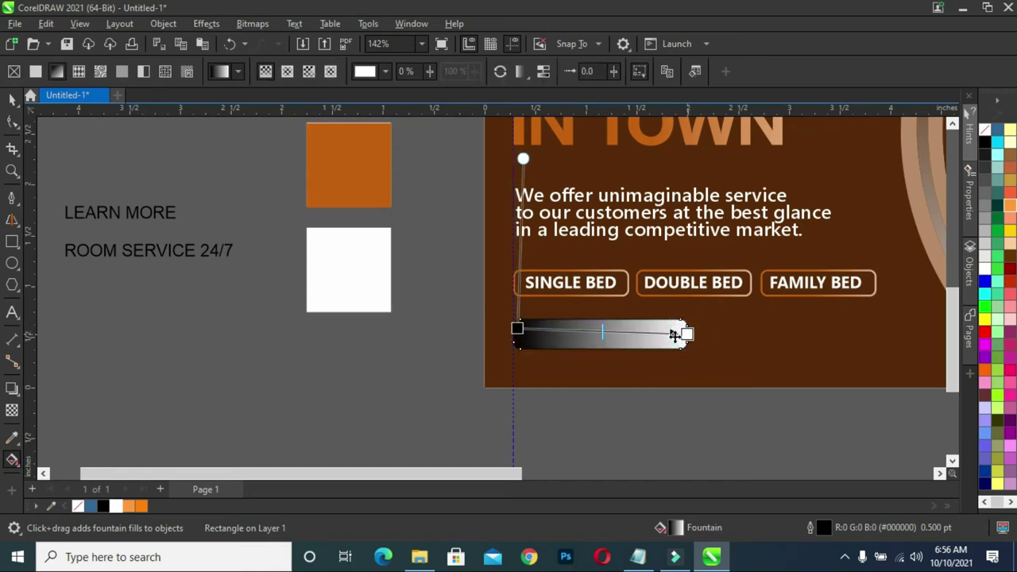
left_click(529, 331)
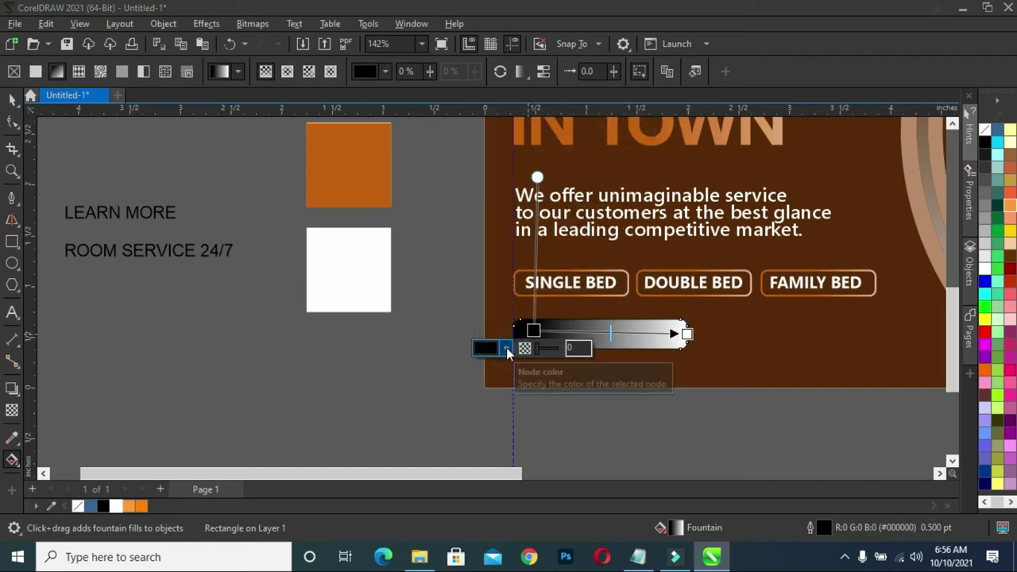
left_click(506, 347)
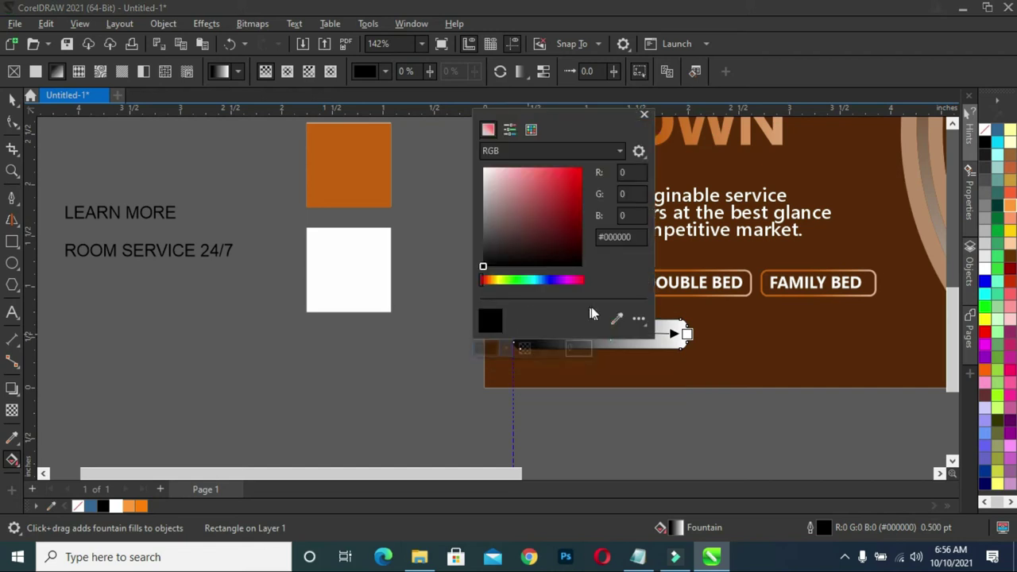
left_click(615, 318)
left_click(372, 178)
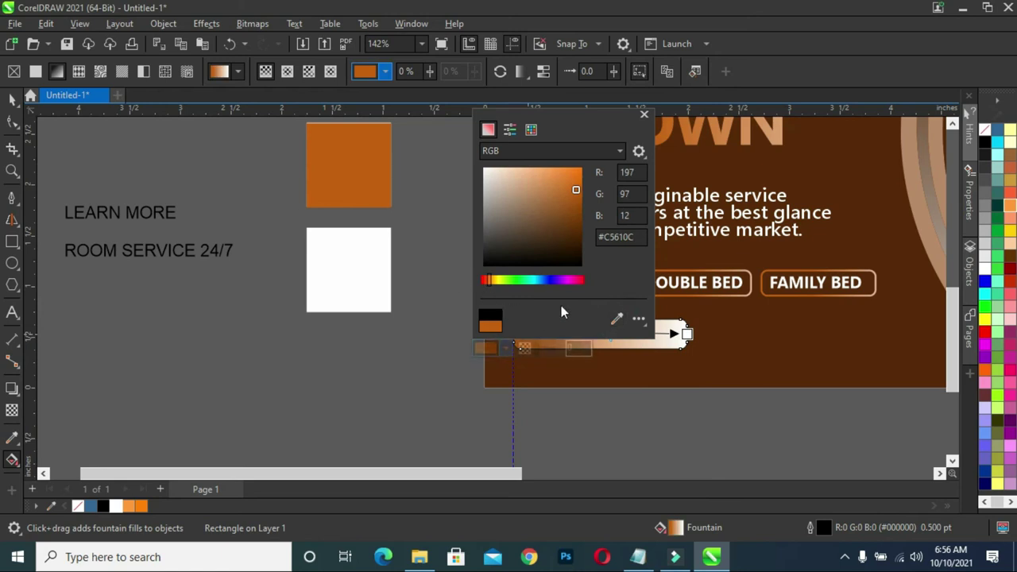
left_click(662, 335)
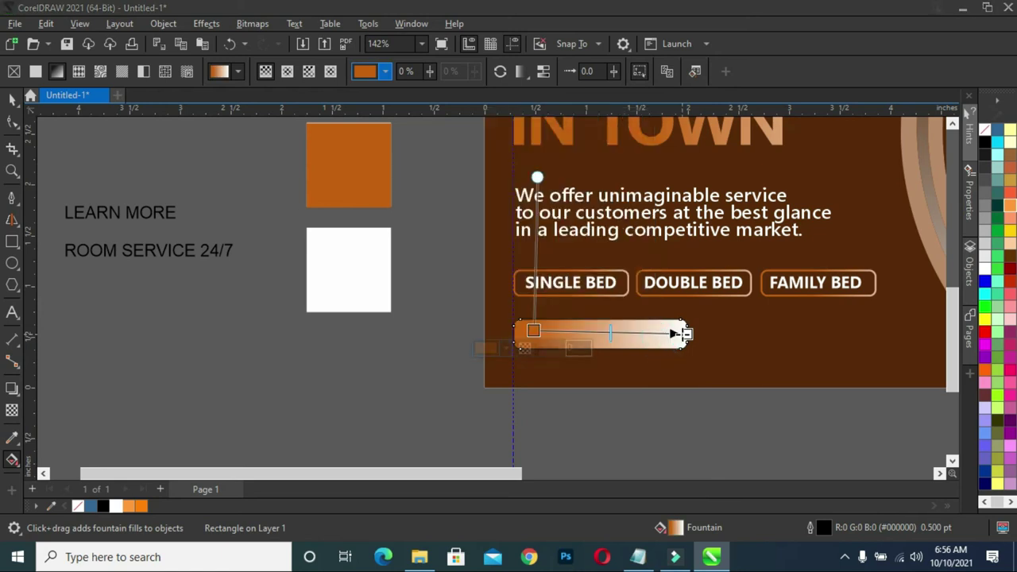
Reposition the gradient's start and end points across the bar.
left_click(660, 353)
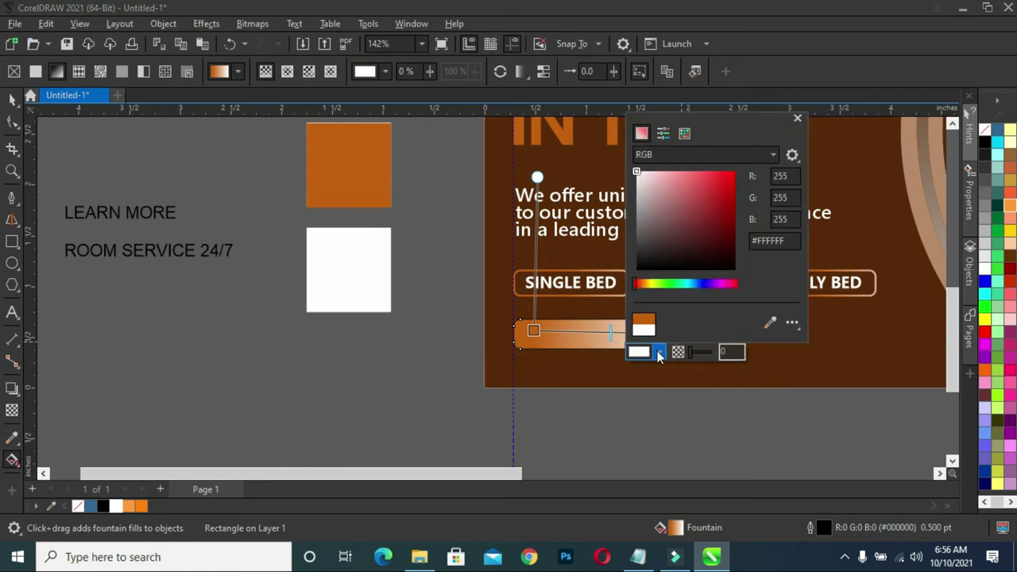
left_click(612, 334)
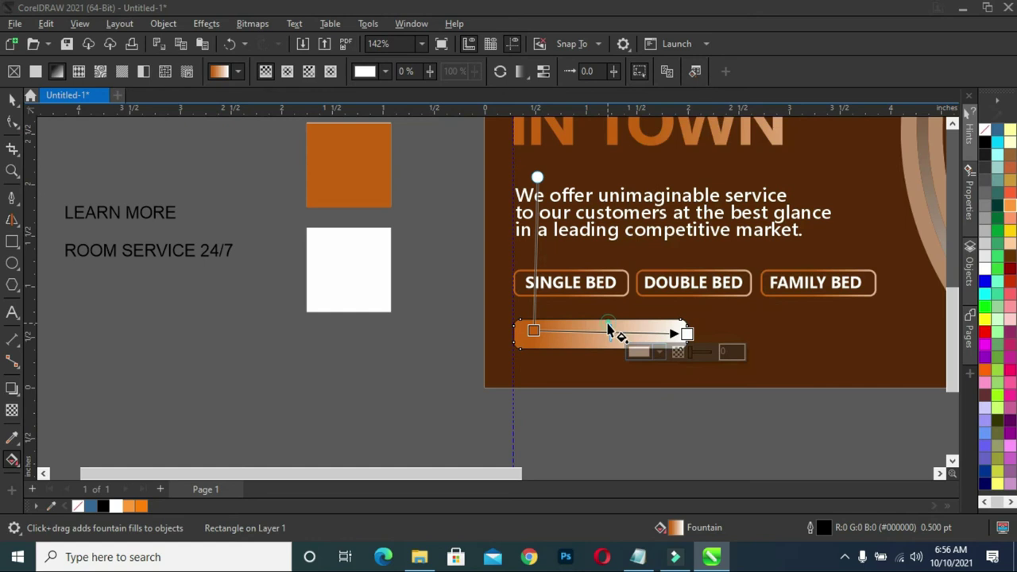
left_click_drag(686, 333, 739, 331)
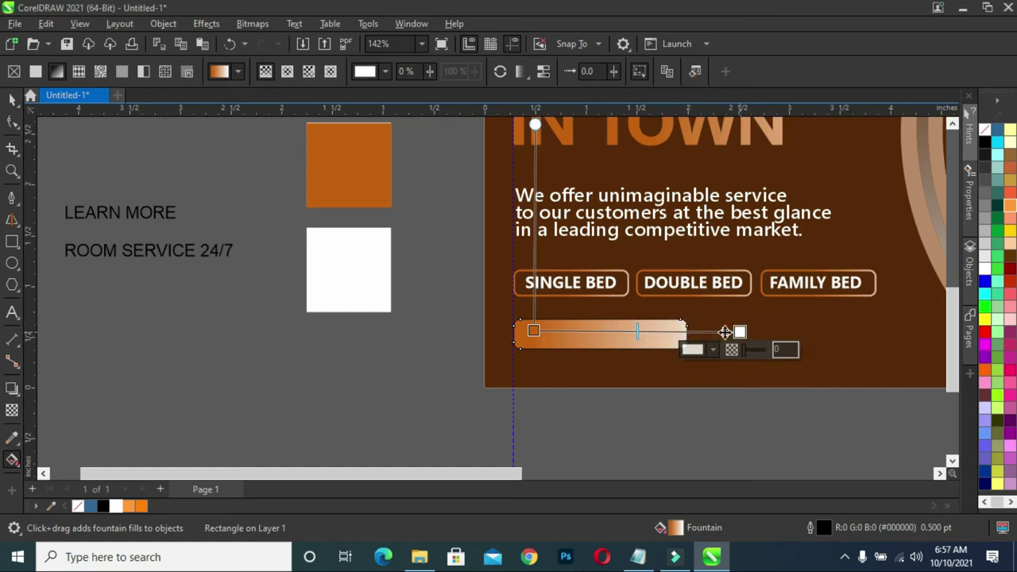
left_click_drag(533, 330, 600, 334)
left_click(730, 333)
left_click(599, 333)
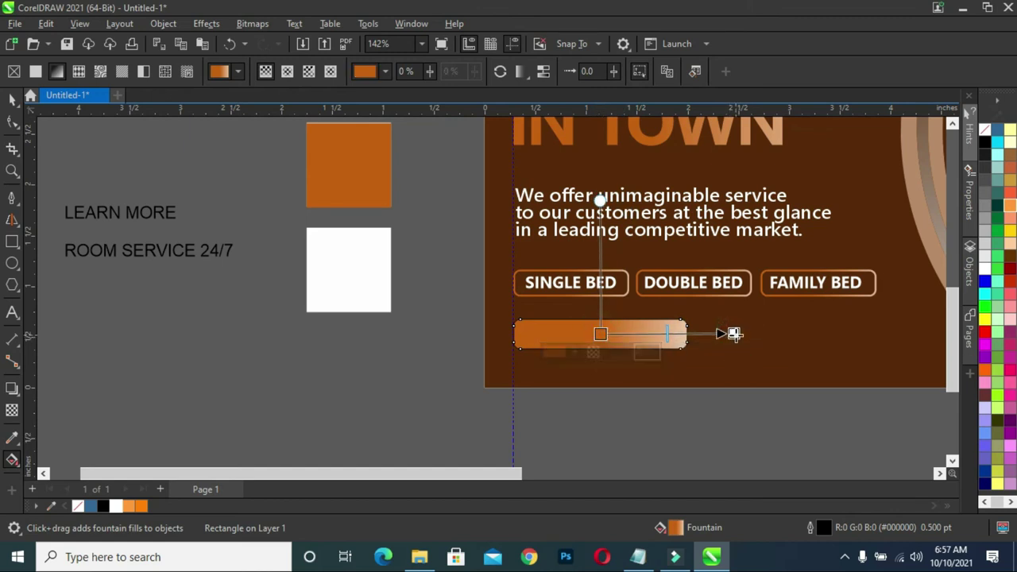
left_click_drag(731, 334, 732, 339)
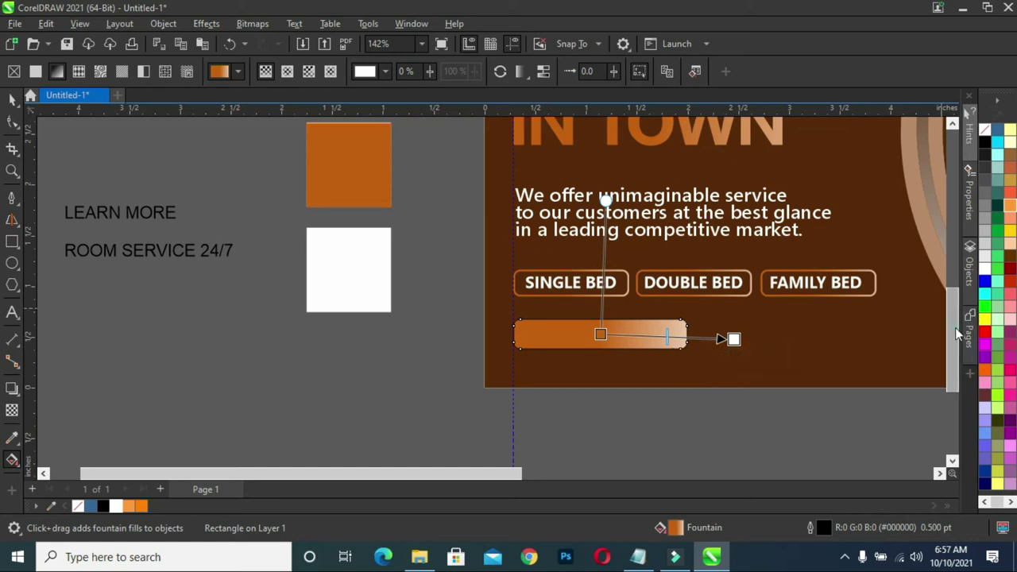
Set the gradient's end colour to the light brown square and fine-tune both points.
left_click_drag(955, 328, 956, 294)
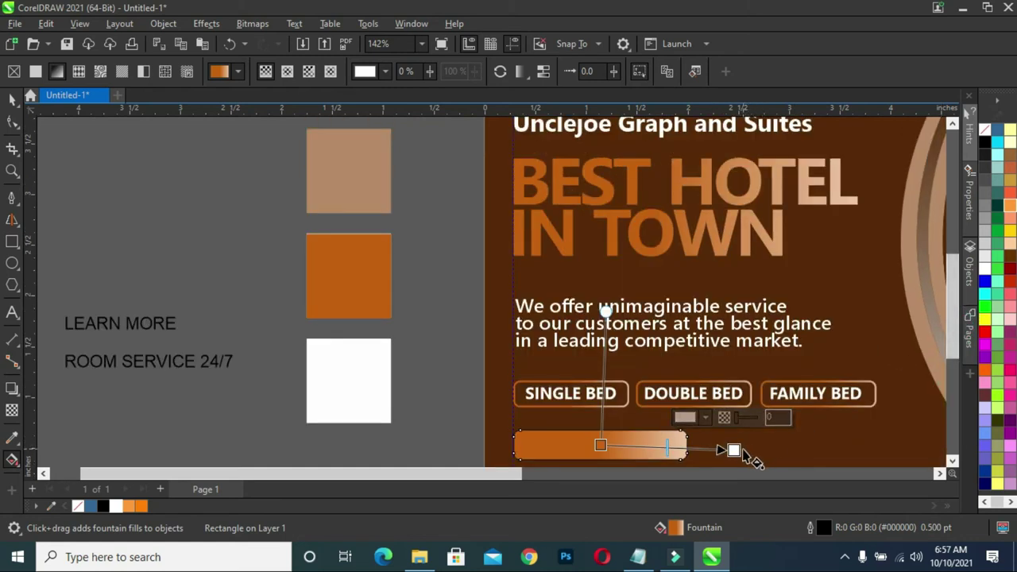
left_click(704, 417)
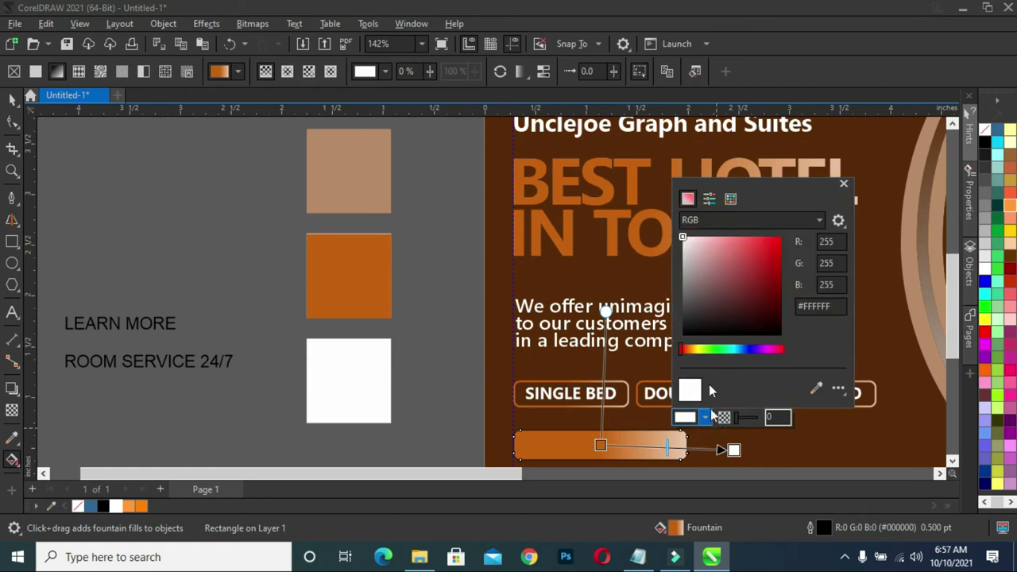
left_click(342, 174)
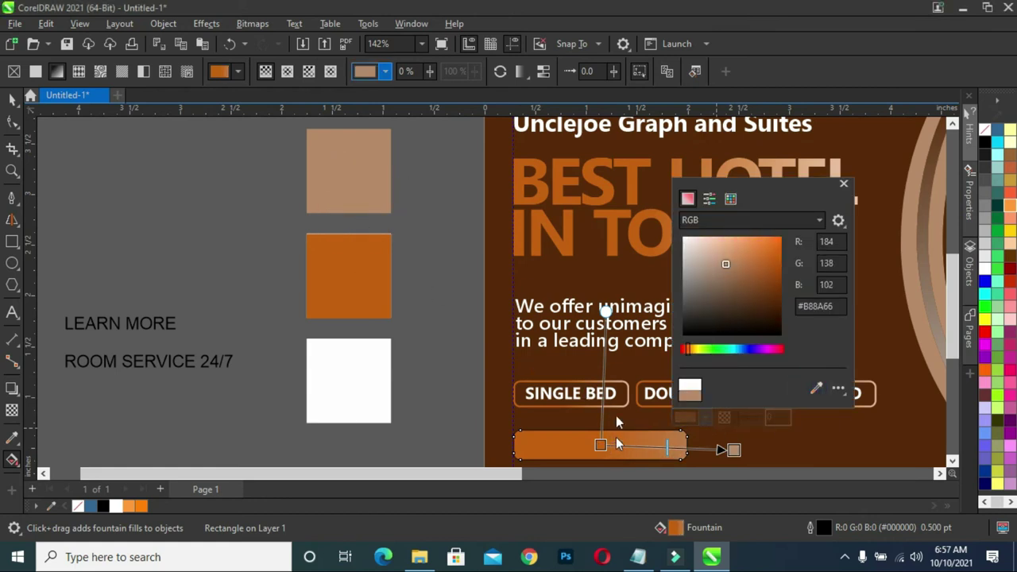
left_click_drag(600, 445, 561, 441)
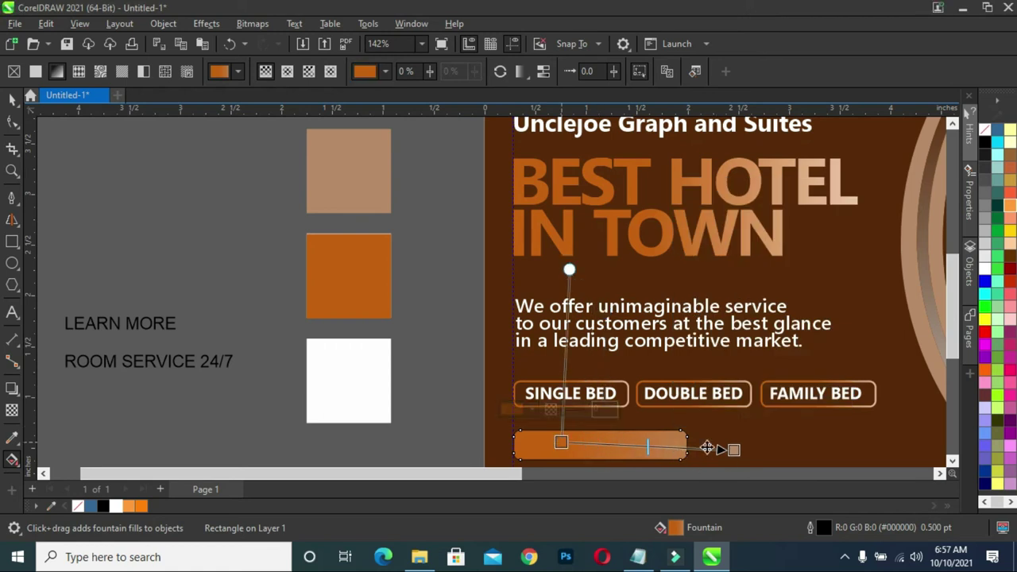
left_click_drag(734, 450, 729, 444)
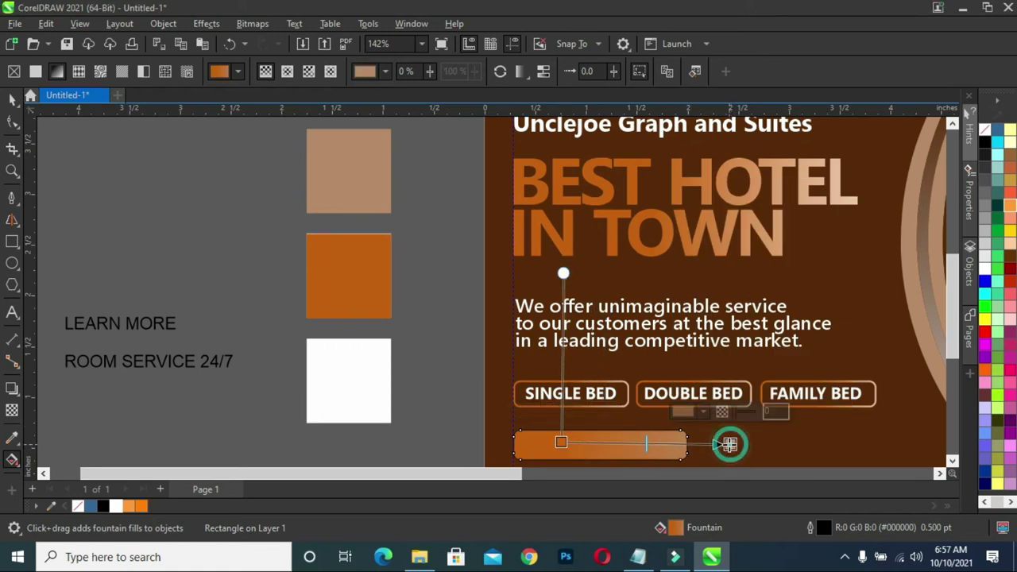
left_click_drag(563, 443, 557, 443)
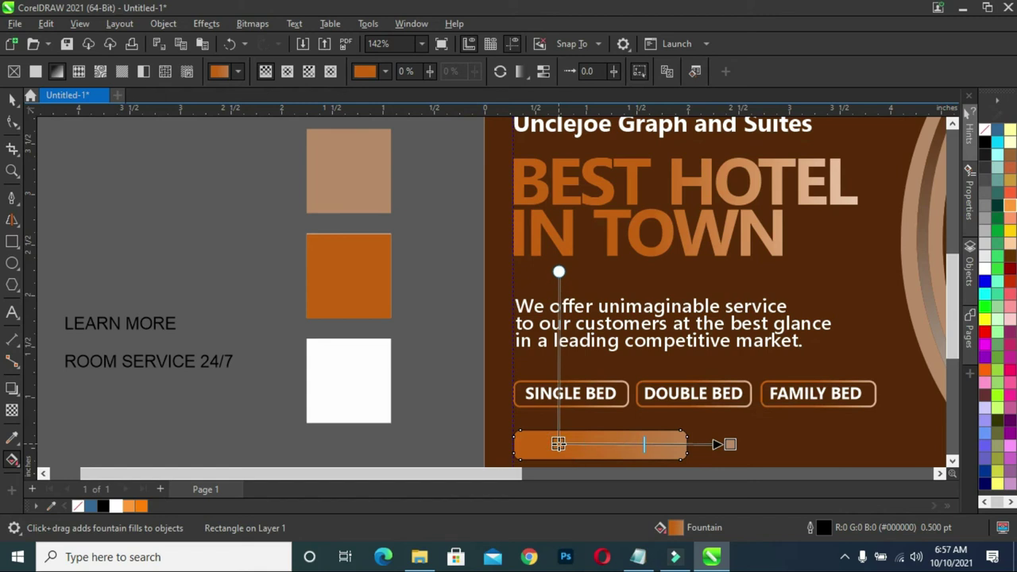
scroll(599, 359, "down", 1)
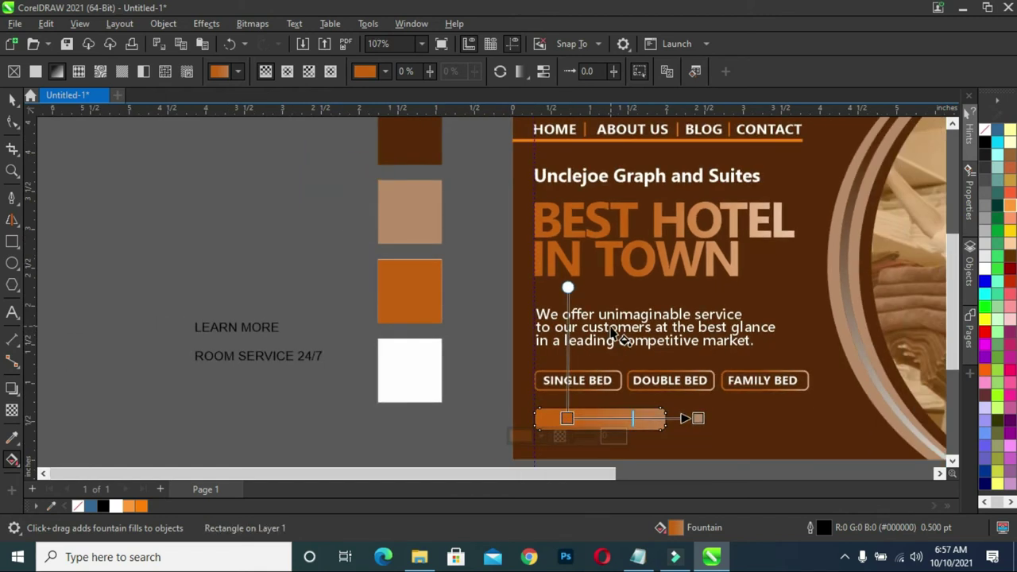
scroll(615, 332, "down", 1)
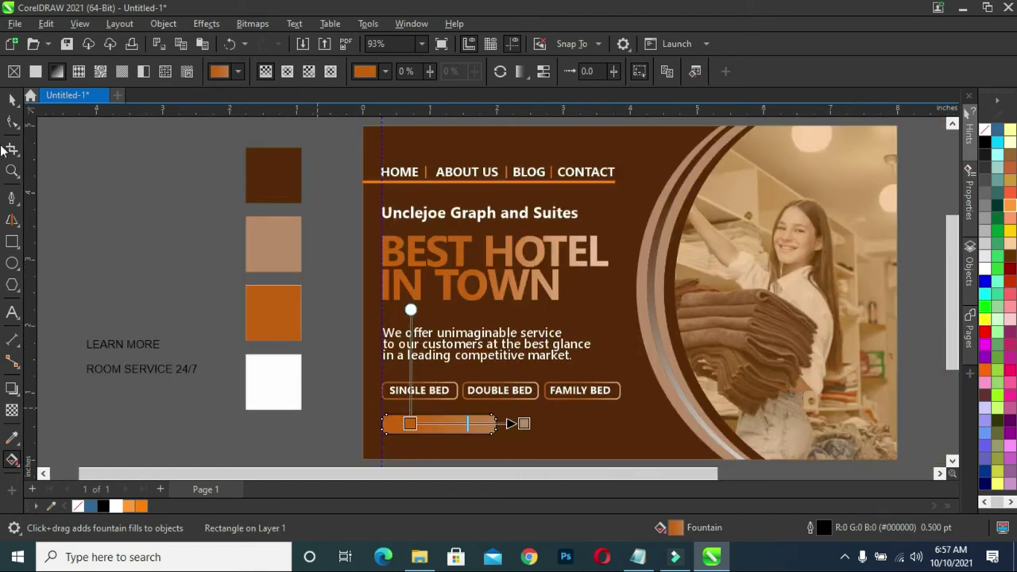
Narrow the gradient bar to 1.497 inches, about 88% of its width.
left_click(12, 100)
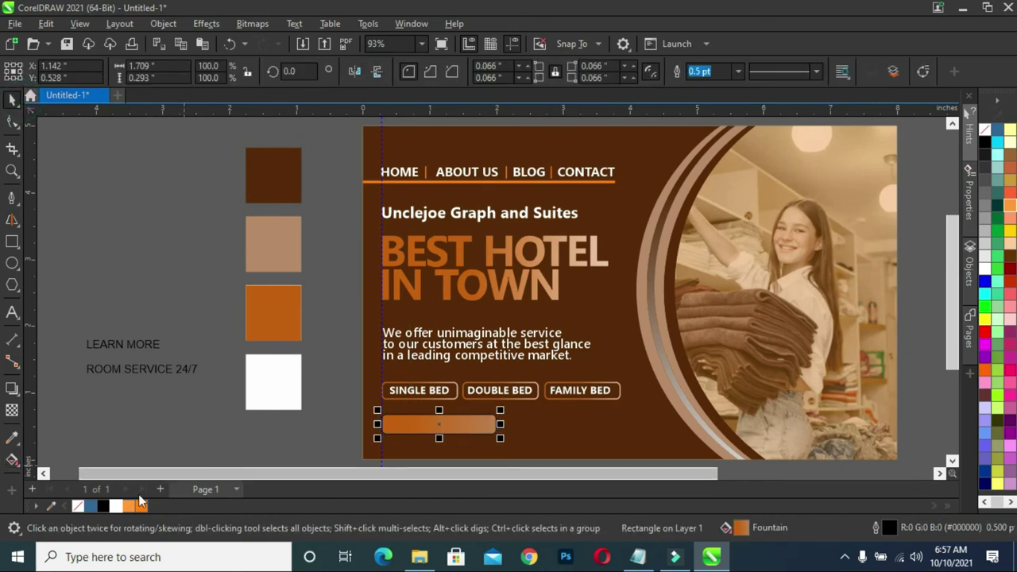
left_click(166, 423)
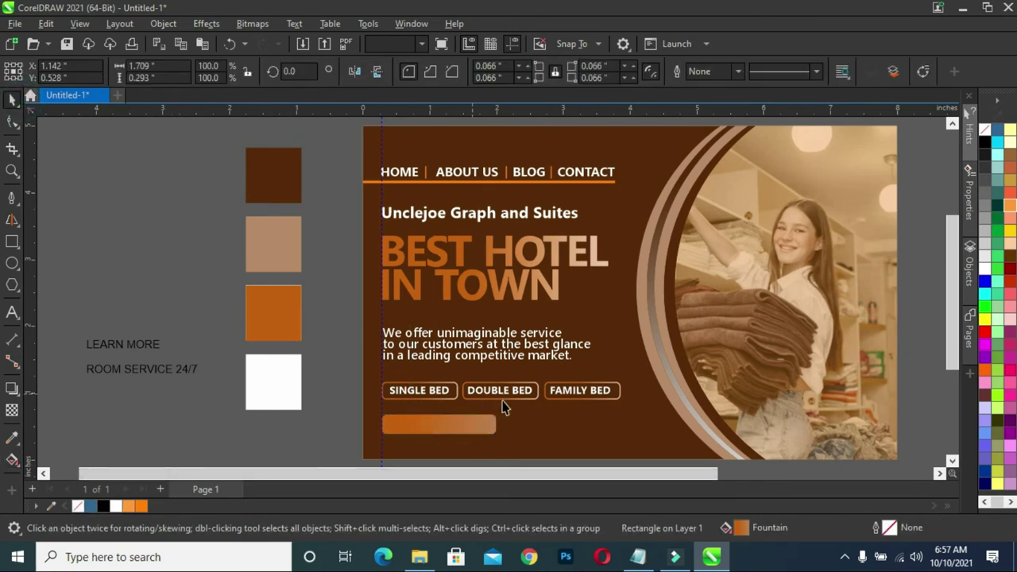
scroll(467, 460, "up", 1)
scroll(459, 437, "up", 2)
scroll(453, 419, "up", 1)
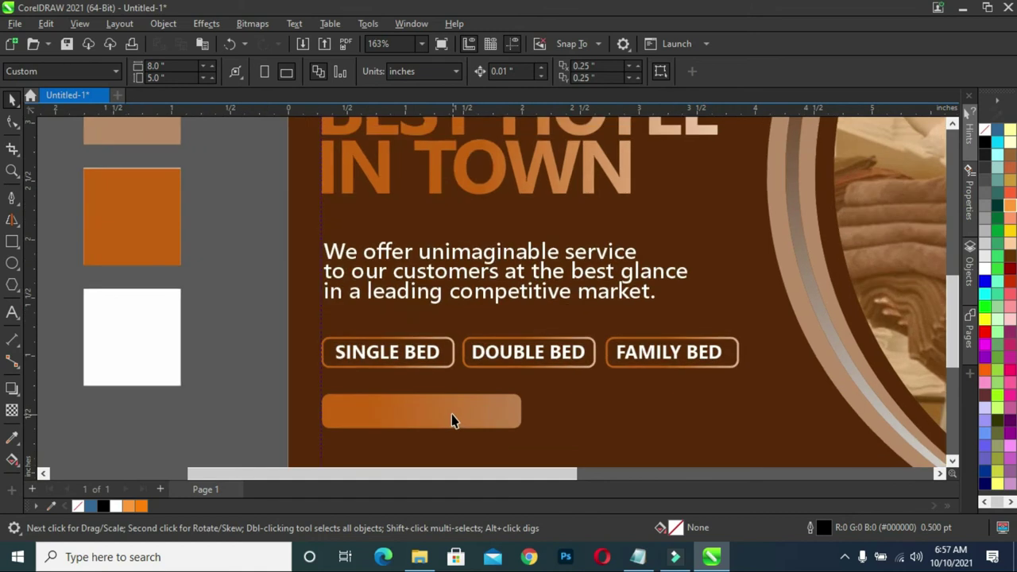
left_click(403, 410)
mouse_move(527, 411)
left_mouse_down()
mouse_move(504, 414)
mouse_move(508, 421)
left_mouse_up()
left_click(501, 412)
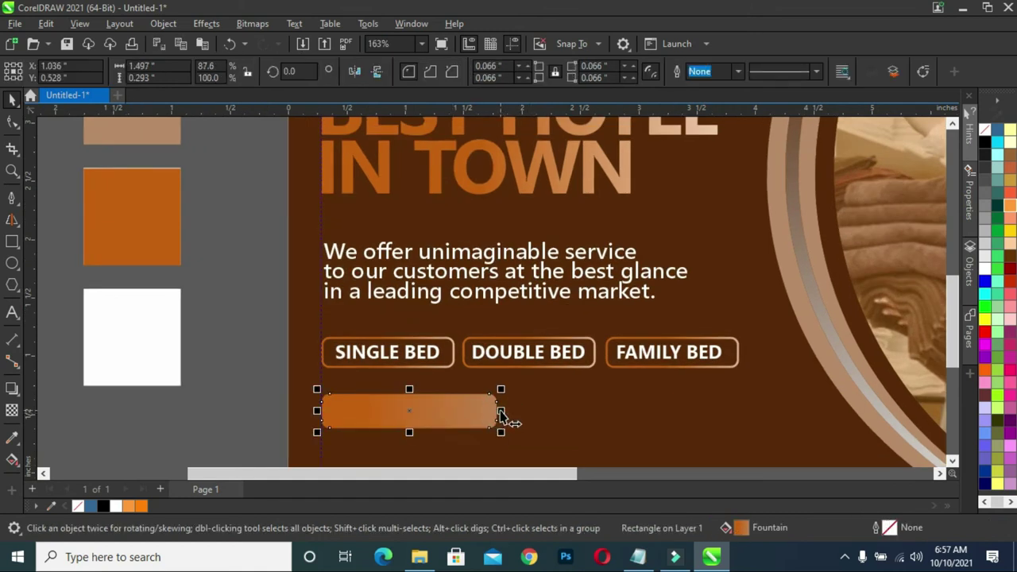
left_click(252, 424)
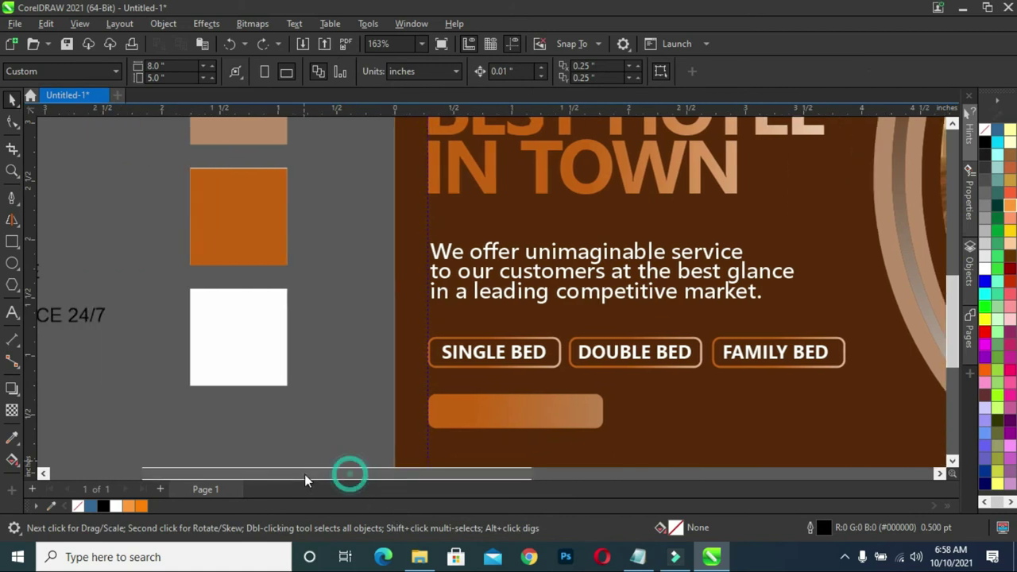
Set LEARN MORE in bold Segoe UI, enlarge it and place it on the orange bar.
left_click_drag(352, 474, 288, 474)
left_click_drag(65, 271, 377, 346)
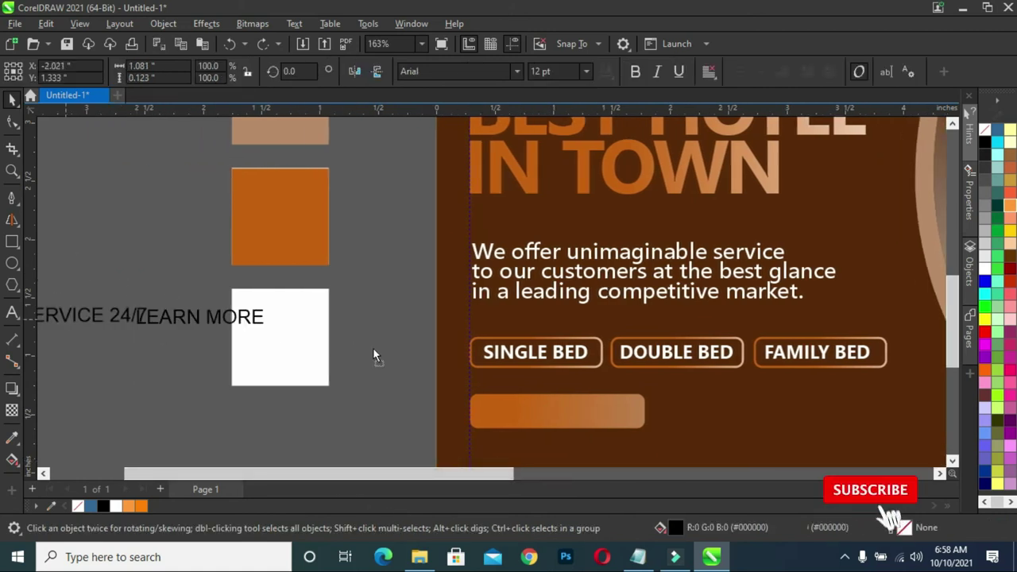
left_click(517, 70)
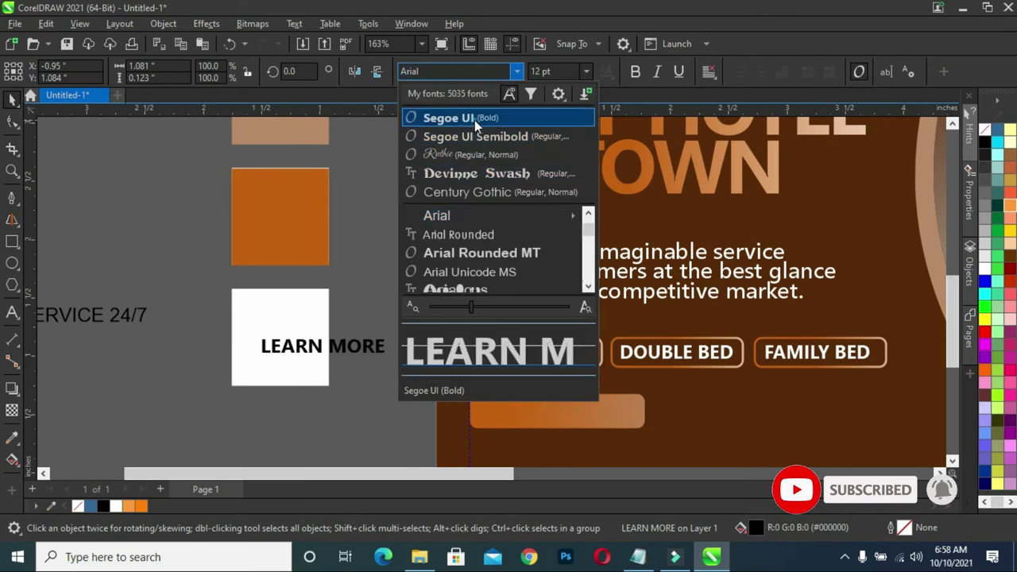
left_click(474, 120)
left_click_drag(389, 357, 431, 374)
mouse_move(375, 350)
left_mouse_down()
mouse_move(572, 413)
mouse_move(640, 400)
left_mouse_up()
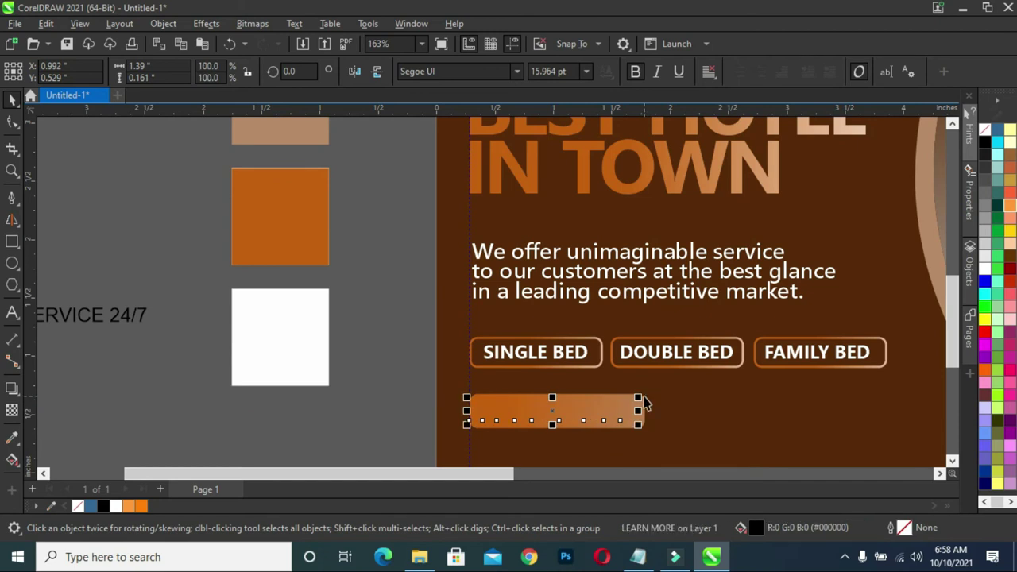
Bring the LEARN MORE text in front of the orange bar.
key("shift+Page_Up")
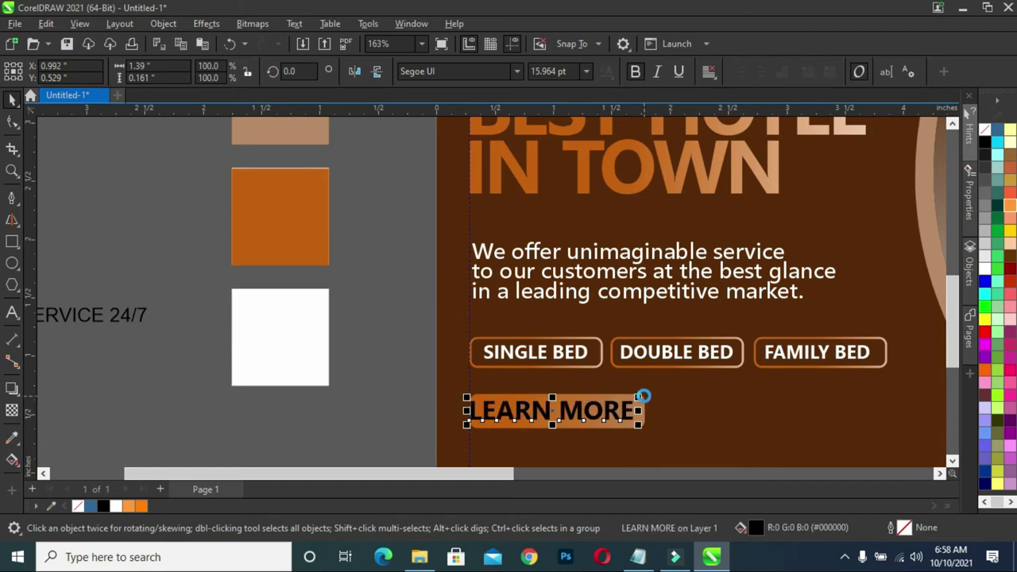
scroll(649, 431, "down", 1)
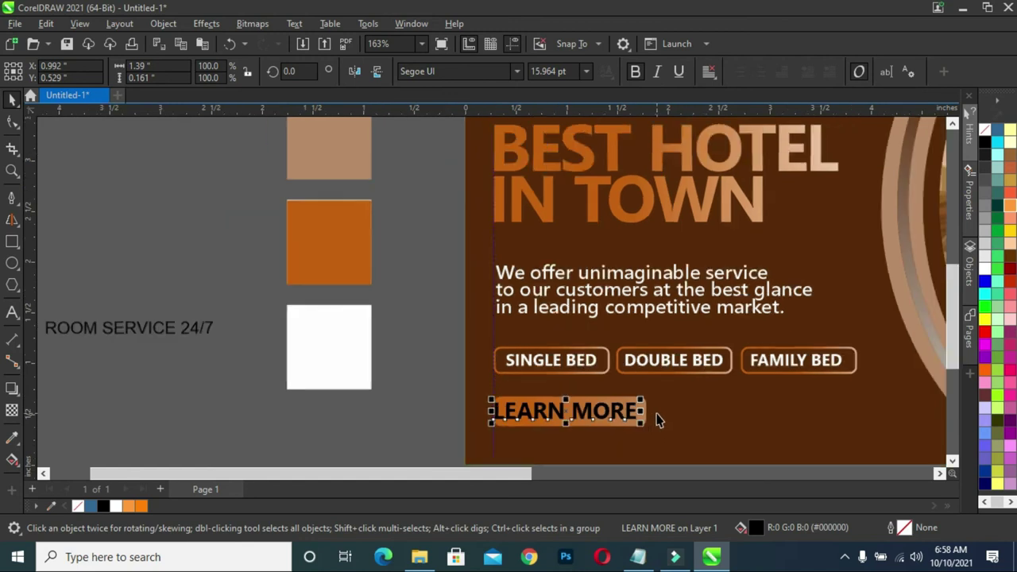
scroll(660, 417, "down", 1)
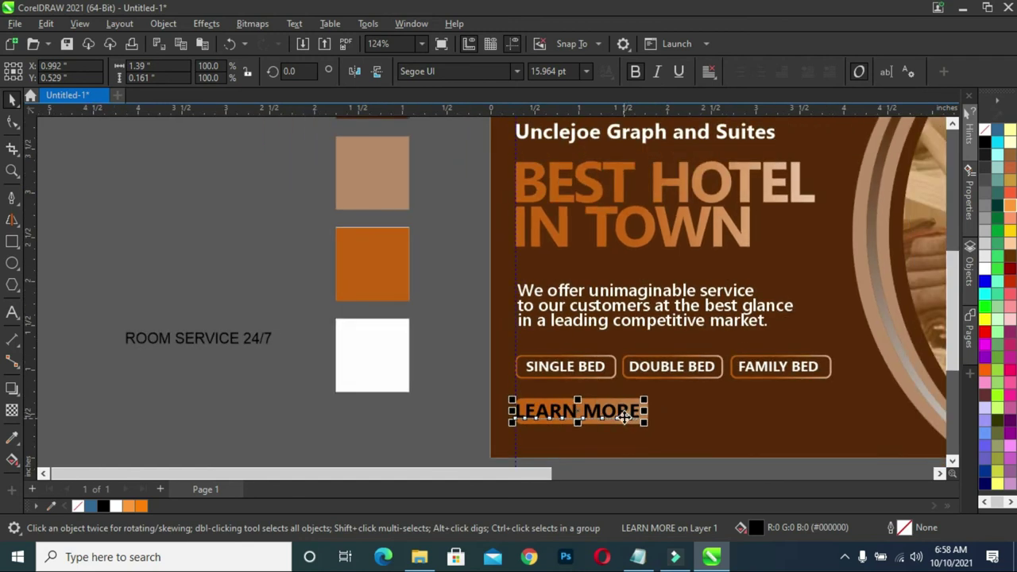
scroll(624, 417, "down", 1)
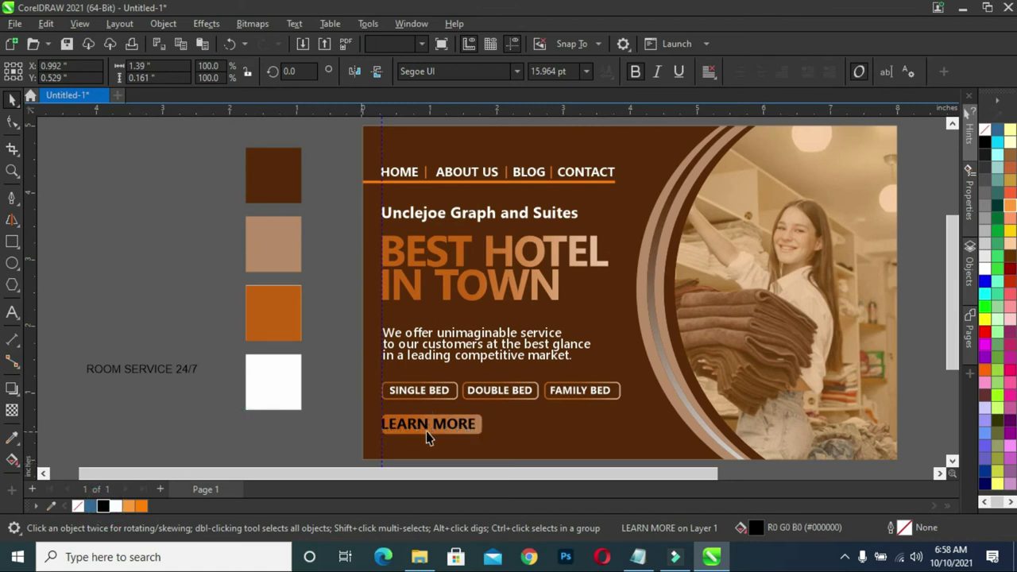
key("Escape")
left_click(451, 430)
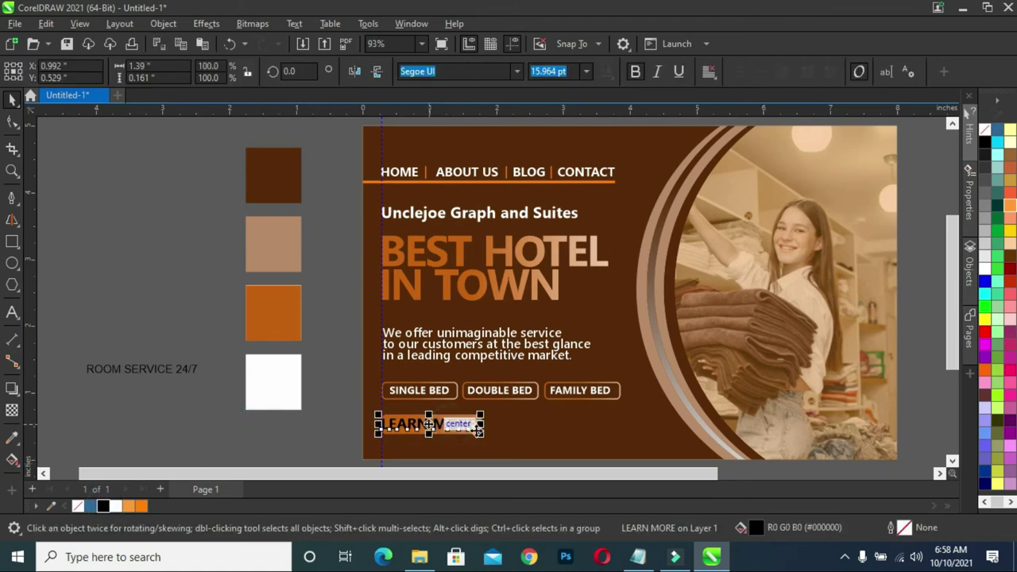
left_click(273, 425)
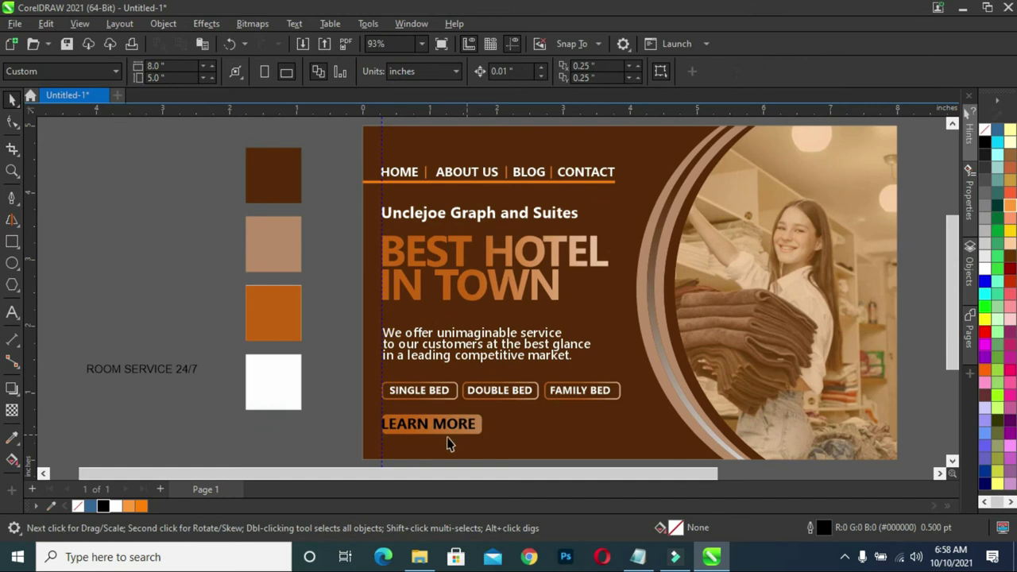
scroll(443, 437, "up", 2)
Widen the LEARN MORE bar and centre the text horizontally on it.
left_click(510, 424)
left_click_drag(522, 416, 540, 394)
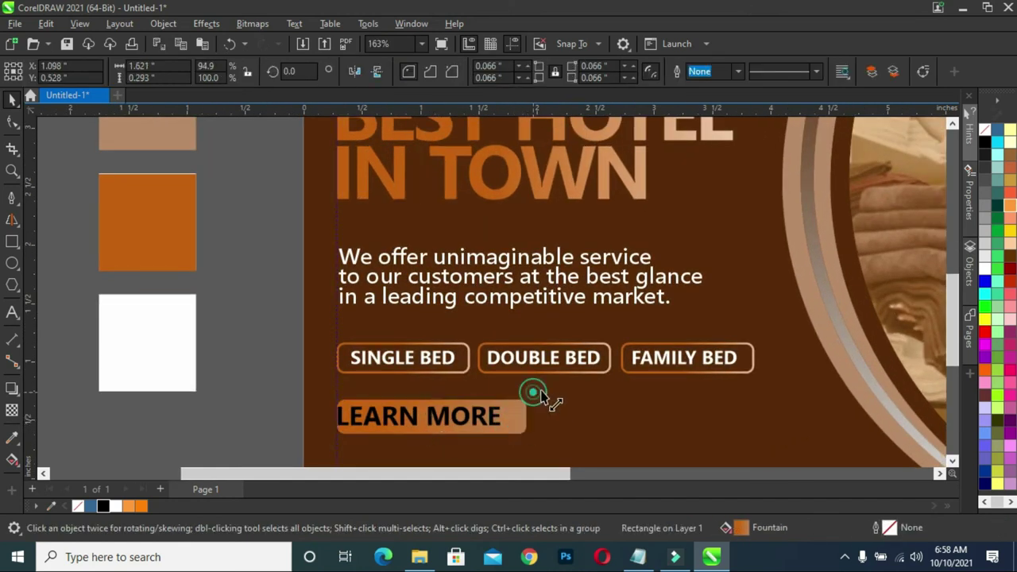
left_click_drag(476, 416, 479, 418)
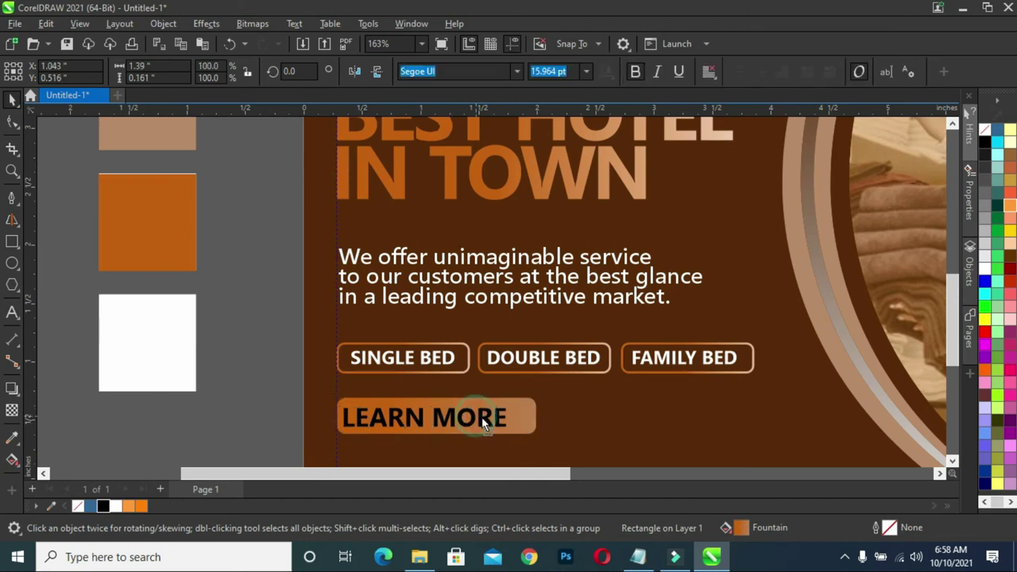
left_click_drag(265, 387, 556, 458)
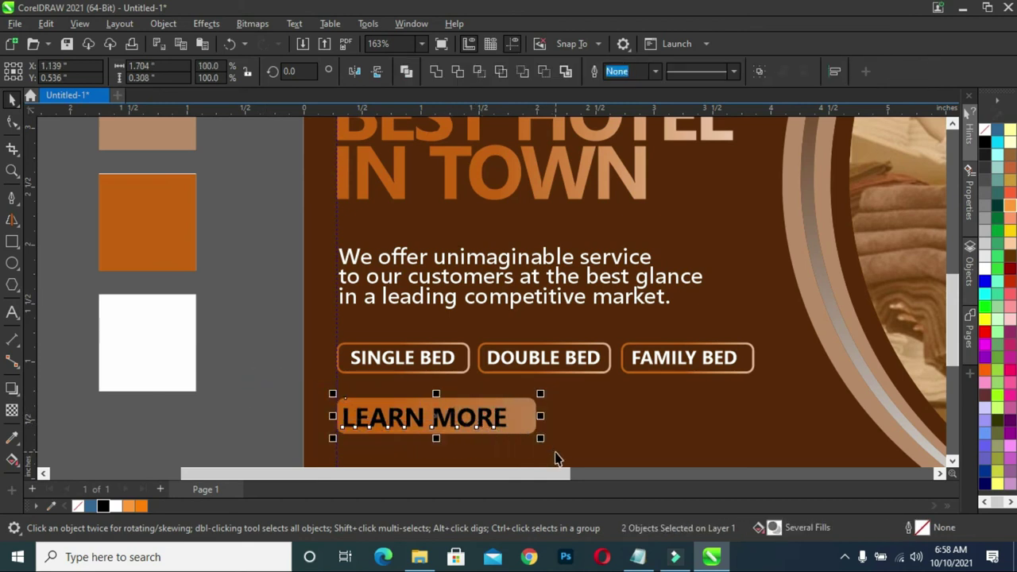
key("c")
left_click(264, 394)
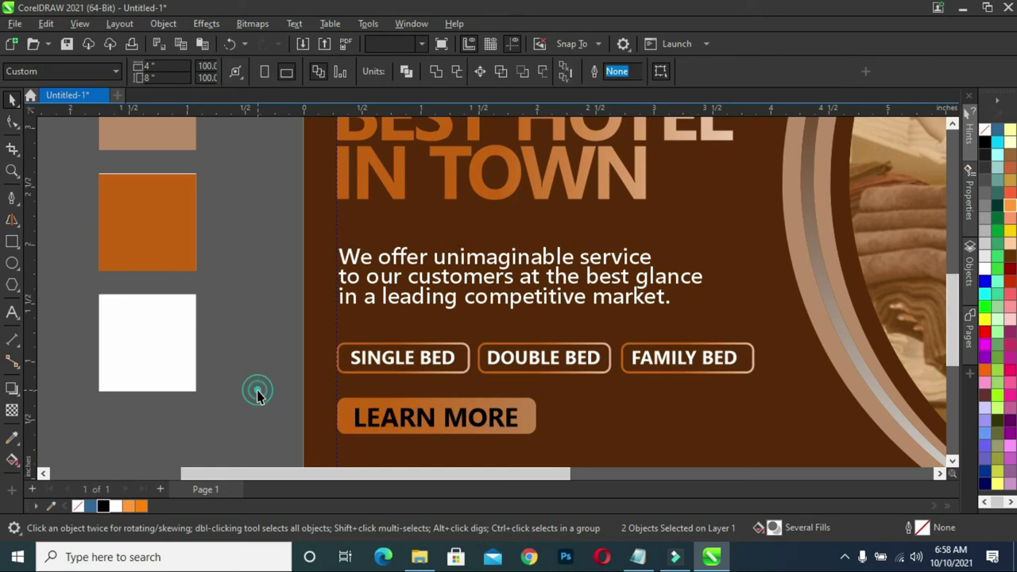
Scale the whole LEARN MORE button down to about 1.39 × 0.252 inches.
scroll(484, 358, "down", 1)
scroll(492, 361, "down", 1)
scroll(499, 364, "down", 1)
scroll(443, 407, "down", 1)
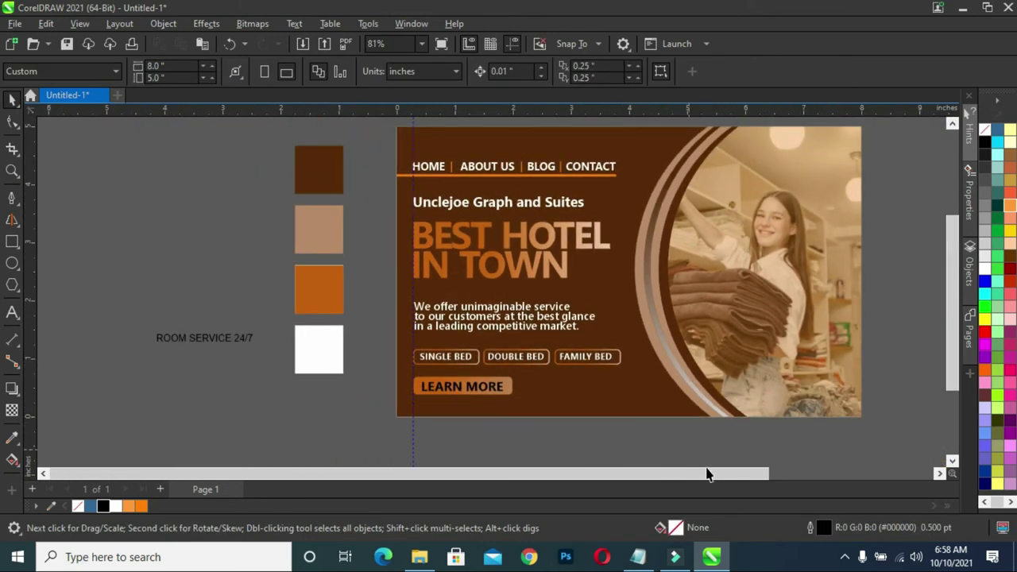
scroll(690, 472, "down", 1)
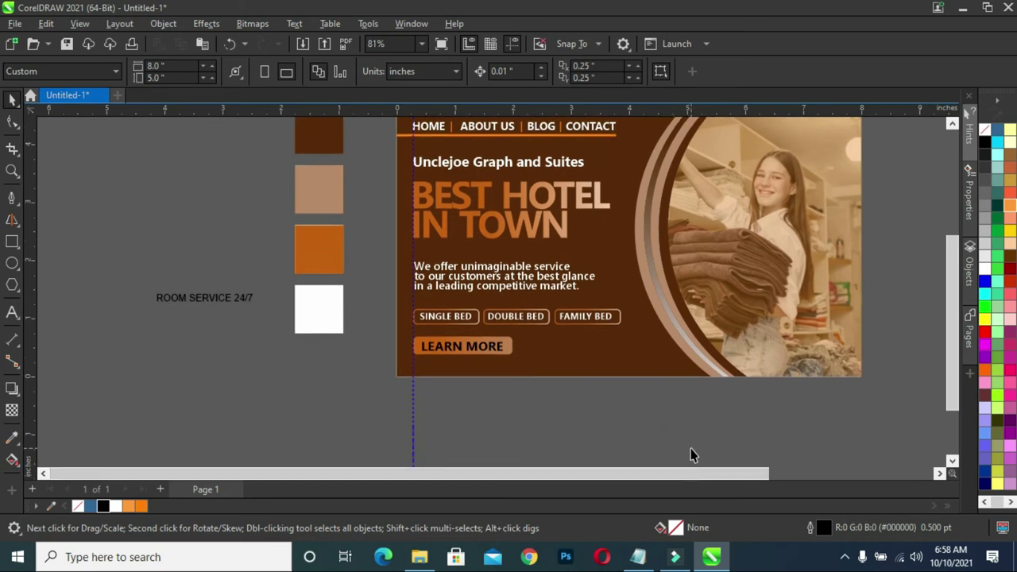
scroll(691, 448, "up", 1)
left_click(301, 445)
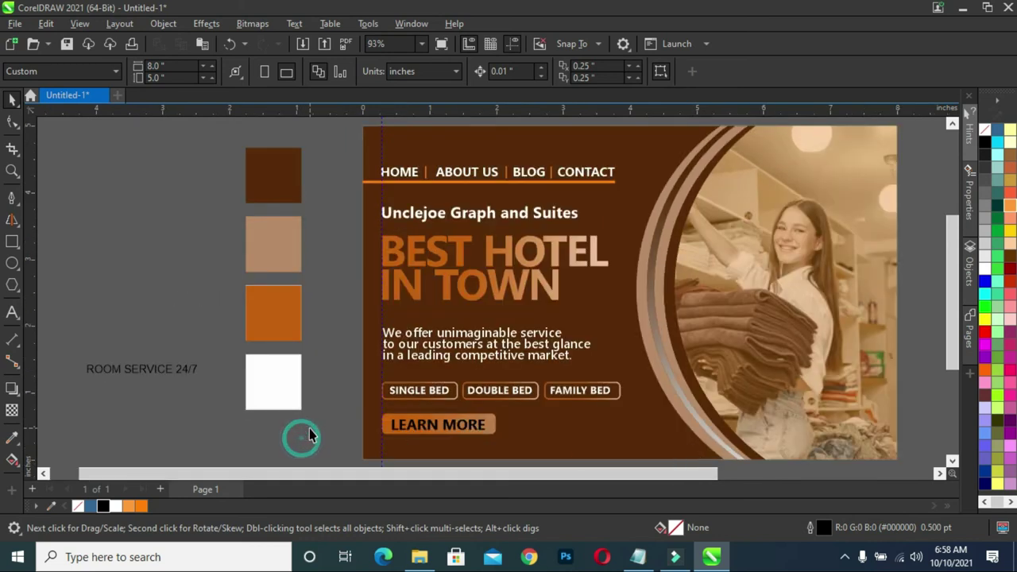
mouse_move(348, 405)
left_mouse_down()
mouse_move(541, 449)
mouse_move(484, 437)
left_mouse_up()
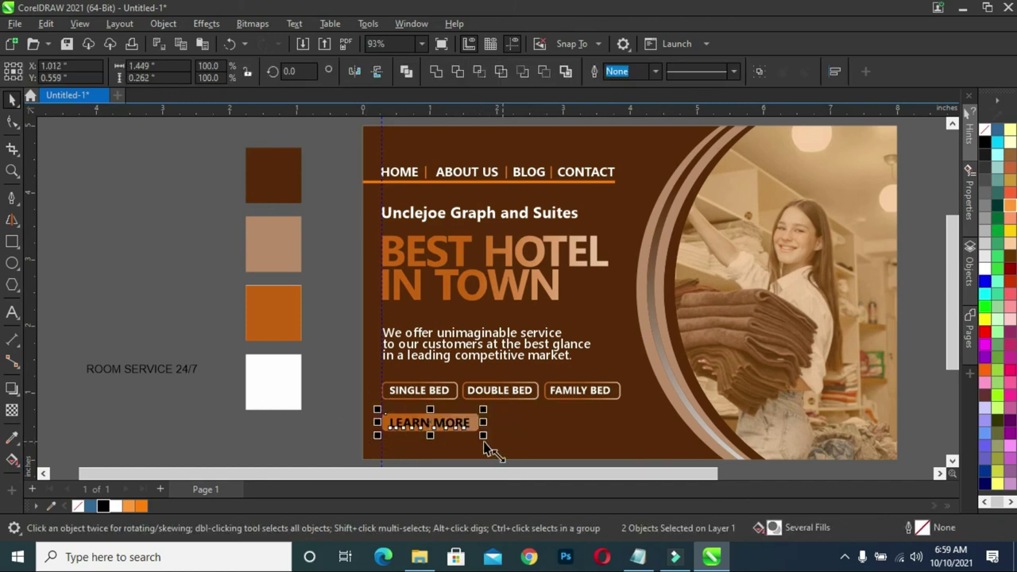
left_click_drag(483, 435, 472, 436)
left_click(318, 436)
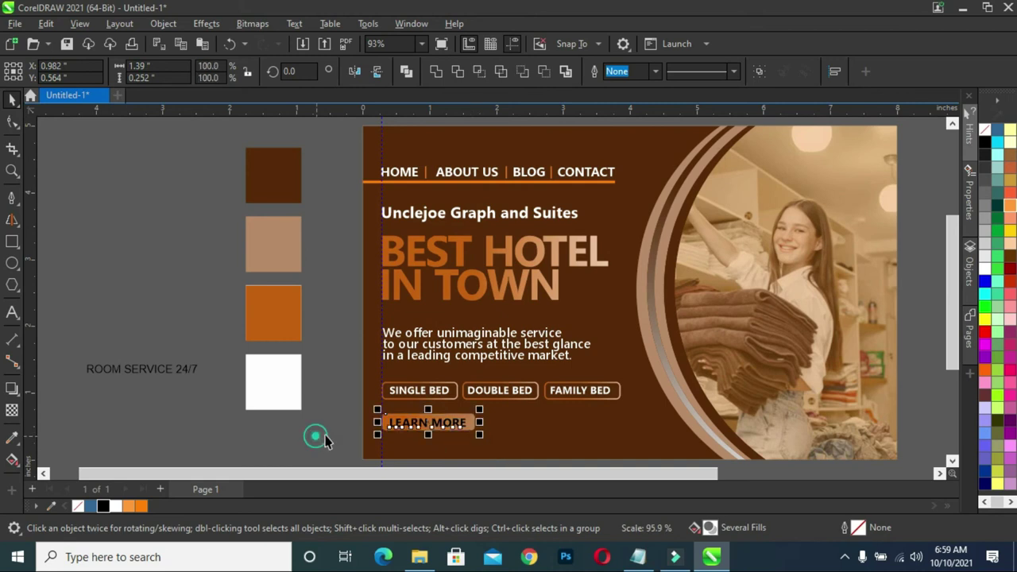
scroll(421, 435, "up", 1)
scroll(421, 434, "up", 1)
scroll(421, 433, "up", 1)
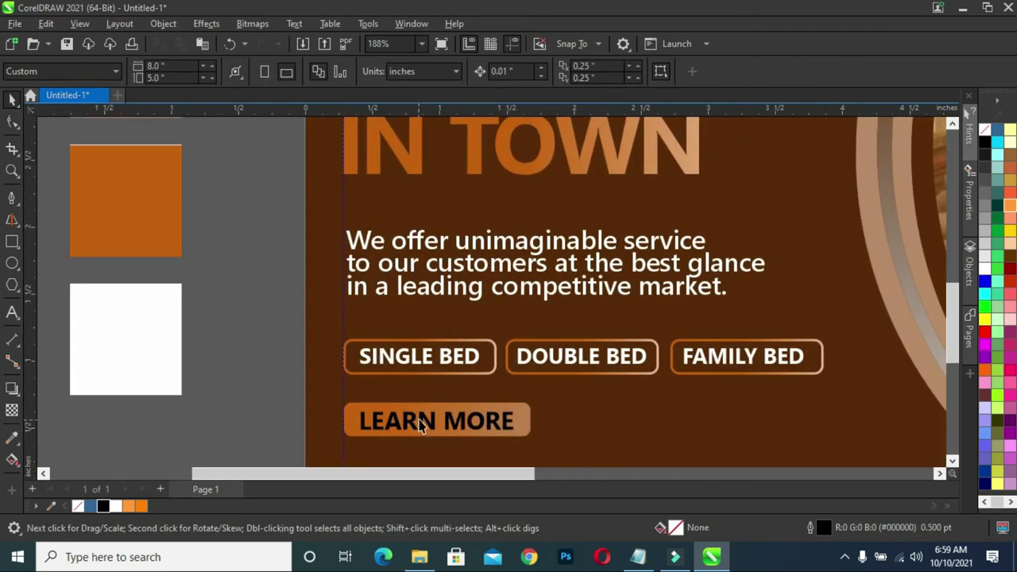
scroll(425, 425, "down", 2)
scroll(427, 421, "down", 1)
left_click(326, 433)
left_click(336, 428)
Move the ROOM SERVICE 24/7 text beside the orange swatch and split it into three lines.
left_click(147, 367)
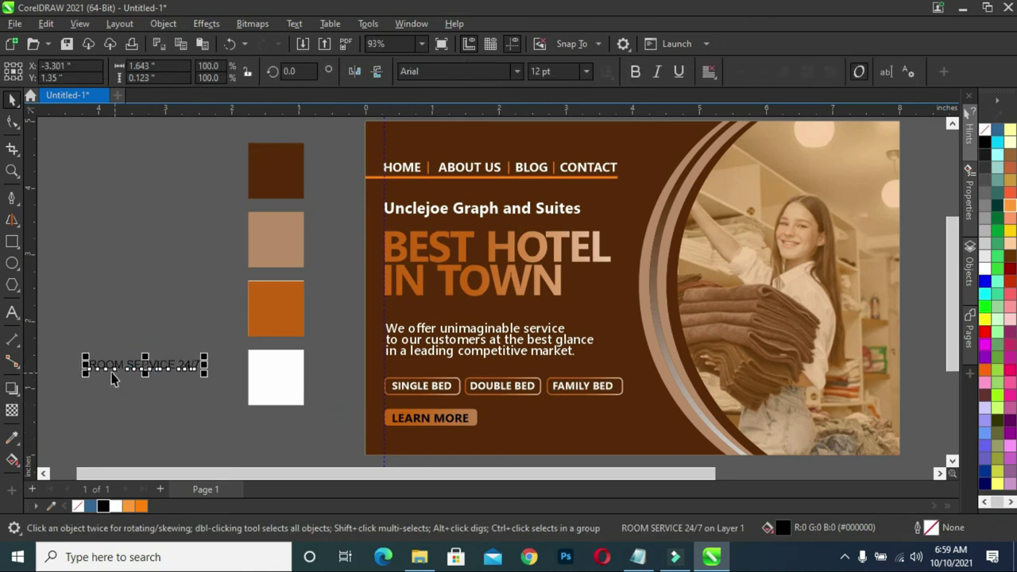
left_click_drag(133, 365, 216, 340)
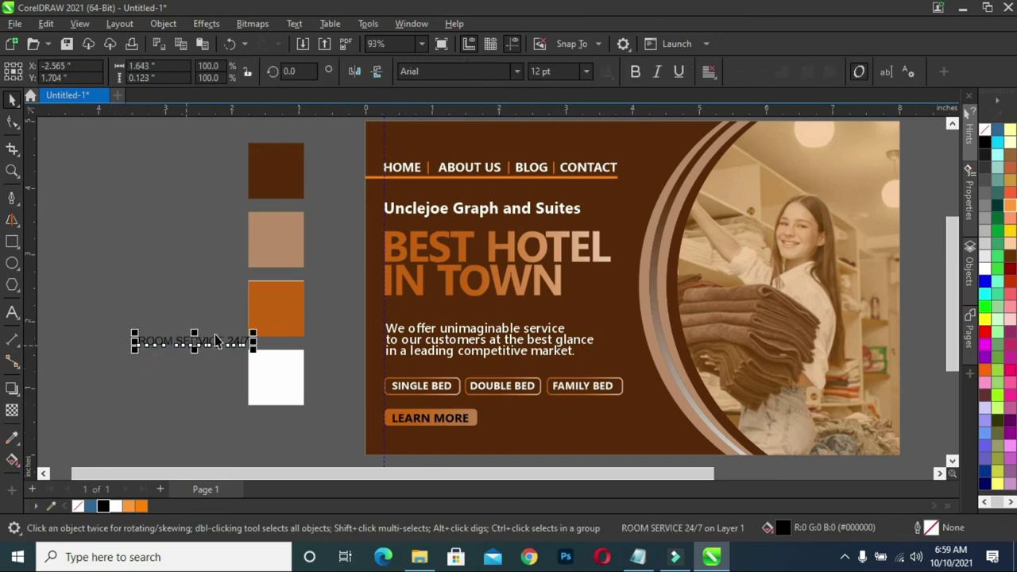
double_click(179, 340)
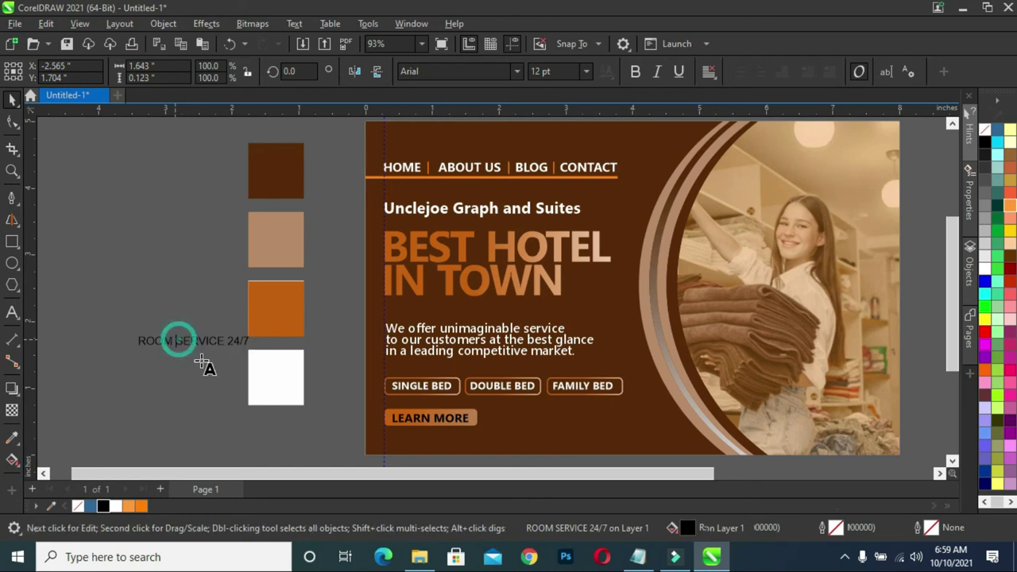
key("Return")
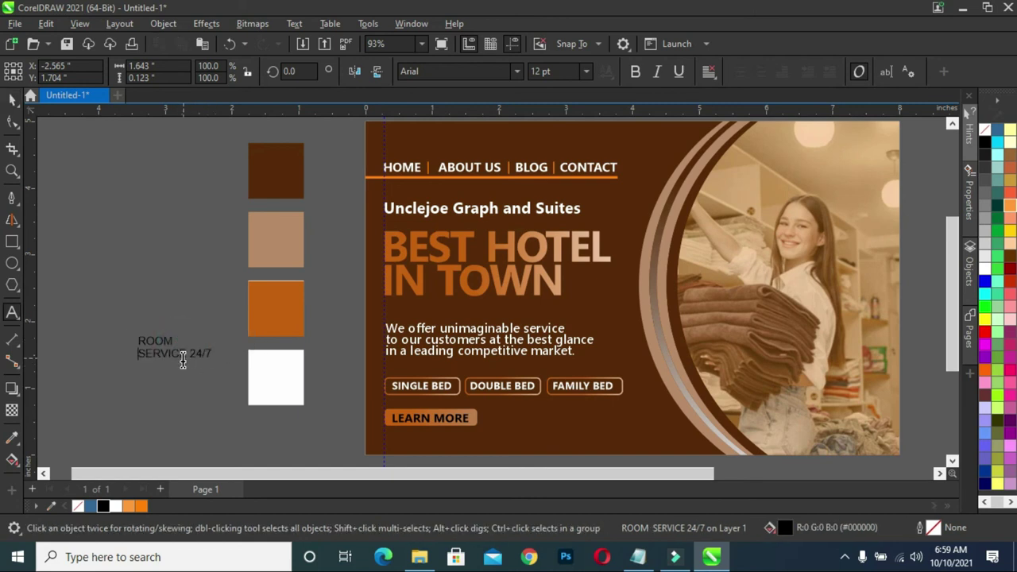
left_click(190, 354)
key("Return")
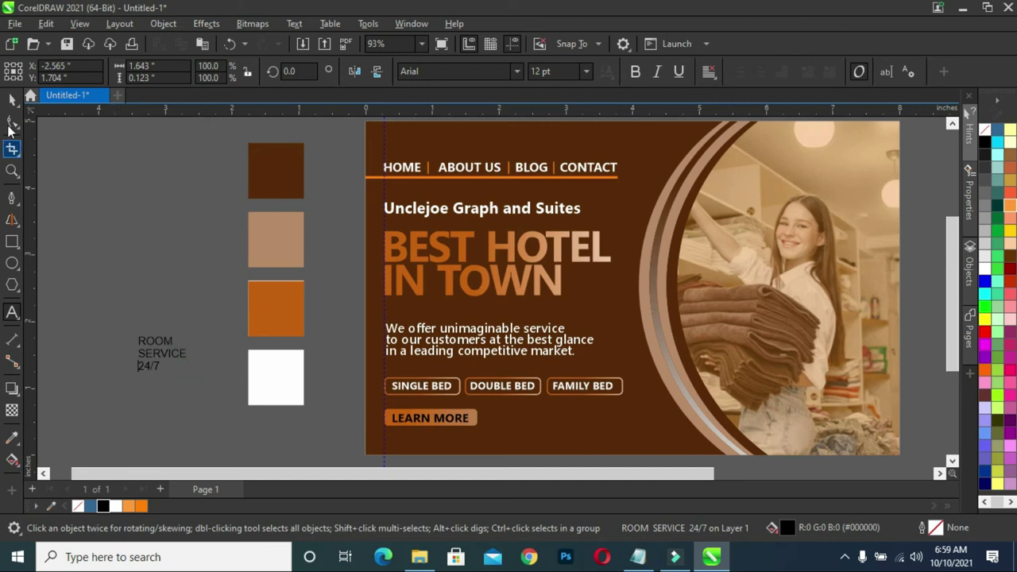
left_click(12, 99)
Centre the text, enlarge it to 22.292 pt and set it in Segoe UI Bold.
left_click(709, 71)
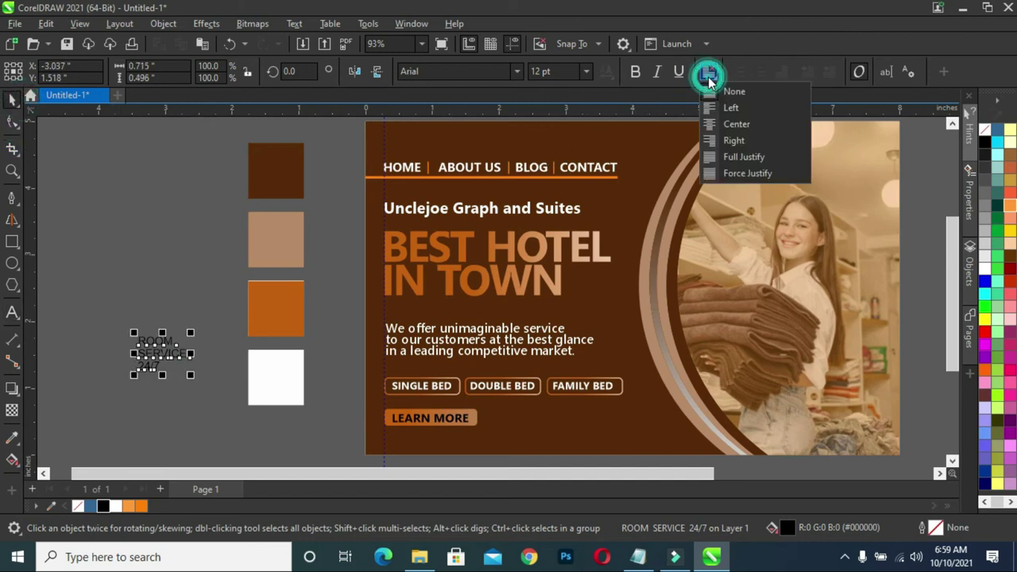
left_click(727, 124)
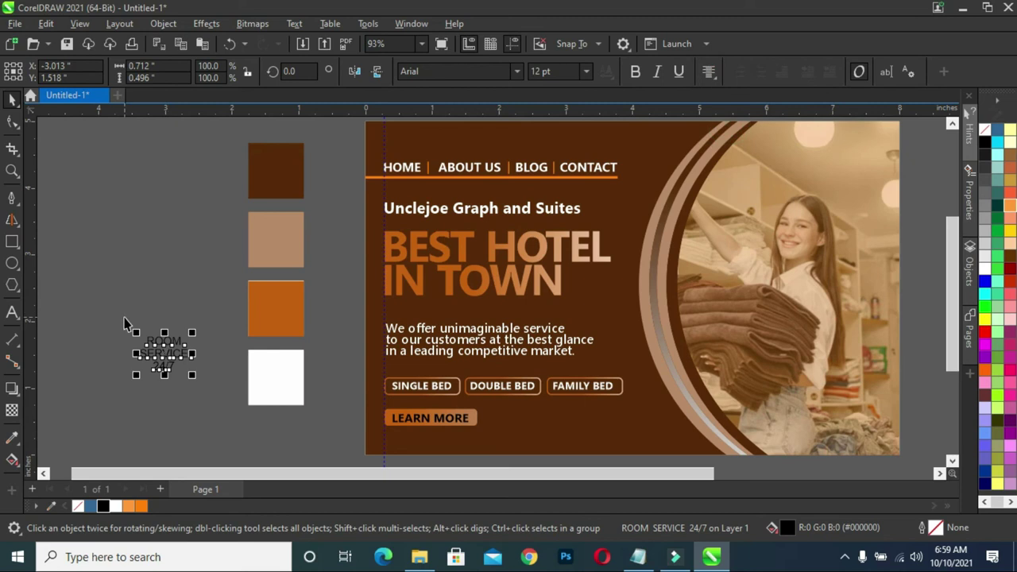
left_click_drag(192, 337, 233, 308)
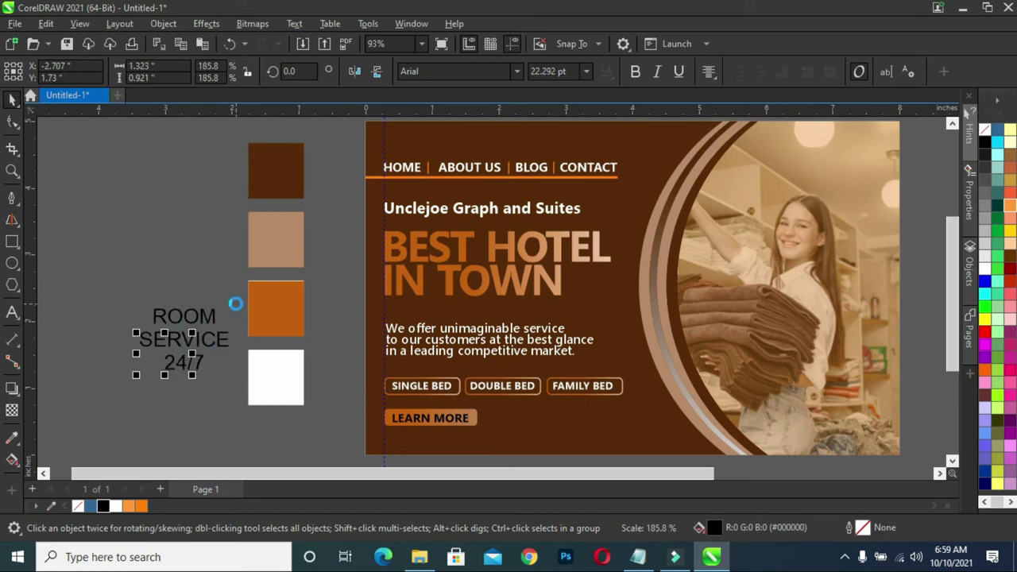
left_click(518, 73)
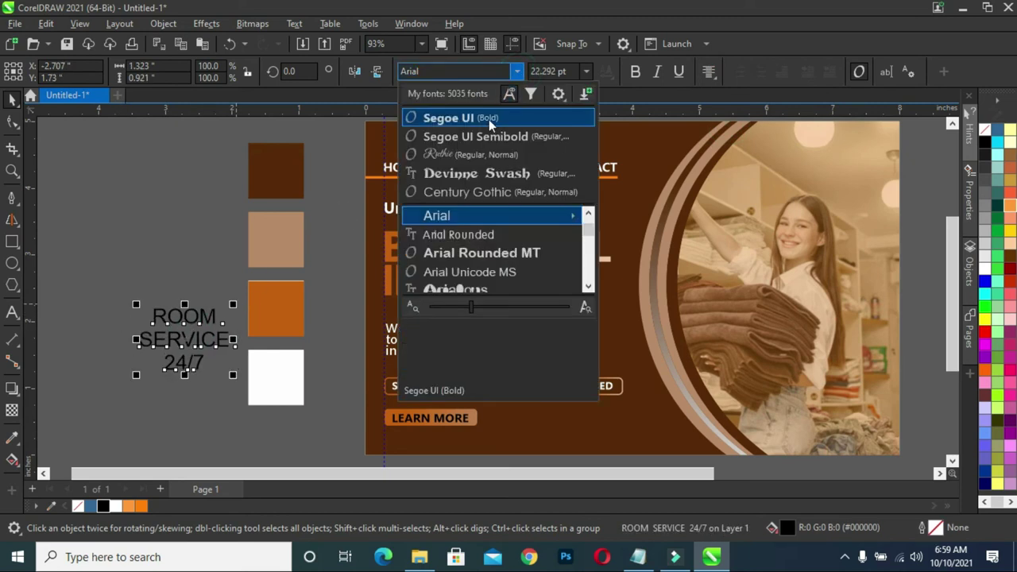
left_click(482, 114)
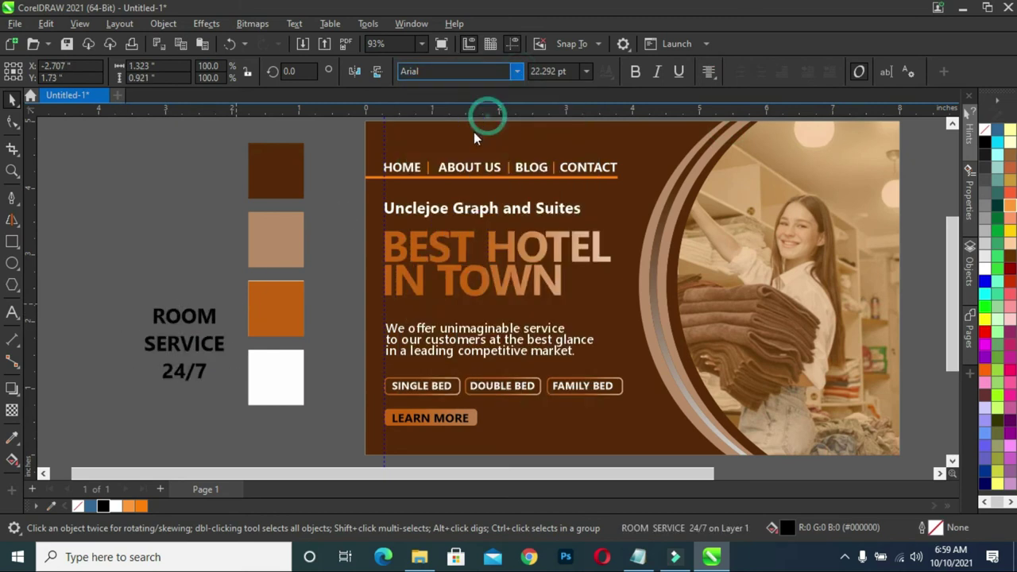
Tighten the line spacing of ROOM SERVICE 24/7 with the Shape tool.
left_click(11, 123)
left_click_drag(141, 386, 147, 366)
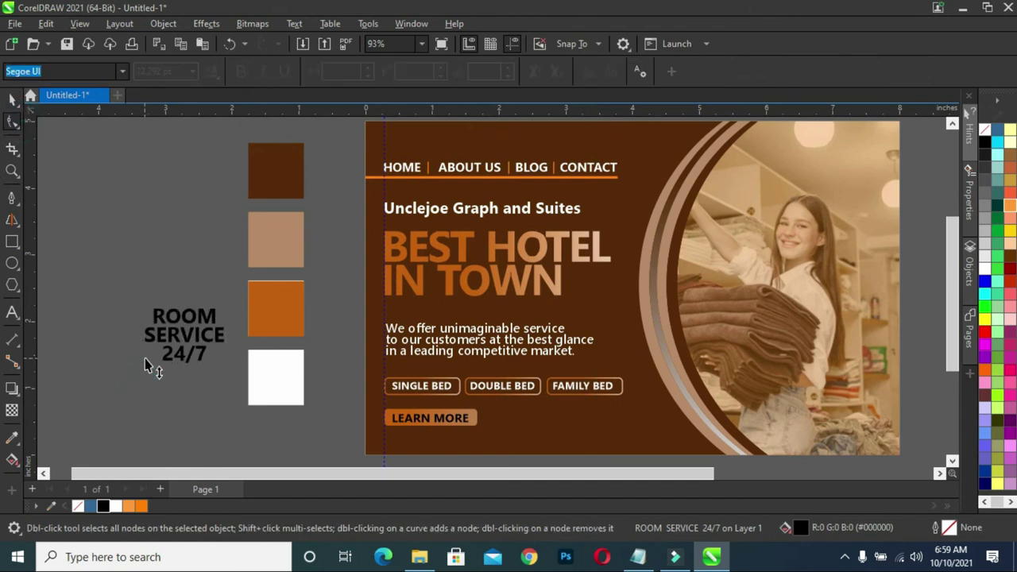
left_click(12, 100)
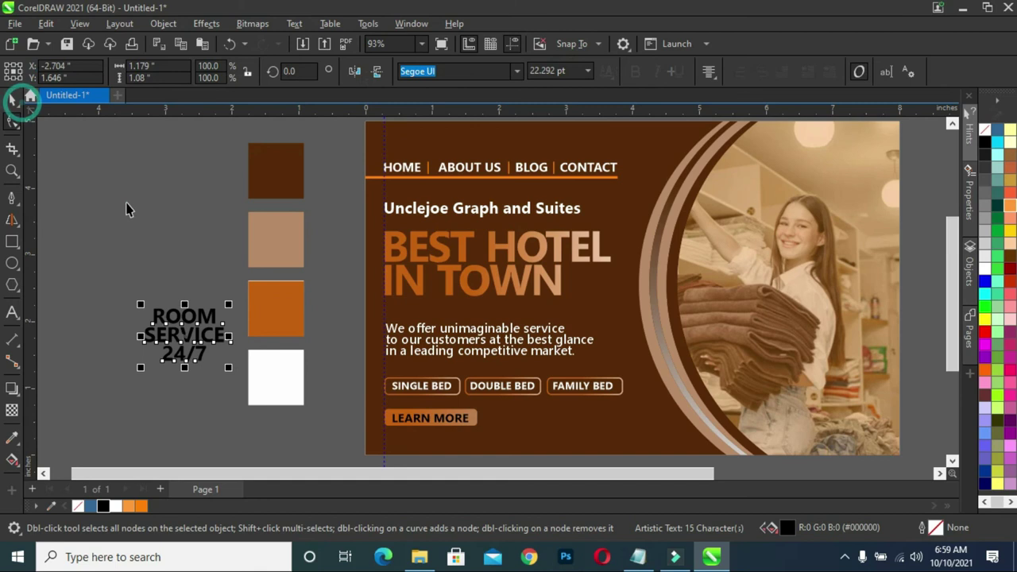
left_click(165, 269)
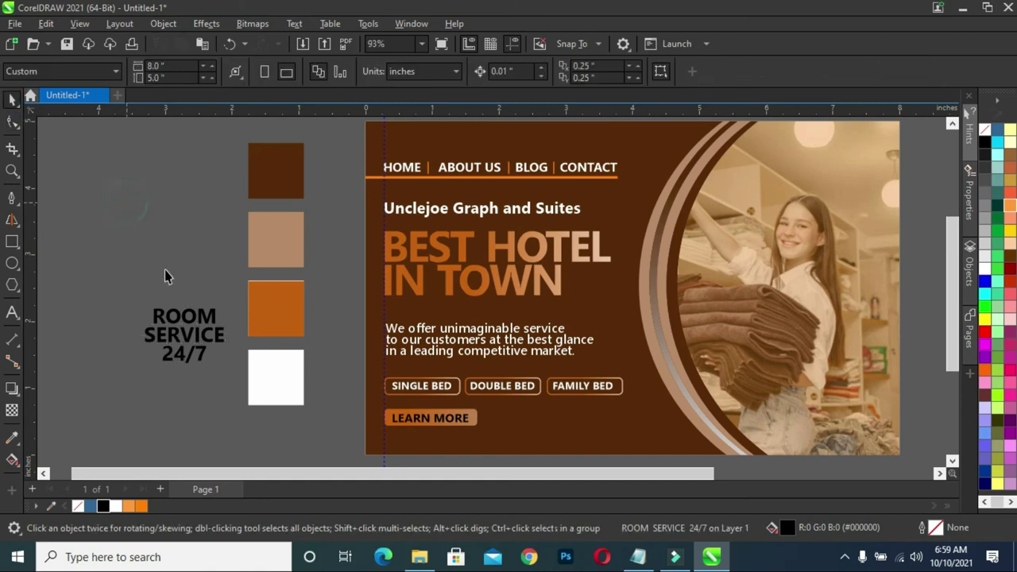
Draw a circle above the ROOM SERVICE text with a 2.0 pt outline.
left_click(11, 263)
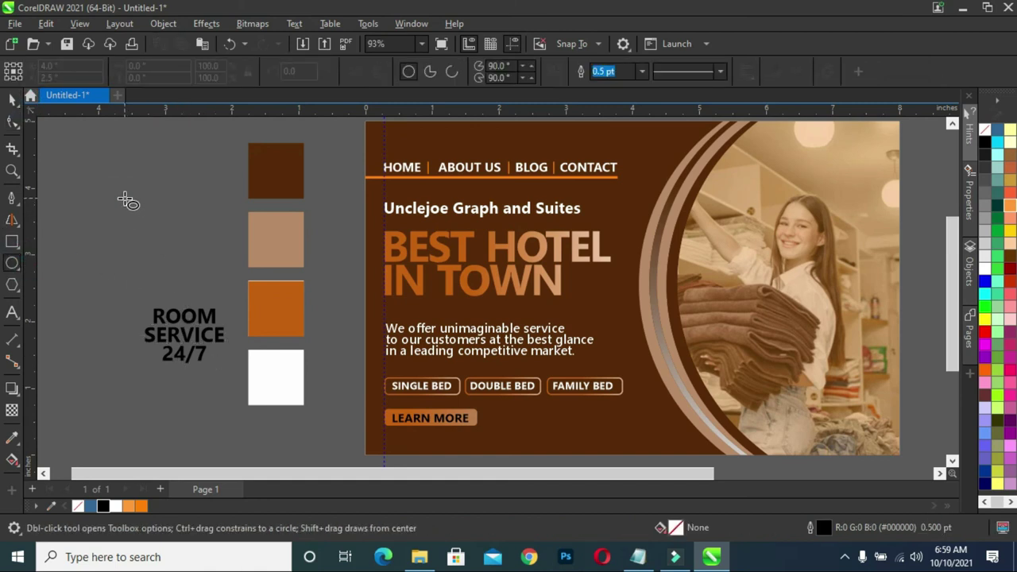
left_click_drag(119, 193, 210, 284)
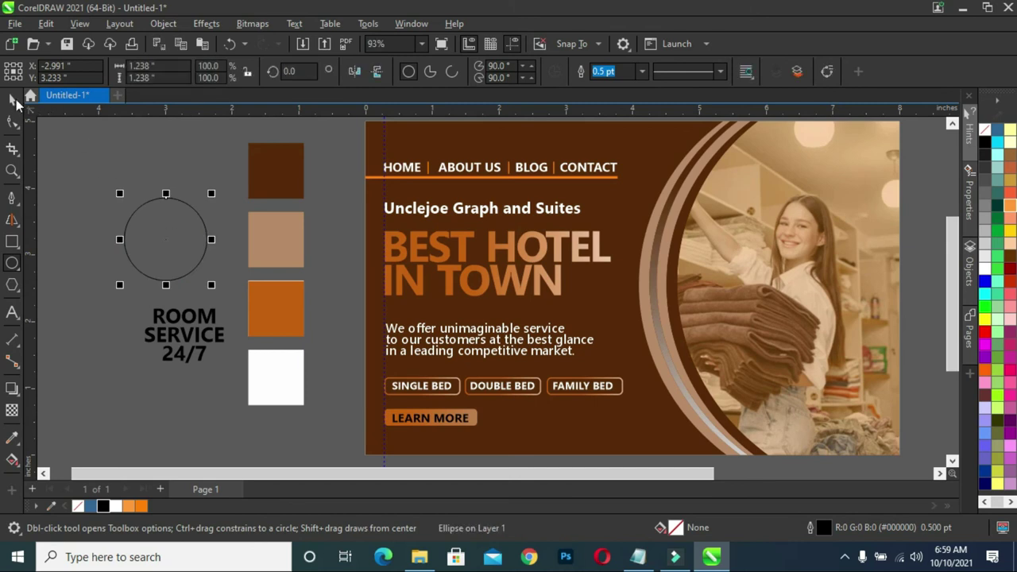
left_click(12, 99)
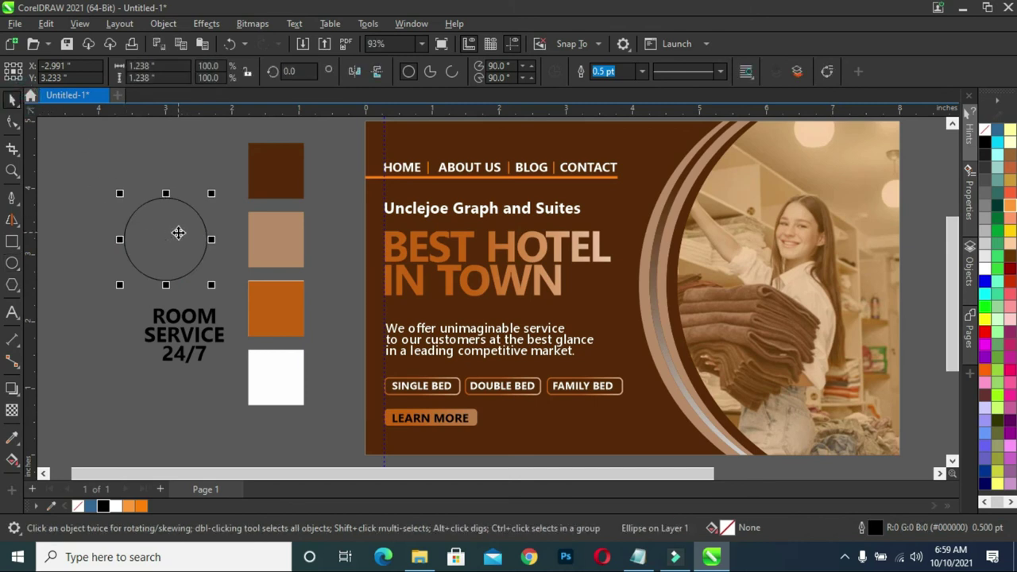
left_click(642, 70)
left_click(618, 140)
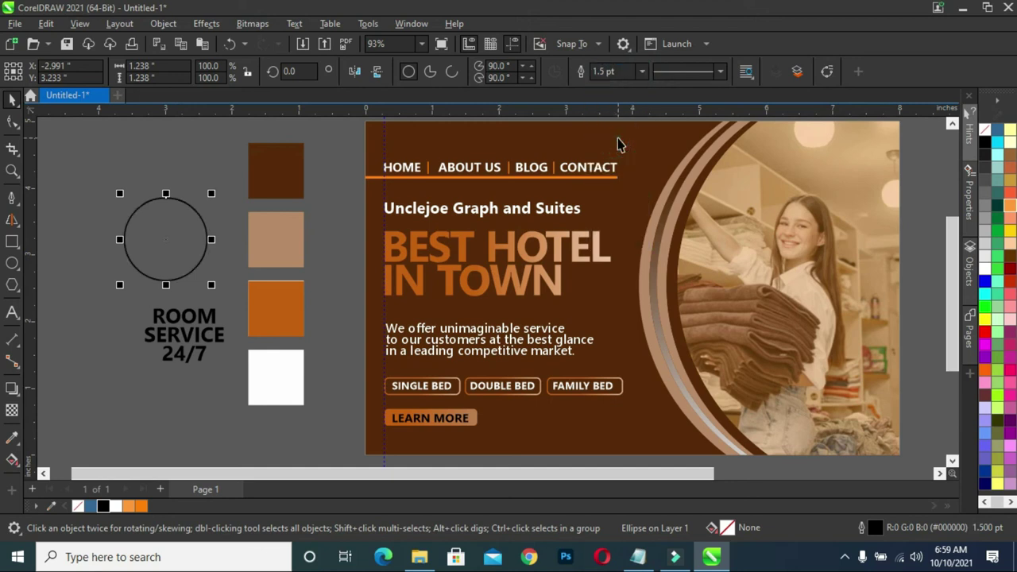
left_click(640, 71)
left_click(618, 155)
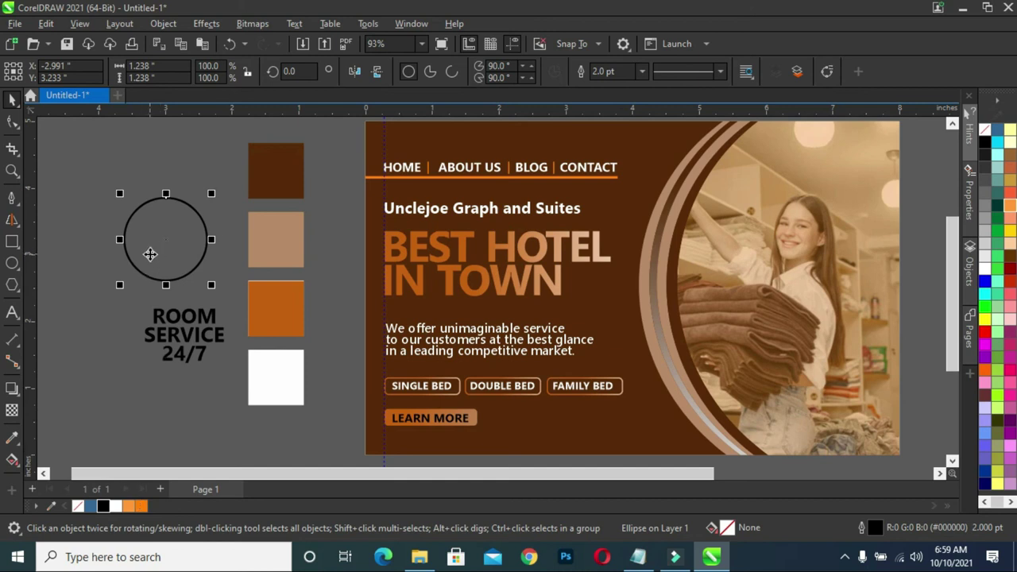
left_click_drag(150, 254, 150, 261)
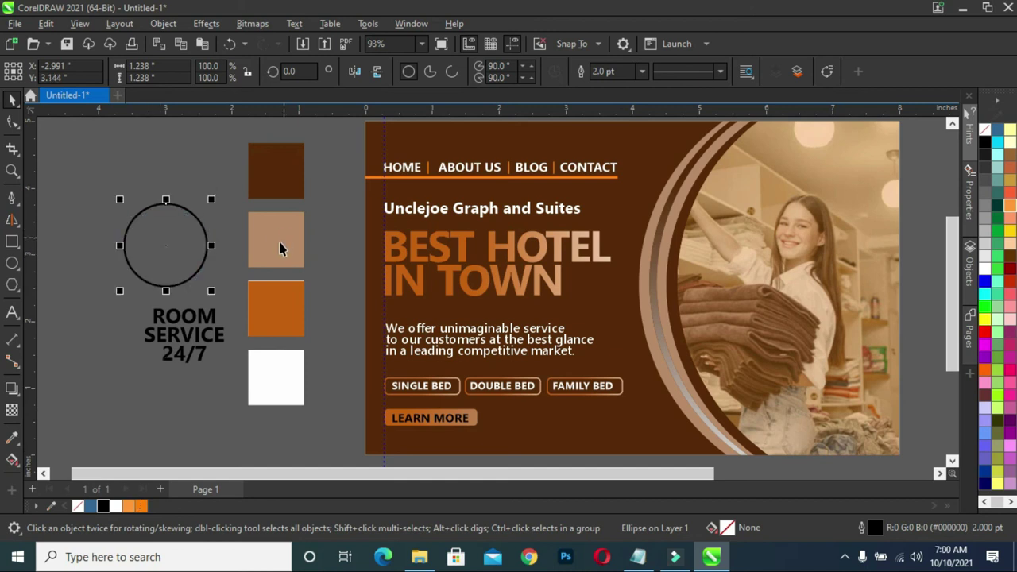
Fill the circle with the dark brown (#572A07) swatch colour using Copy Fill Here.
left_click_drag(280, 249, 173, 243)
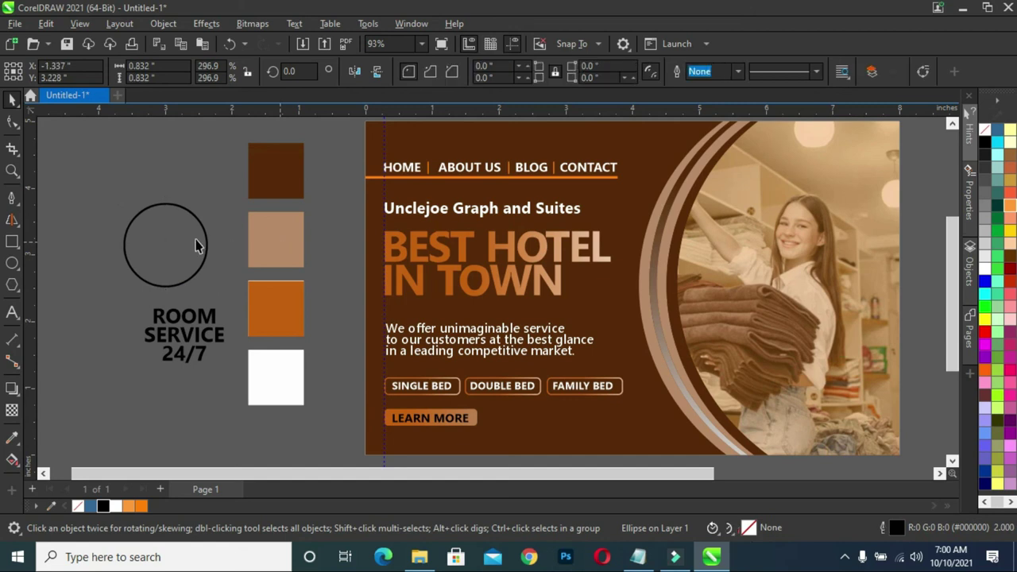
key("Escape")
left_click_drag(166, 245, 264, 248)
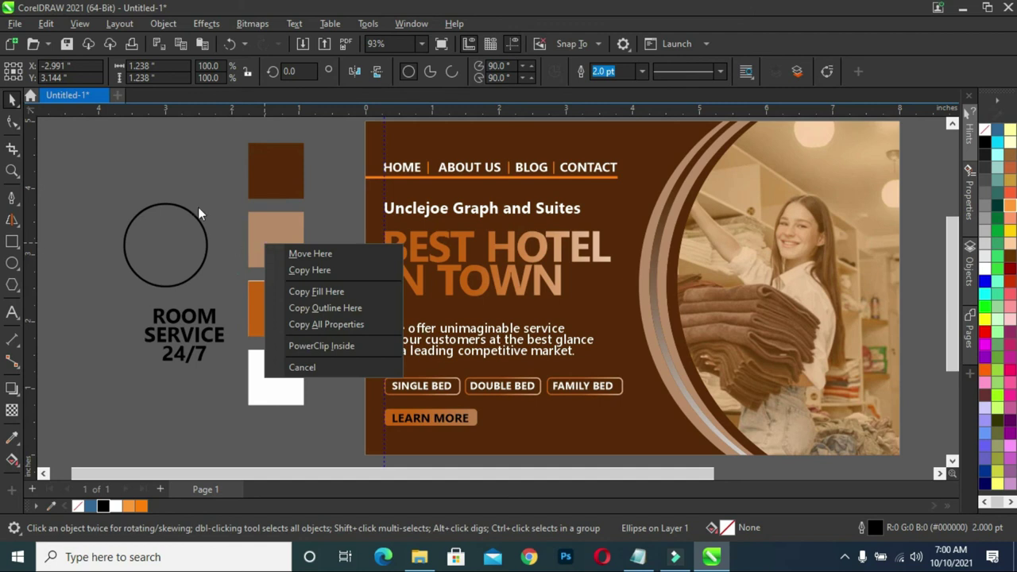
key("Escape")
left_click_drag(278, 234, 177, 233)
left_click(212, 282)
left_click(176, 231)
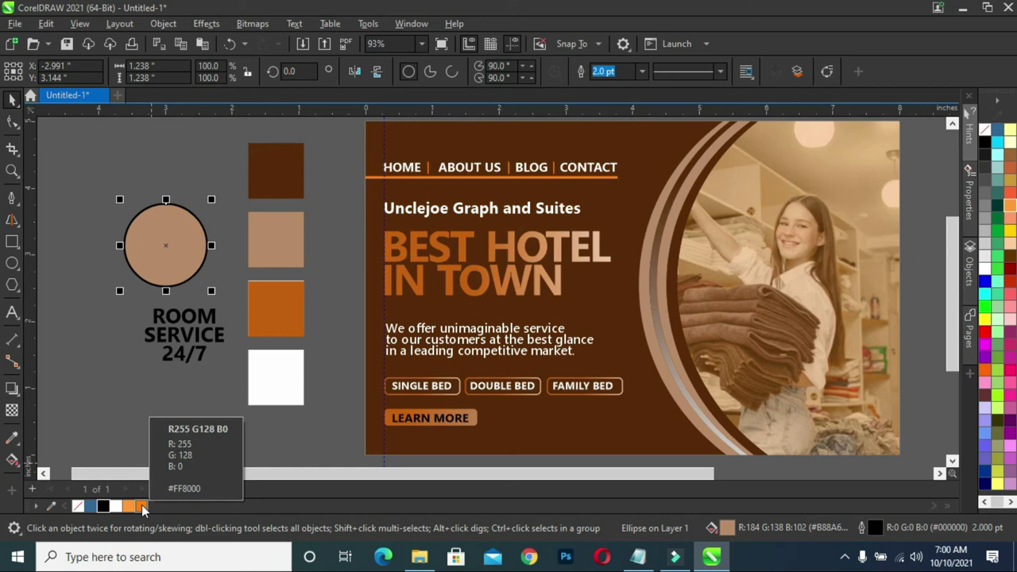
left_click(288, 170)
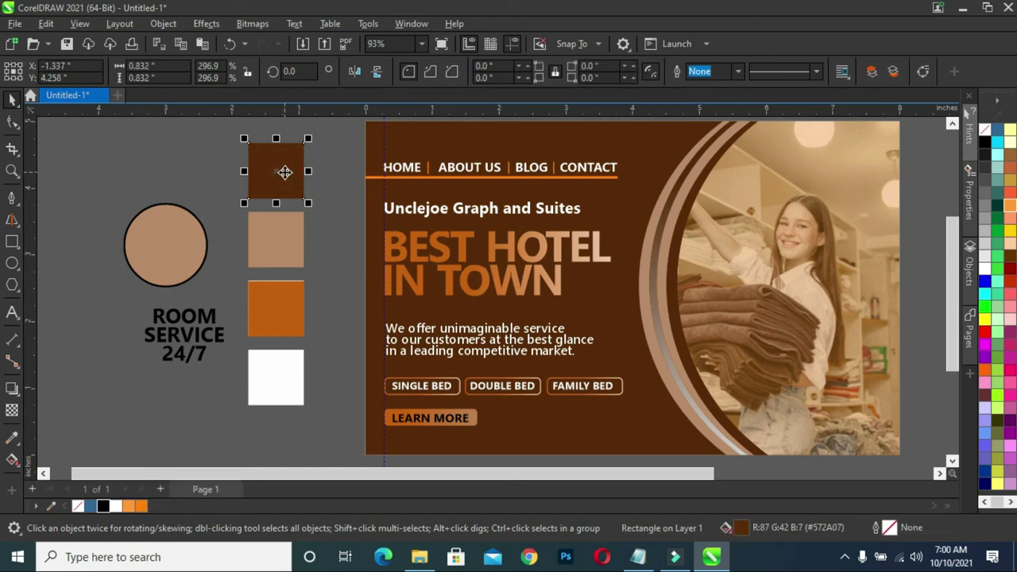
left_click_drag(292, 168, 166, 236)
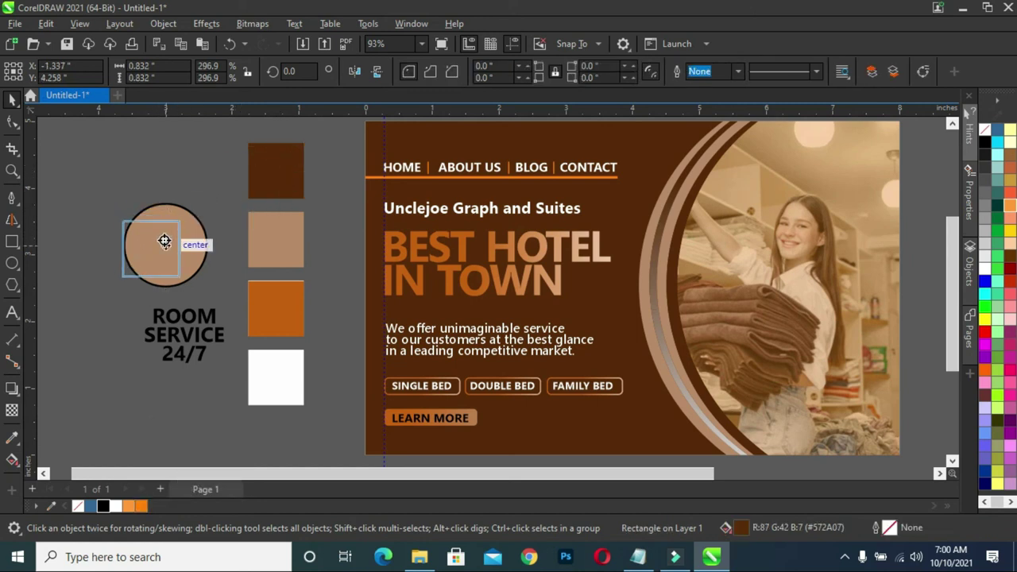
left_click(200, 289)
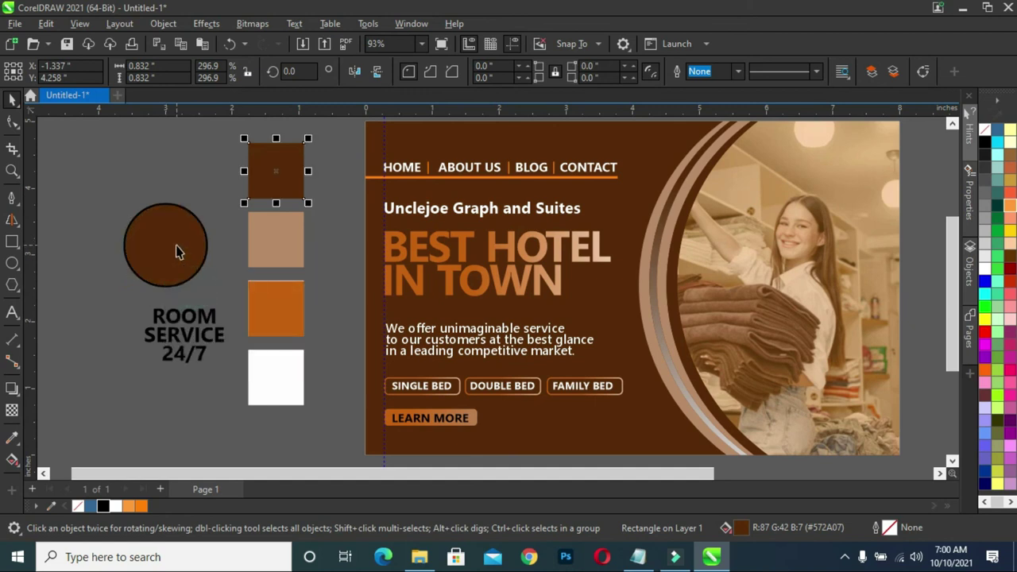
left_click(187, 262)
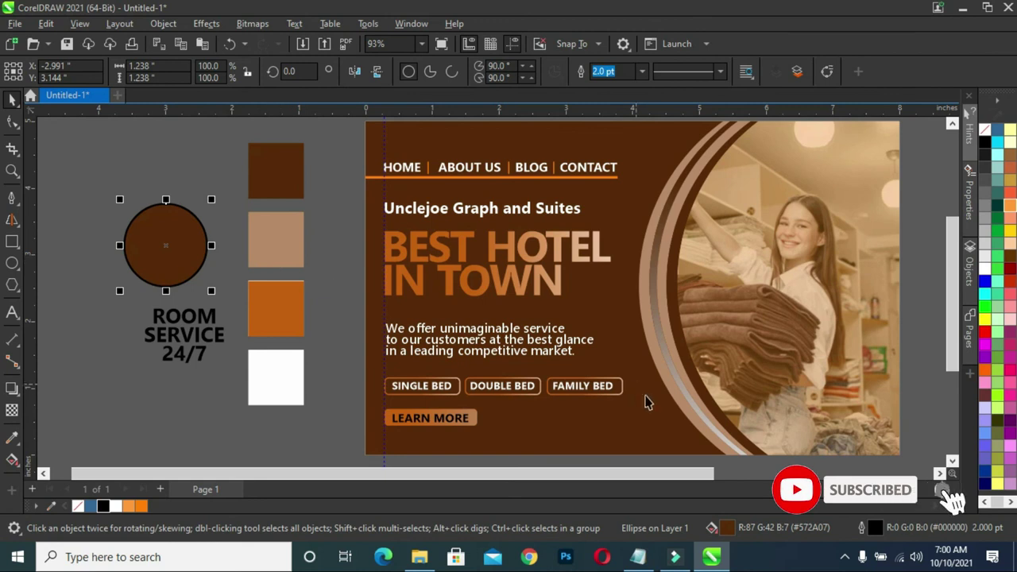
Set the circle's outline colour to tan (#B88A66) in the outline settings.
double_click(874, 528)
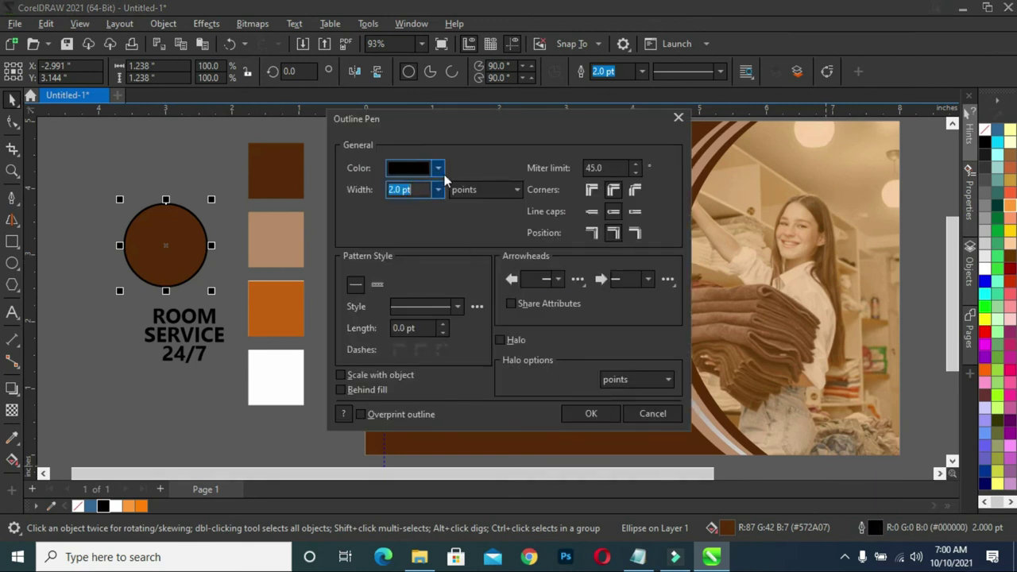
left_click(439, 169)
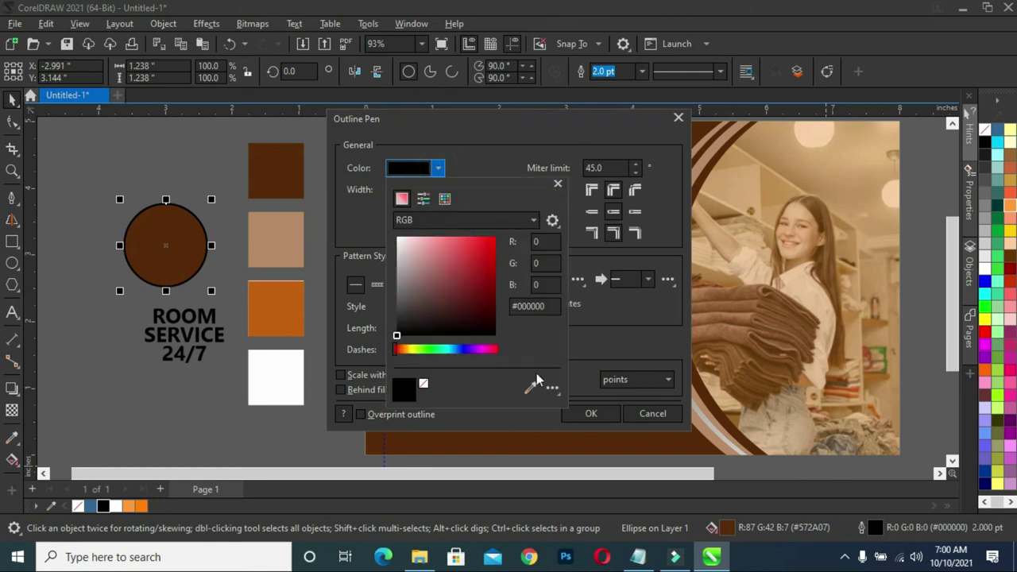
left_click(529, 389)
left_click(279, 245)
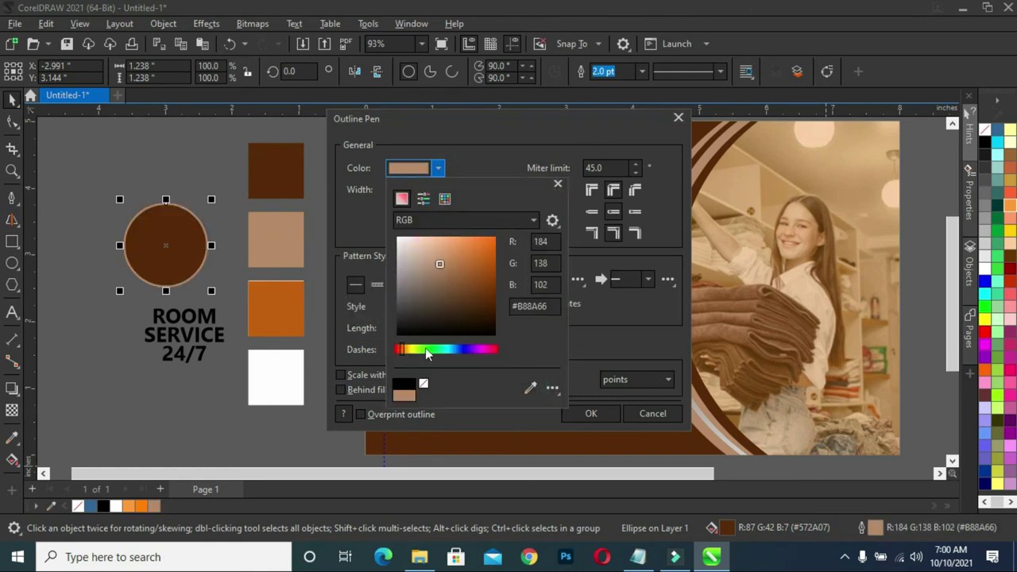
left_click(592, 415)
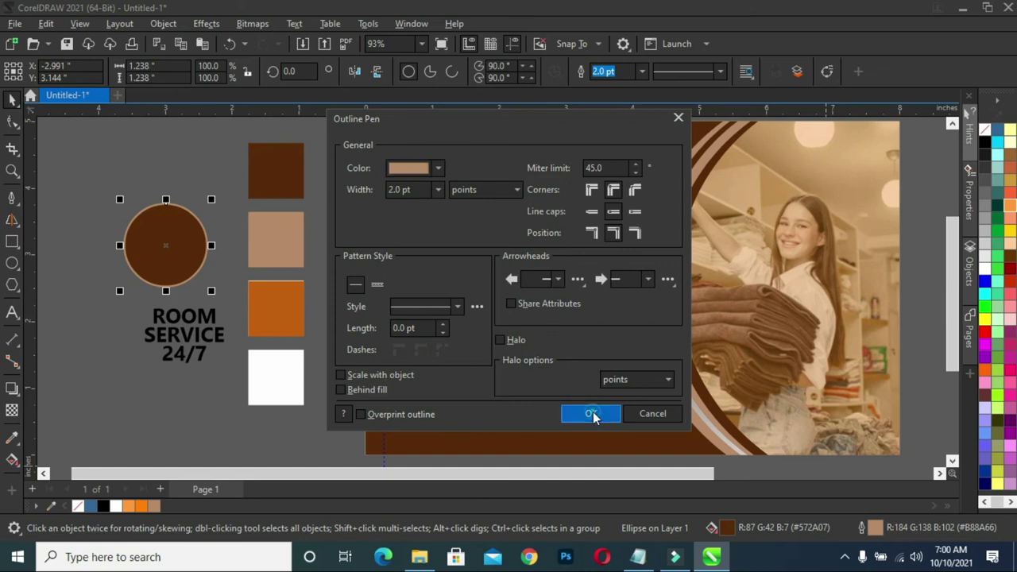
left_click(592, 415)
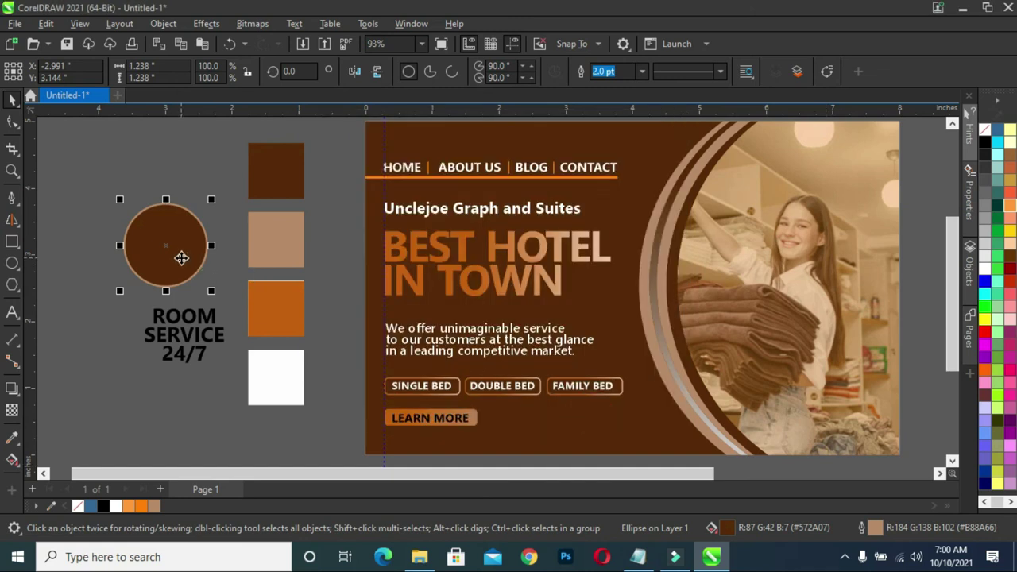
Thicken the circle's outline to 3.0 pt.
left_click(181, 257)
left_click(642, 72)
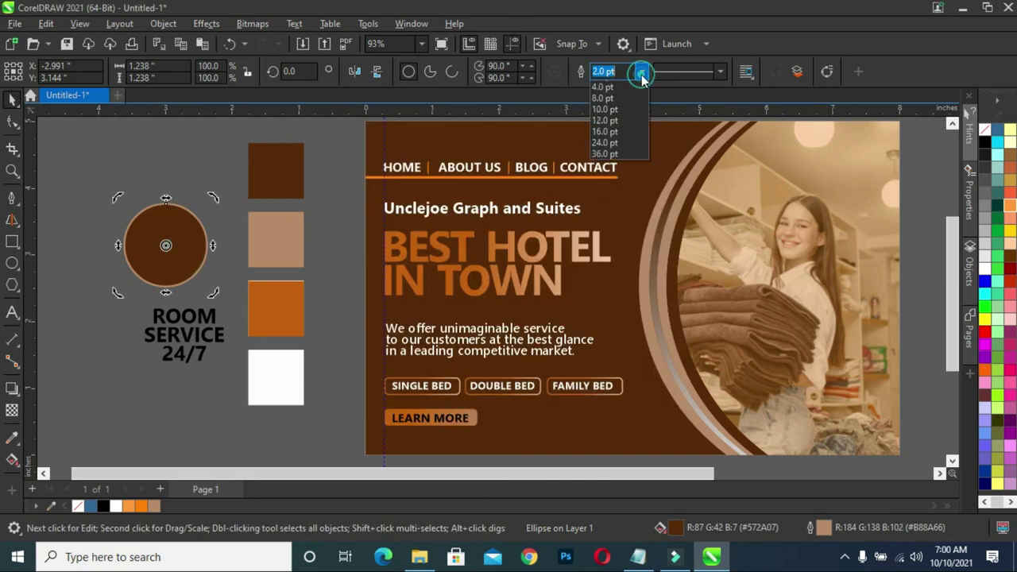
left_click(609, 164)
left_click(170, 156)
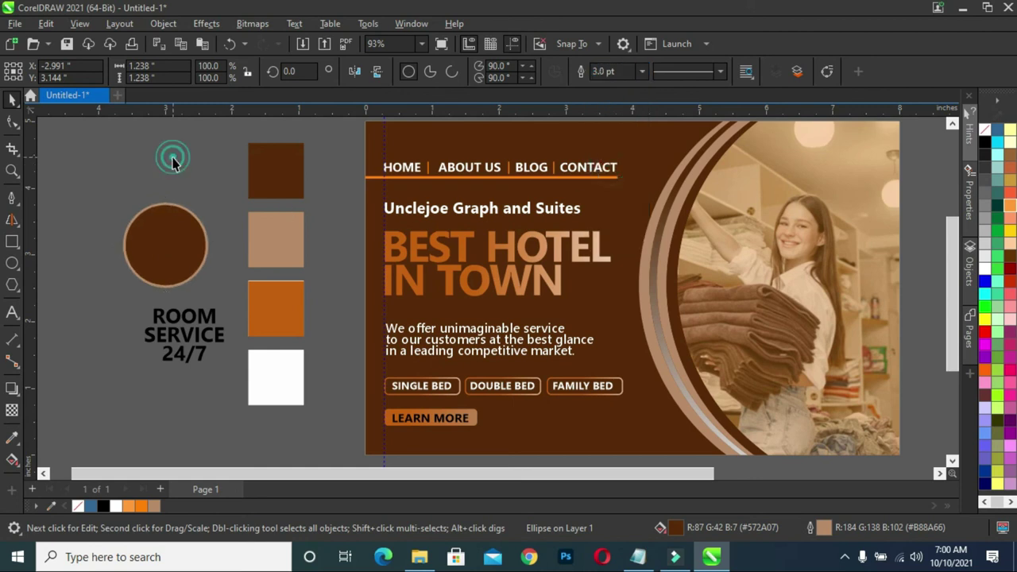
Move the ROOM SERVICE 24/7 text onto the brown circle, in front, slightly smaller.
left_click(176, 253)
left_click_drag(182, 319, 176, 239)
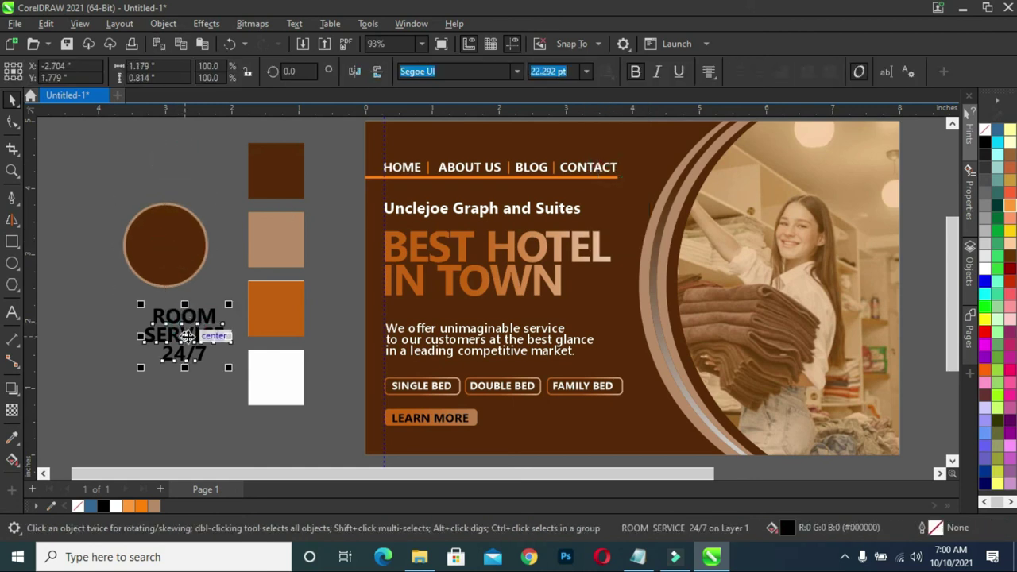
key("ctrl+Page_Down")
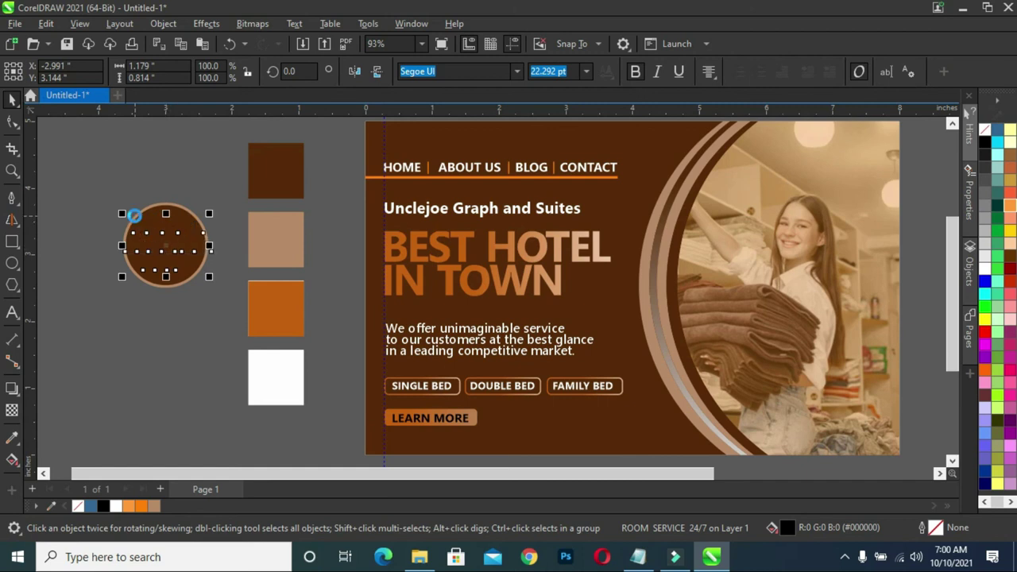
key("ctrl+Page_Up")
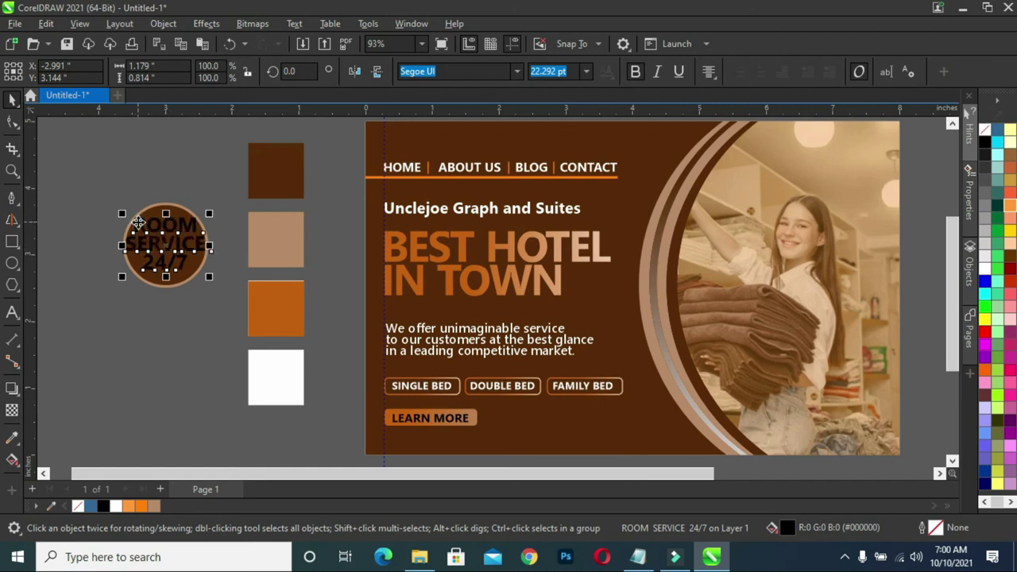
scroll(76, 141, "up", 1)
scroll(130, 172, "up", 1)
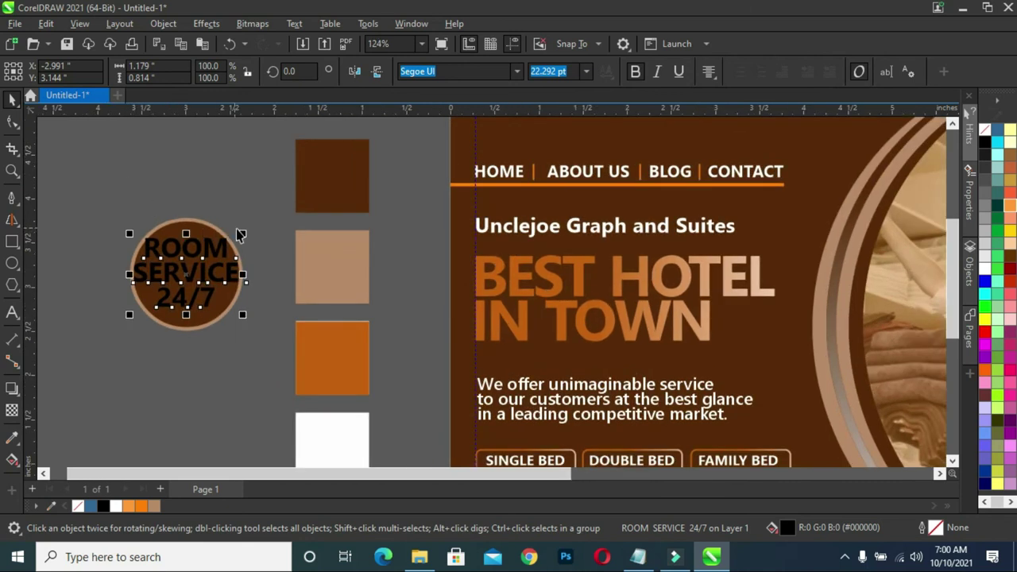
left_click_drag(243, 238, 239, 236)
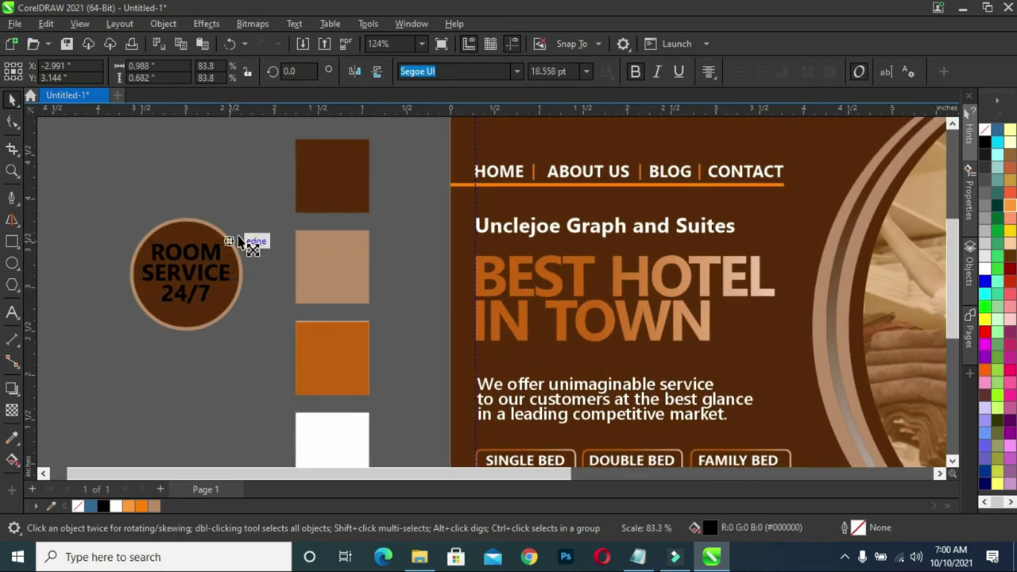
Make the ROOM SERVICE 24/7 text white, then select circle and text together.
left_click_drag(81, 183, 266, 346)
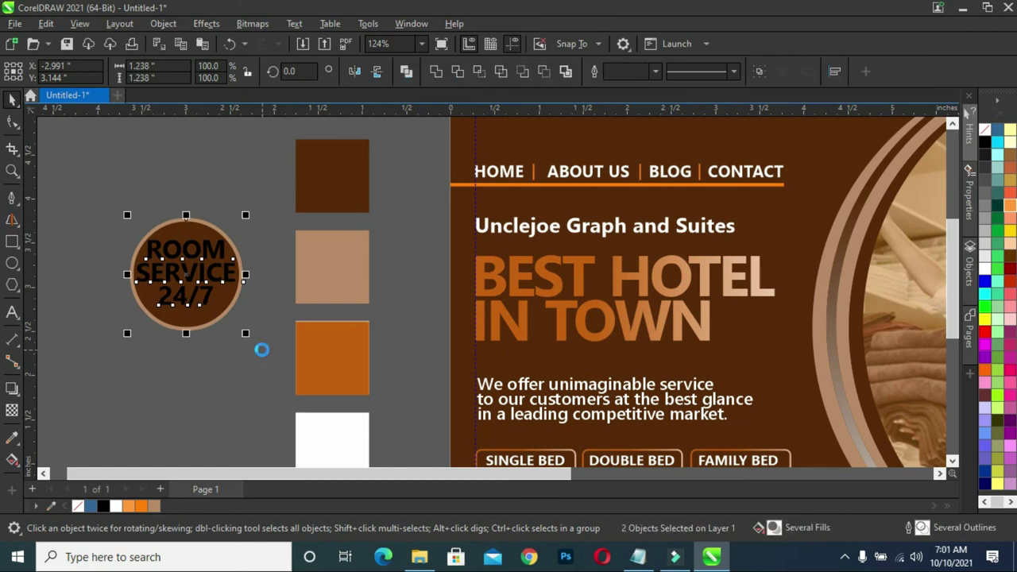
left_click(221, 355)
left_click(197, 281)
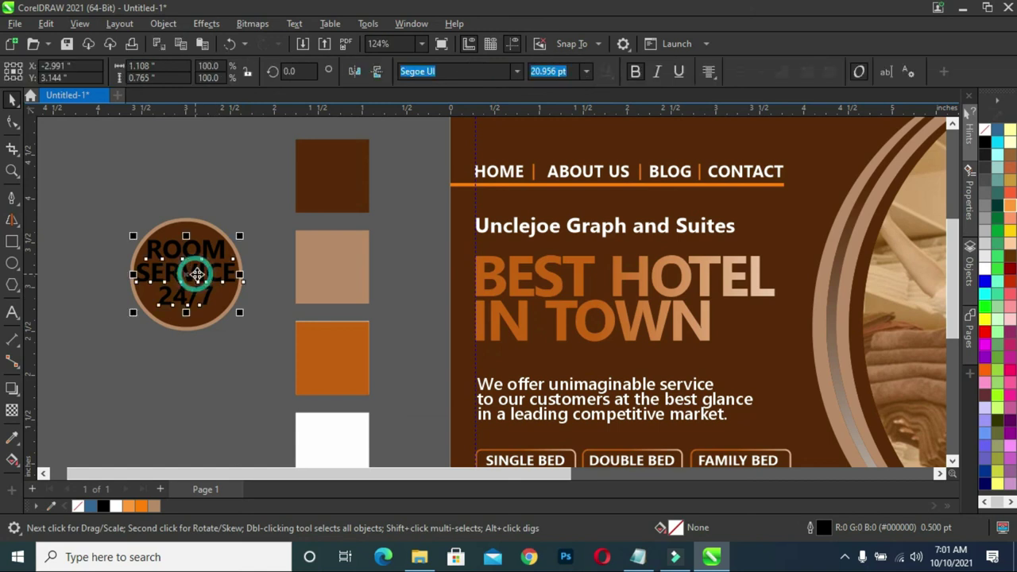
left_click(178, 361)
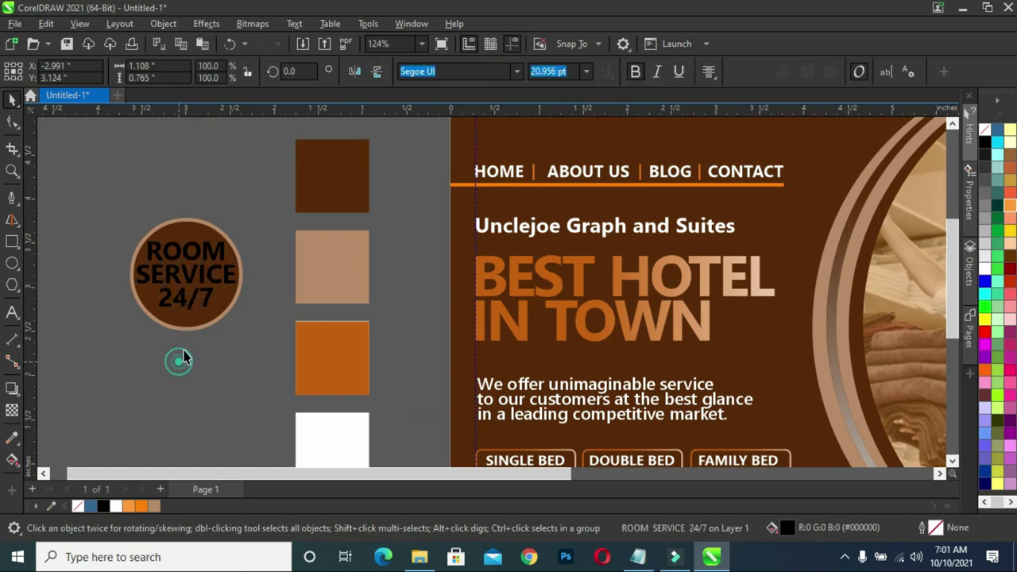
left_click_drag(111, 205, 245, 330)
left_click(204, 200)
left_click(209, 243)
left_click(119, 507)
left_click(159, 368)
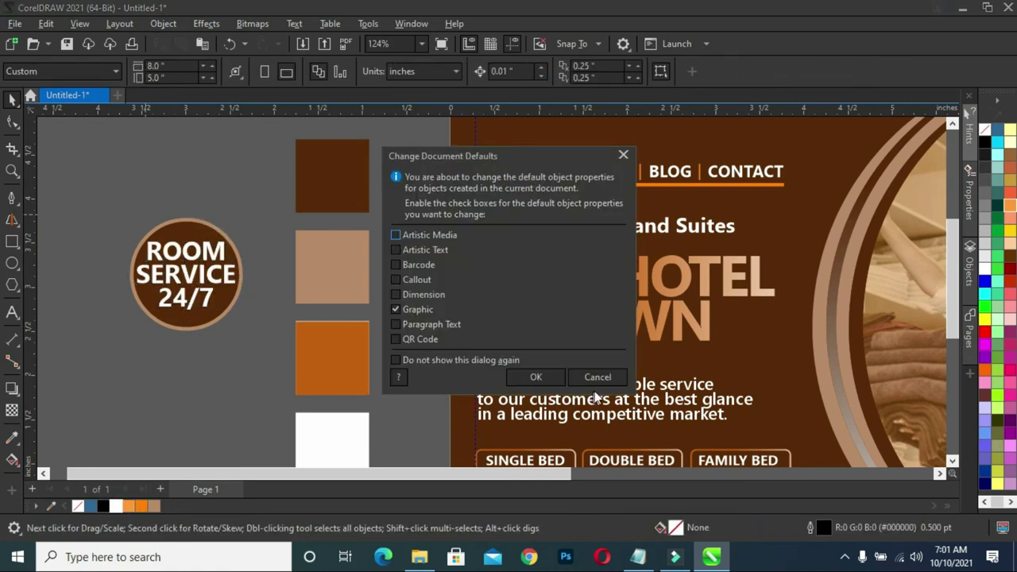
left_click(597, 377)
left_click_drag(102, 204, 270, 347)
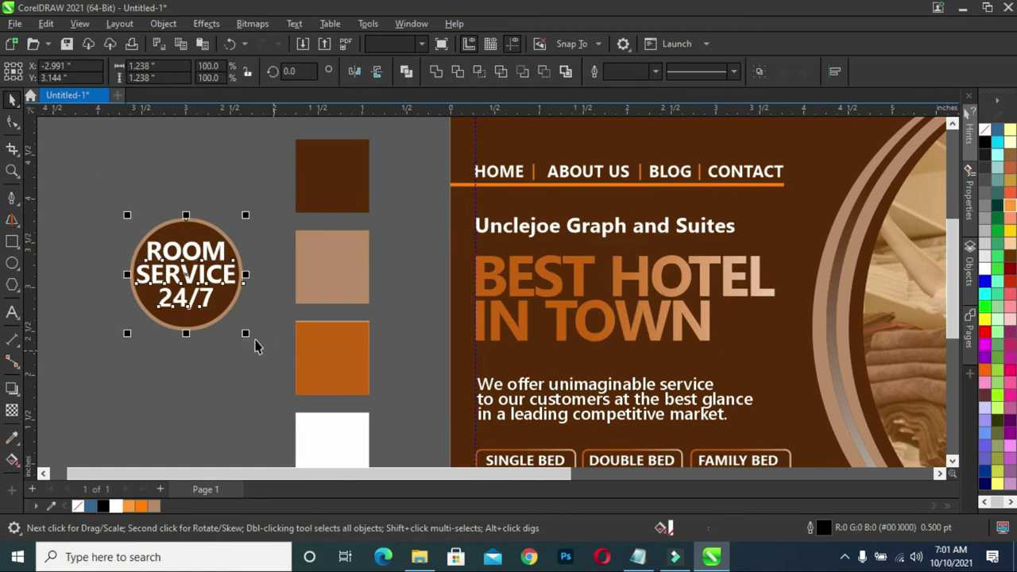
Move the badge onto the banner and centre it horizontally on the curved arc.
scroll(149, 248, "down", 2)
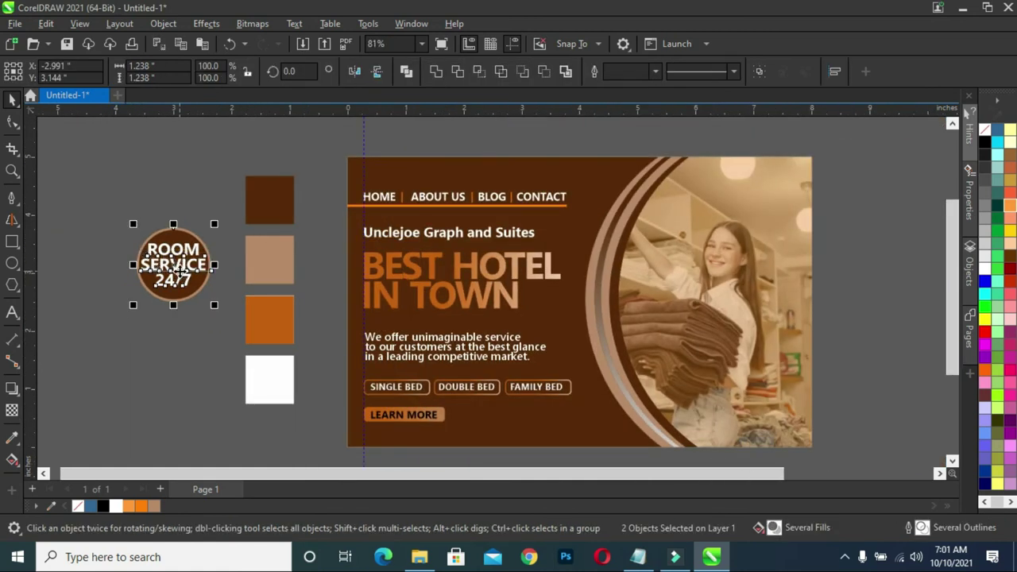
left_click_drag(173, 265, 601, 313)
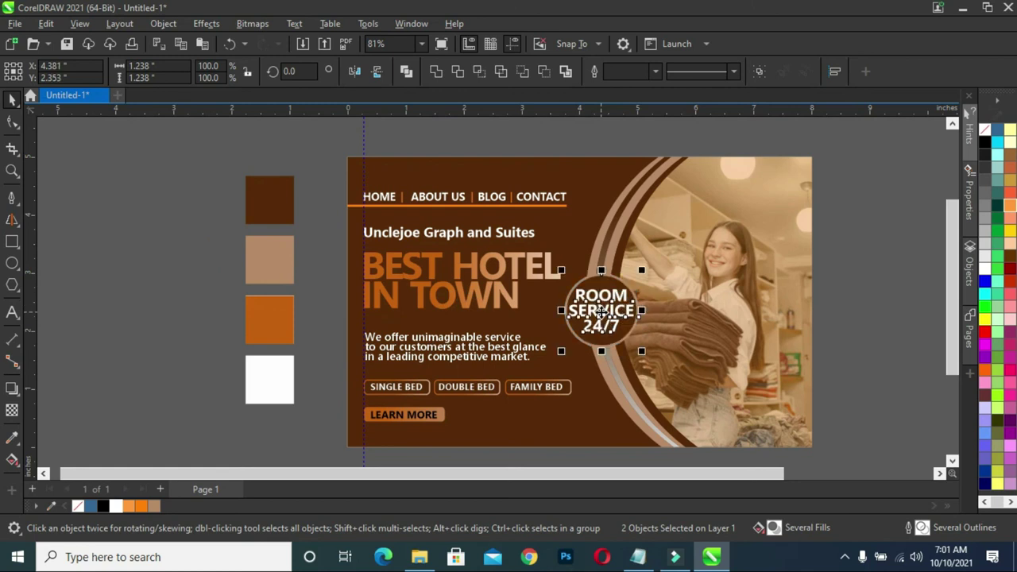
left_click(845, 316)
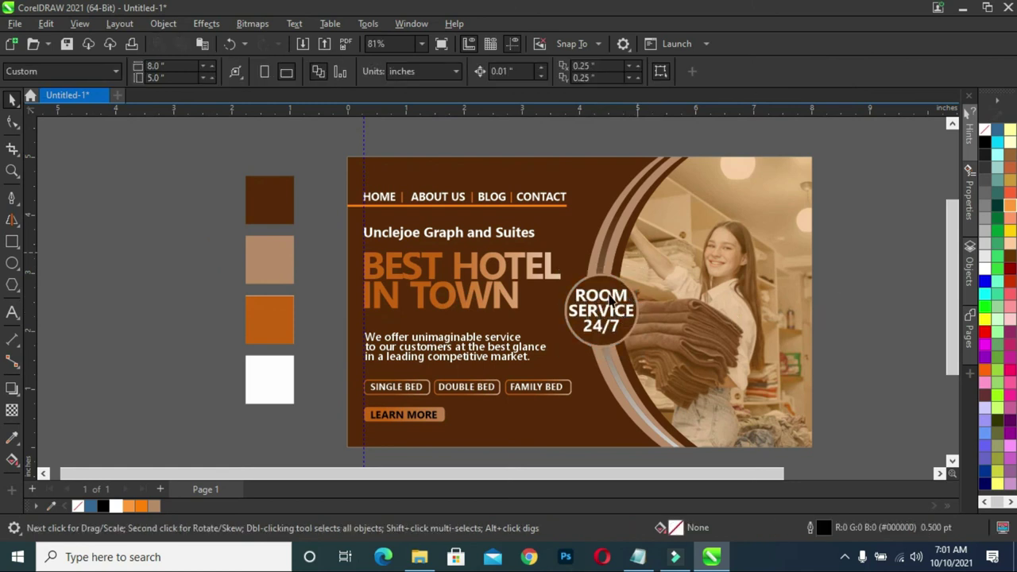
left_click_drag(844, 387, 558, 253)
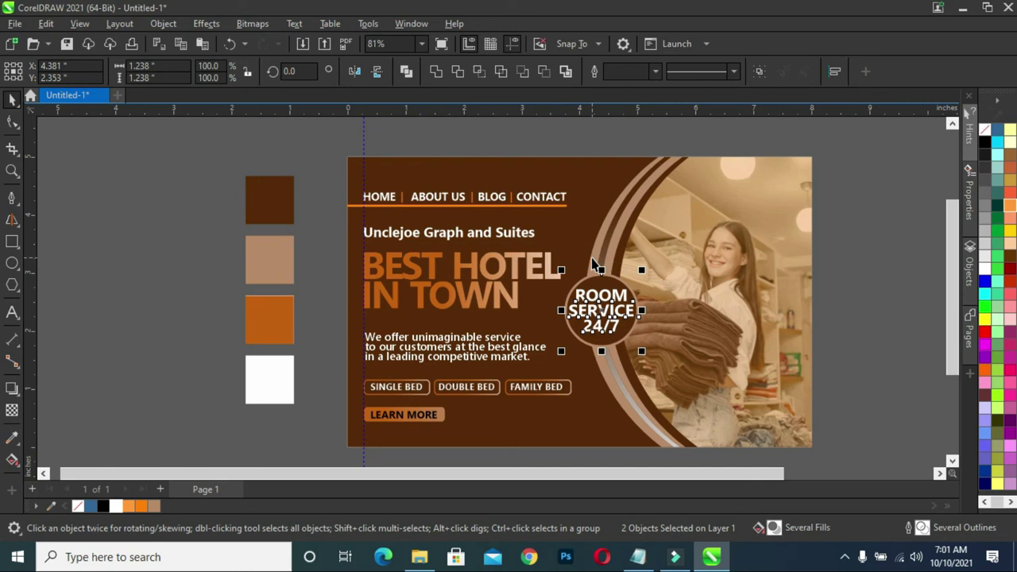
left_click(592, 259, "shift")
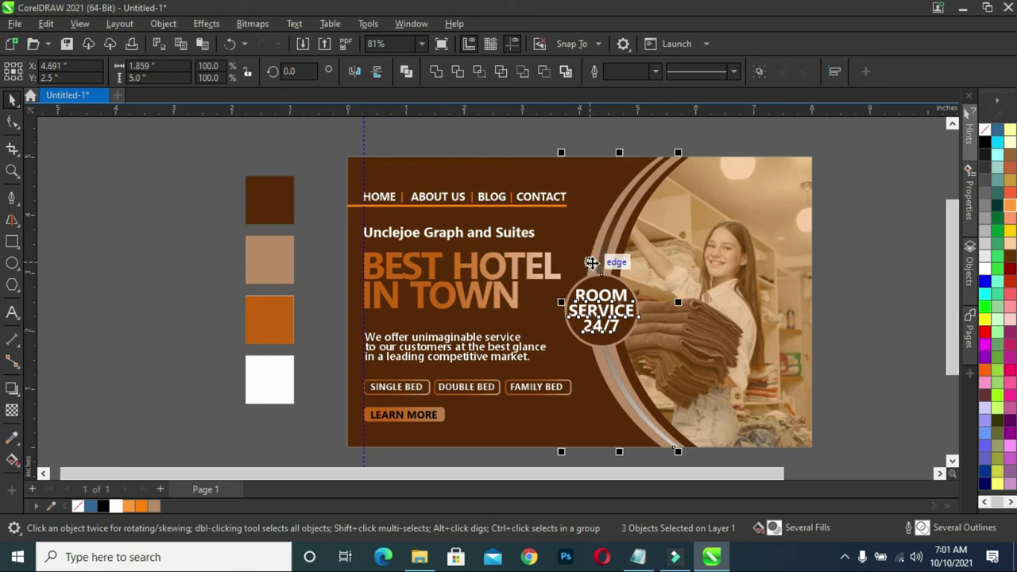
key("c")
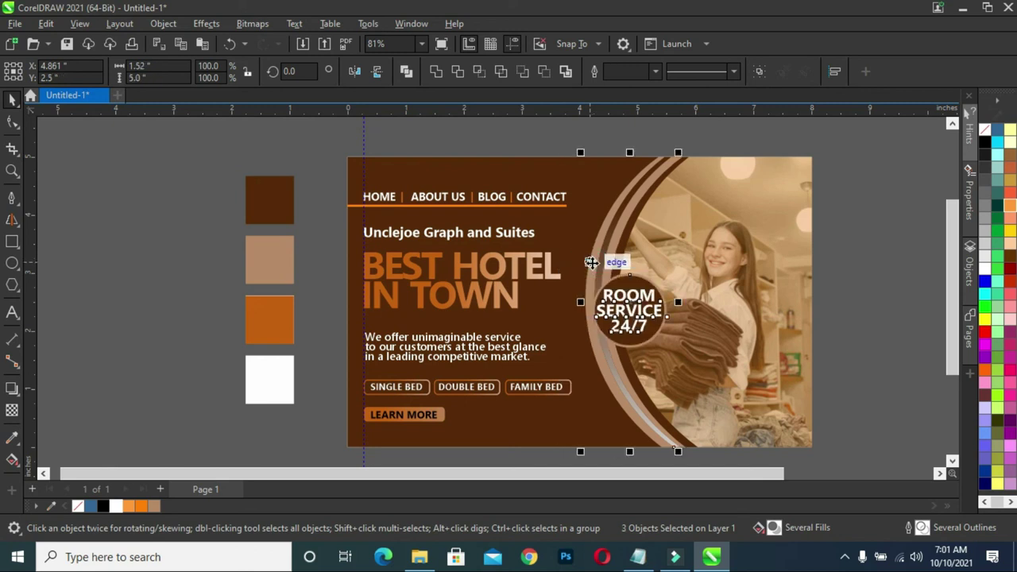
left_click(844, 298)
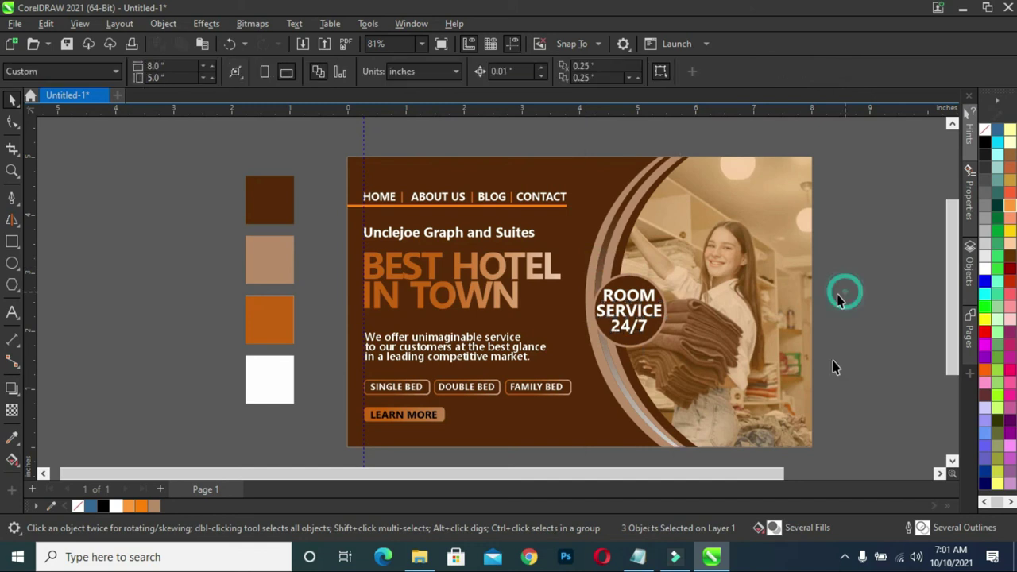
Centre the badge vertically on the arc, then nudge it left onto the arc's edge.
left_click_drag(691, 362, 580, 228)
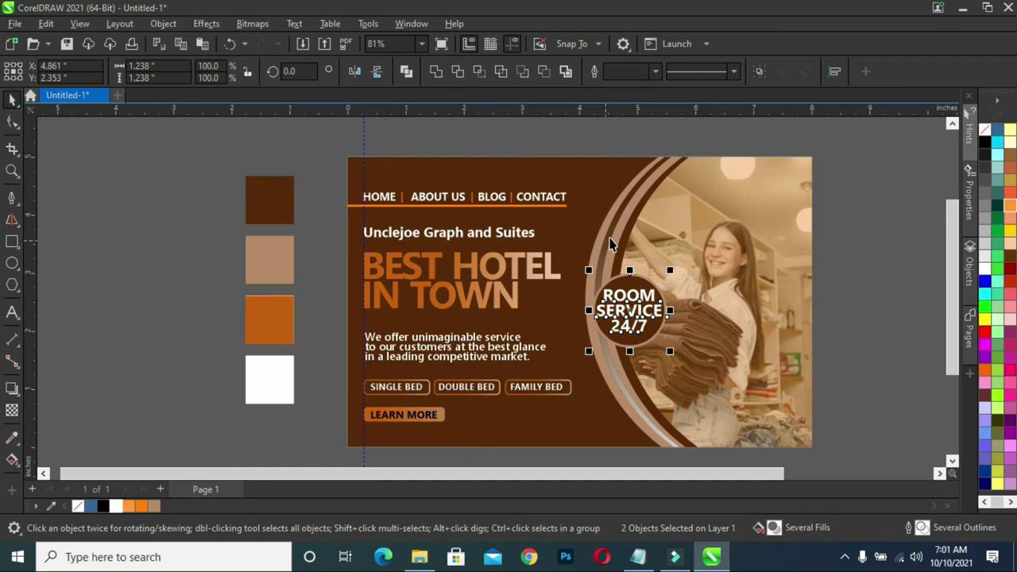
left_click(611, 243, "shift")
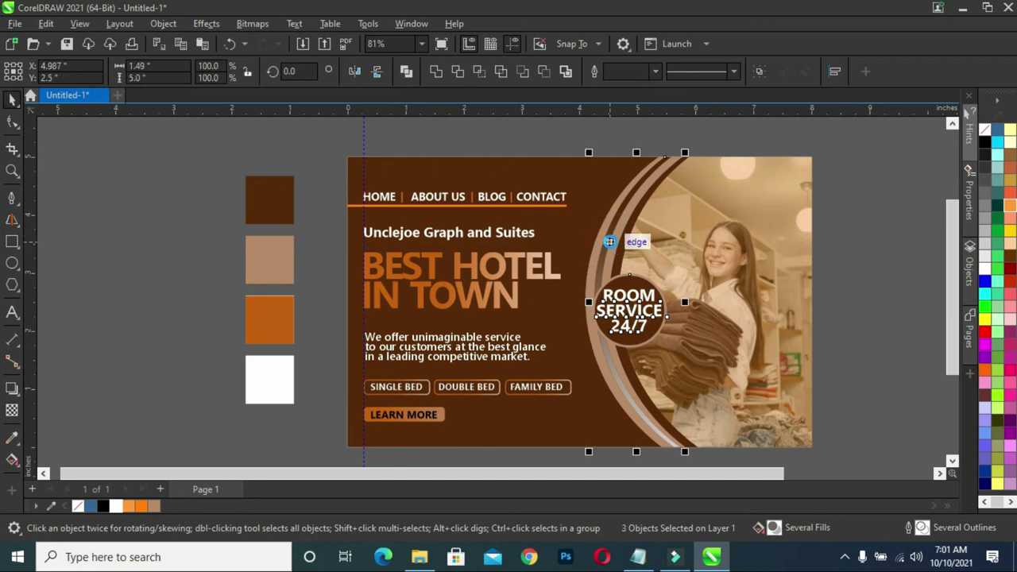
key("e")
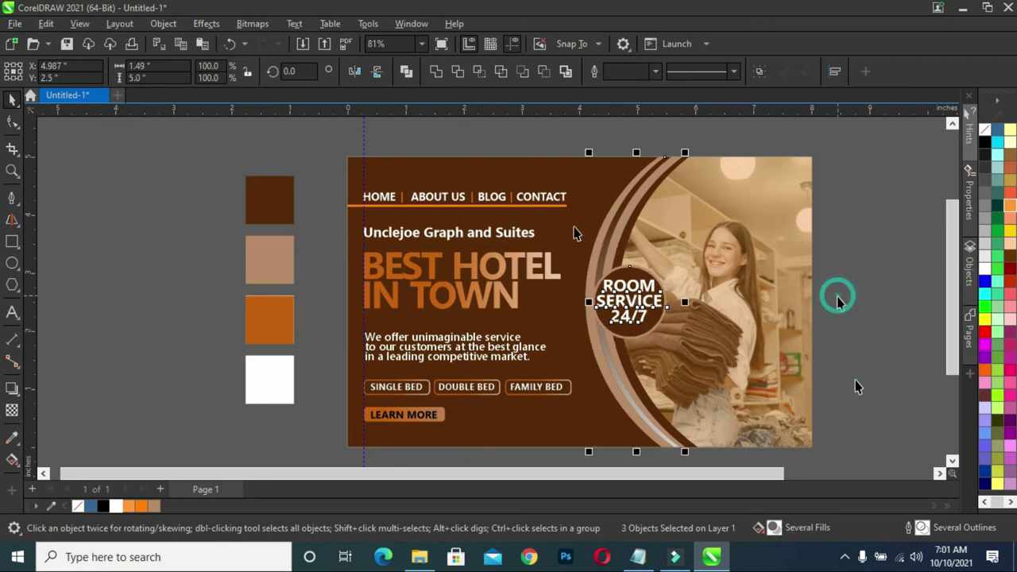
left_click(603, 256, "shift")
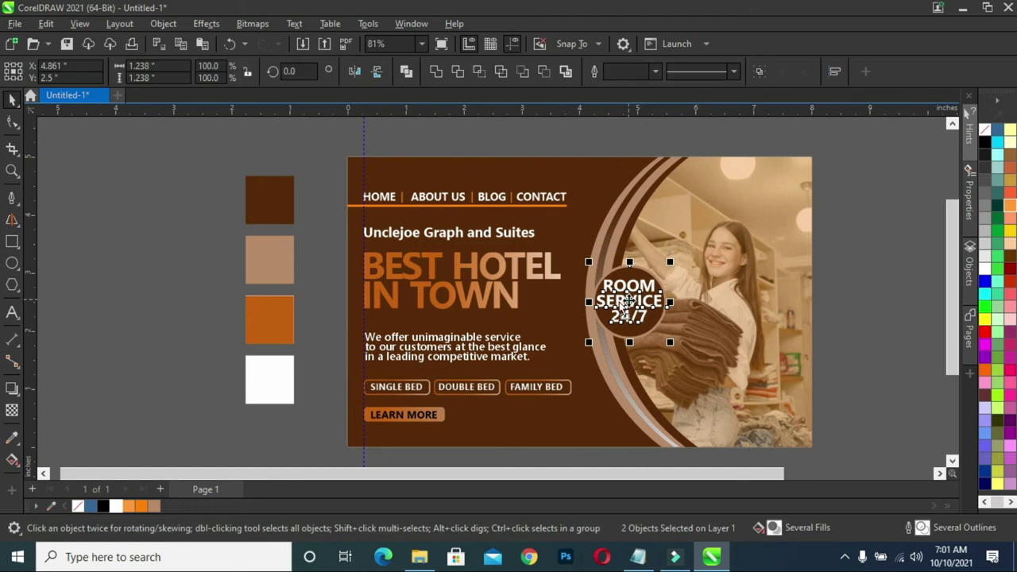
left_click_drag(626, 306, 595, 312)
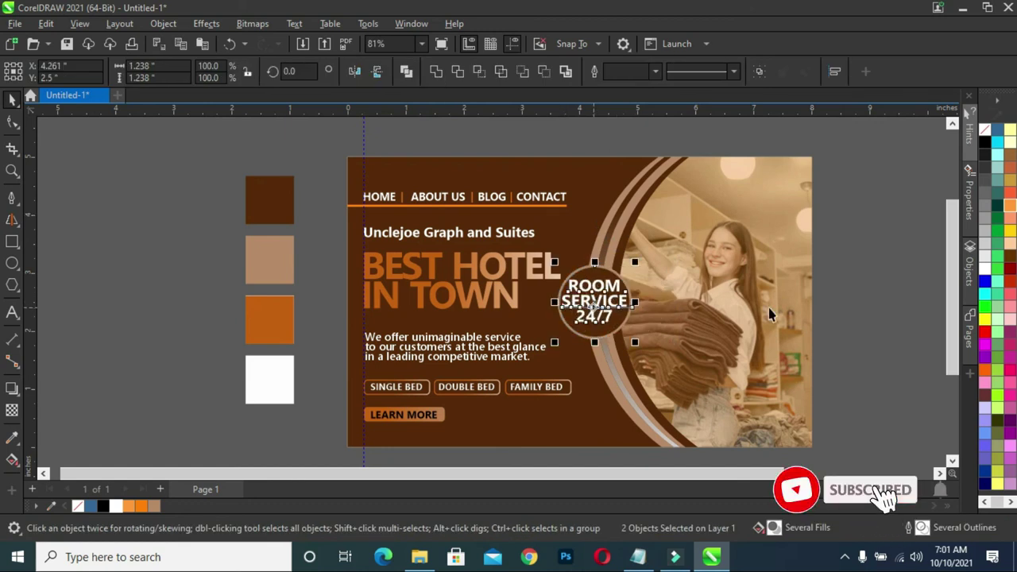
left_click(852, 301)
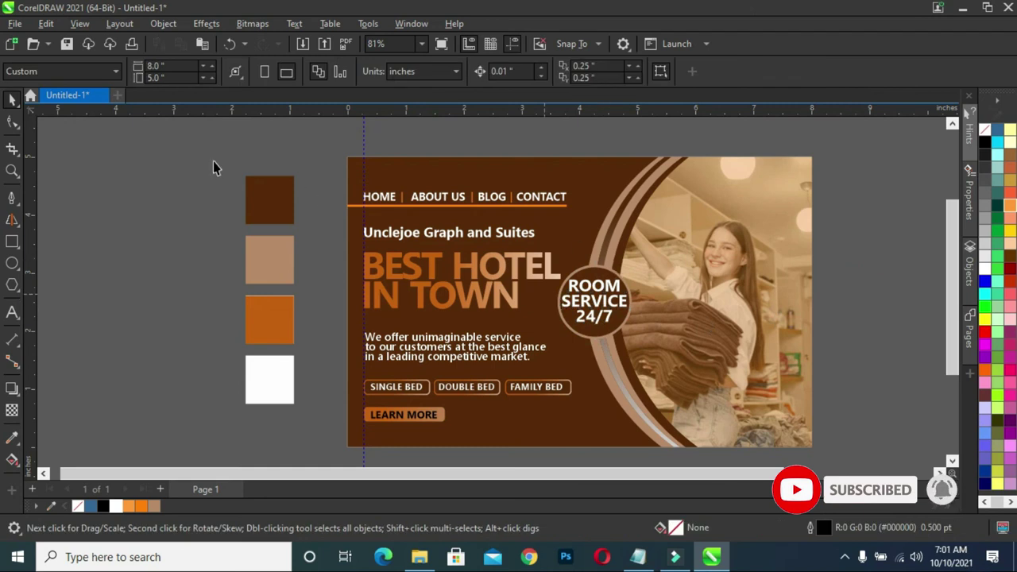
Select the four colour swatches, drag them slightly, and deselect them.
left_click_drag(213, 167, 330, 416)
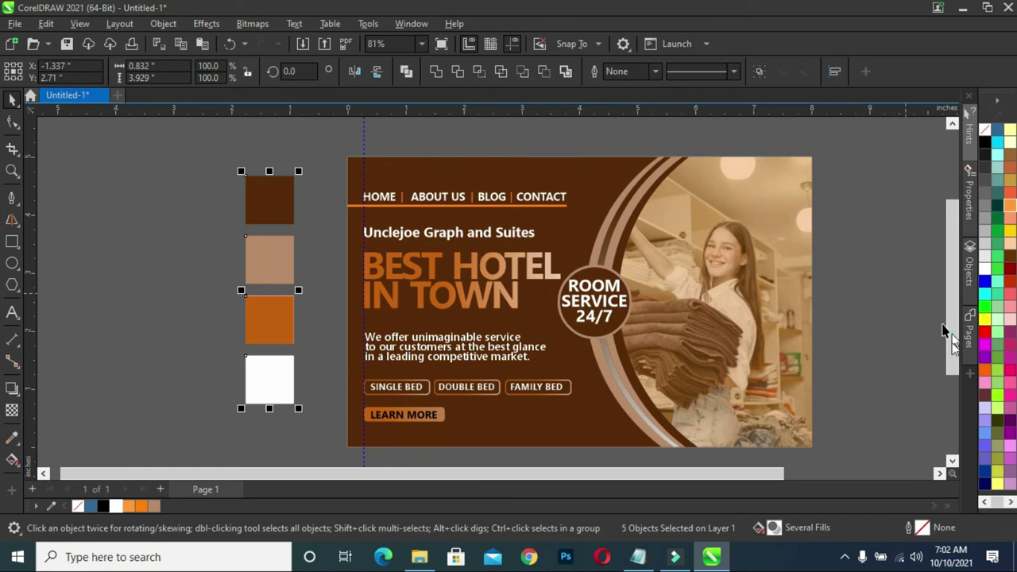
left_click_drag(947, 333, 924, 347)
left_click(911, 334)
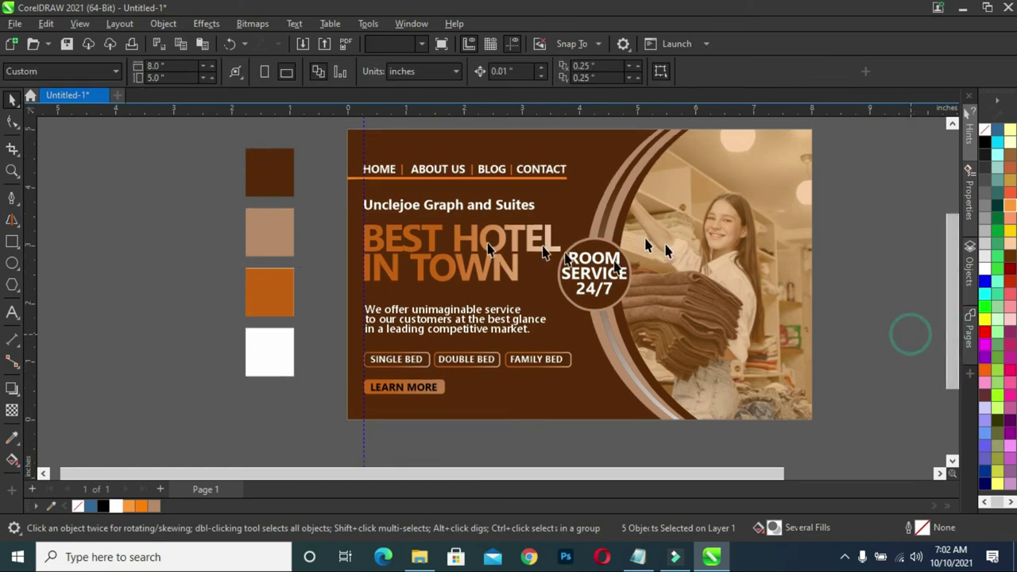